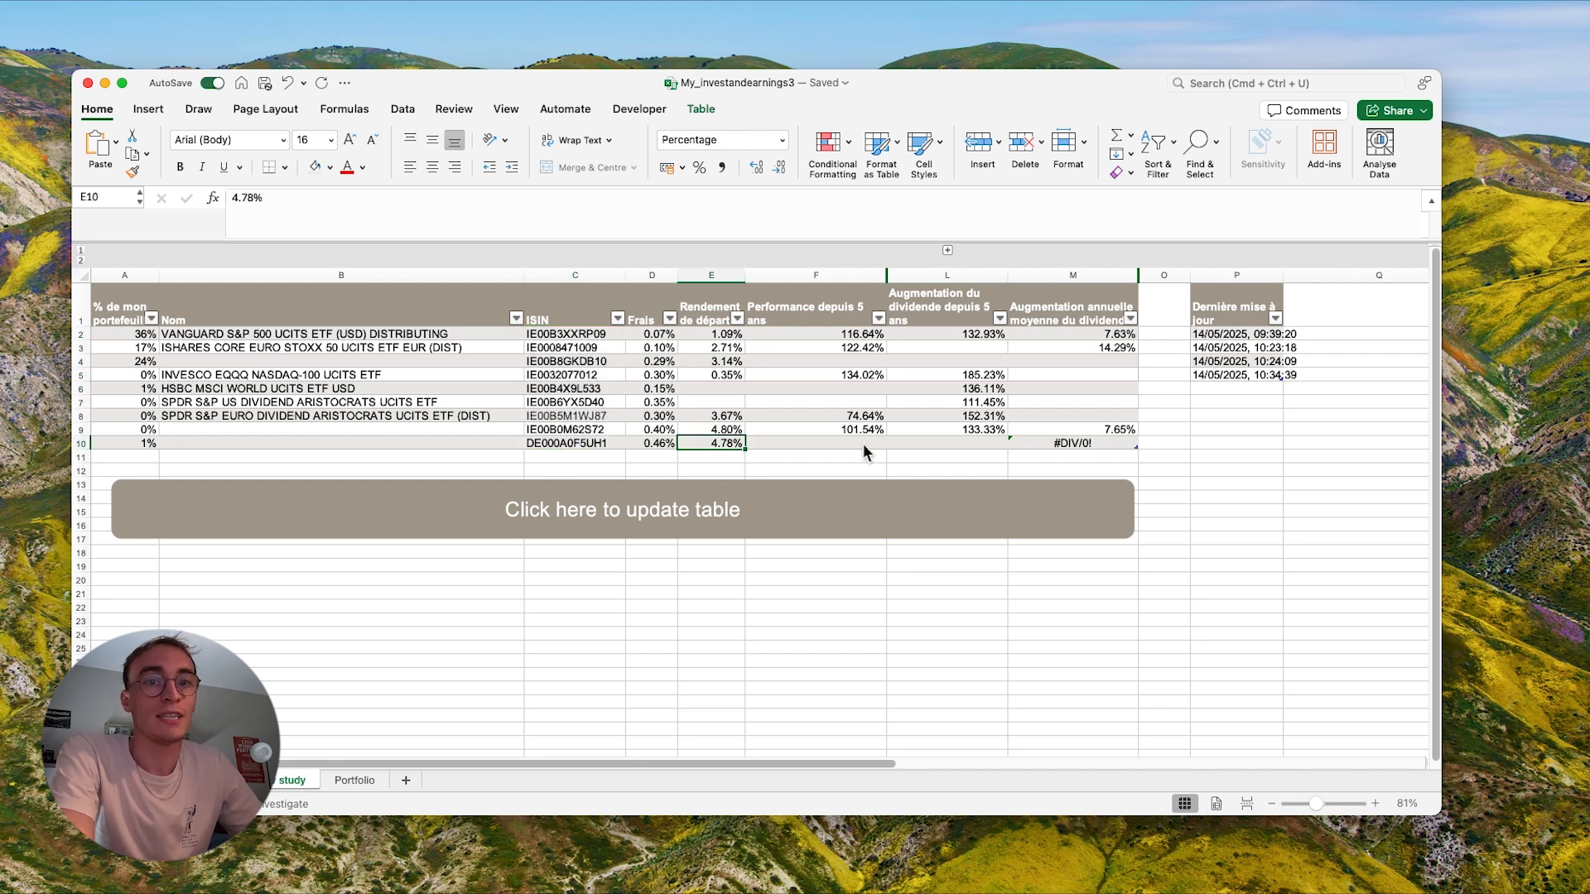
- Switch to the n8n ETF comparison workflow, look over its node chain and dismiss the activation notification
click(768, 593)
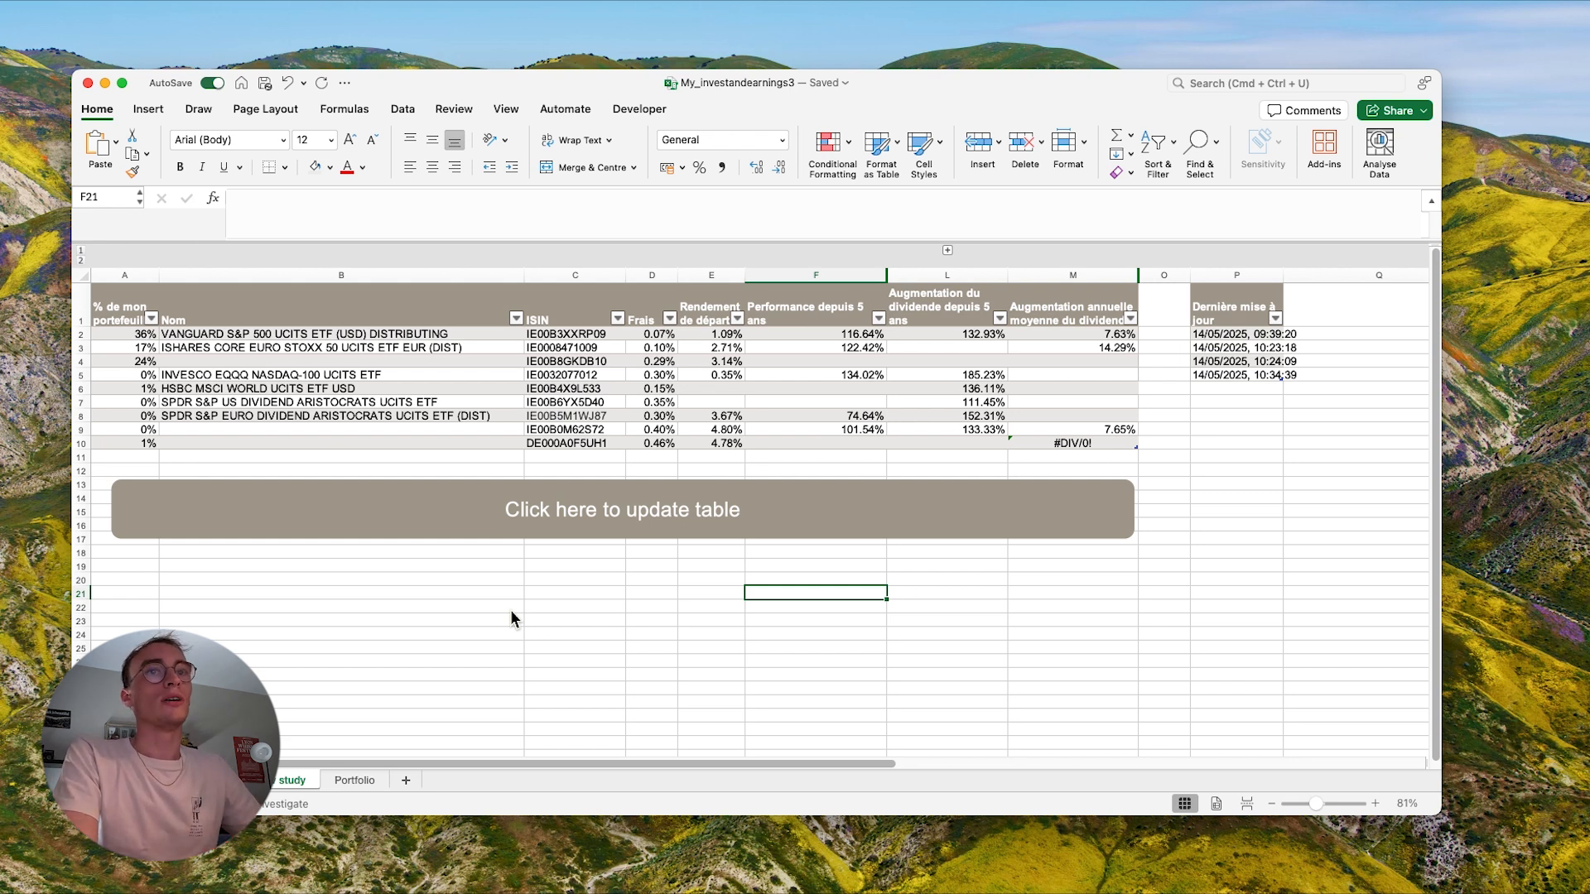
key(ctrl+Right)
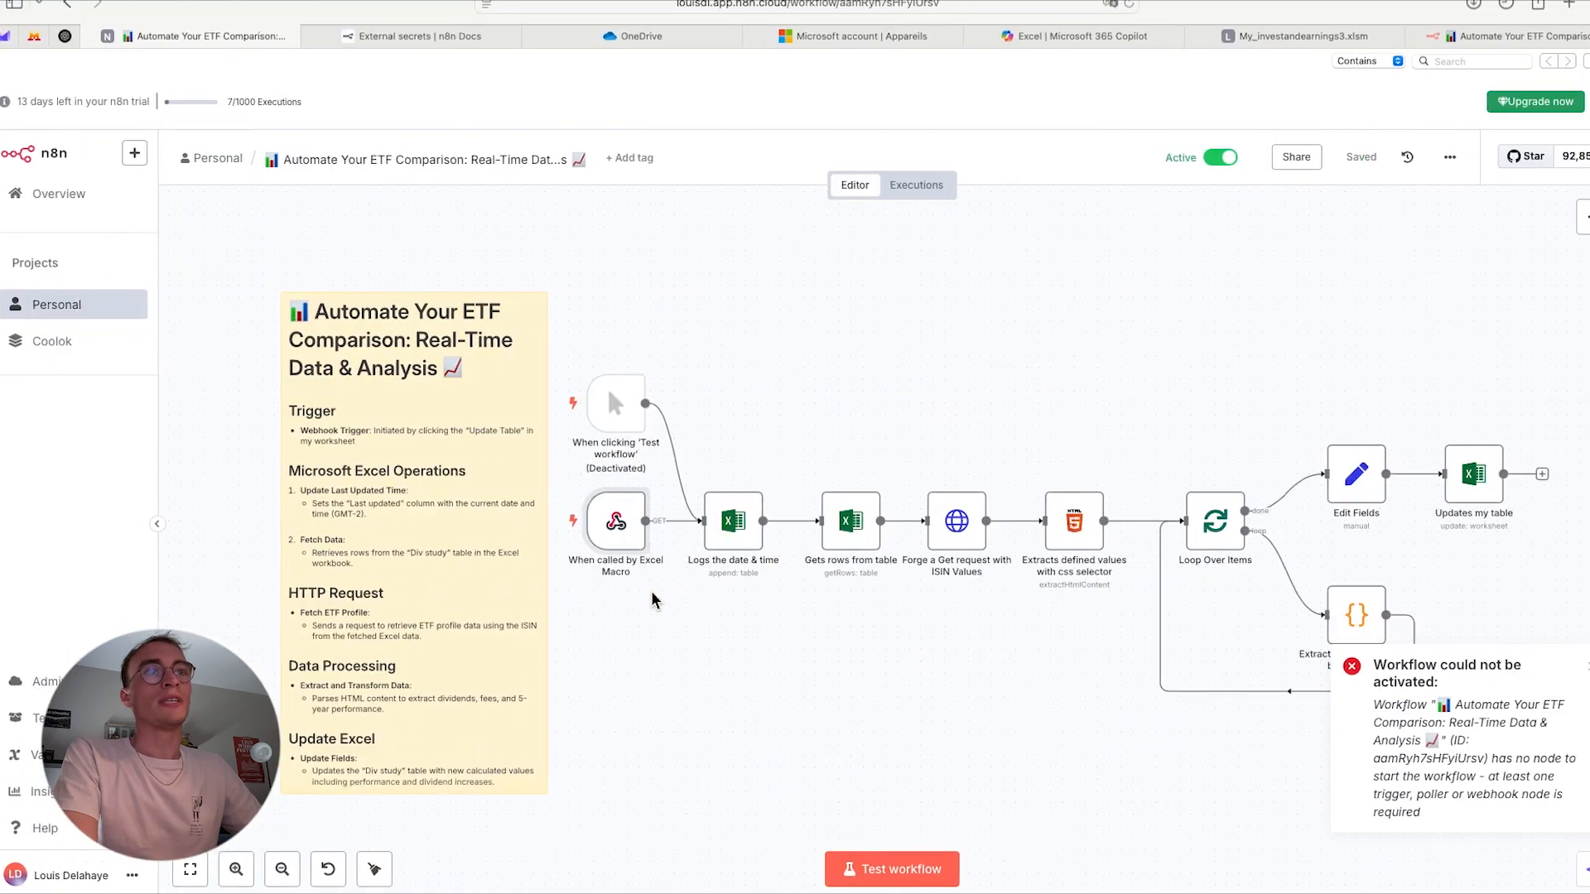
scroll(845, 347, right, 3)
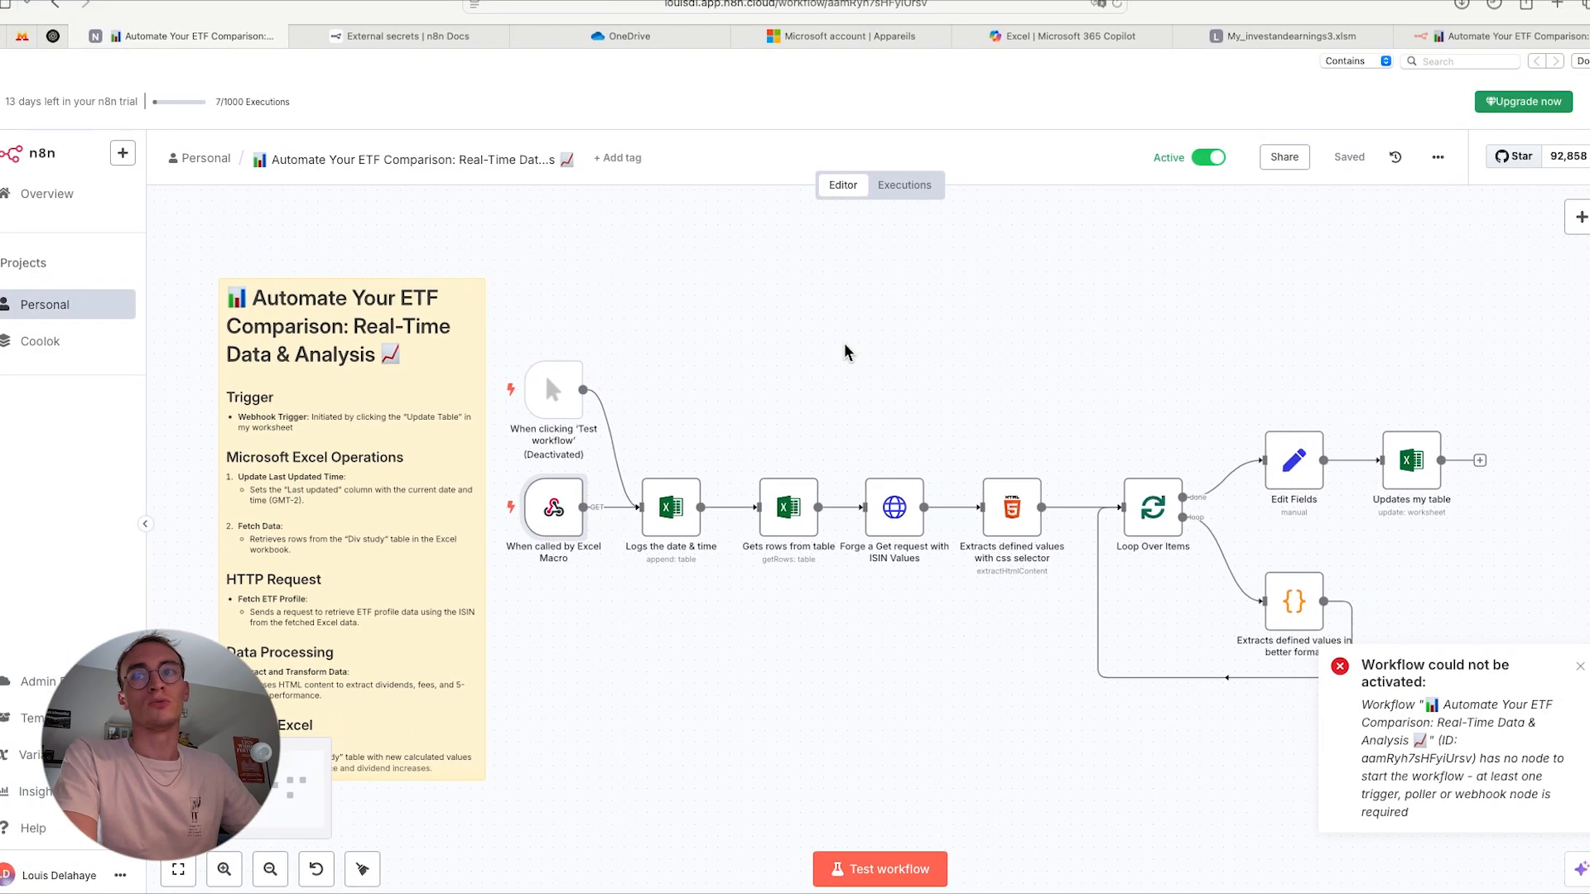
scroll(845, 352, right, 2)
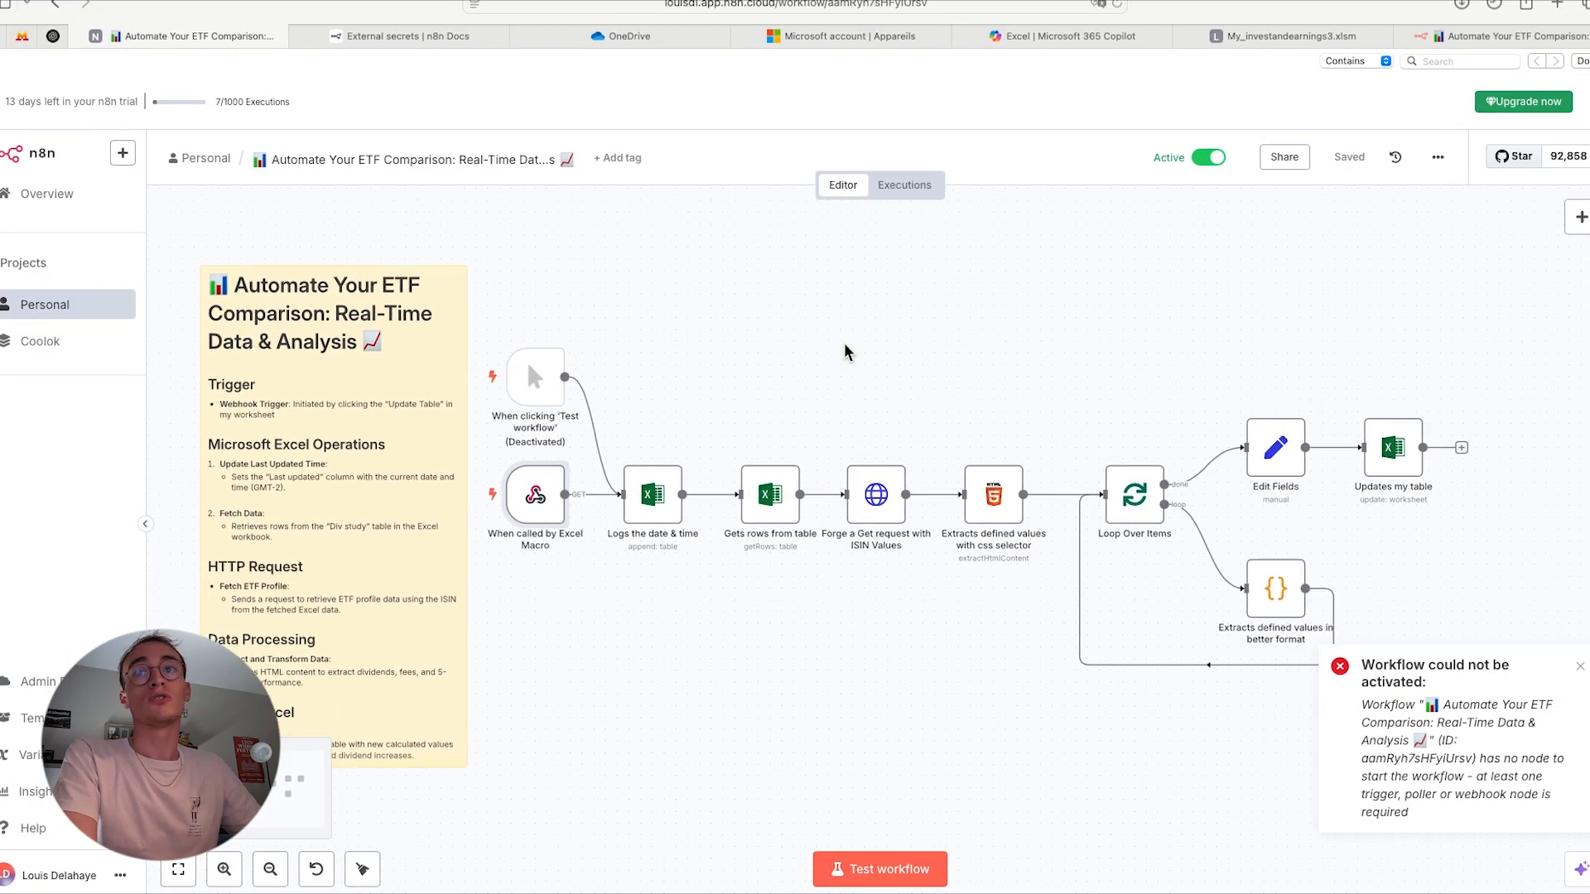
click(1579, 667)
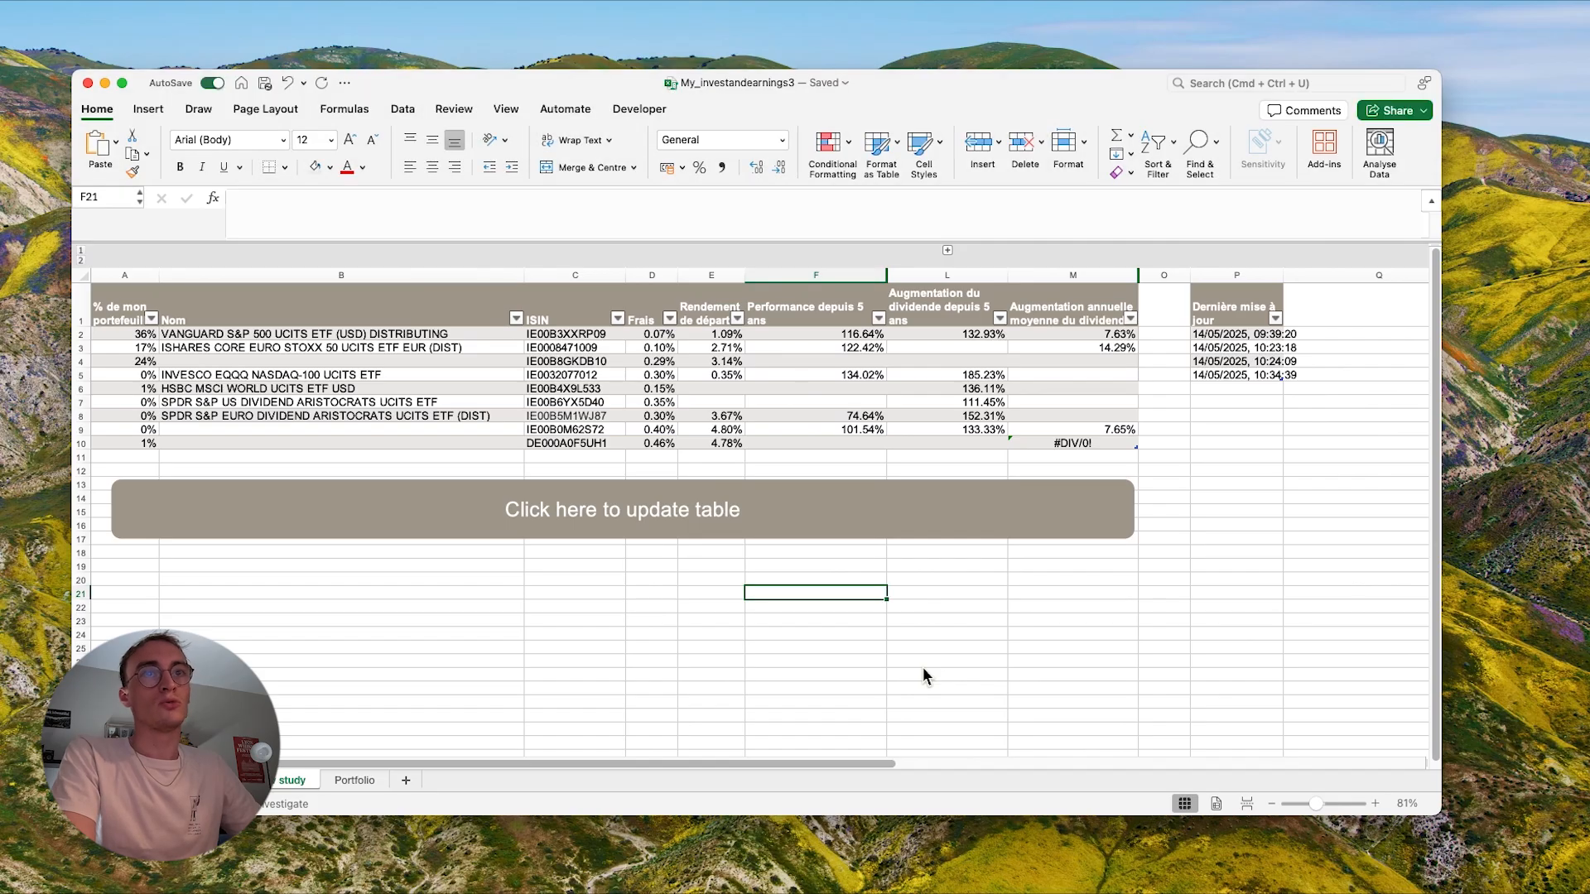
- Run the table update from the Excel sheet, dismiss the alert and select cell P6 in the last-update column
click(770, 554)
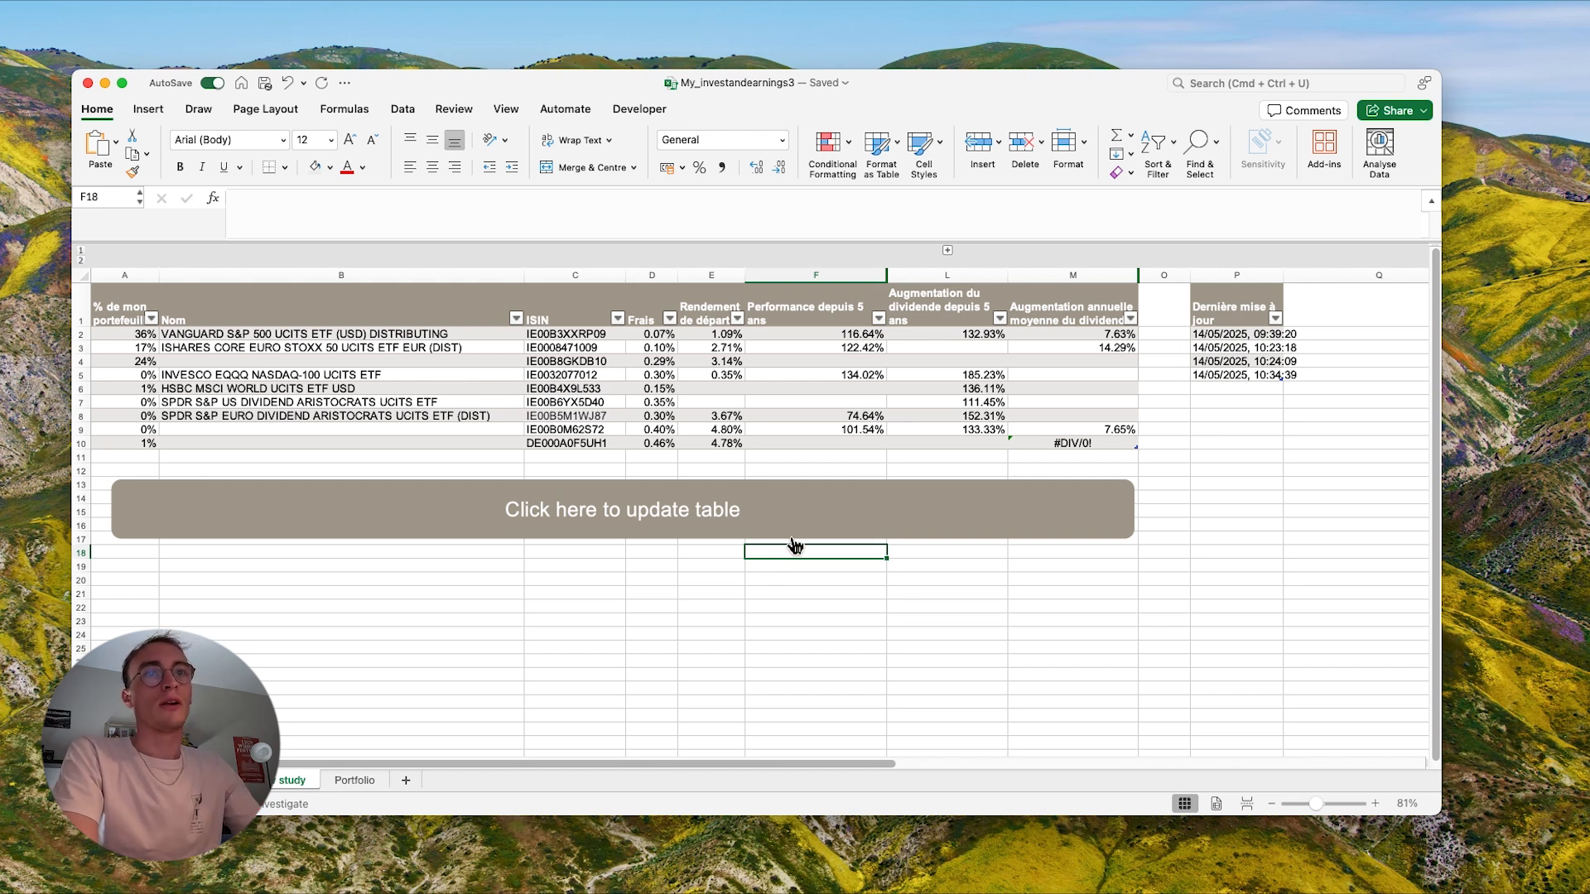
click(791, 538)
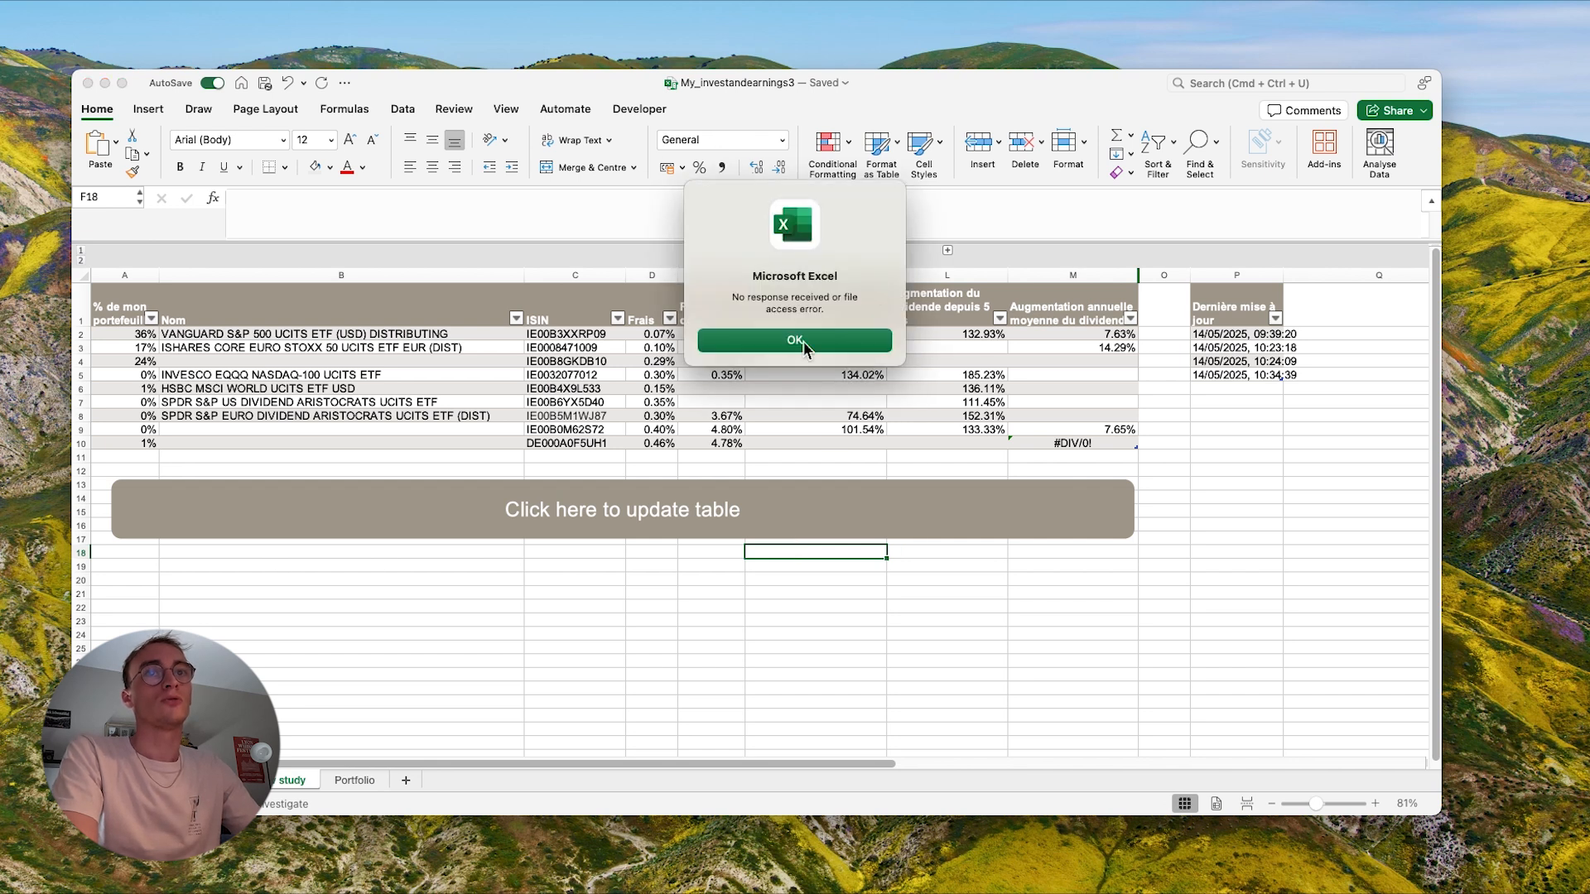
click(801, 341)
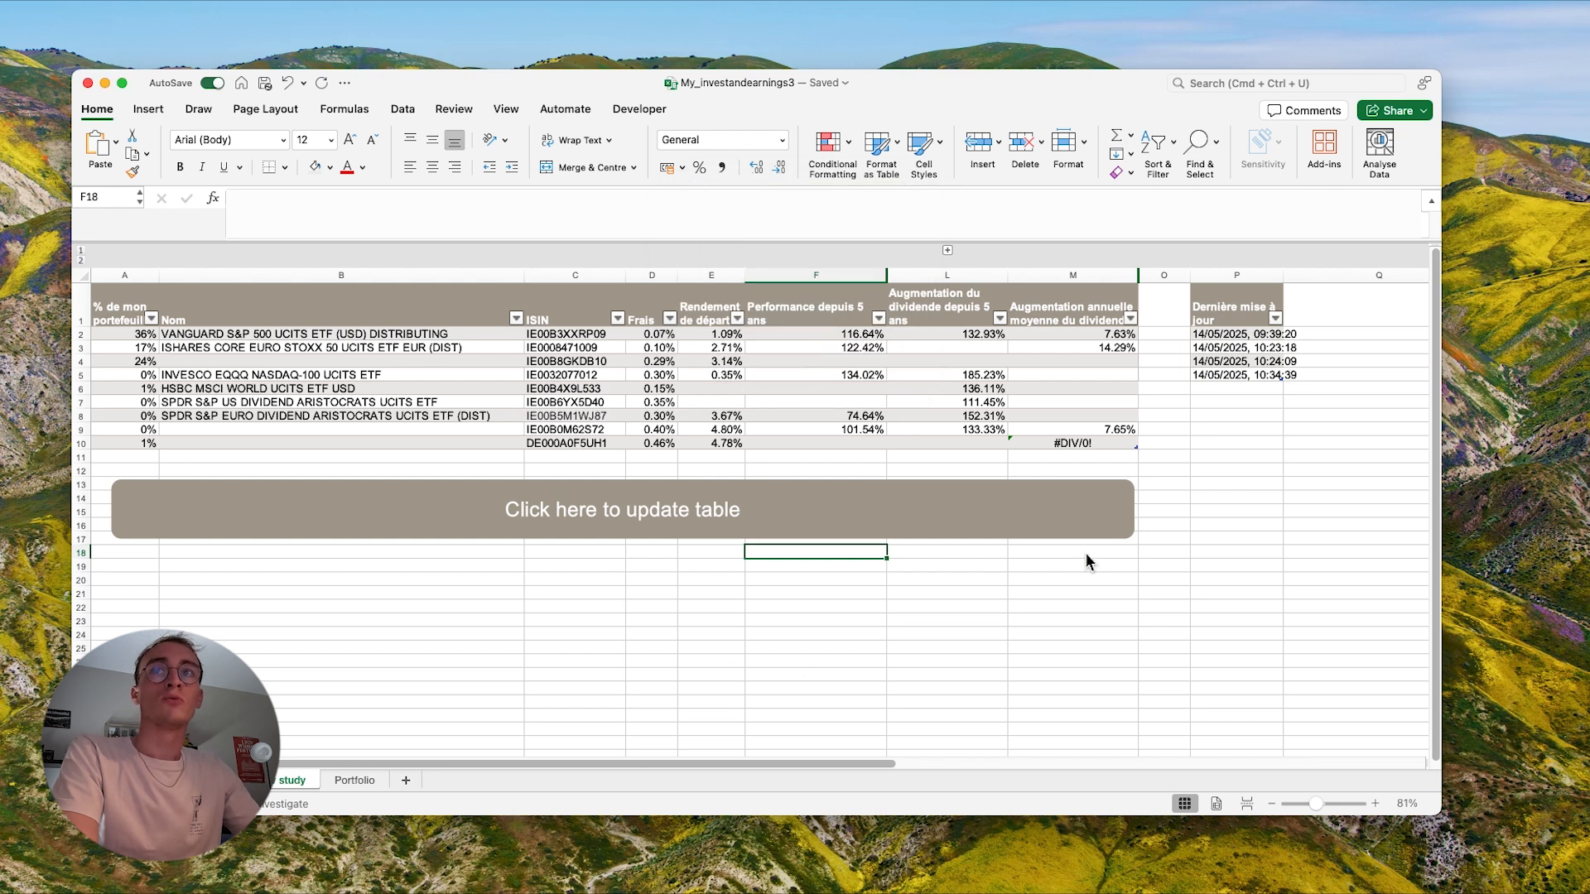
click(1239, 441)
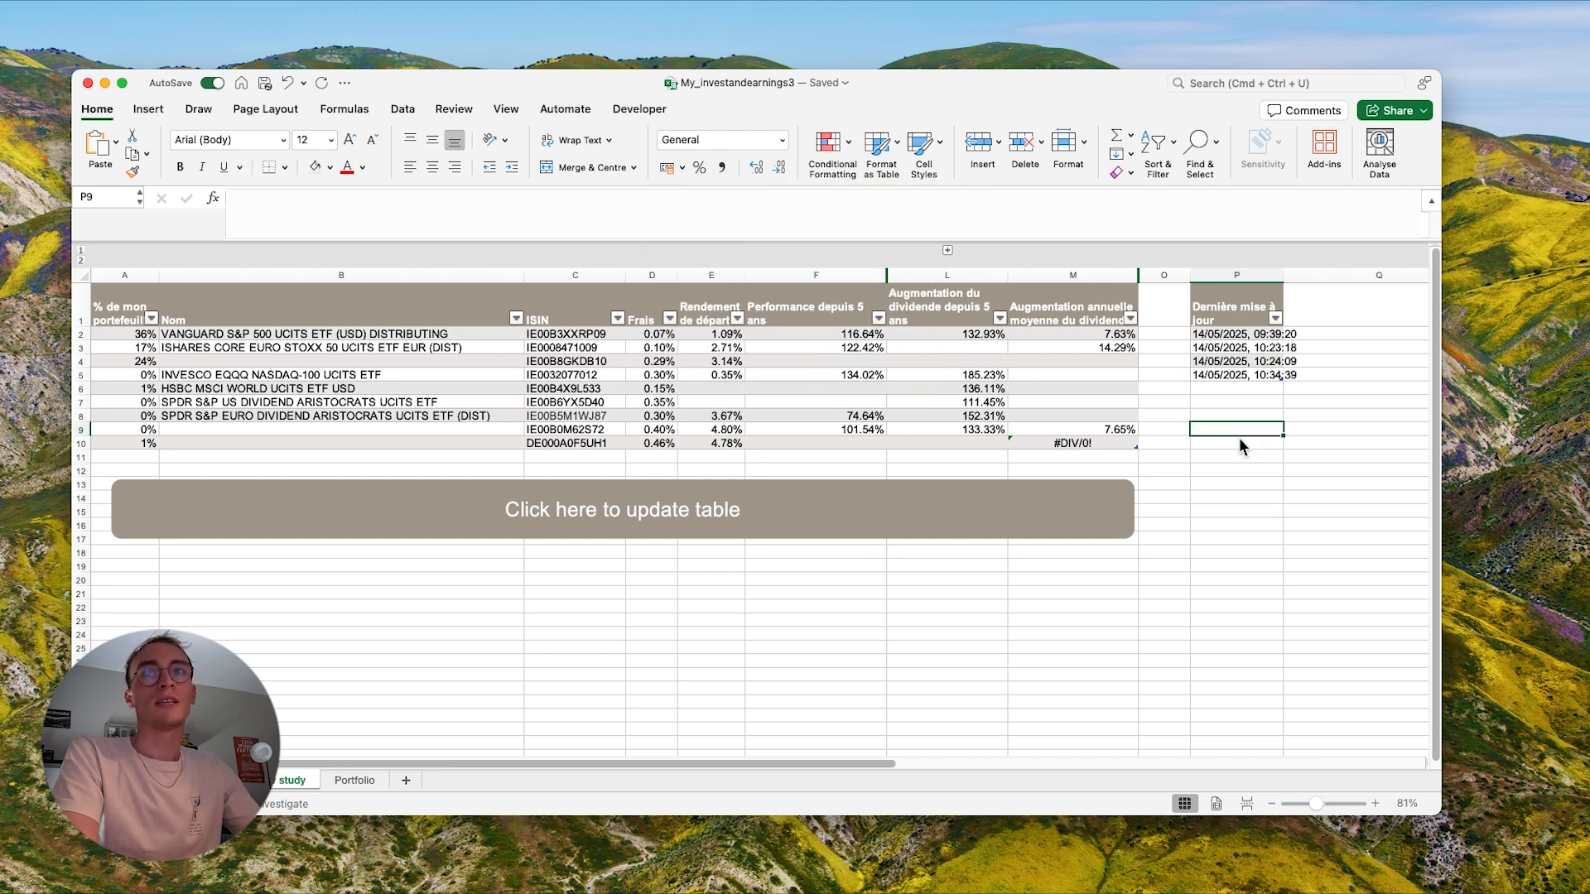
click(1251, 391)
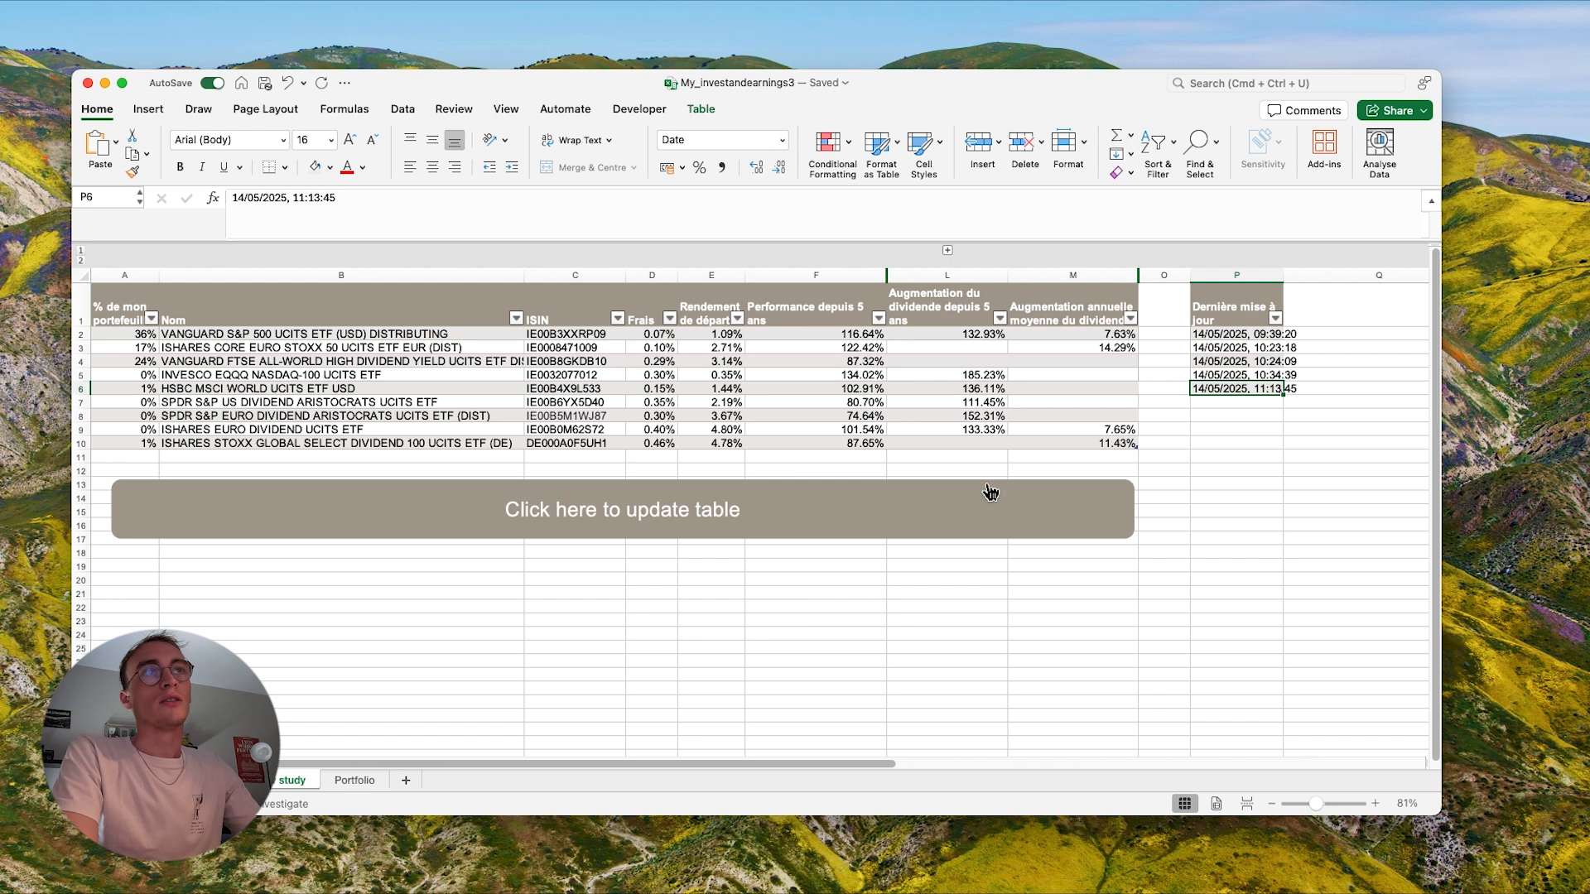
- Fill the dividend increase and average annual dividend increase formulas from L2:M2 down to row 10
click(971, 362)
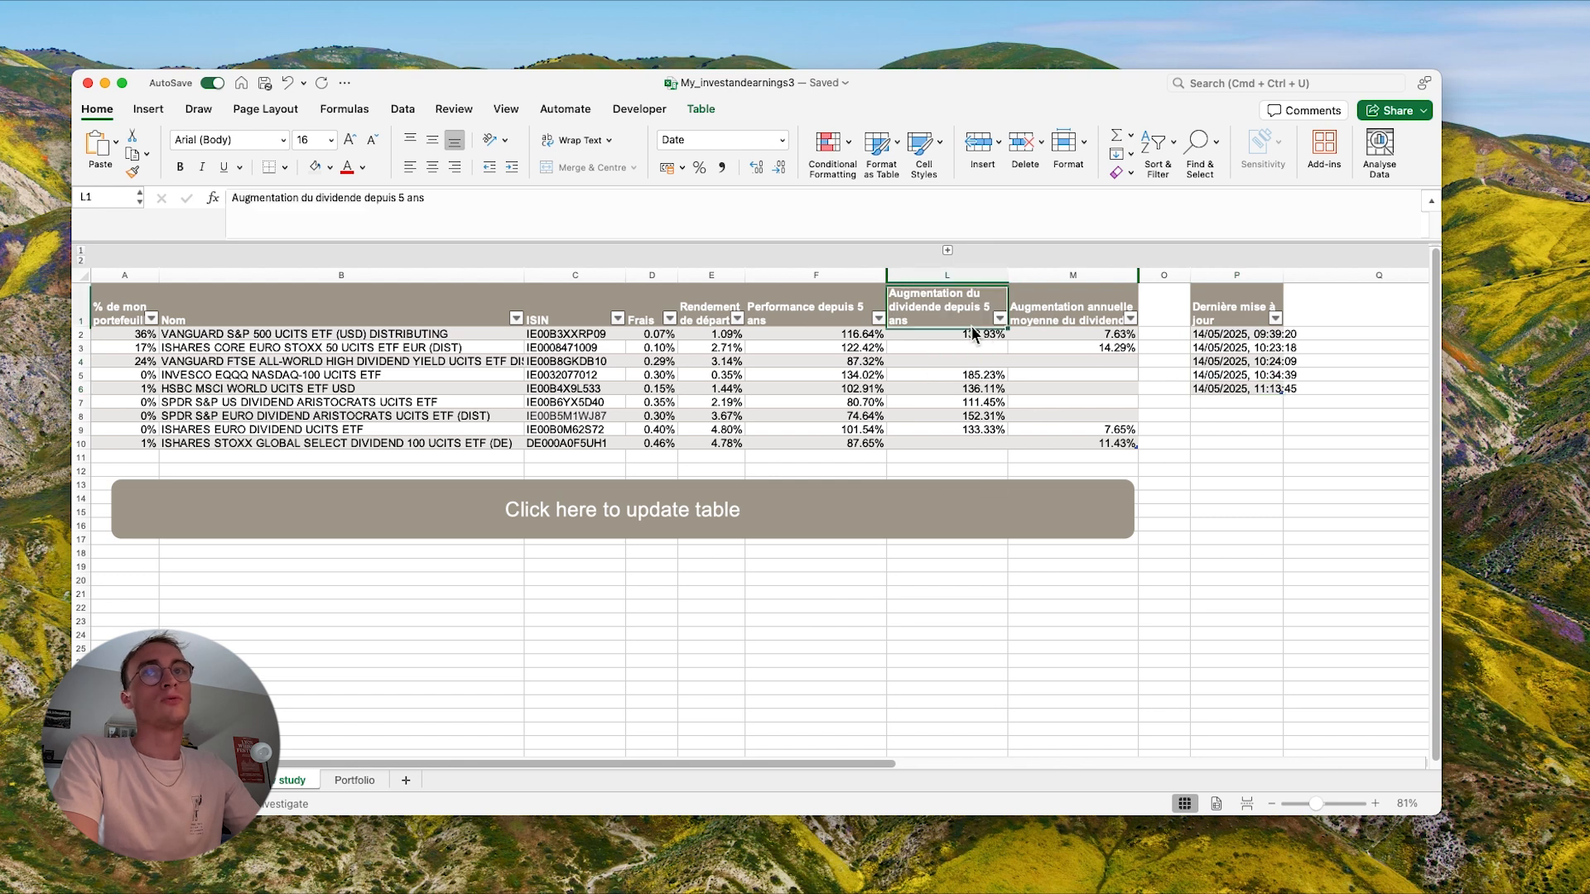
click(968, 314)
click(982, 336)
drag(1002, 329, 1134, 346)
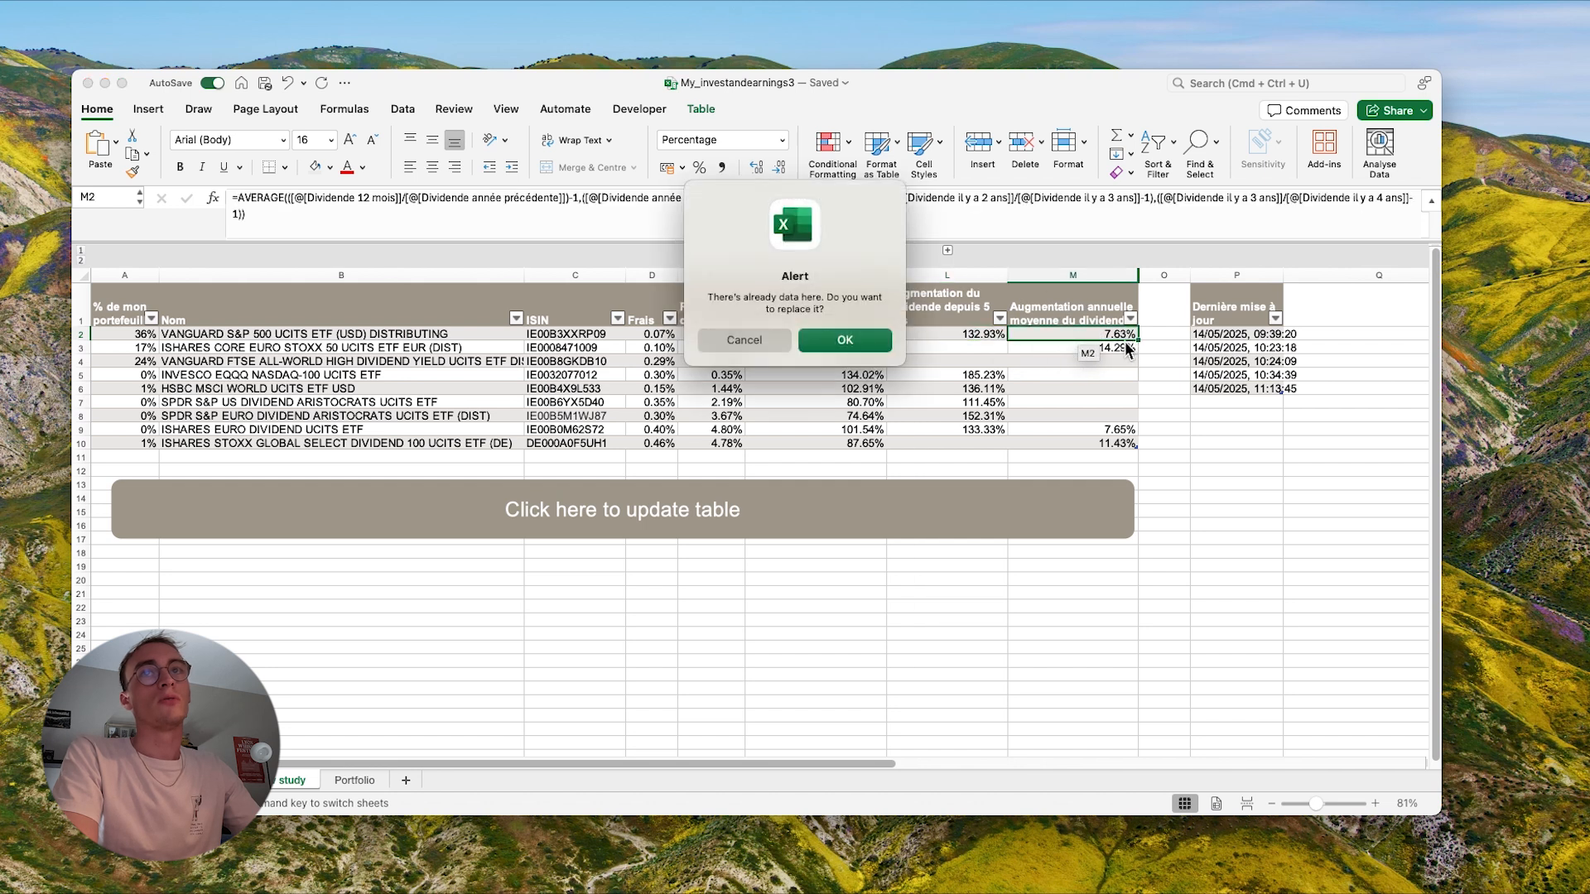
click(736, 353)
drag(1007, 339, 1128, 447)
click(1249, 553)
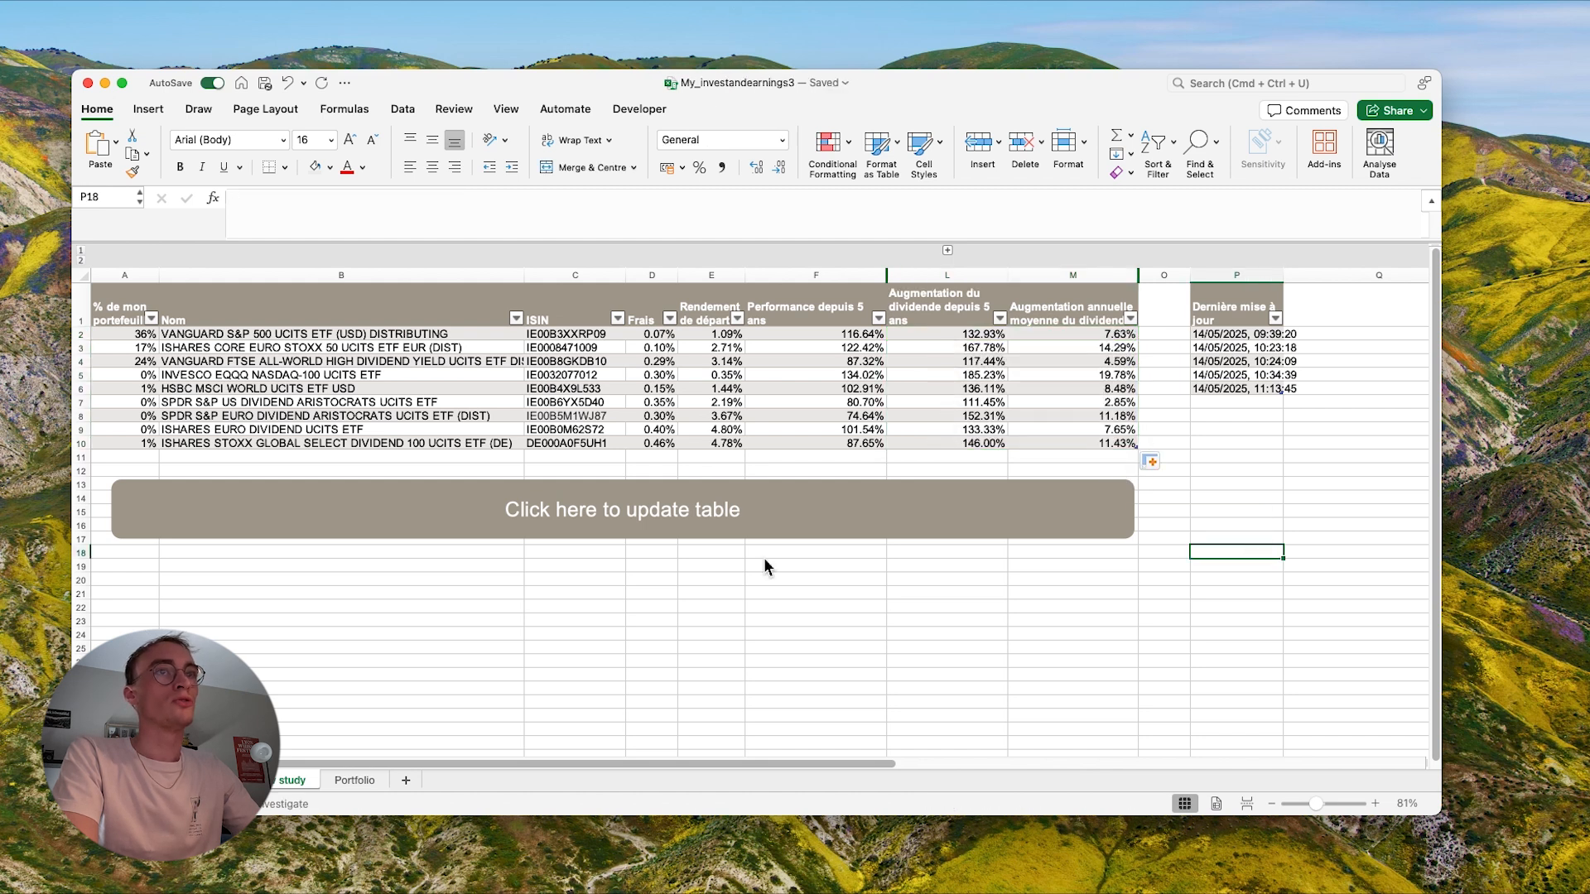
- Review the updated ETF table, checking the fund names, ISIN codes and five-year performance values
click(221, 406)
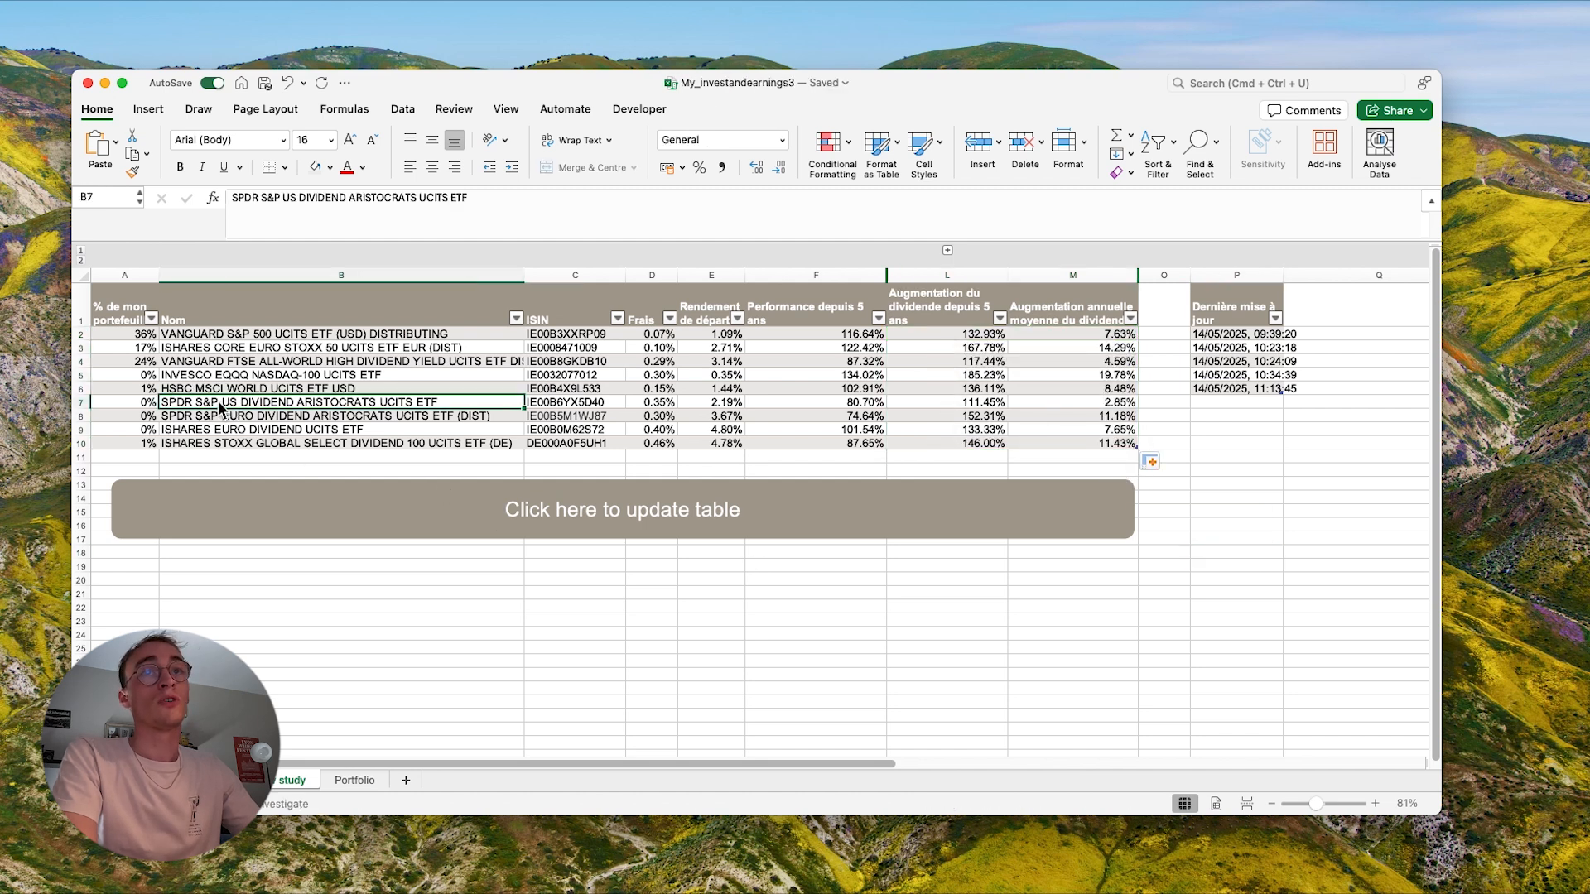
click(297, 377)
click(571, 388)
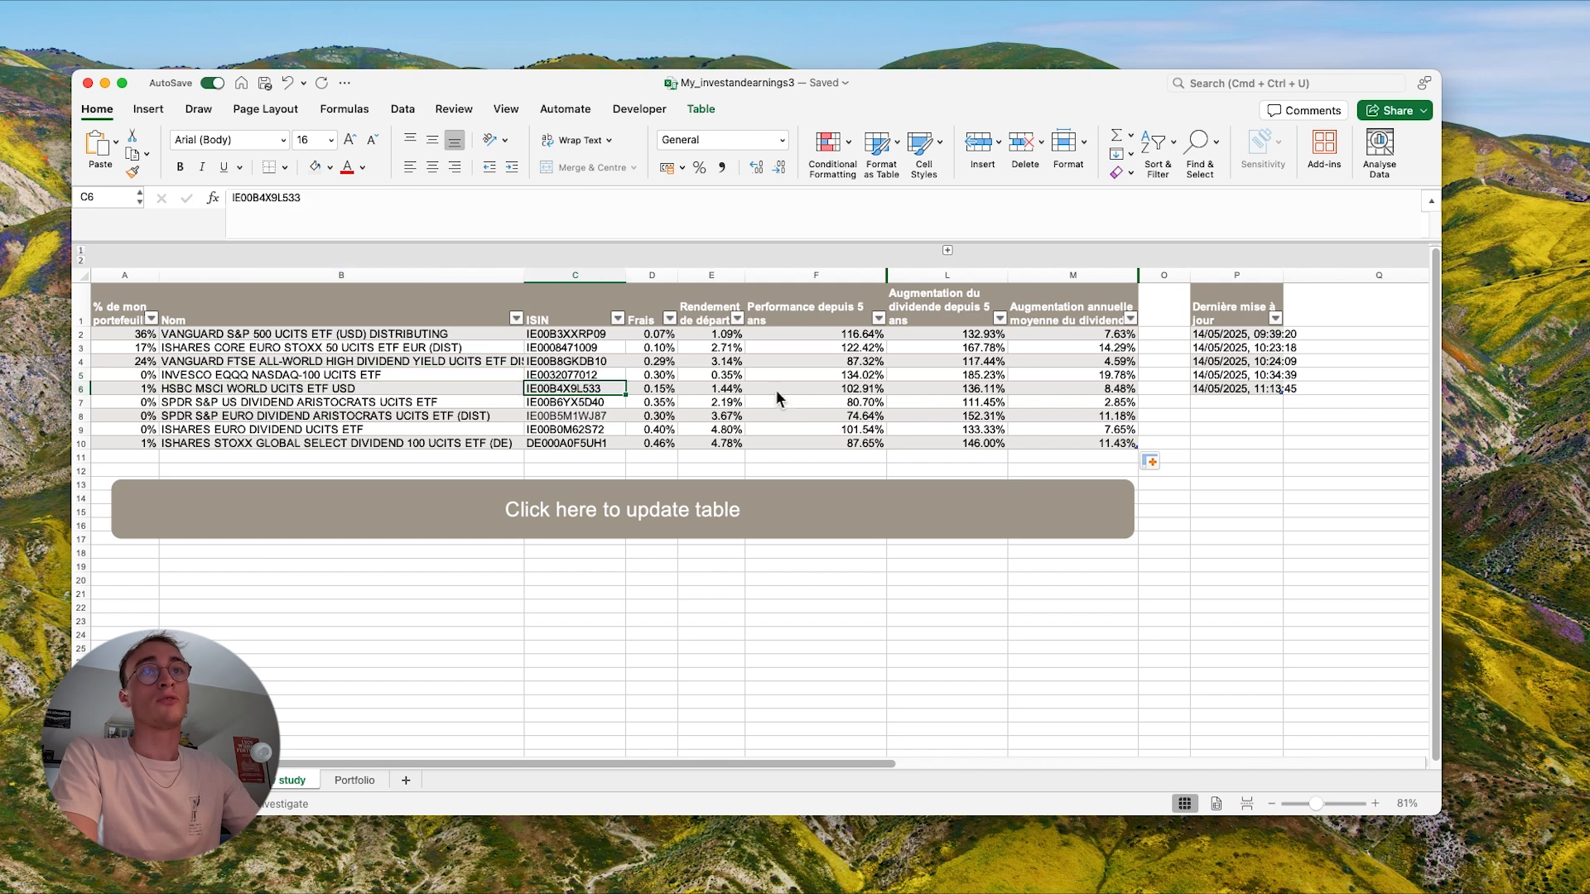
click(854, 389)
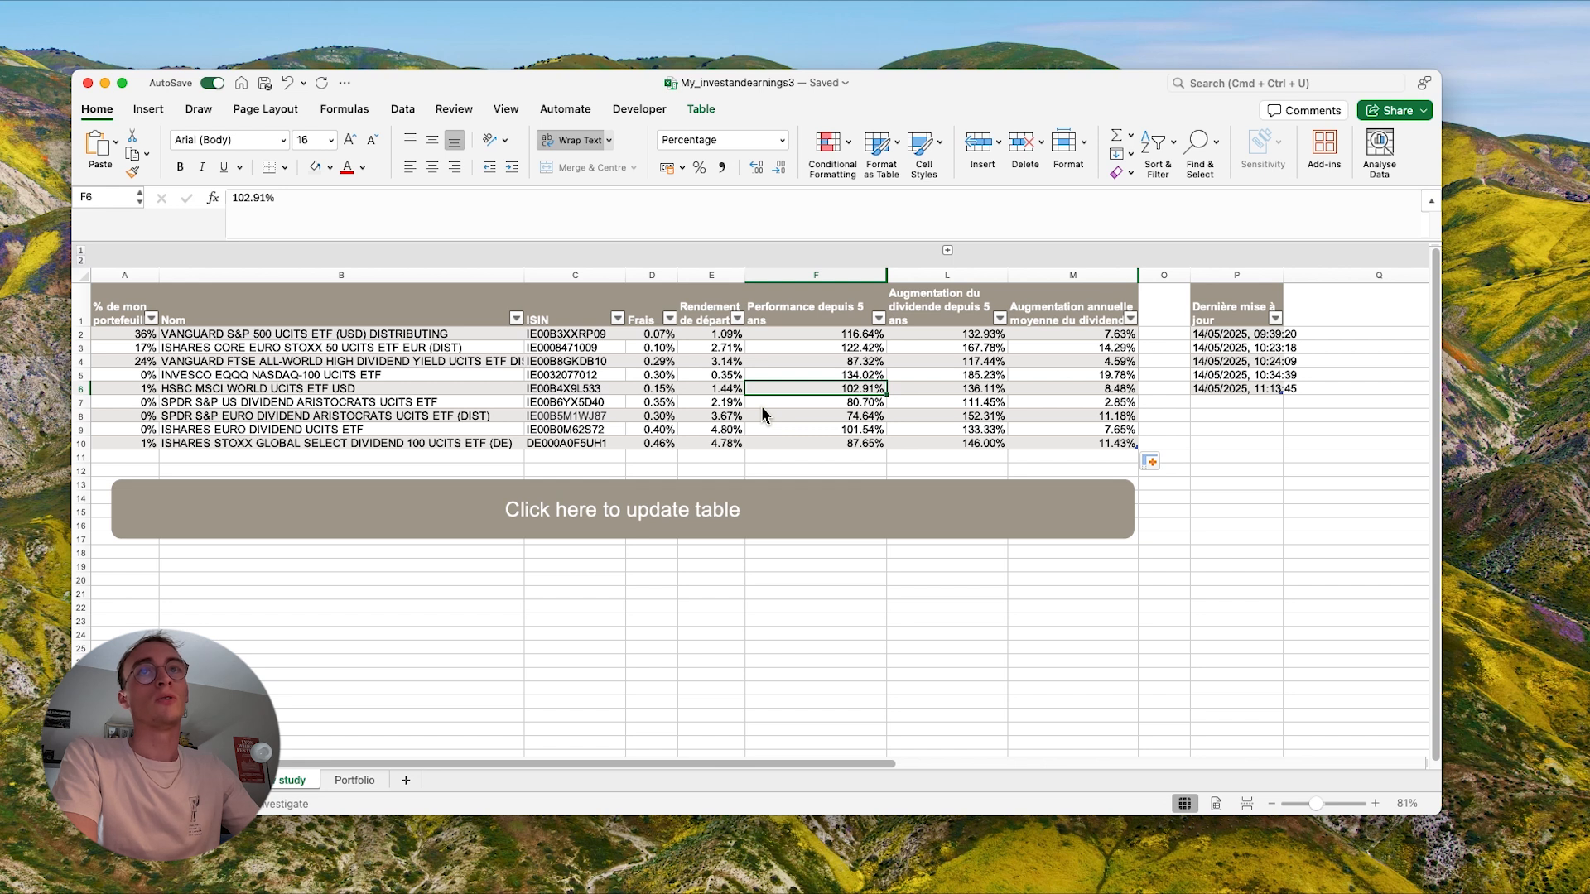
click(803, 350)
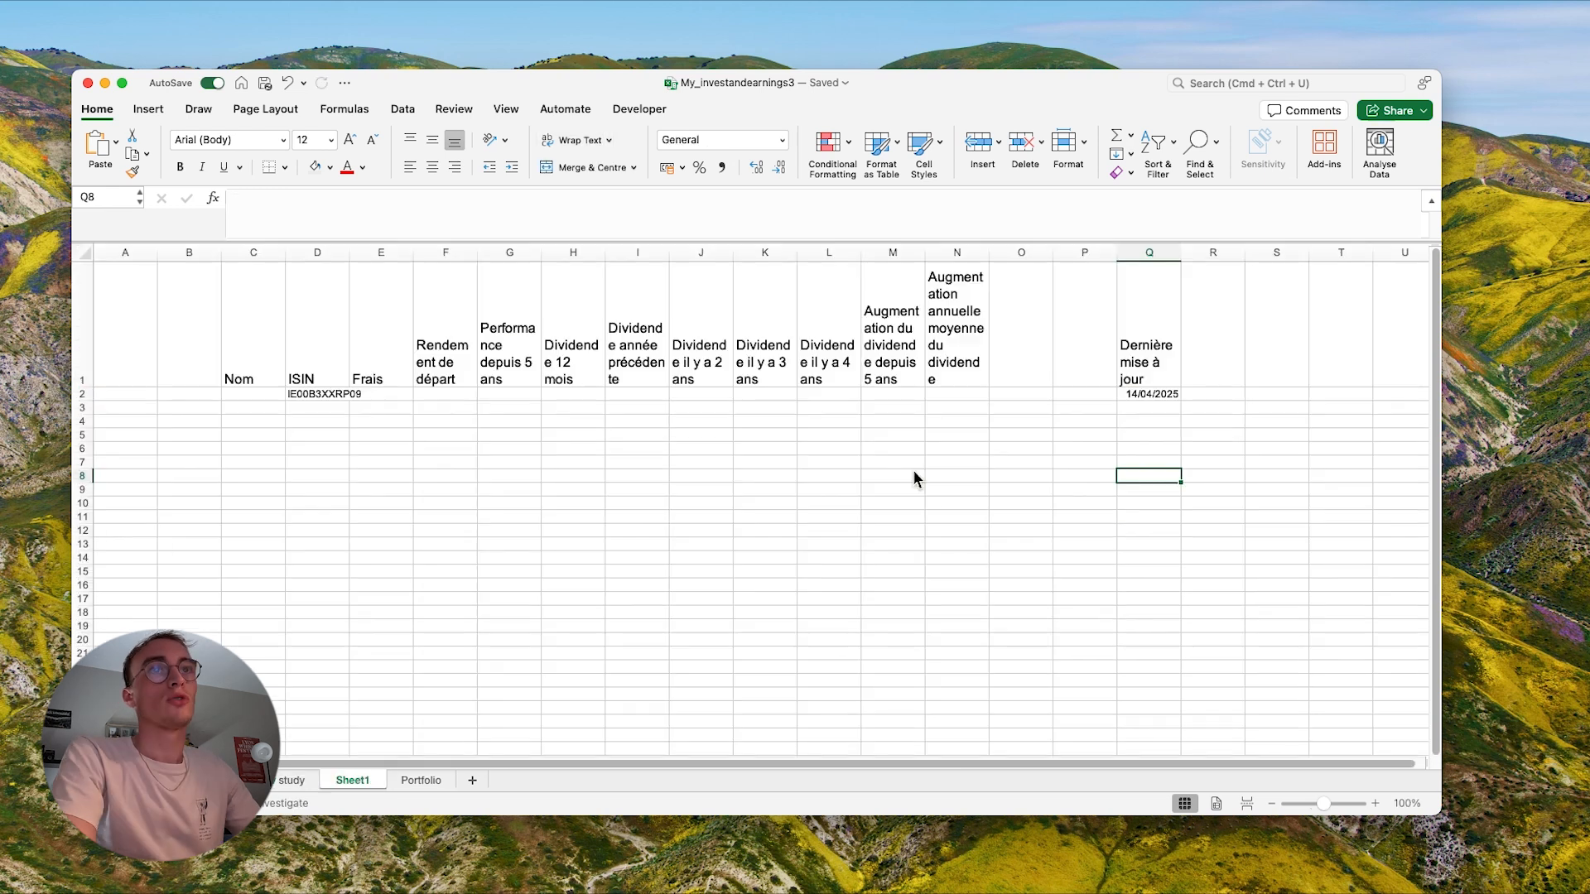
click(913, 468)
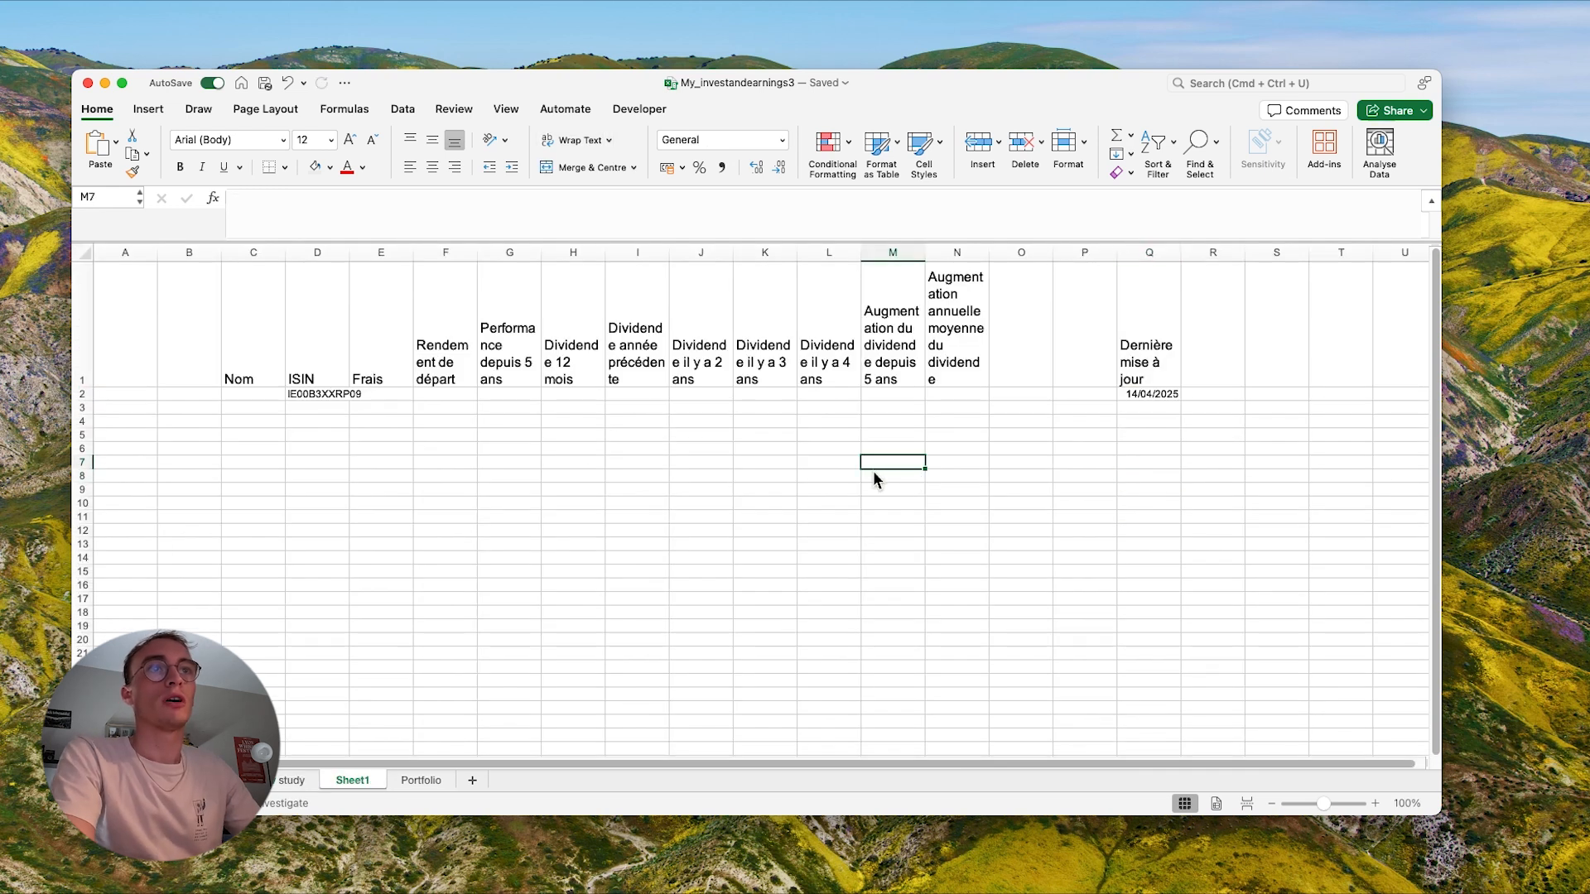
click(535, 467)
click(279, 434)
- Widen columns C through N on Sheet1 evenly so the header texts wrap on fewer lines
click(388, 343)
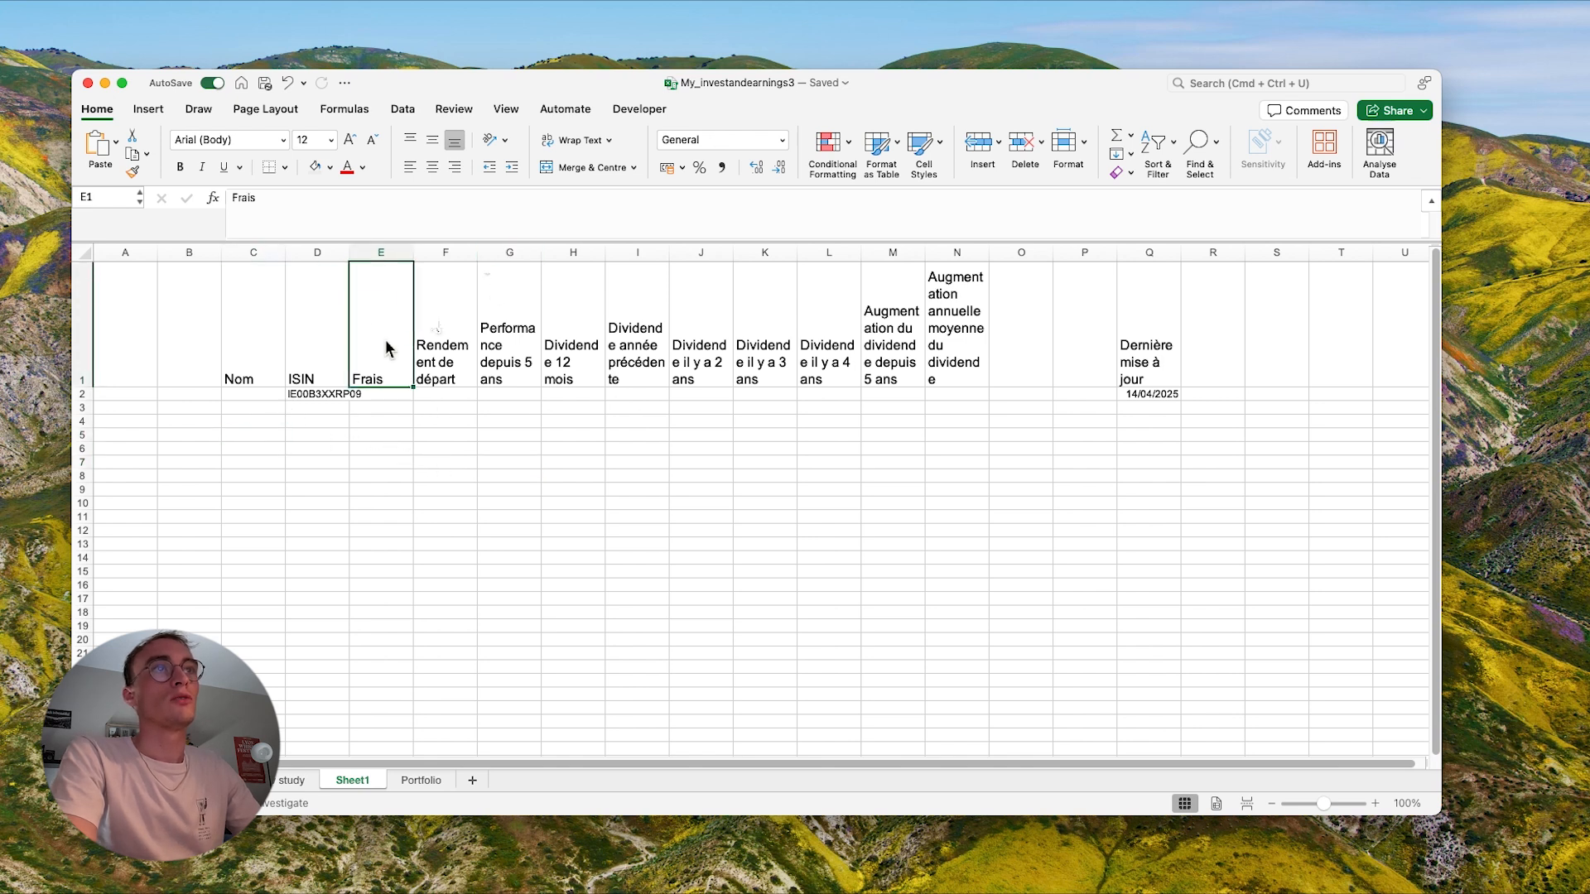
click(253, 337)
drag(253, 252, 945, 297)
double_click(991, 252)
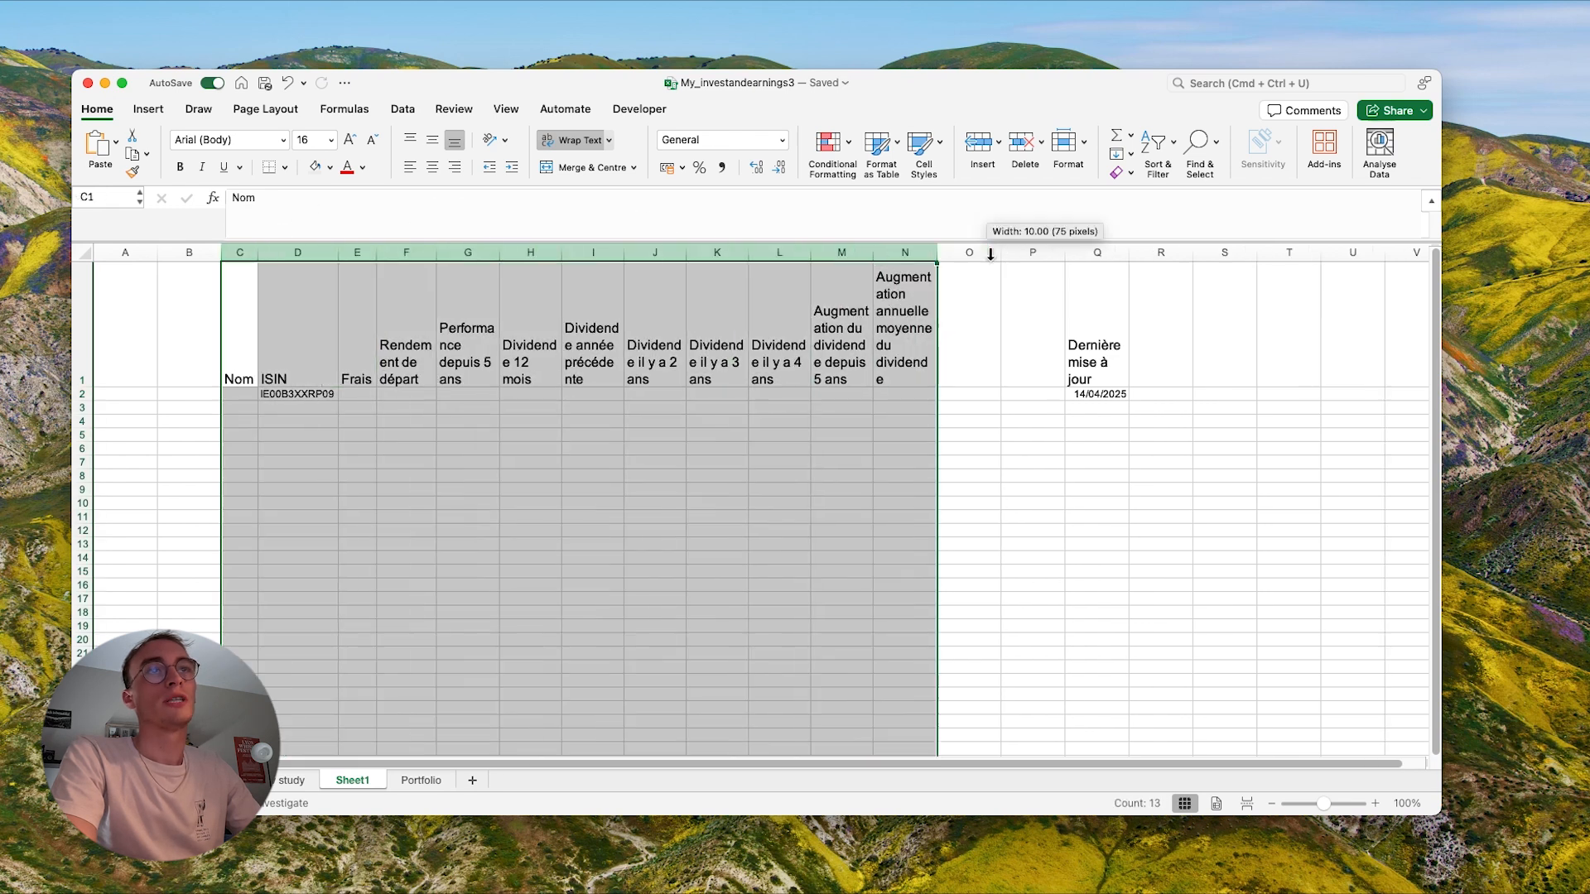
scroll(878, 375, right, 1)
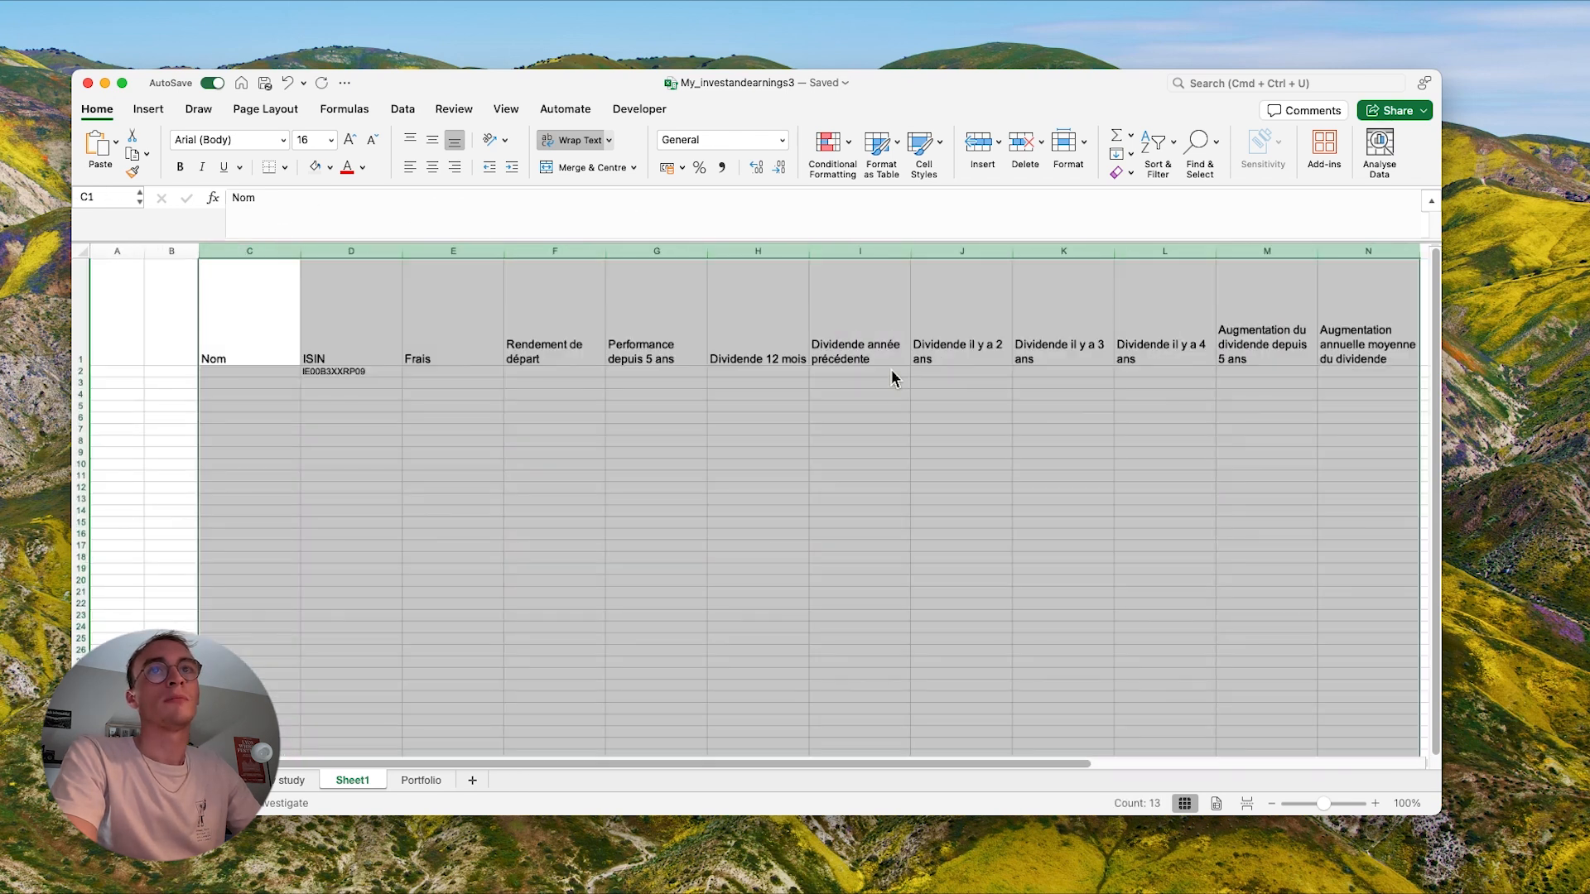
click(895, 411)
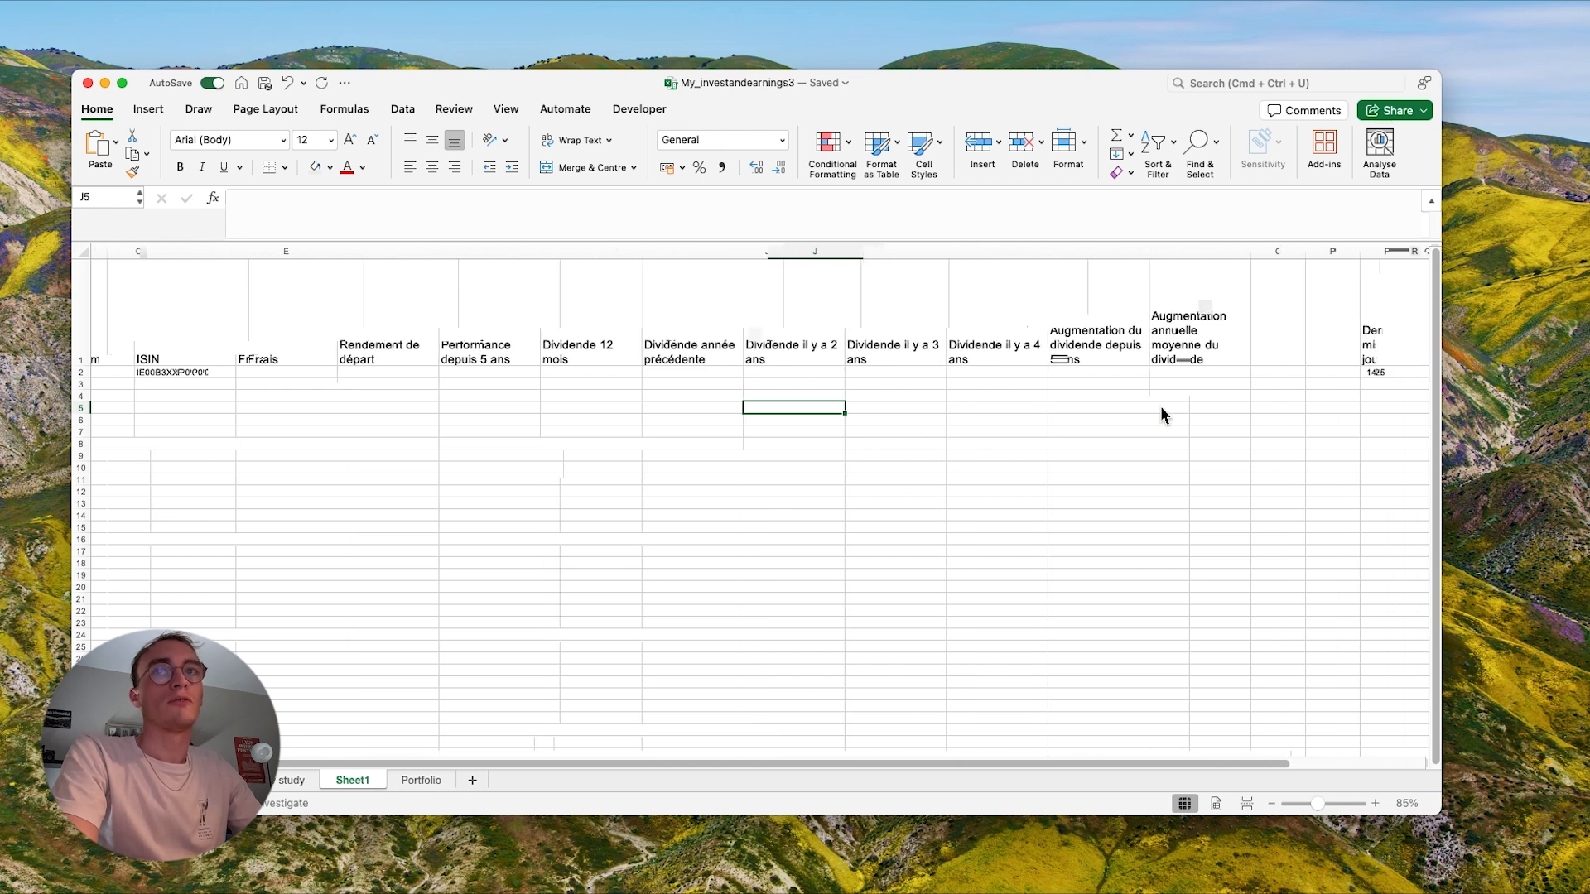
- Create a table with headers from the range C1:N2 on Sheet1
scroll(1118, 406, right, 3)
click(1130, 354)
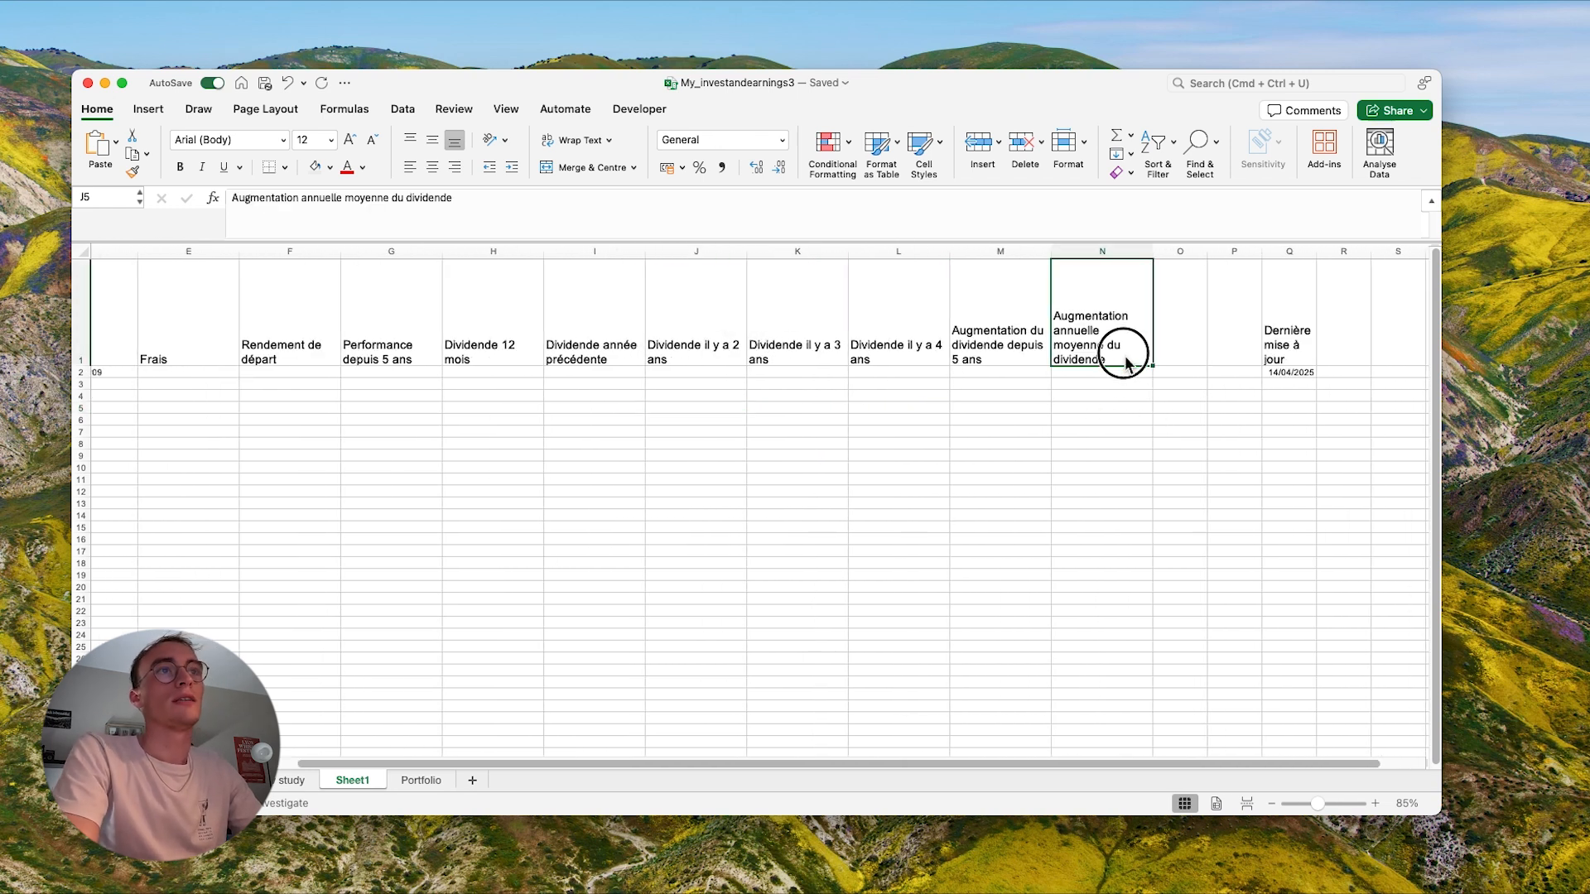
key(super+a)
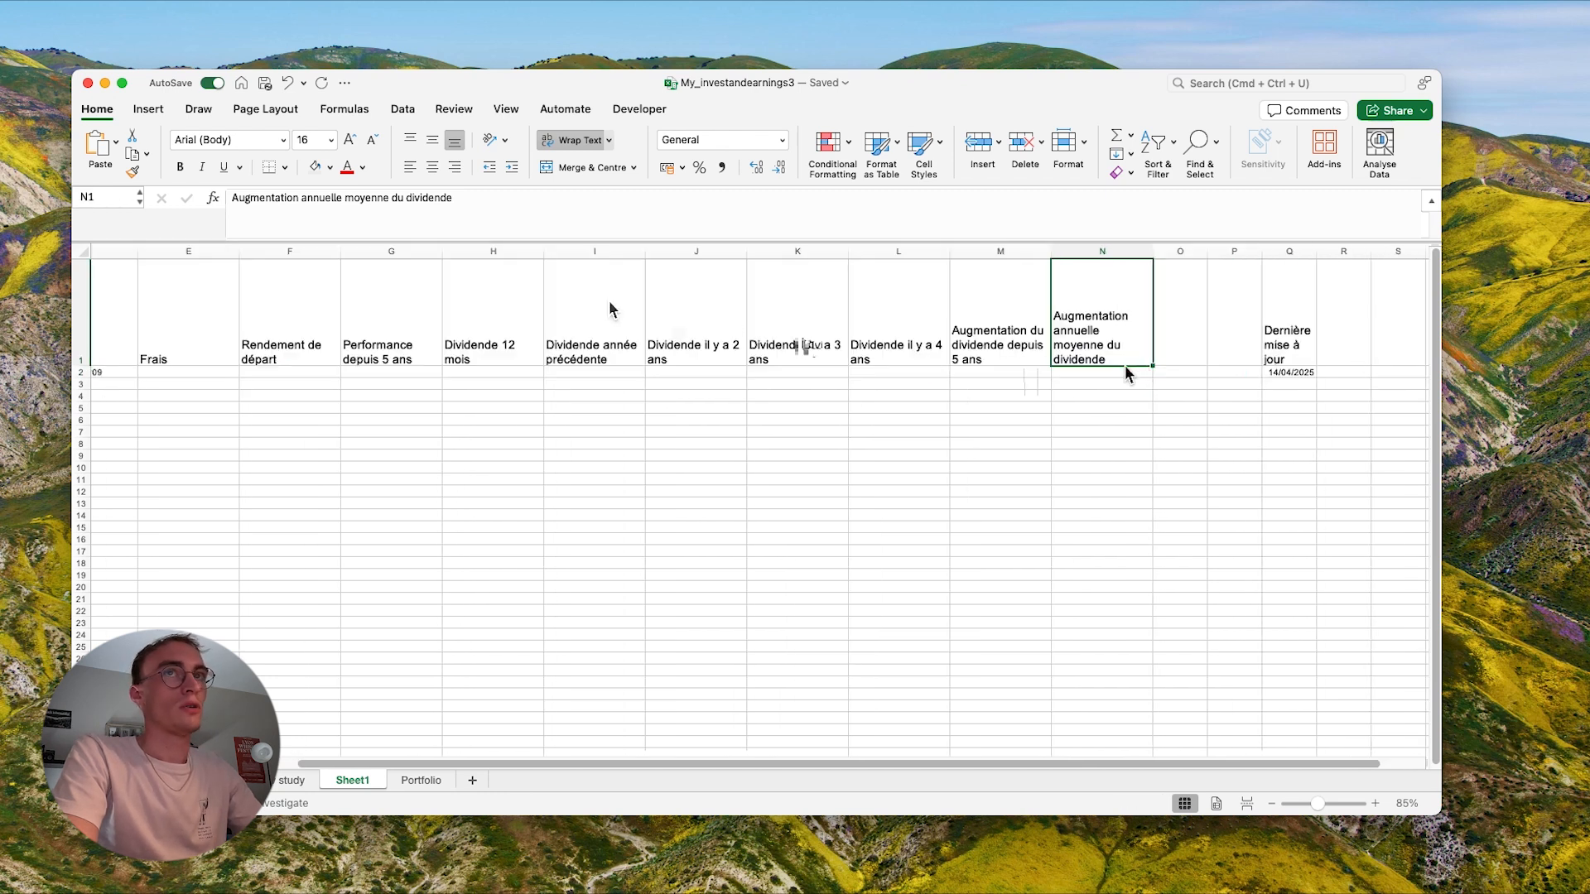
key(super+t)
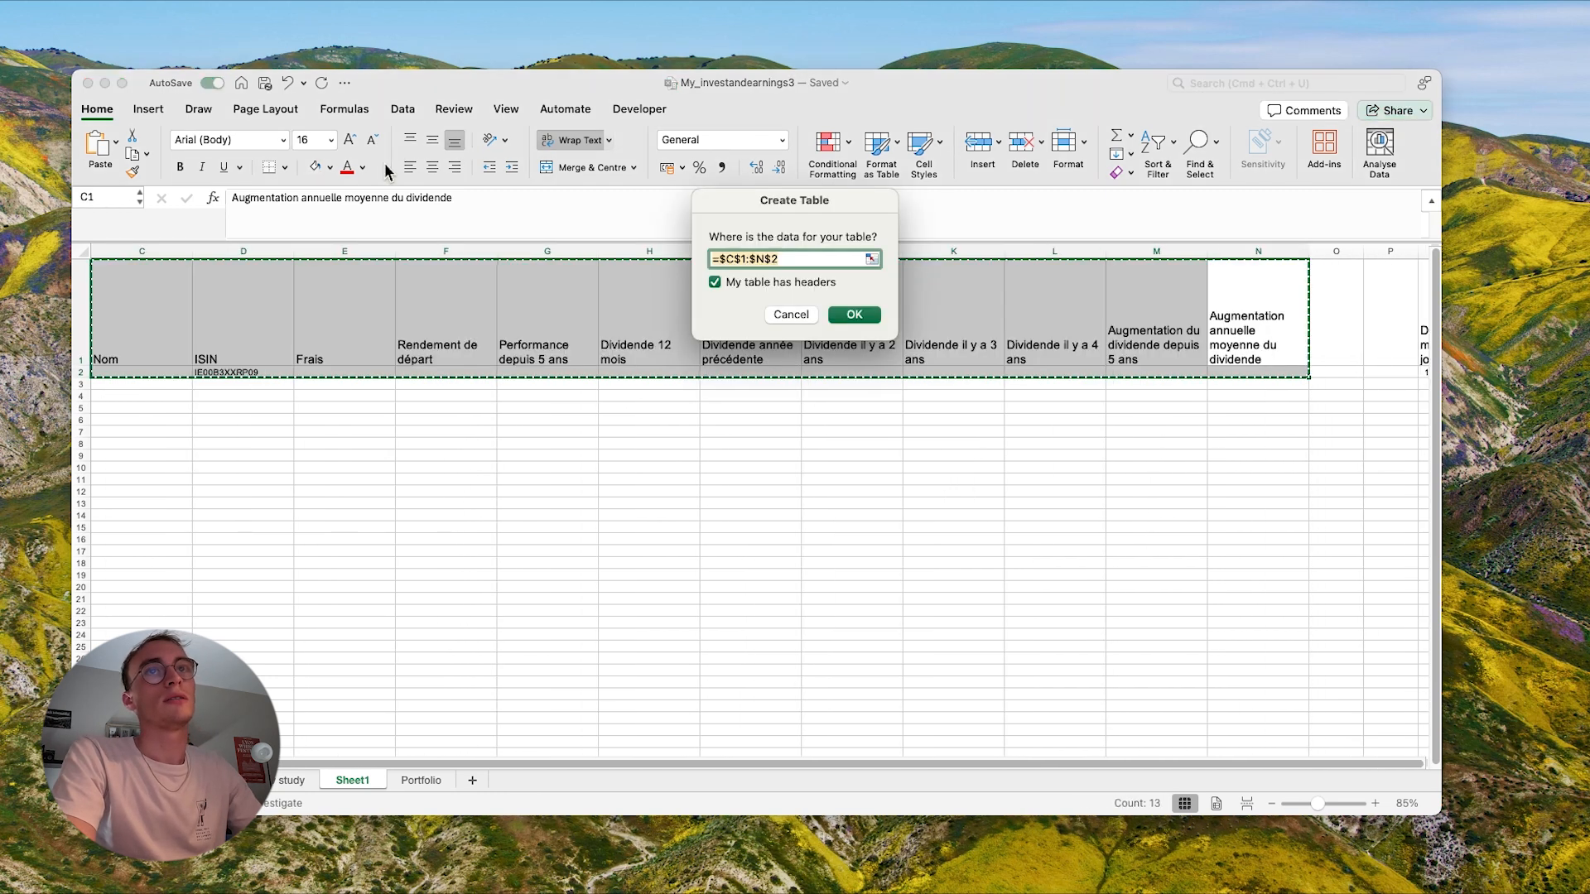
click(854, 317)
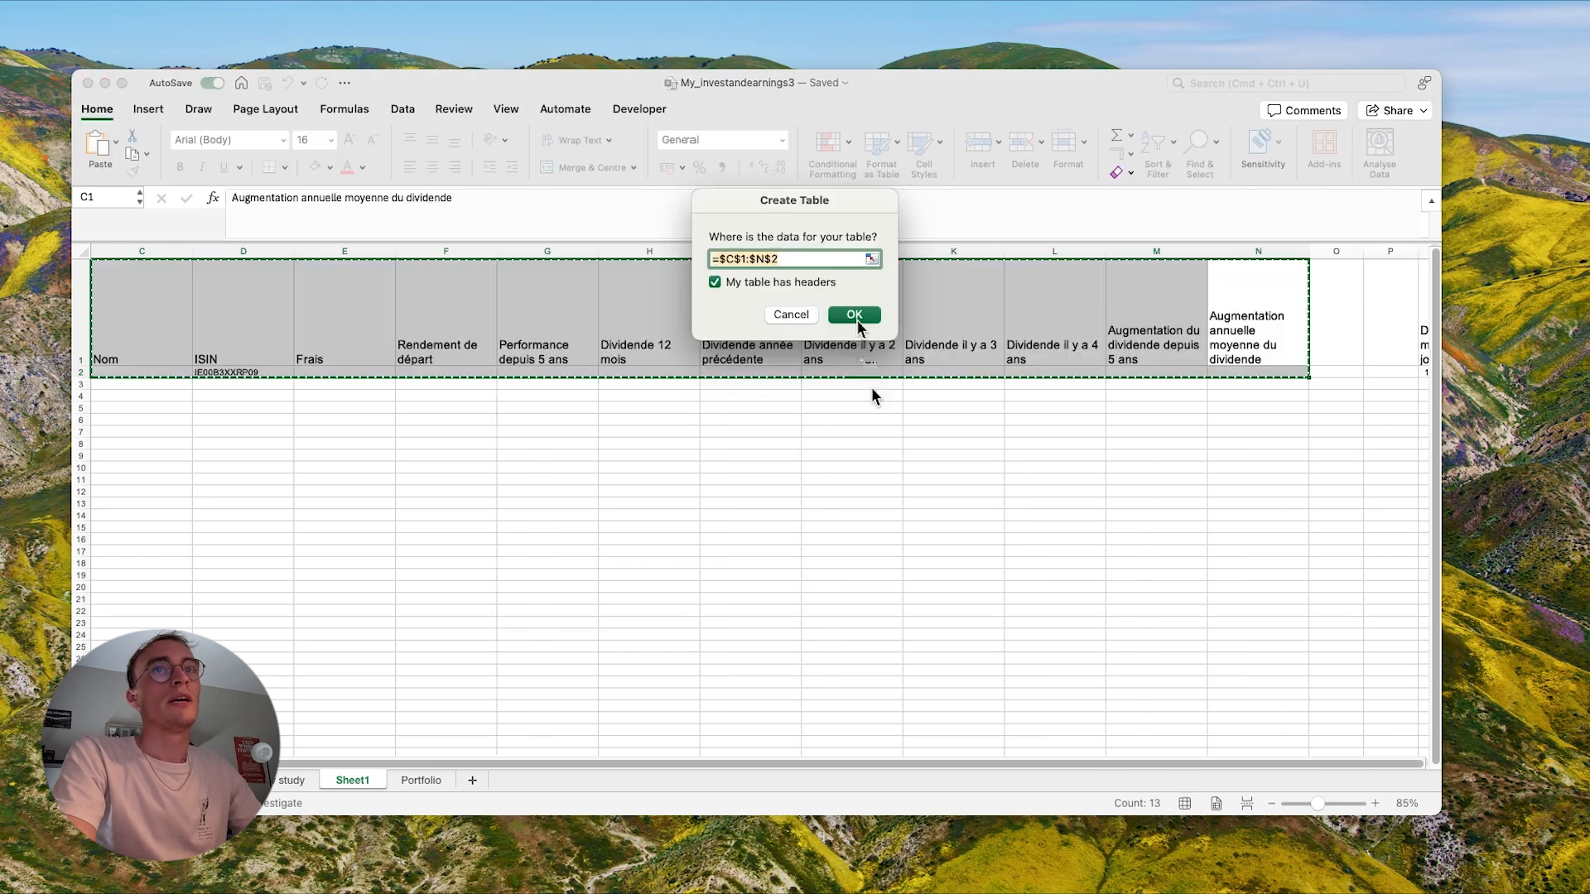
click(855, 316)
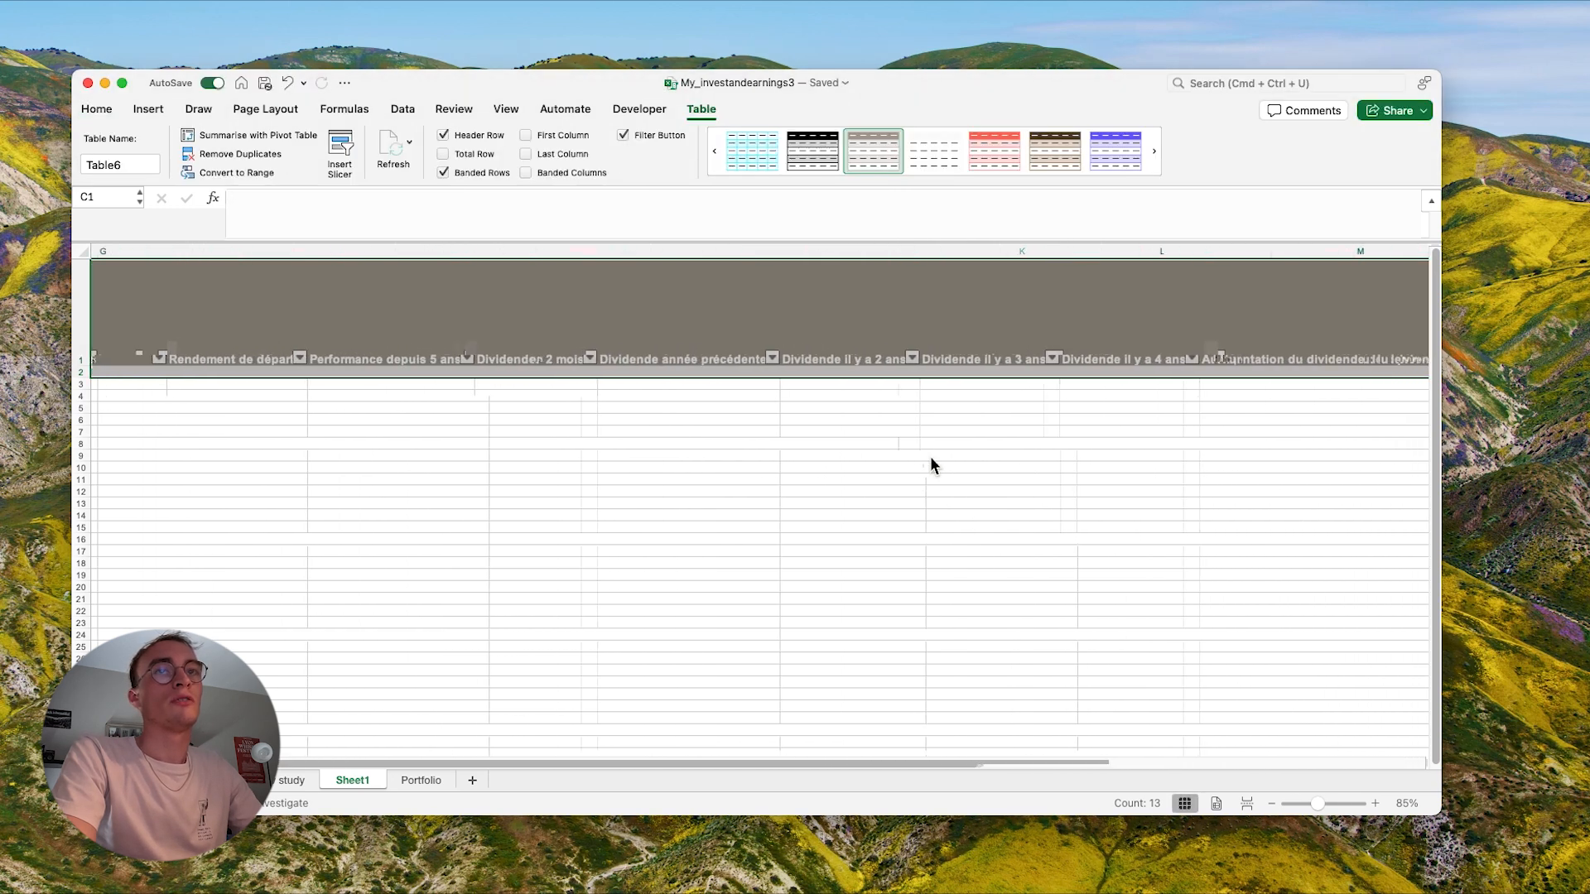
- Turn the Dernière mise à jour range Q1:Q2 into a separate table with headers
drag(807, 331, 812, 369)
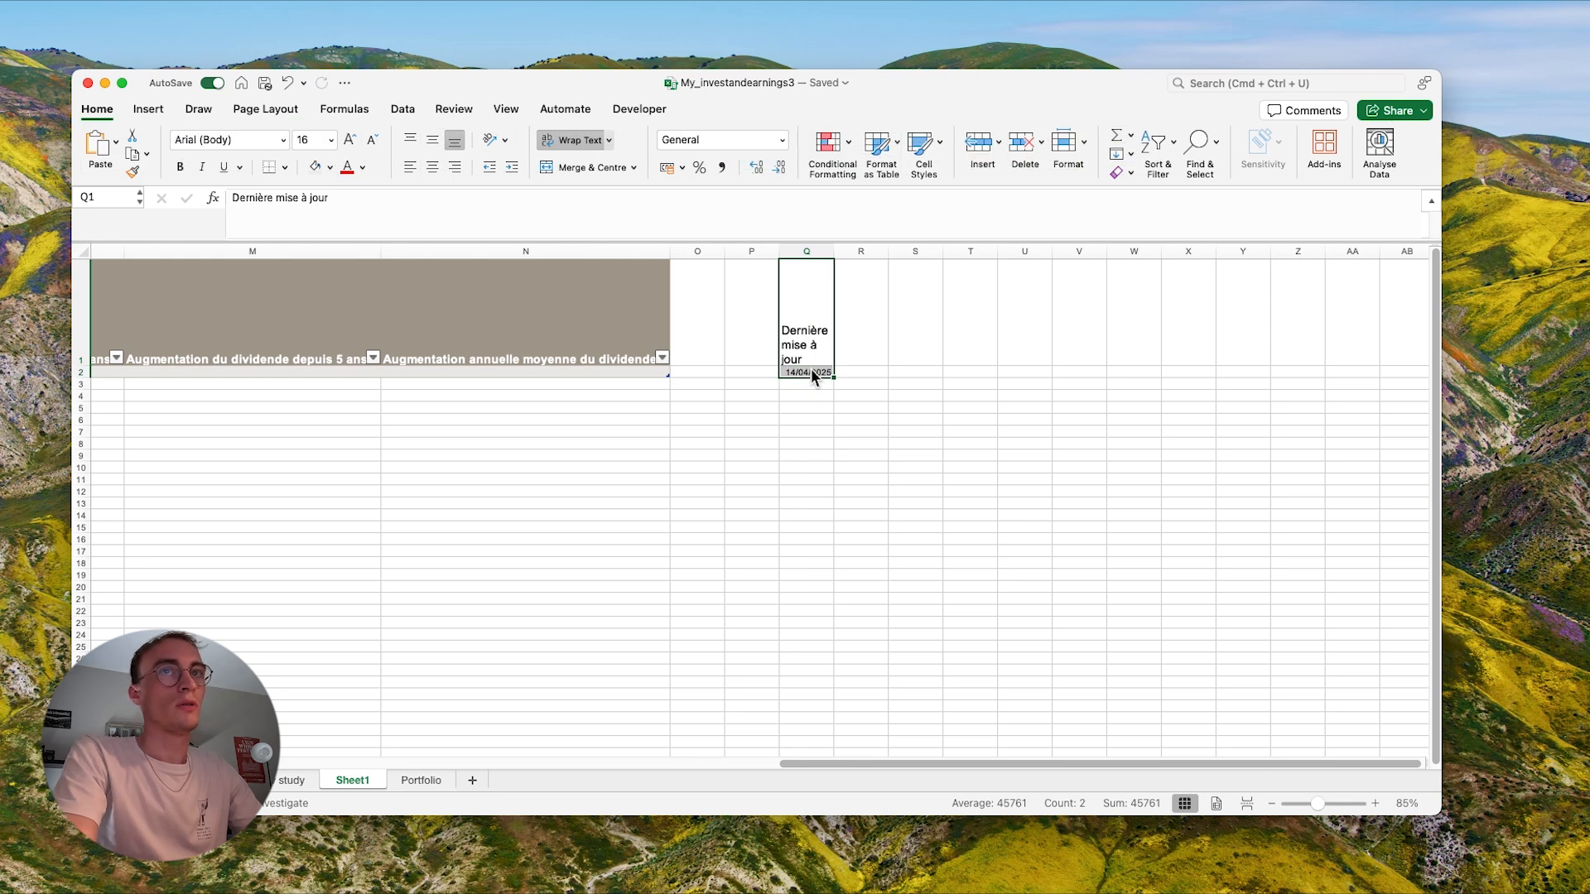
key(ctrl+t)
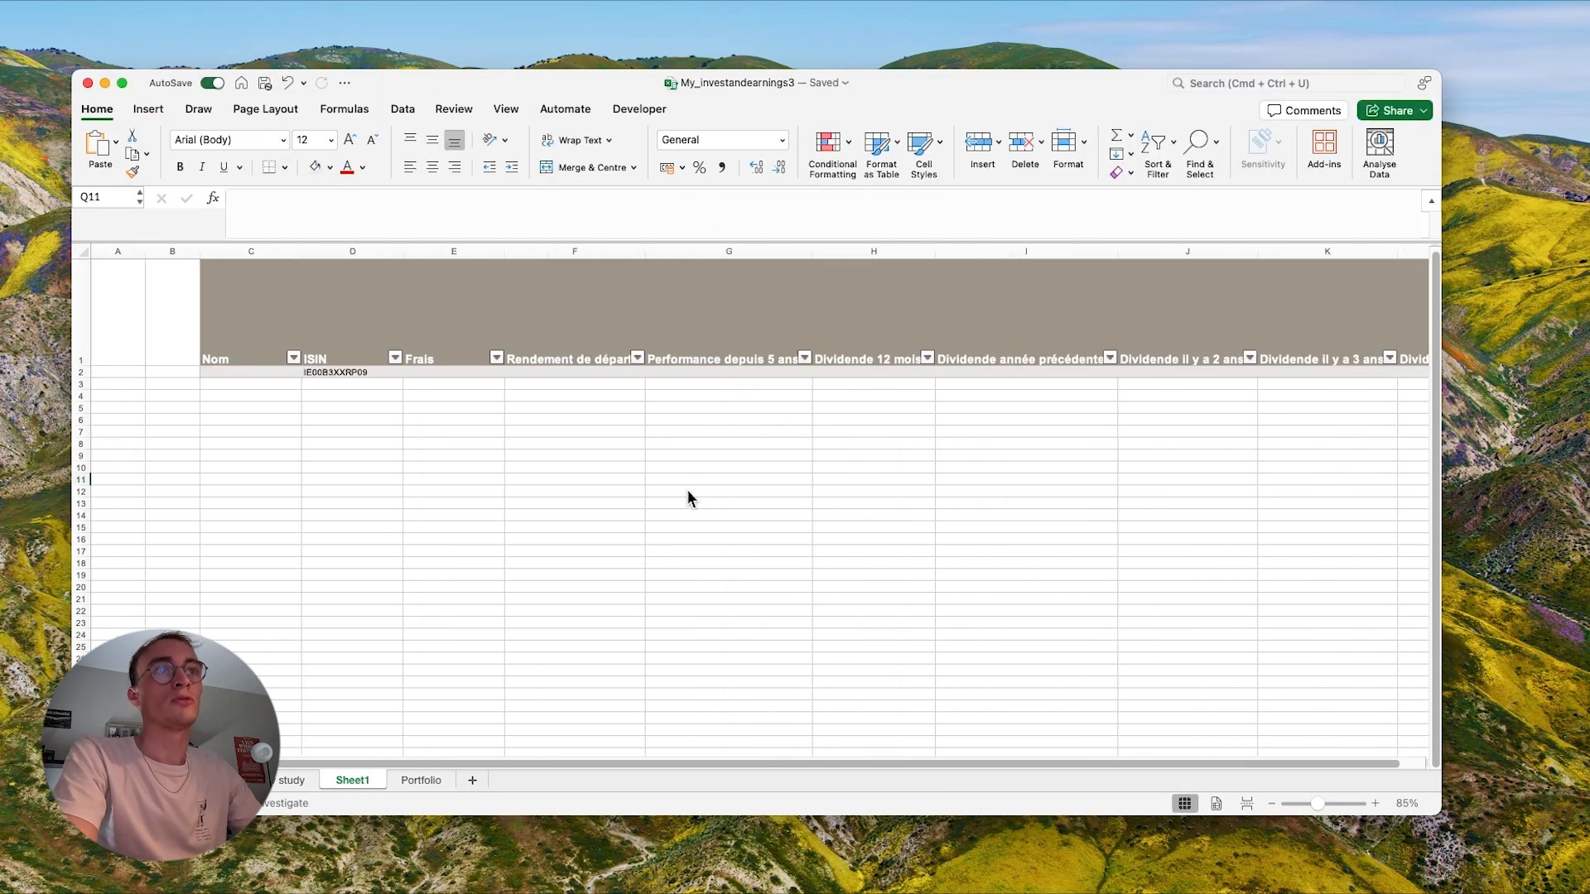
scroll(687, 497, right, 2)
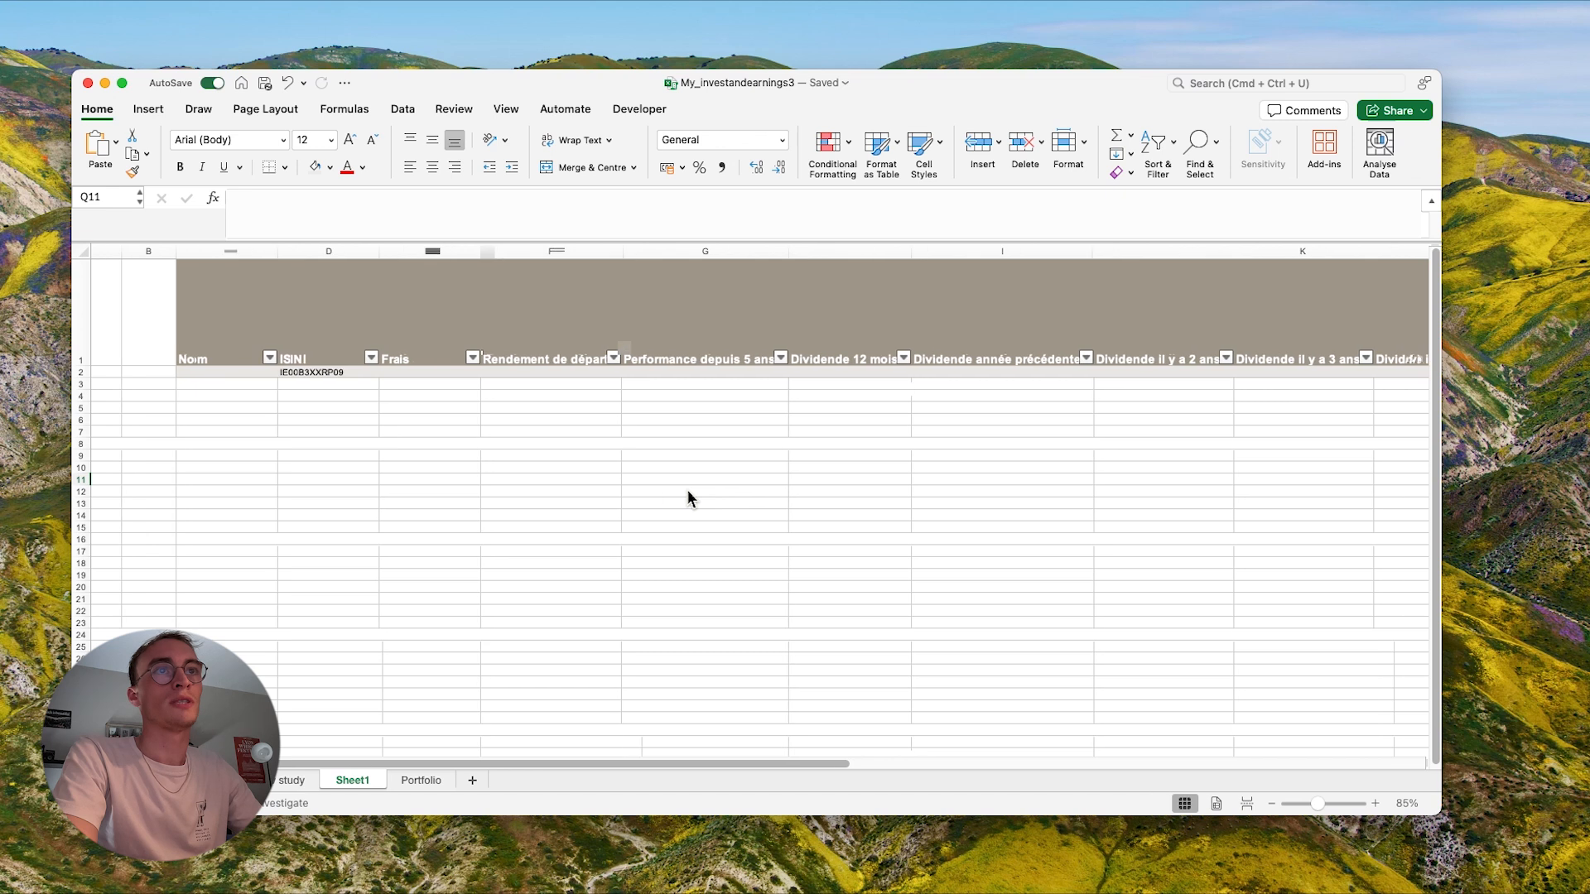
click(344, 374)
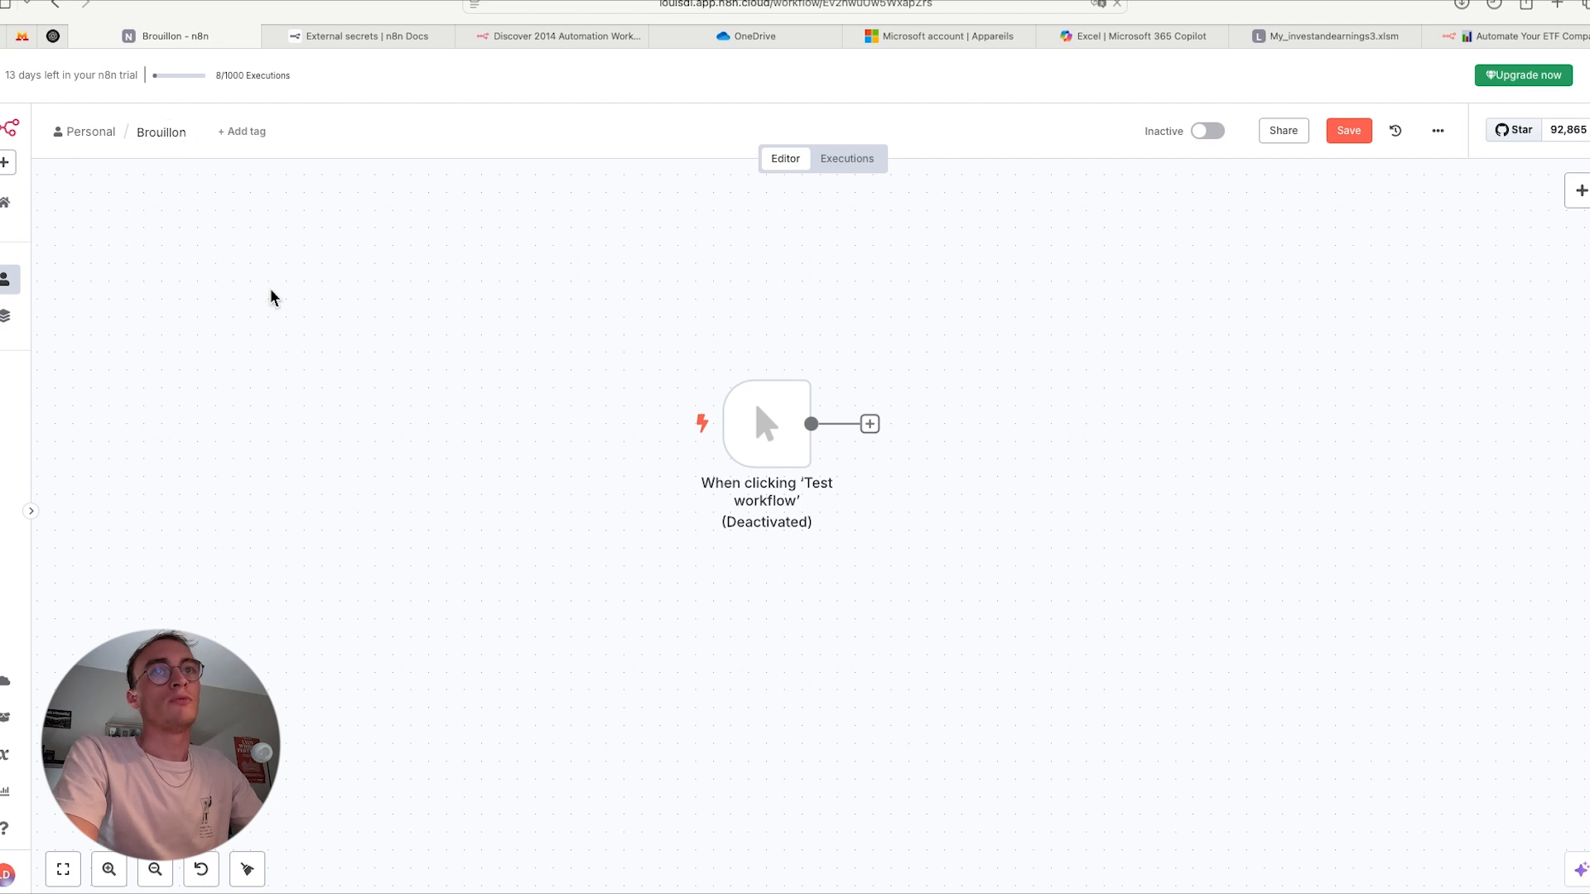
- In the n8n Brouillon workflow, reactivate the manual trigger and connect it to the 'Logs the date & time' Excel node placed beside it
mouse_move(770, 467)
click(752, 357)
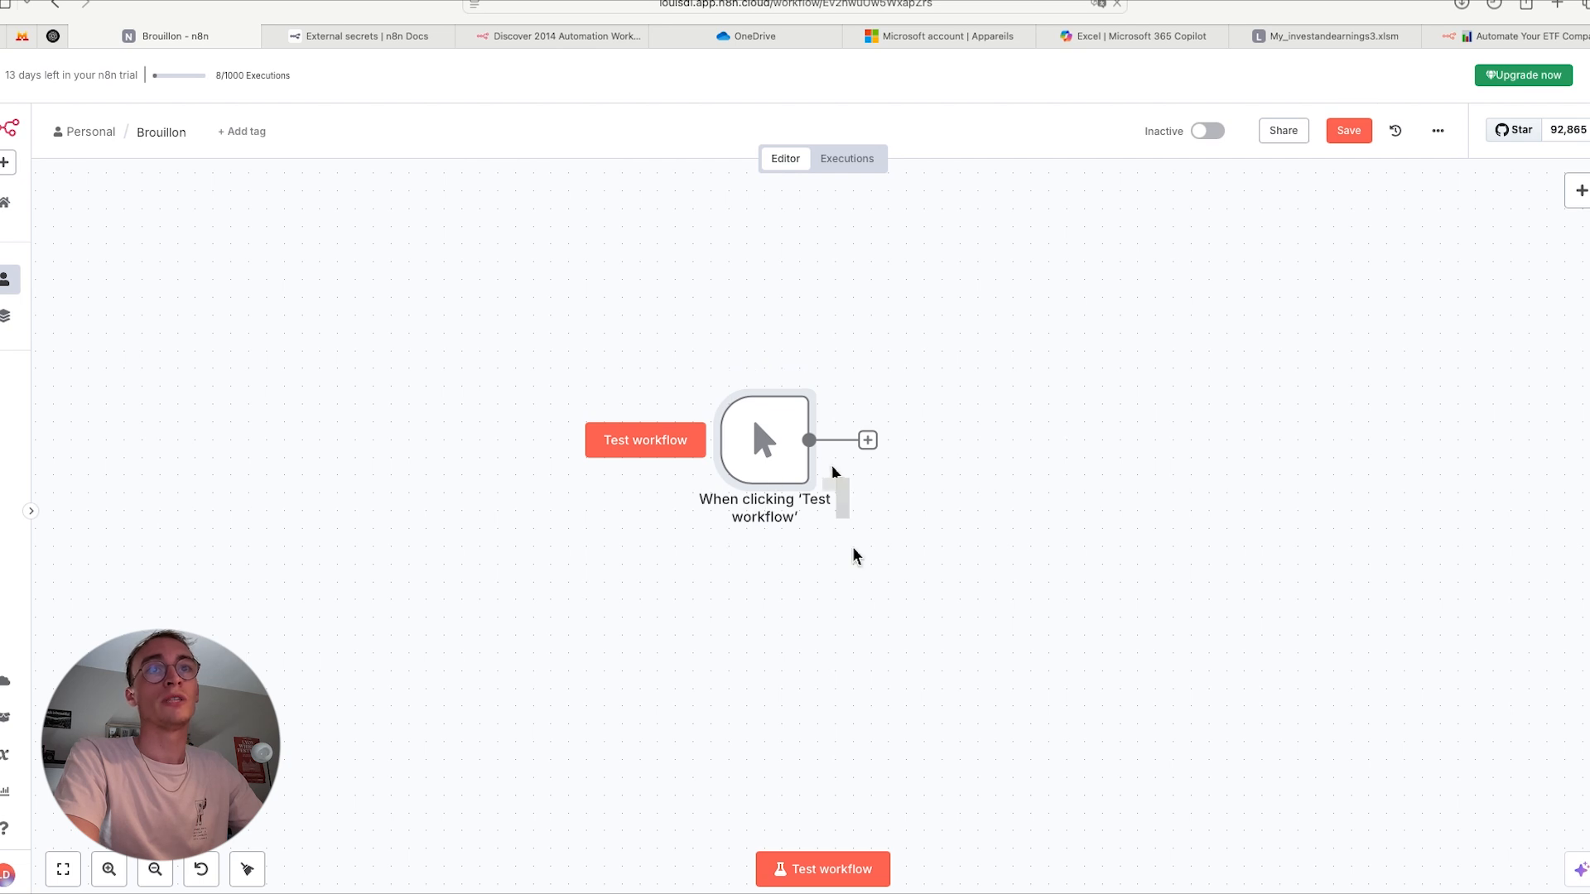
scroll(855, 555, down, 1)
scroll(855, 555, right, 1)
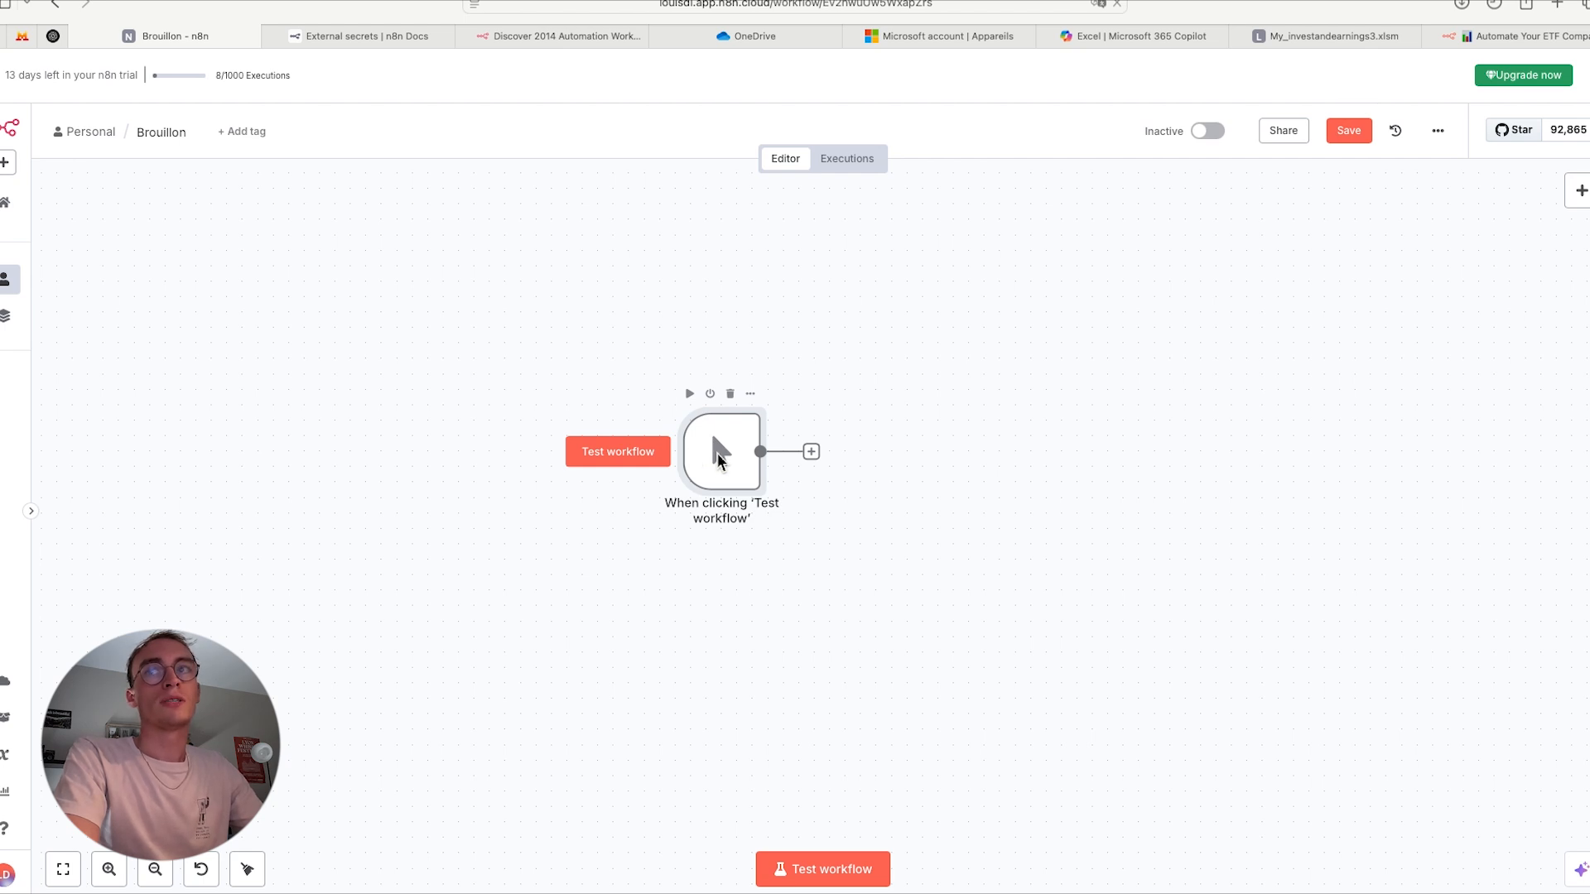
scroll(1094, 530, right, 2)
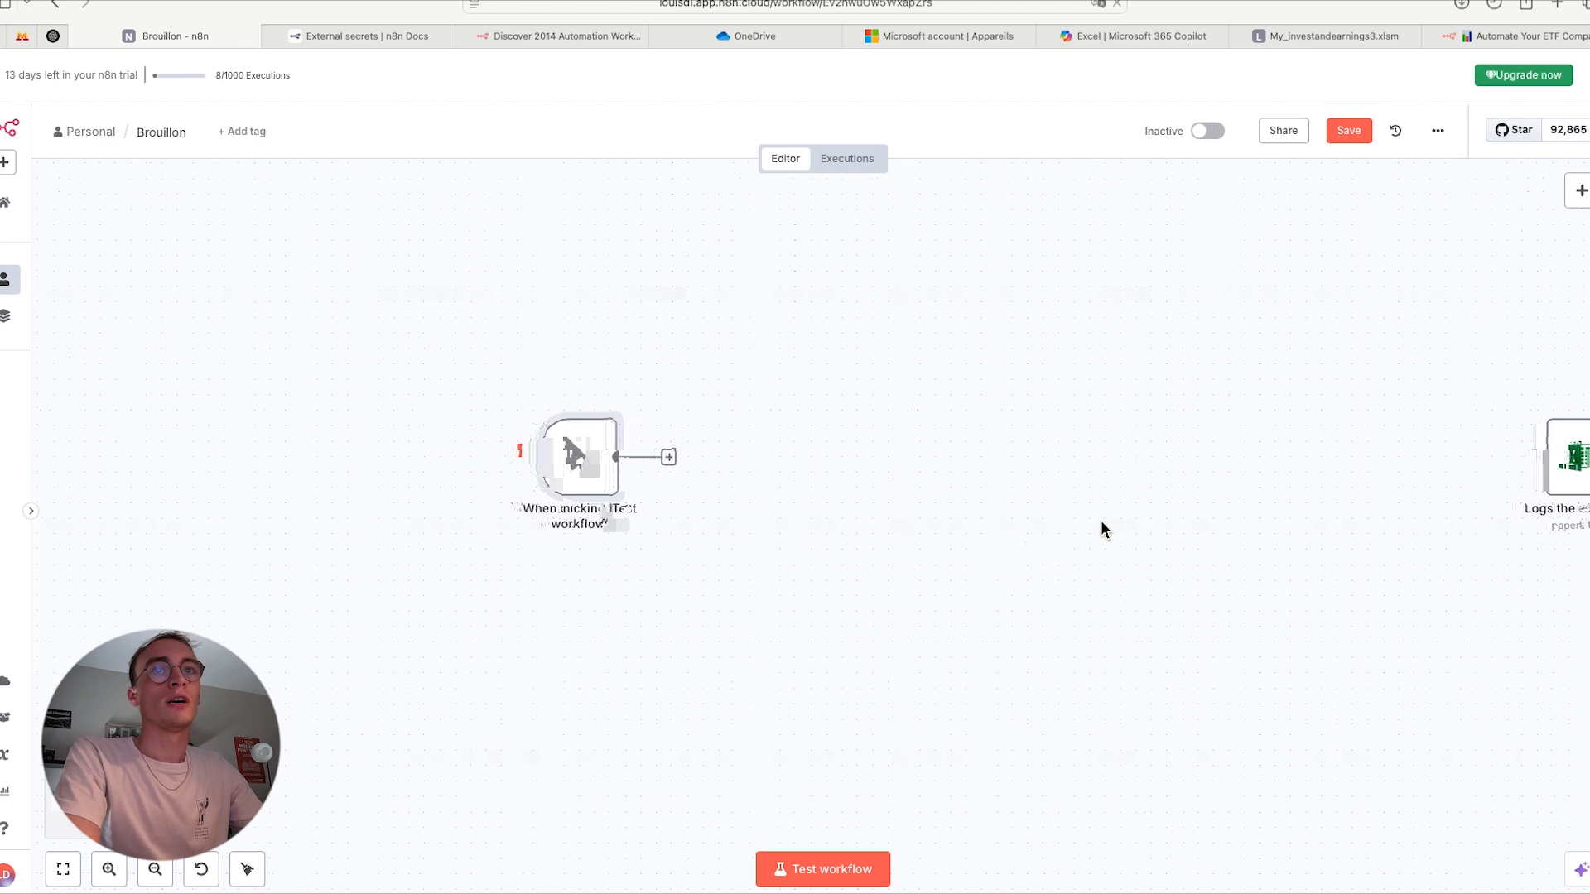
drag(1509, 487, 824, 489)
drag(655, 461, 773, 457)
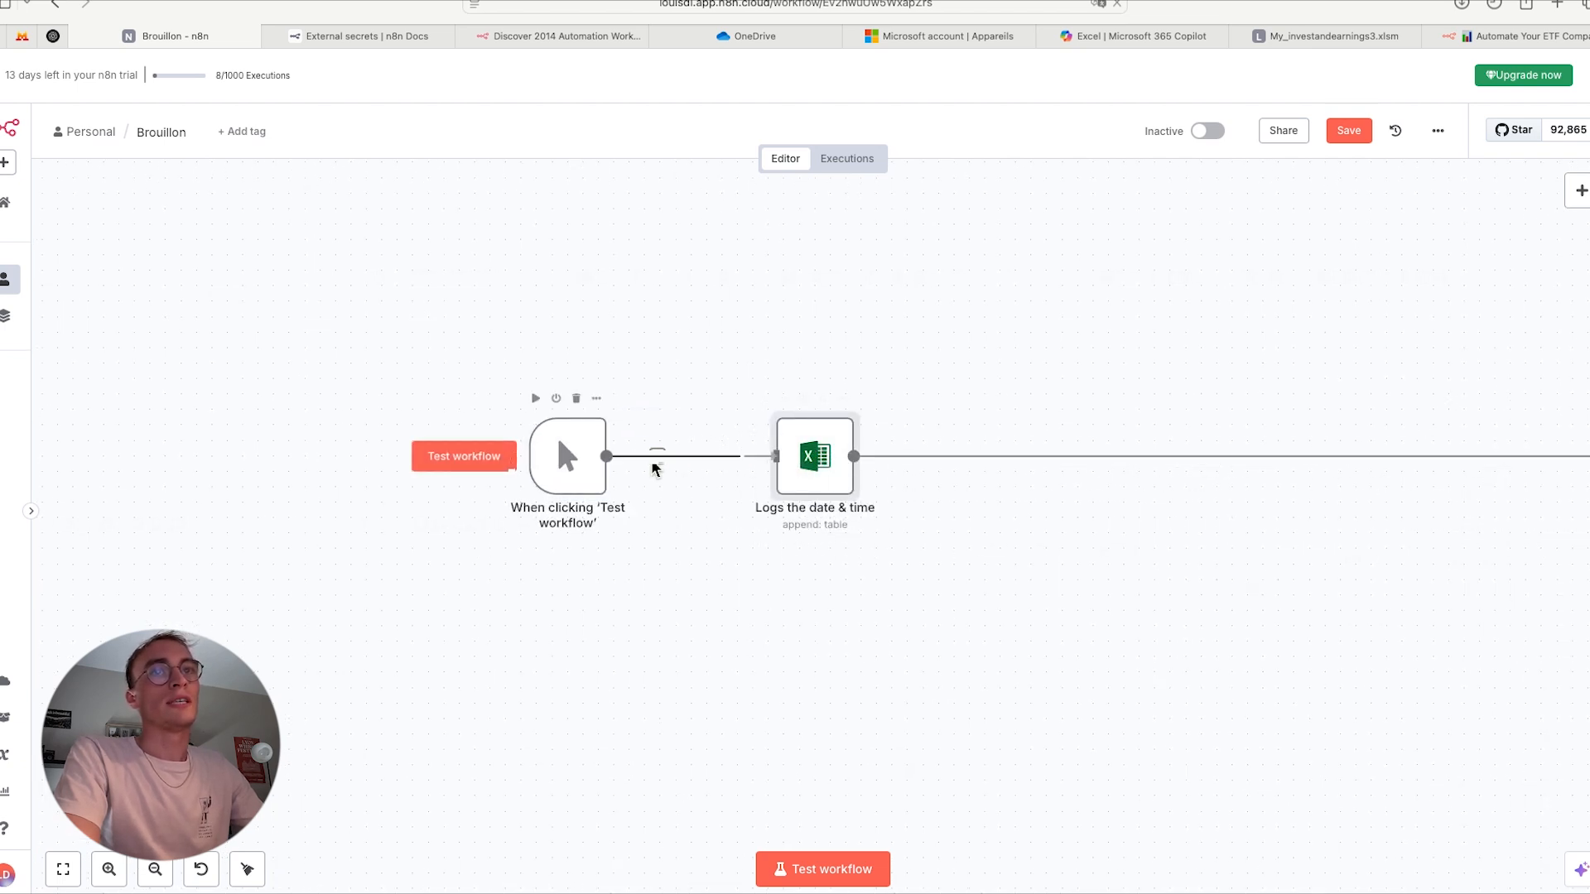
- Open the 'Logs the date & time' node and choose Table as its resource and Append as its operation
click(810, 467)
double_click(810, 468)
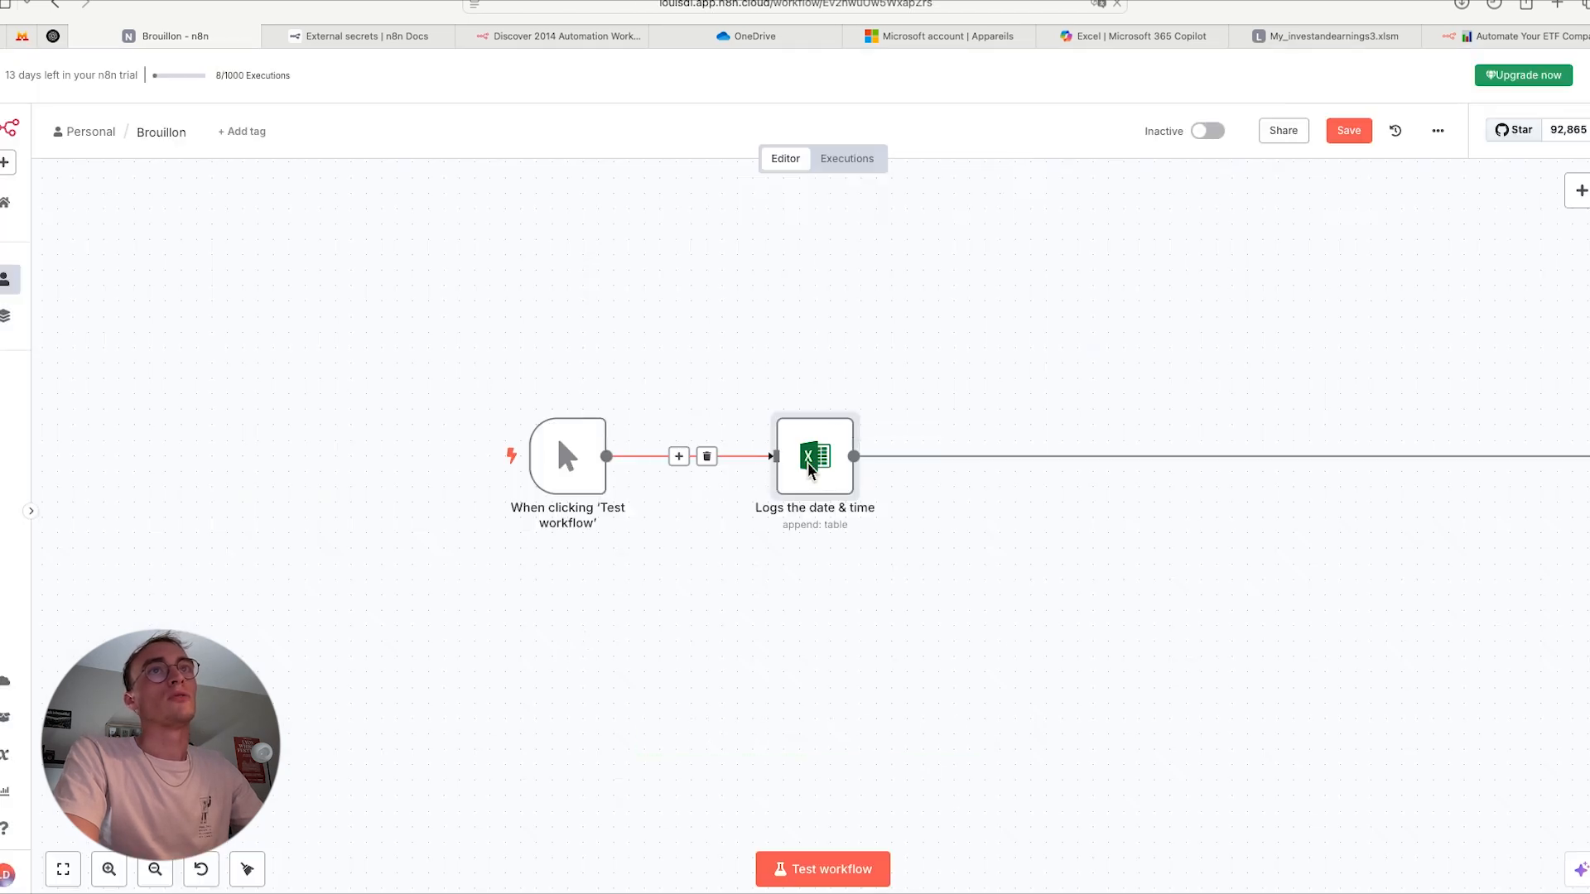
double_click(810, 468)
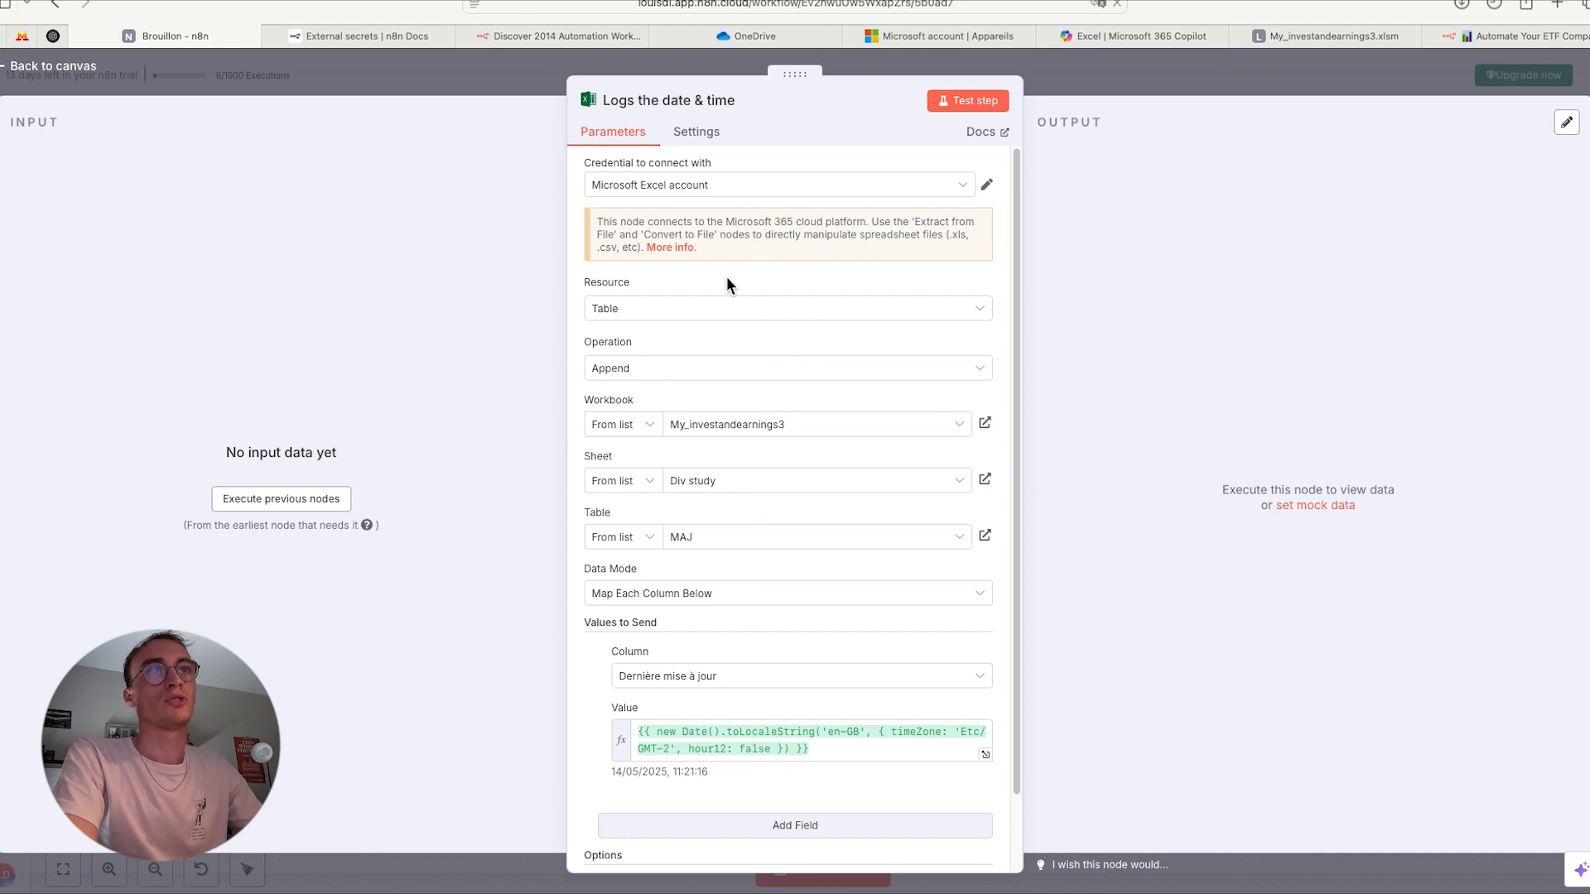
click(674, 310)
click(674, 306)
click(659, 313)
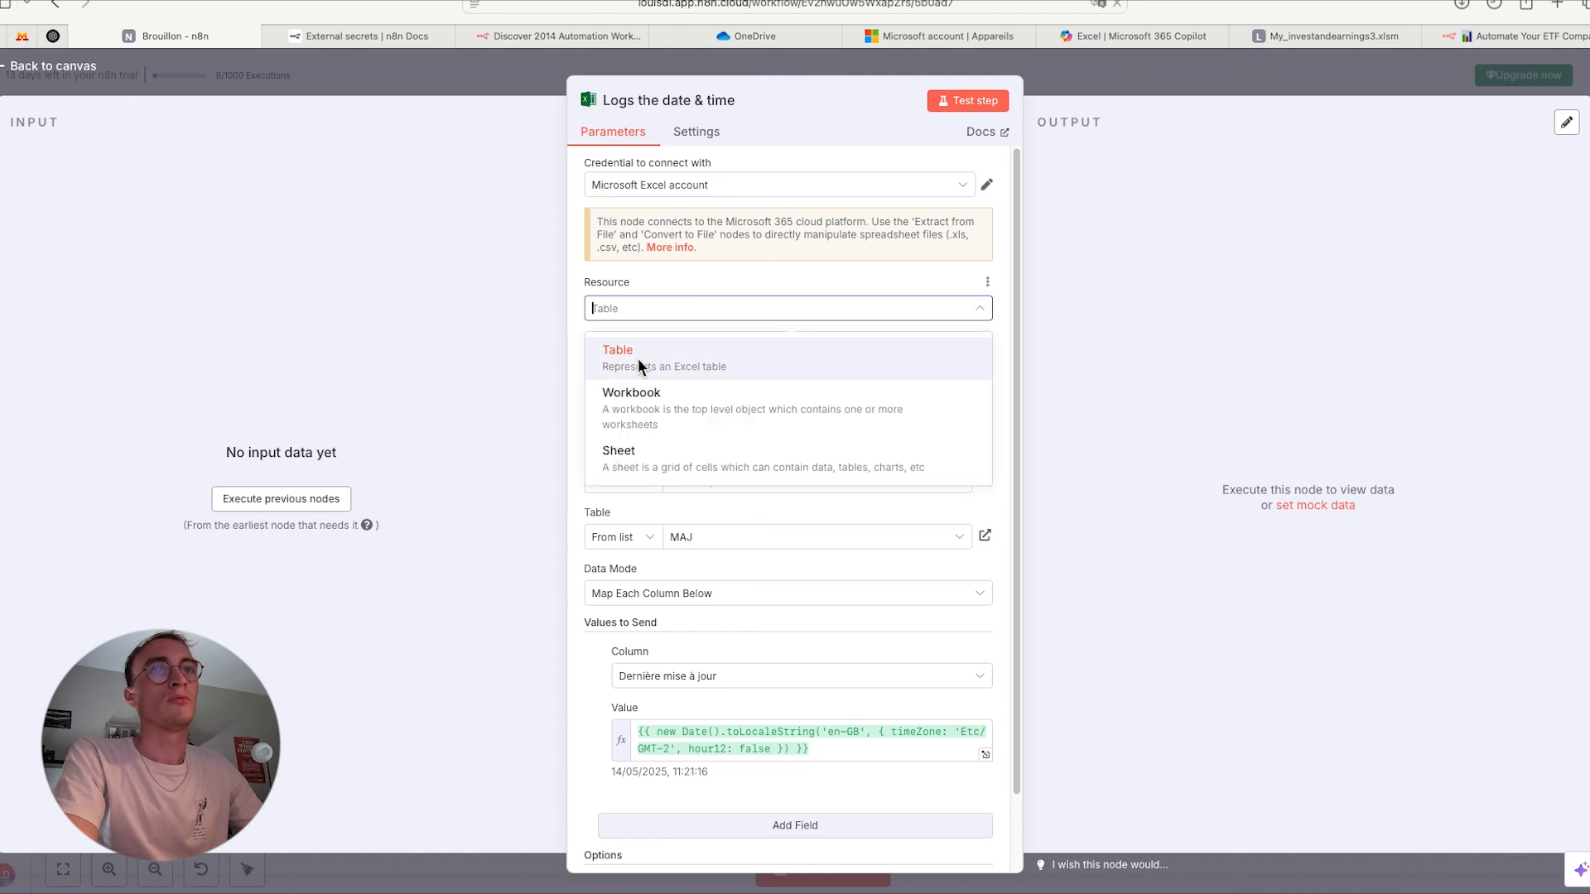
click(637, 357)
click(638, 361)
click(668, 373)
click(670, 367)
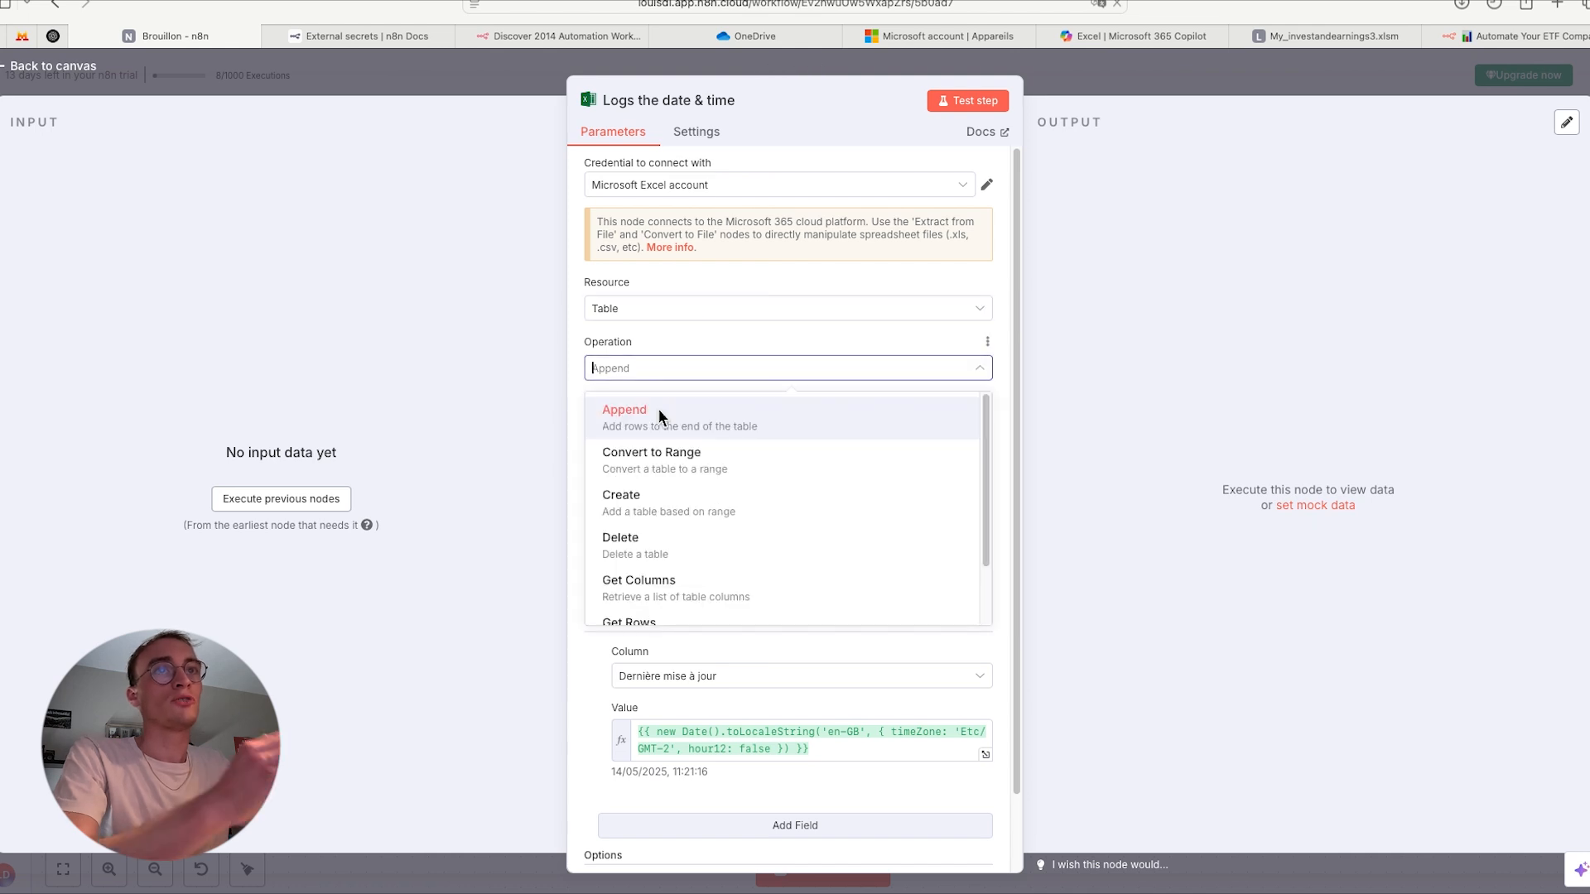
click(658, 409)
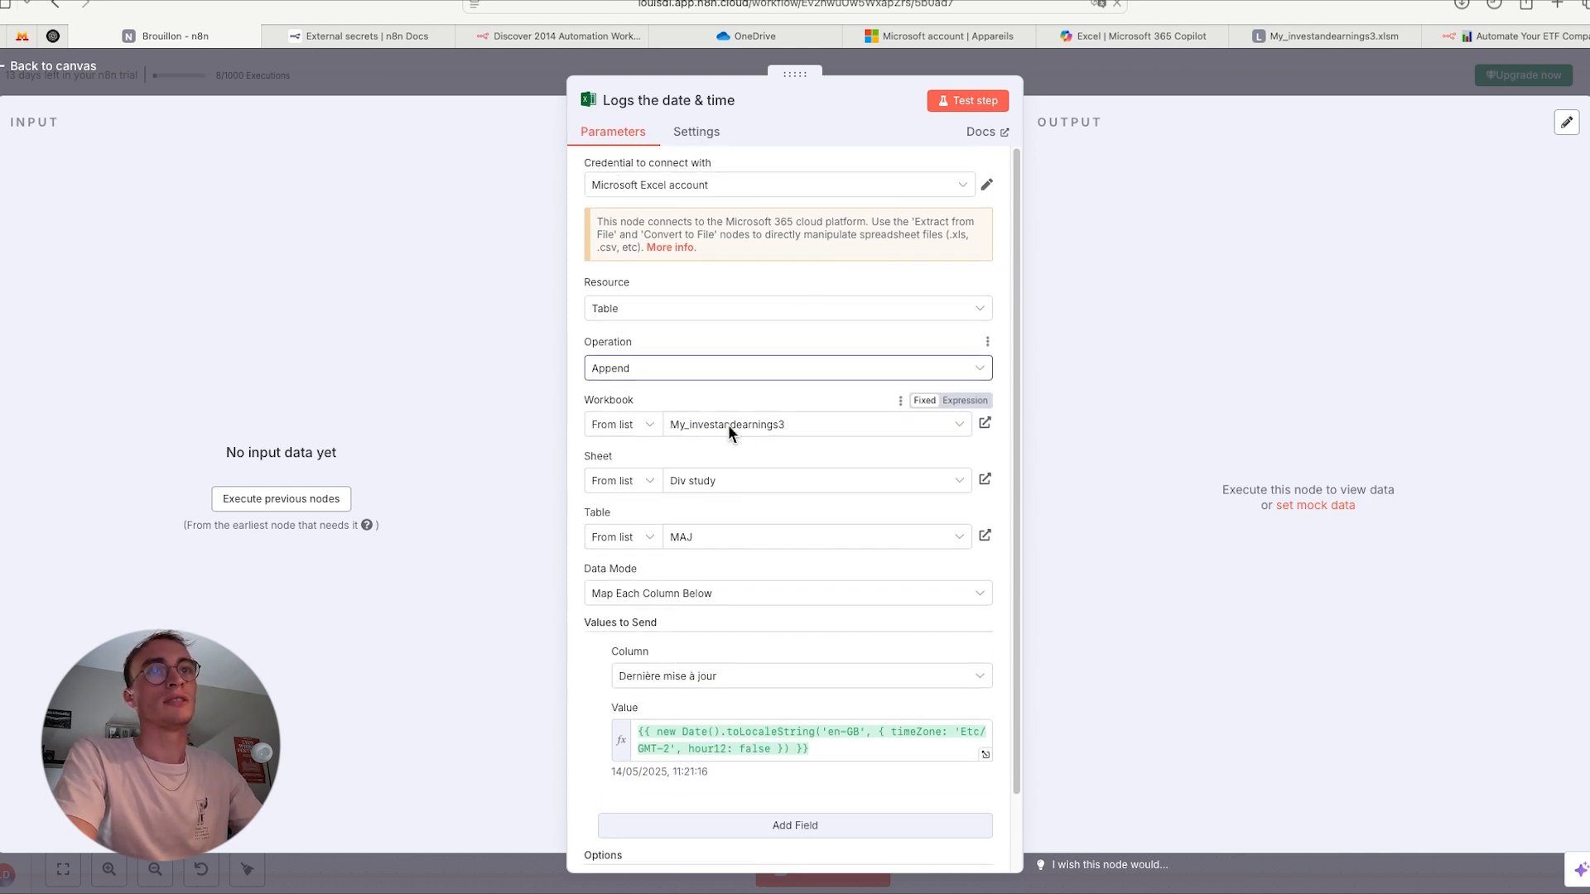
- Point the node at Sheet1 and Table7 in the My_investandearnings3 workbook
scroll(728, 425, down, 1)
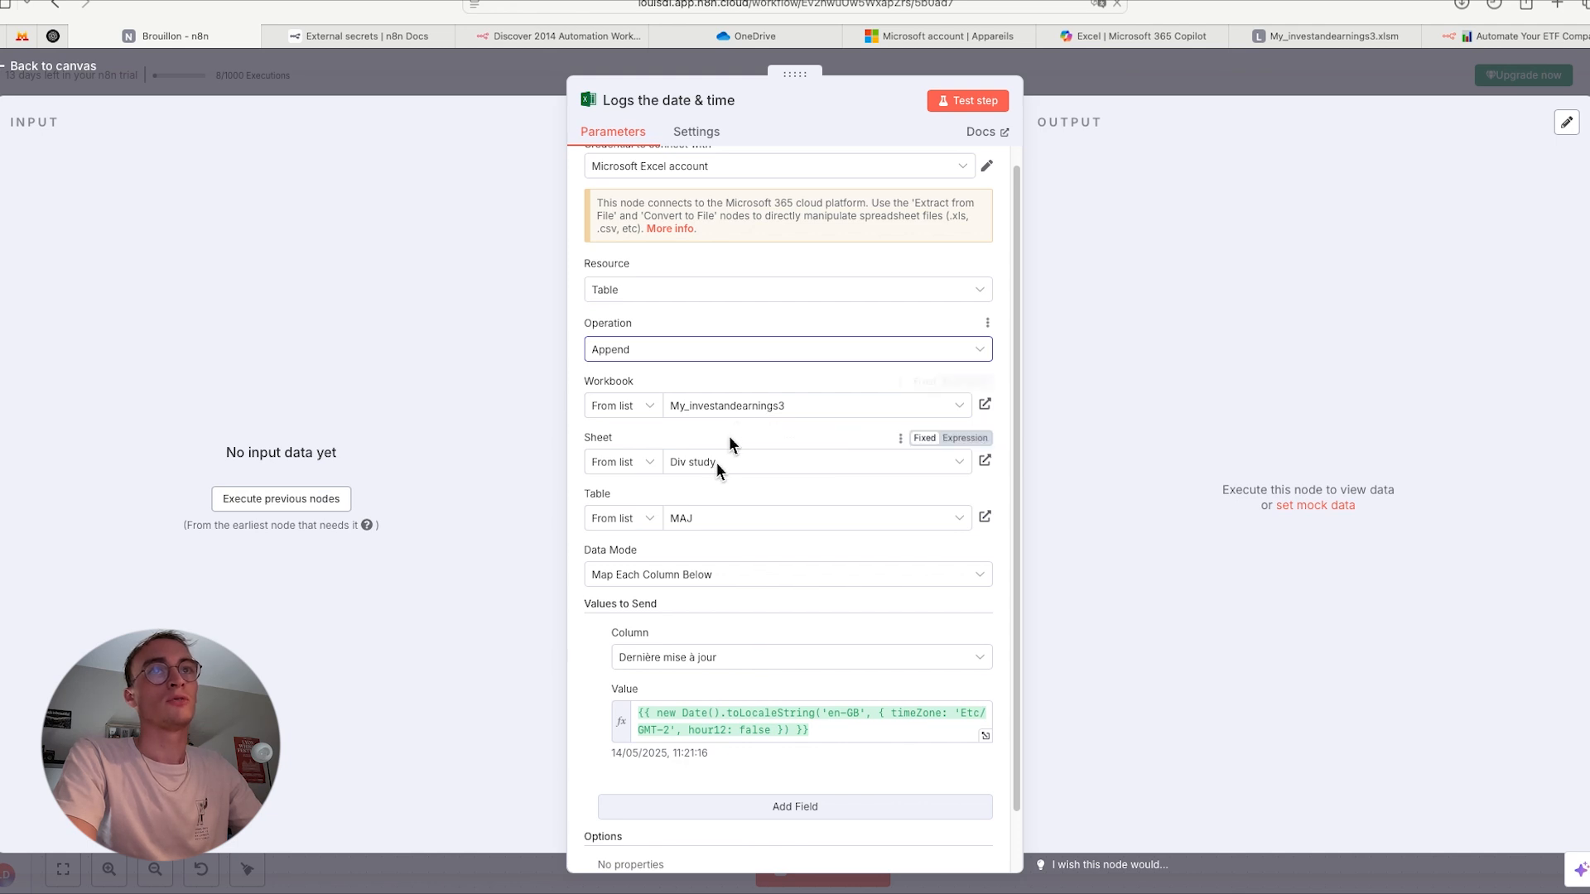
scroll(721, 451, down, 1)
scroll(729, 430, down, 2)
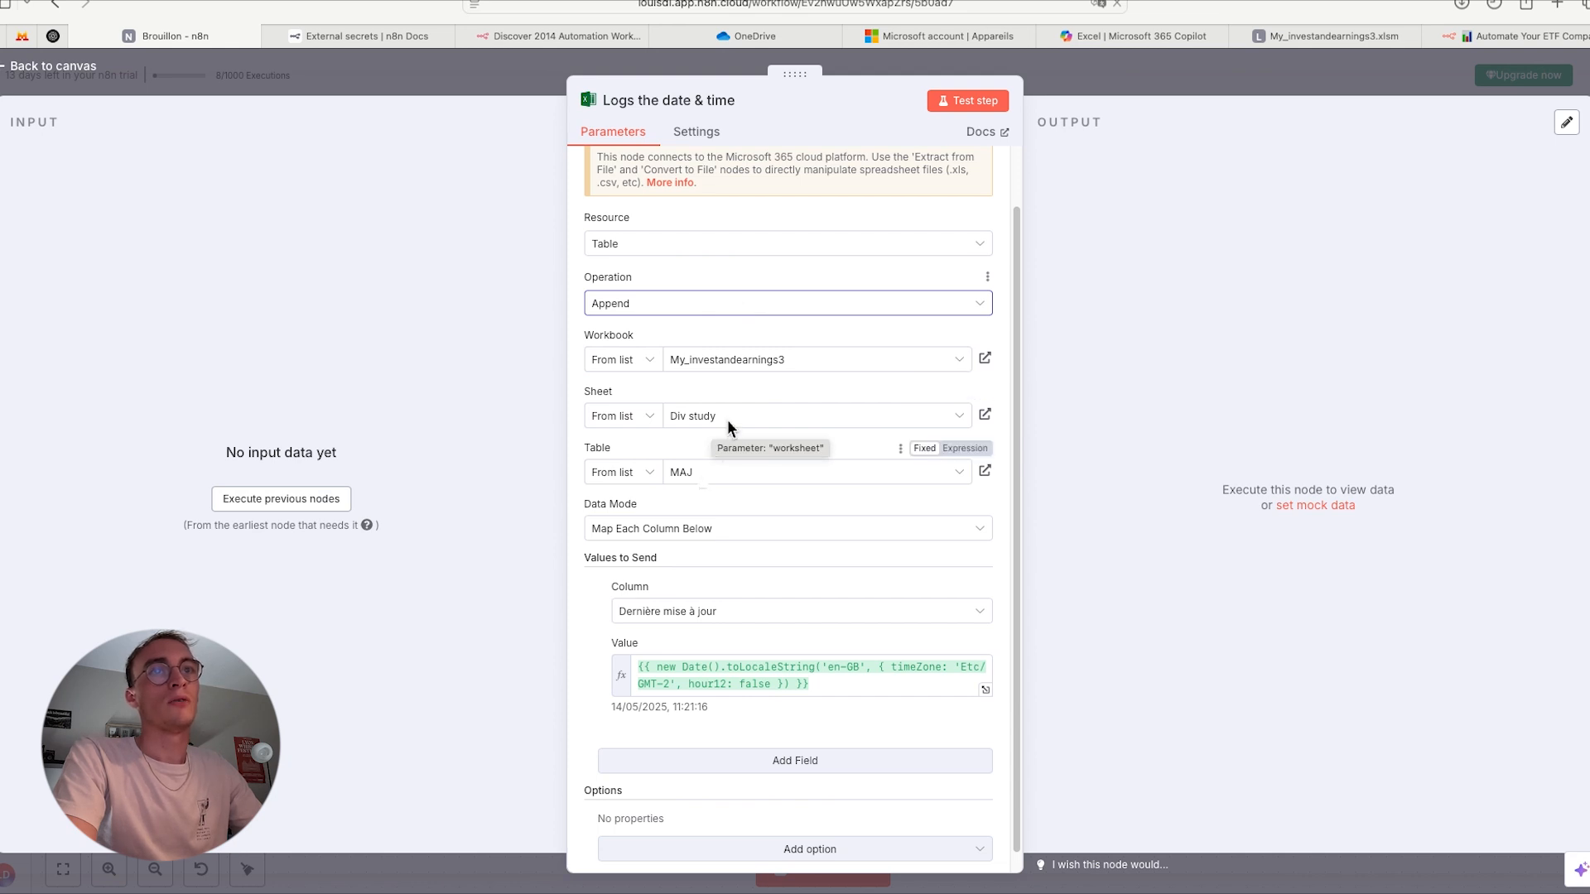
scroll(727, 414, down, 1)
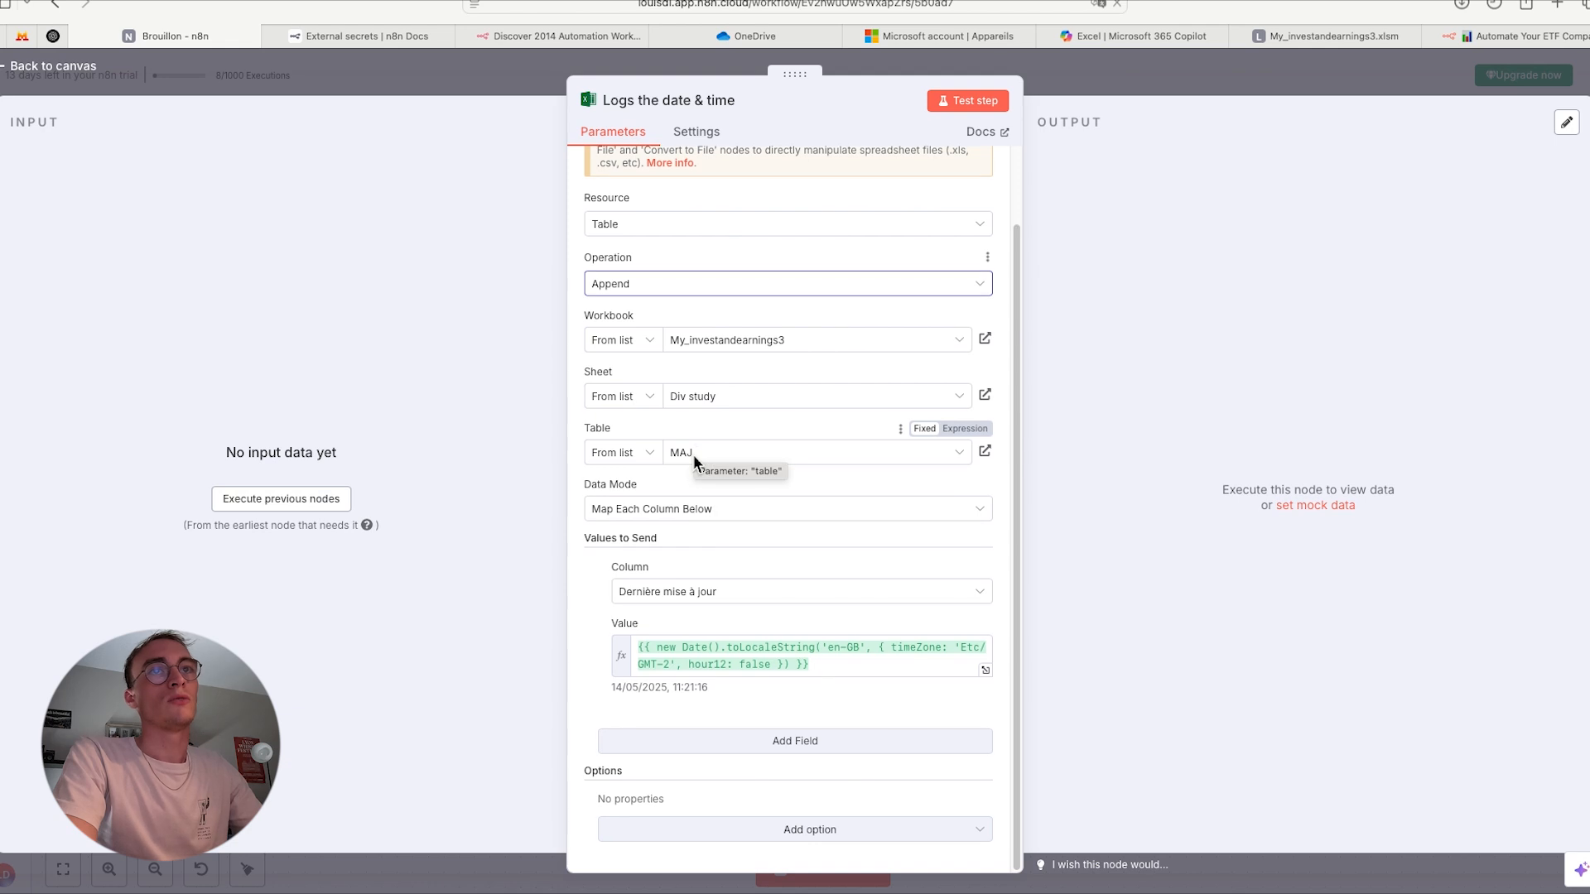
click(693, 455)
click(714, 395)
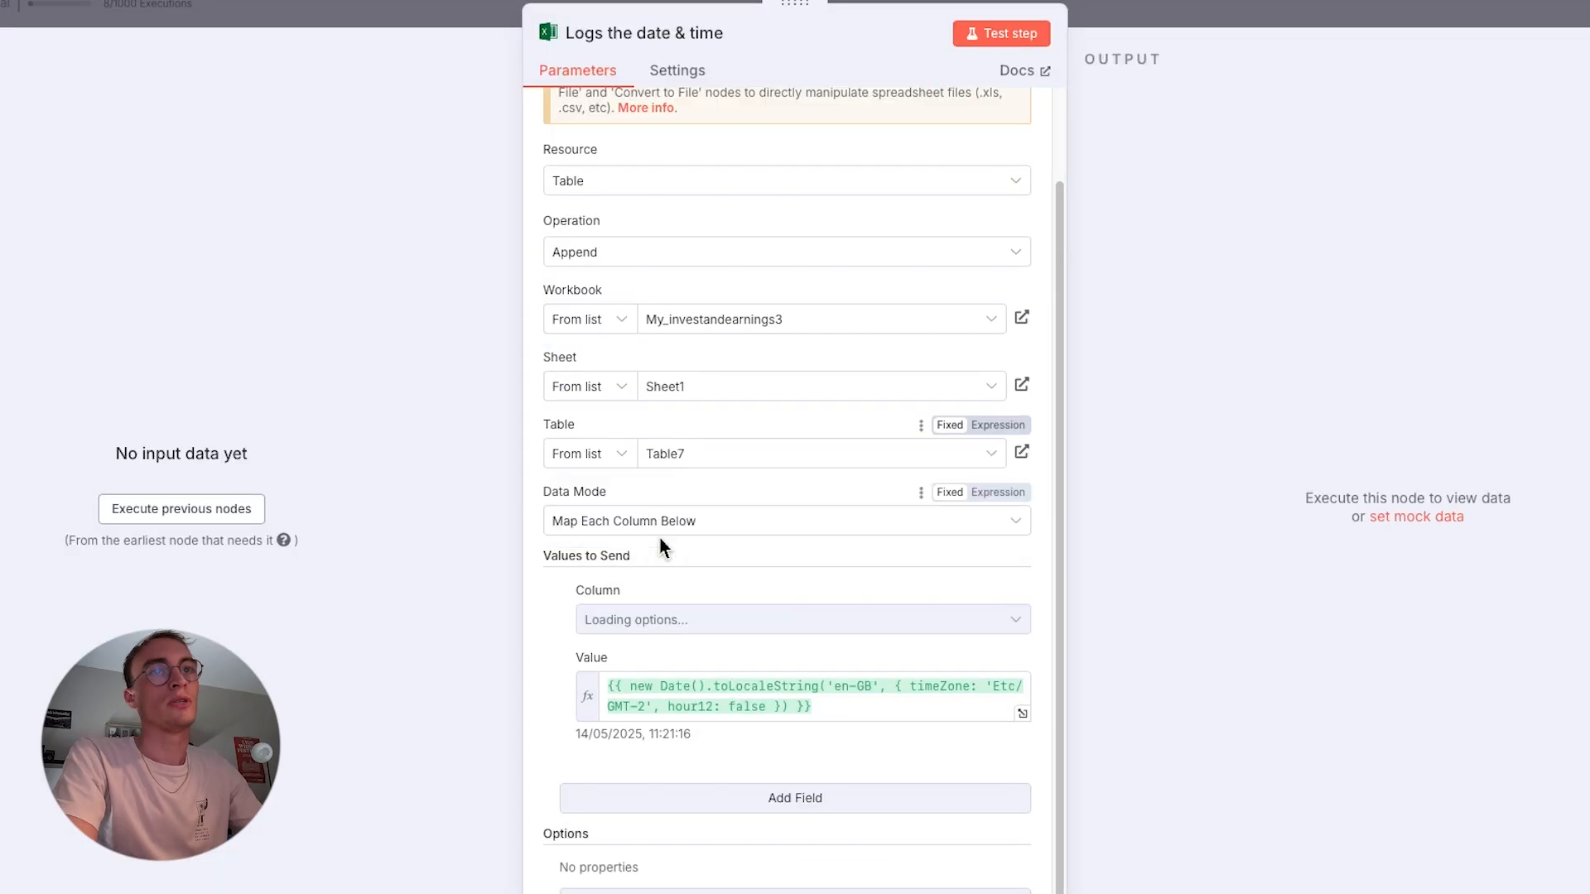
- Choose Map Each Column Below as the data mode and review the date expression sent to the Dernière mise à jour column
click(680, 518)
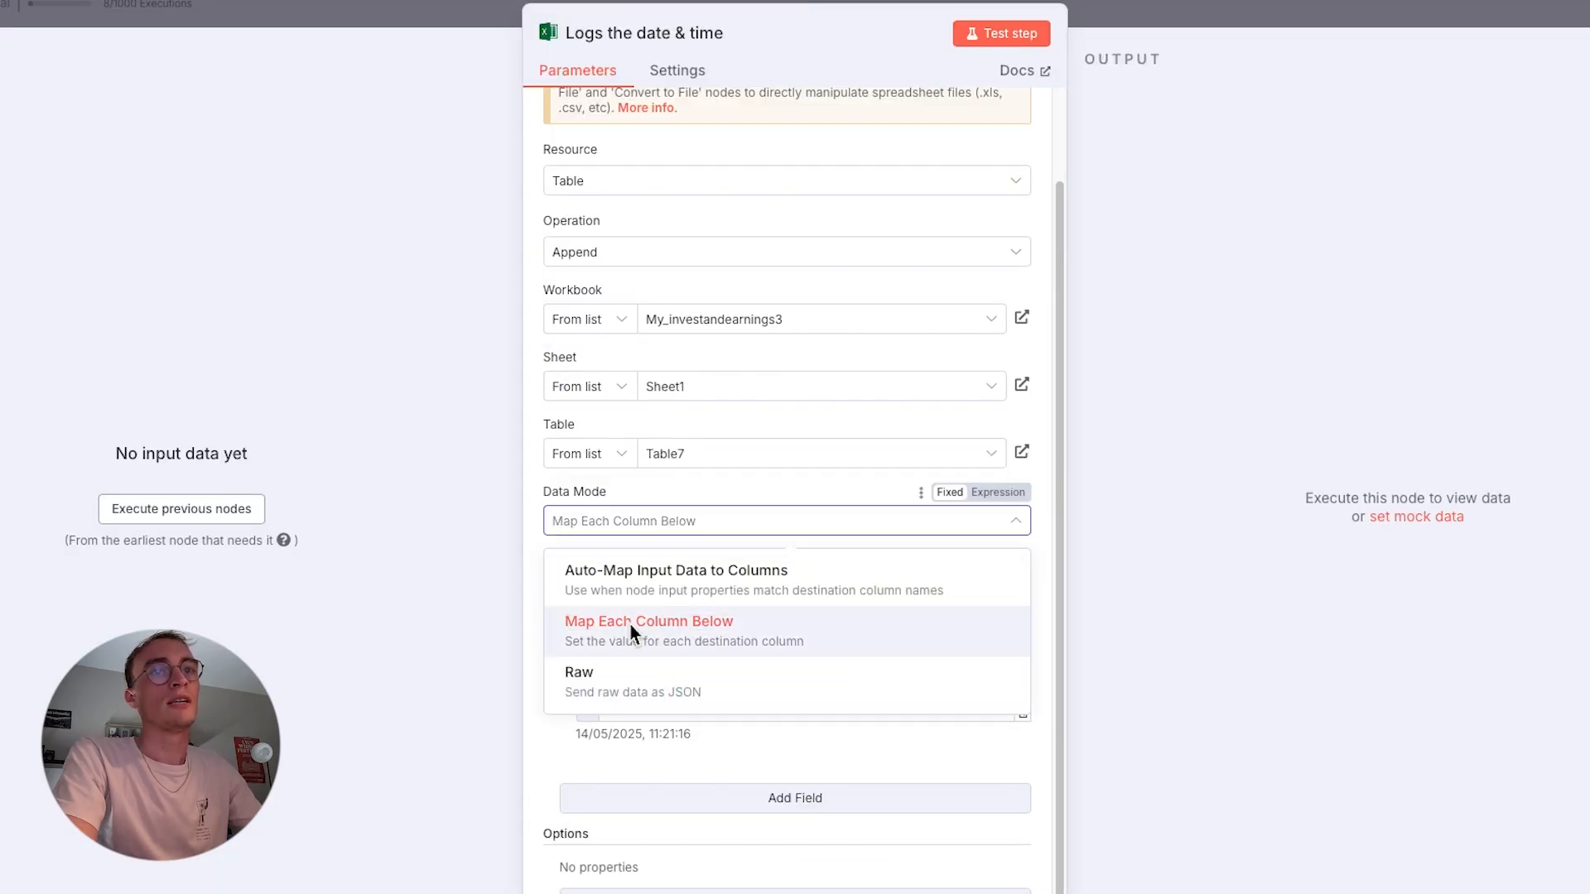
click(629, 623)
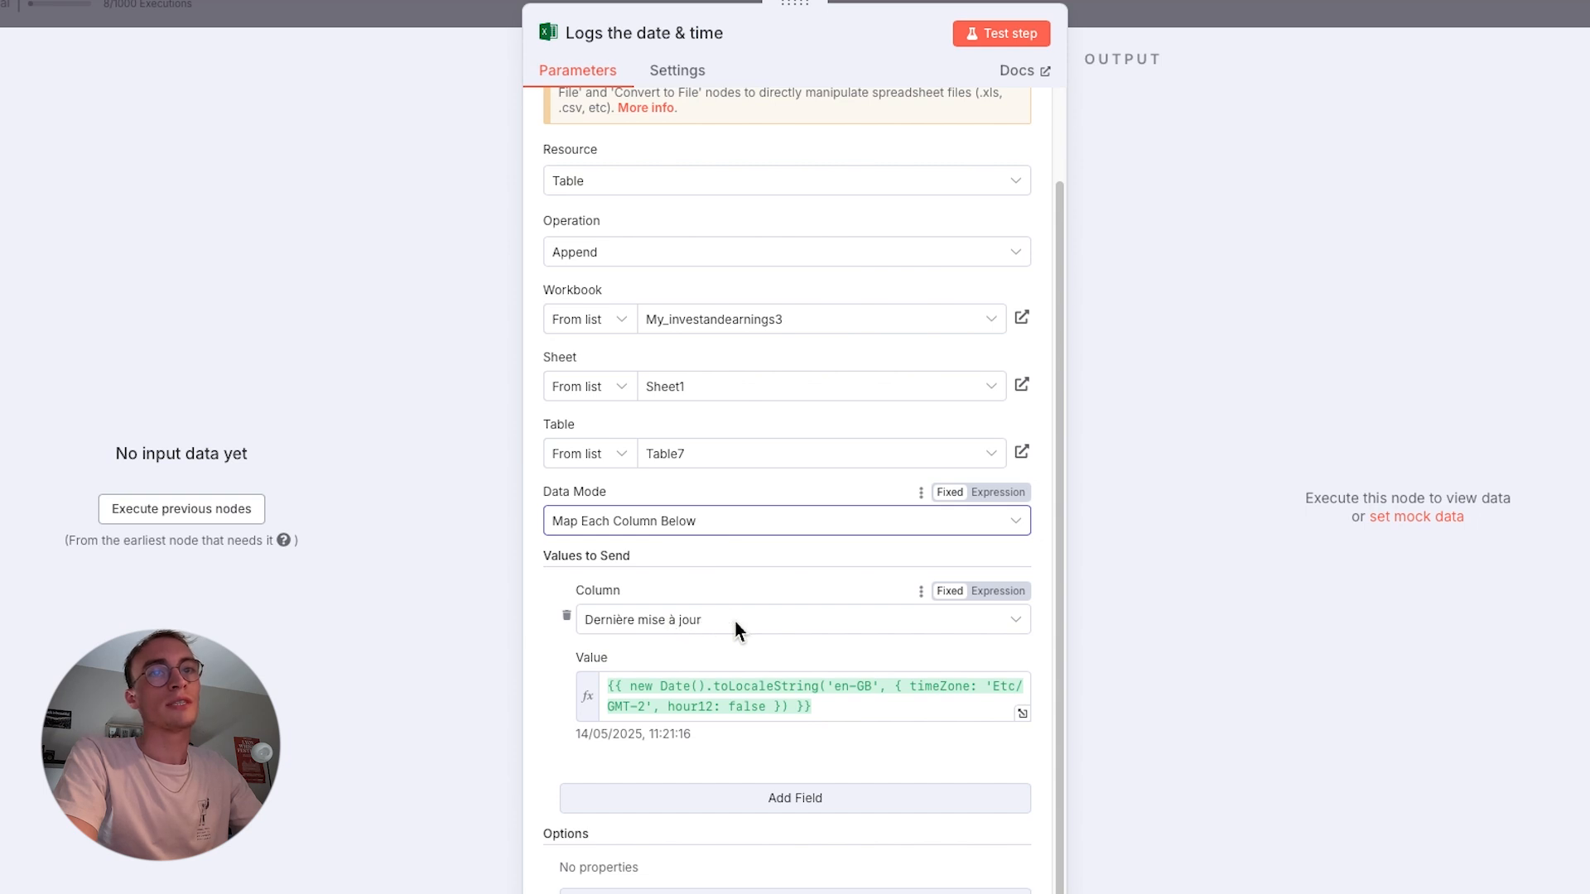
click(831, 717)
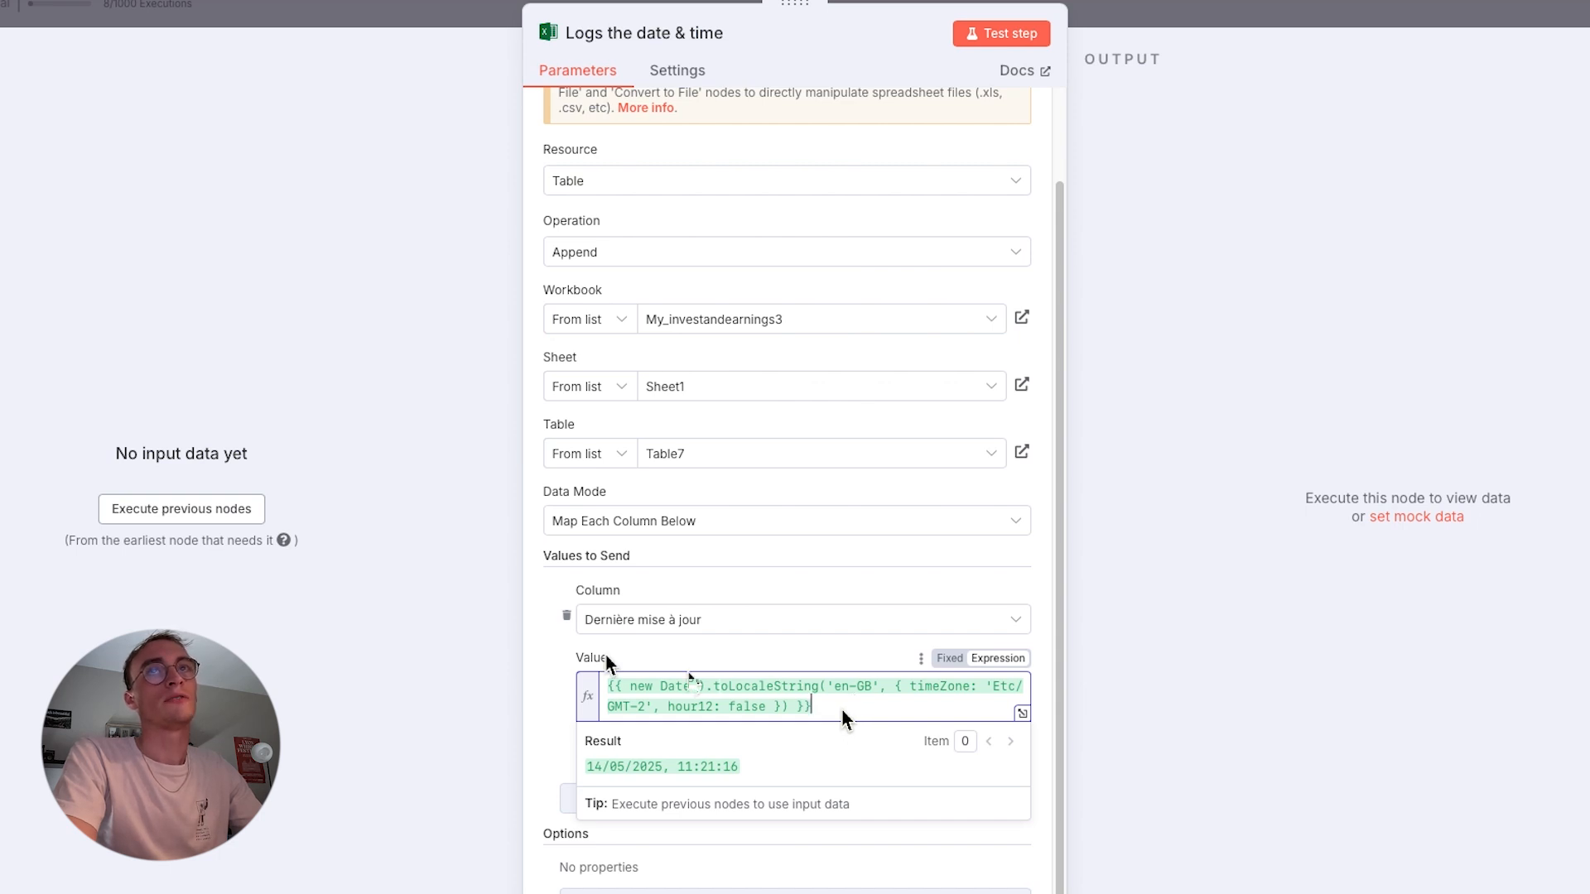
click(533, 673)
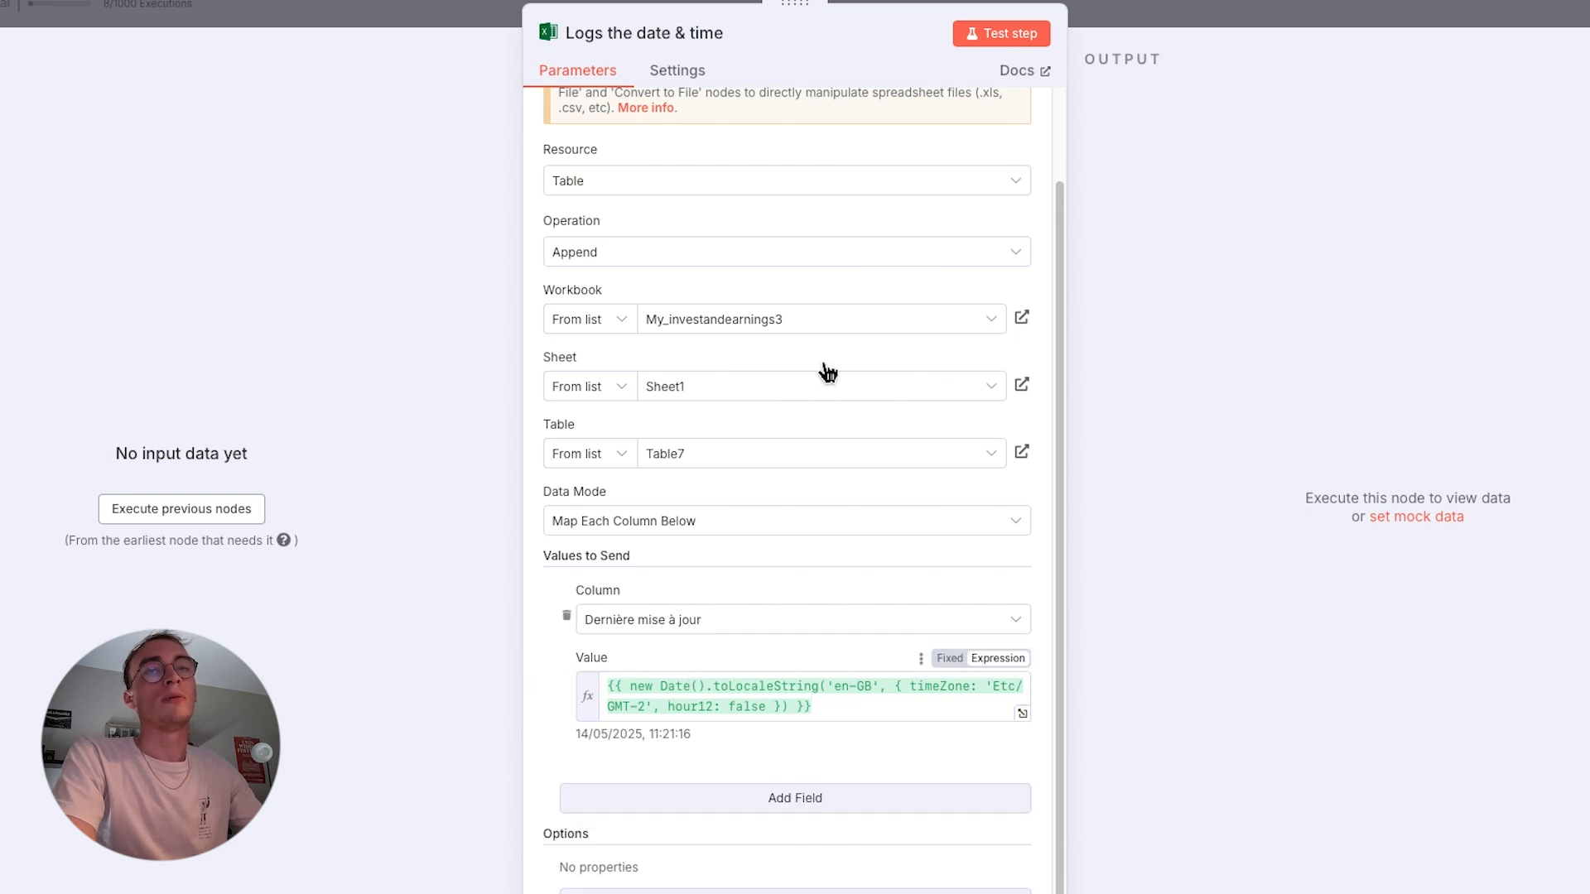
- Test the 'Logs the date & time' node and check the Dernière mise à jour table on Sheet1 in Excel for the new entry
click(974, 39)
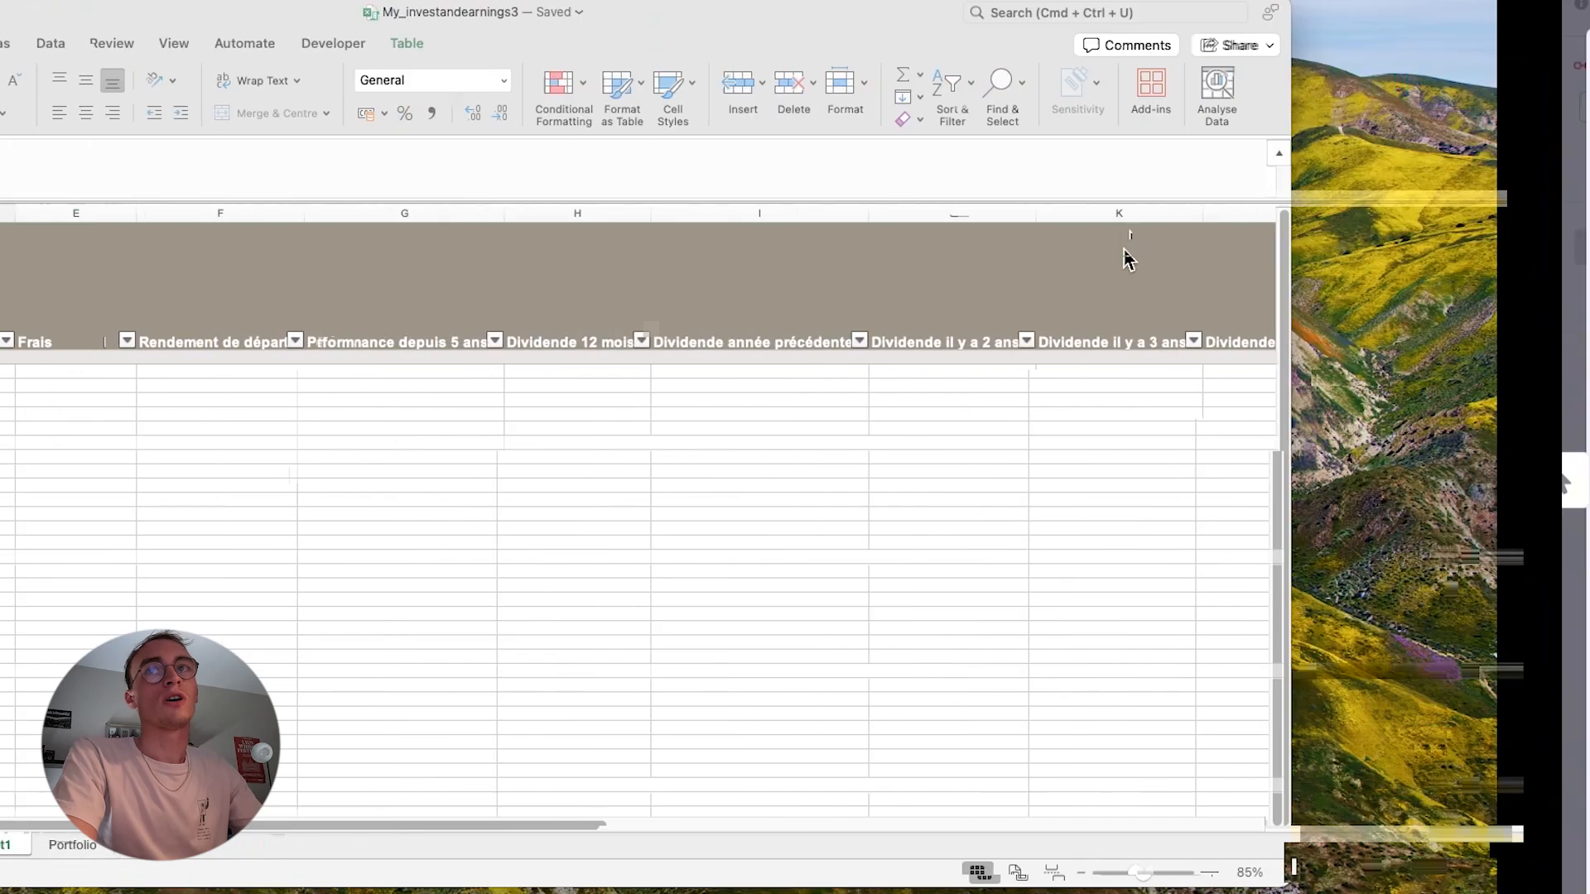
scroll(900, 438, right, 10)
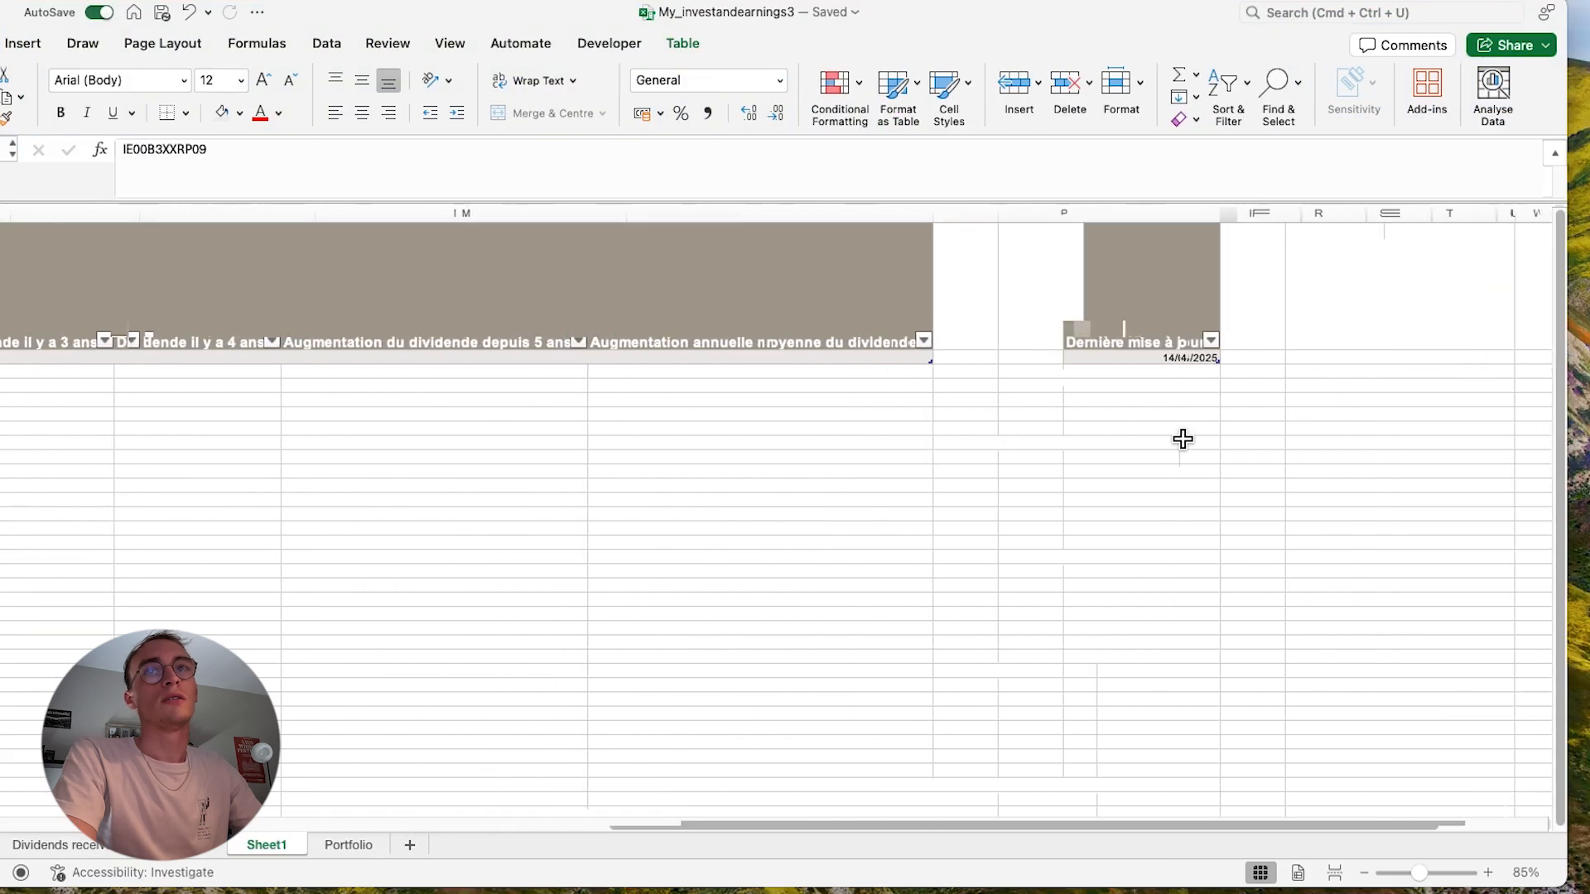
scroll(1117, 385, right, 4)
click(1108, 374)
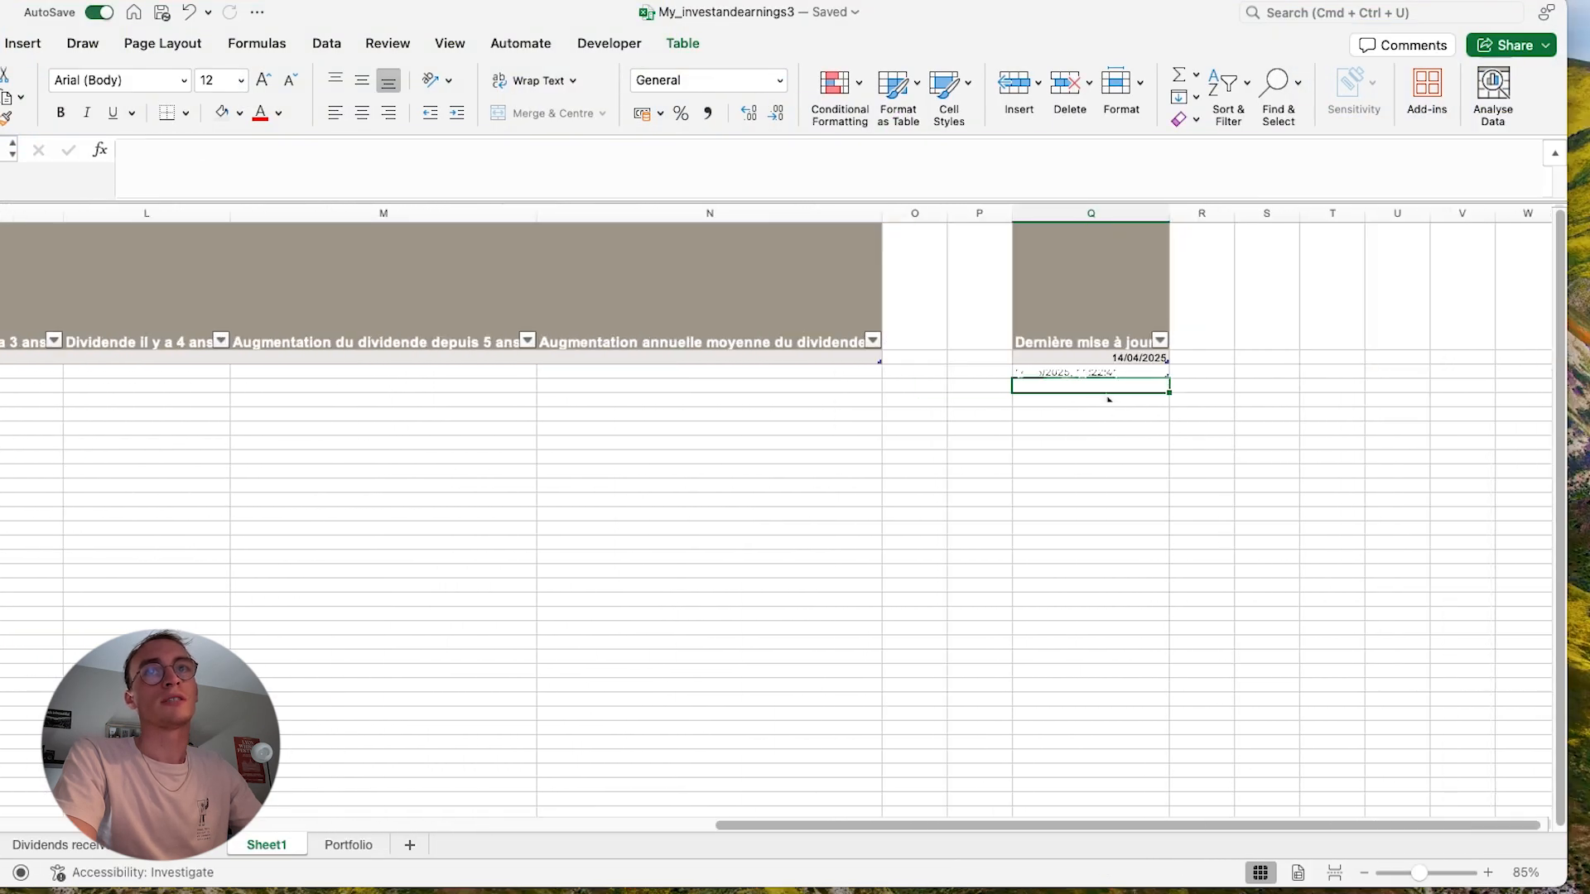
click(1094, 384)
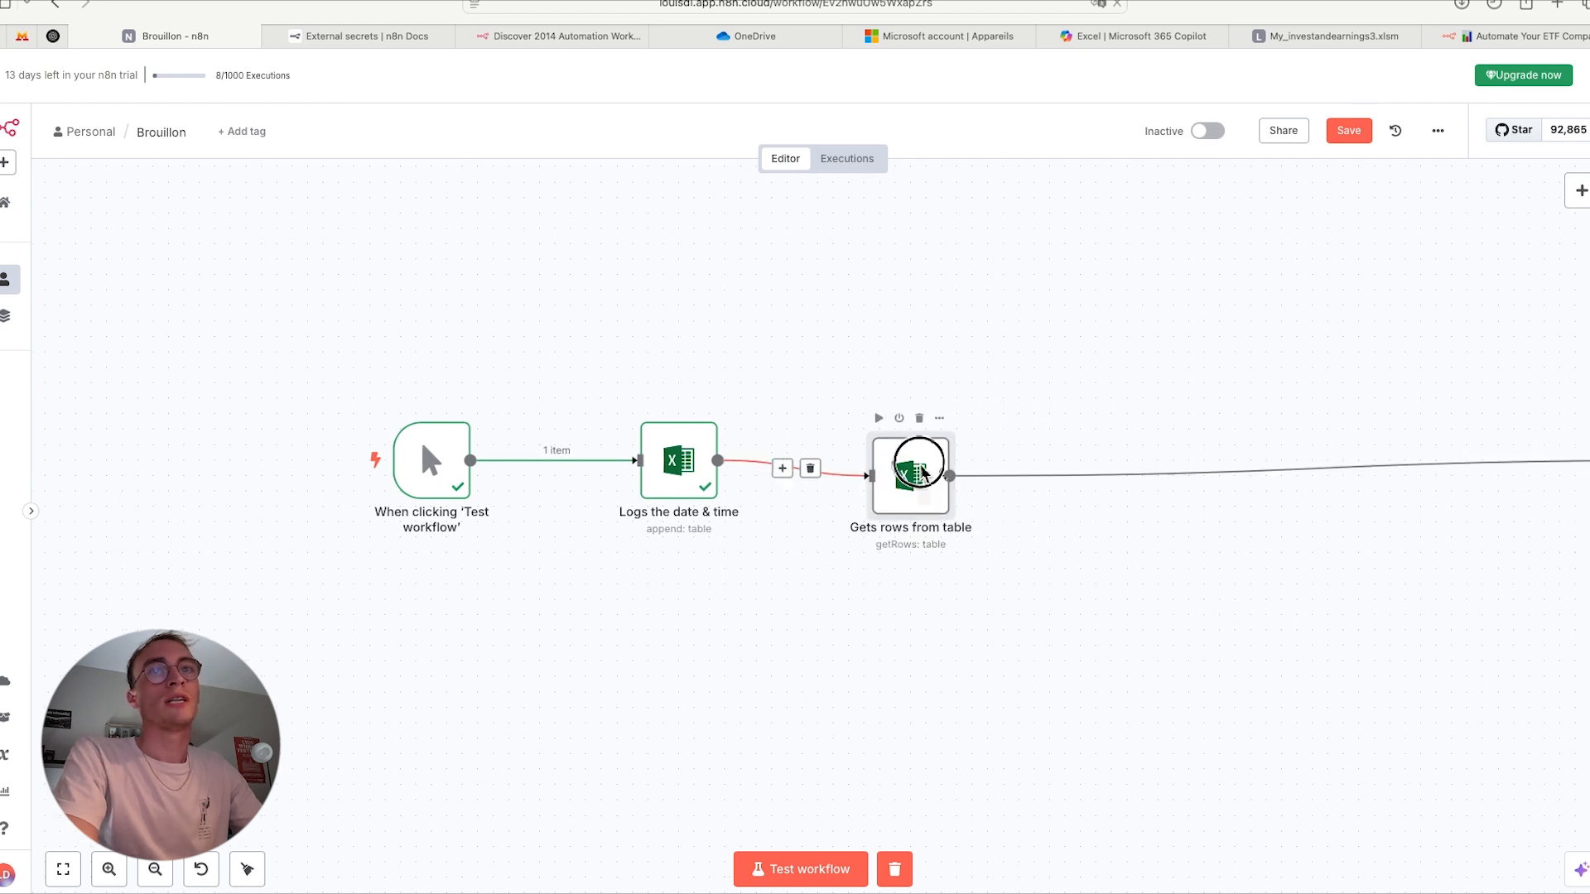
- Back in n8n, open the 'Gets rows from table' node and test it with Table6 on Sheet1
double_click(925, 474)
click(1004, 42)
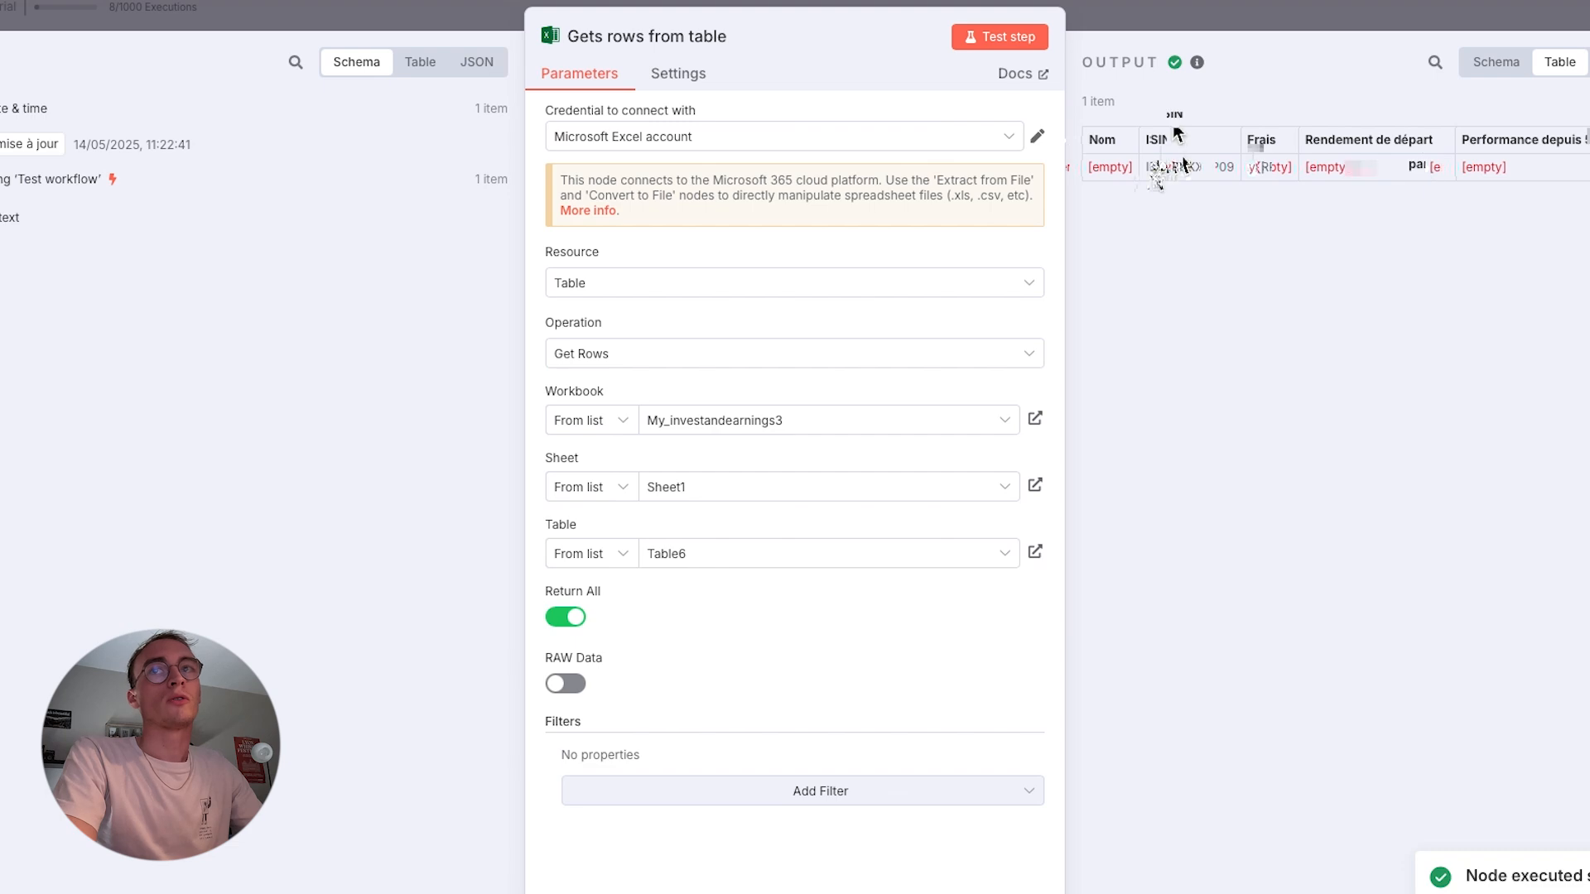
click(1225, 15)
- Move the 'Forge a Get request with ISIN Values' node beside the 'Gets rows from table' node and review its URL expression
scroll(967, 468, right, 3)
scroll(796, 497, right, 1)
drag(1586, 490, 985, 486)
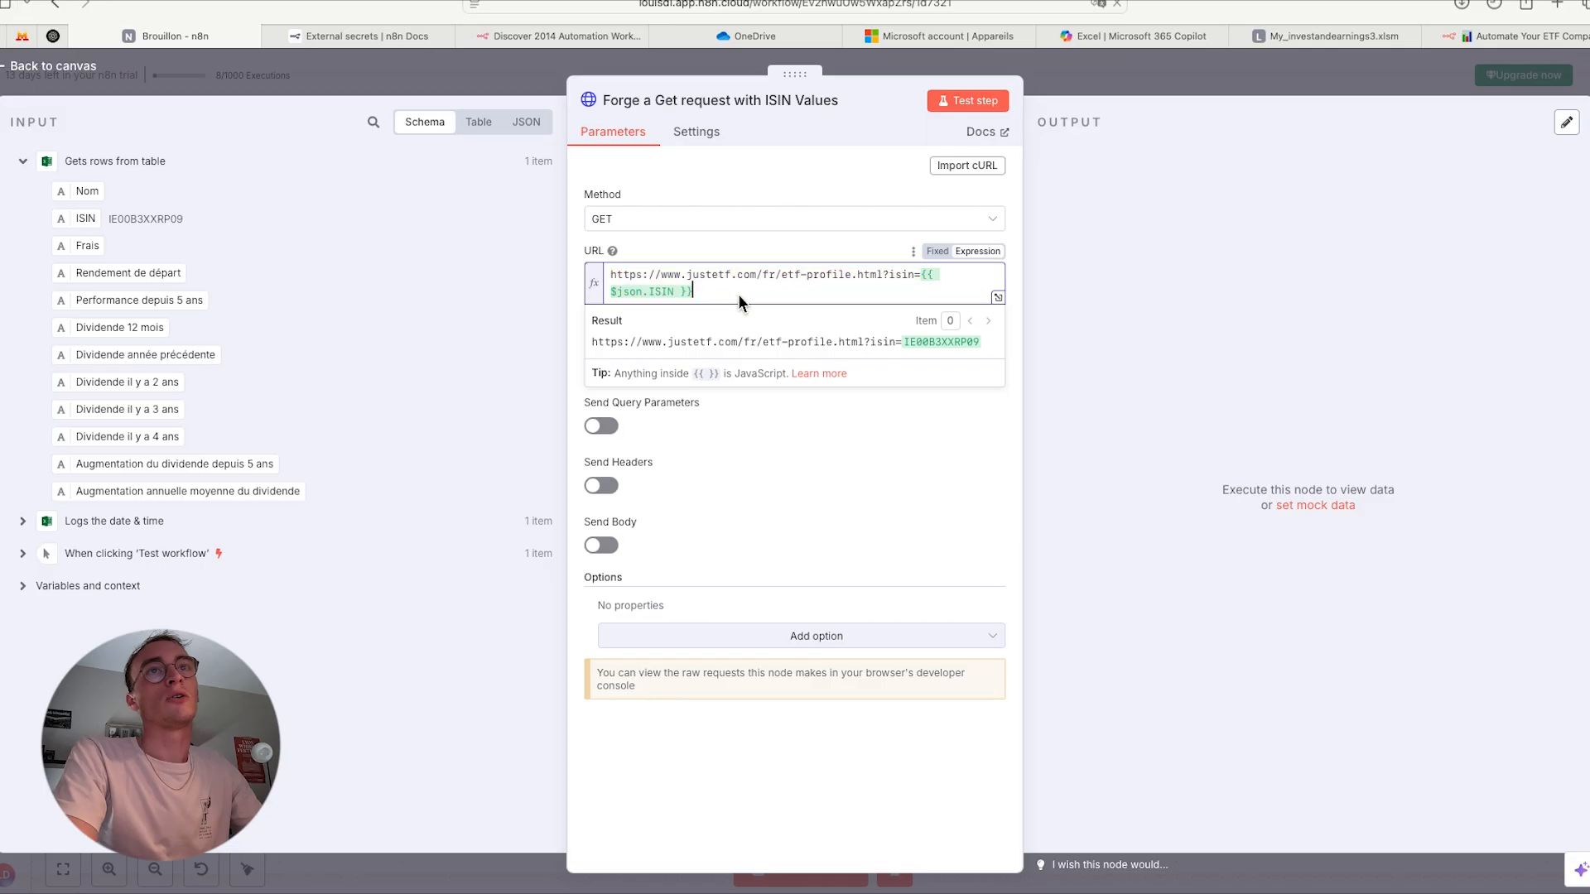
triple_click(738, 294)
click(738, 295)
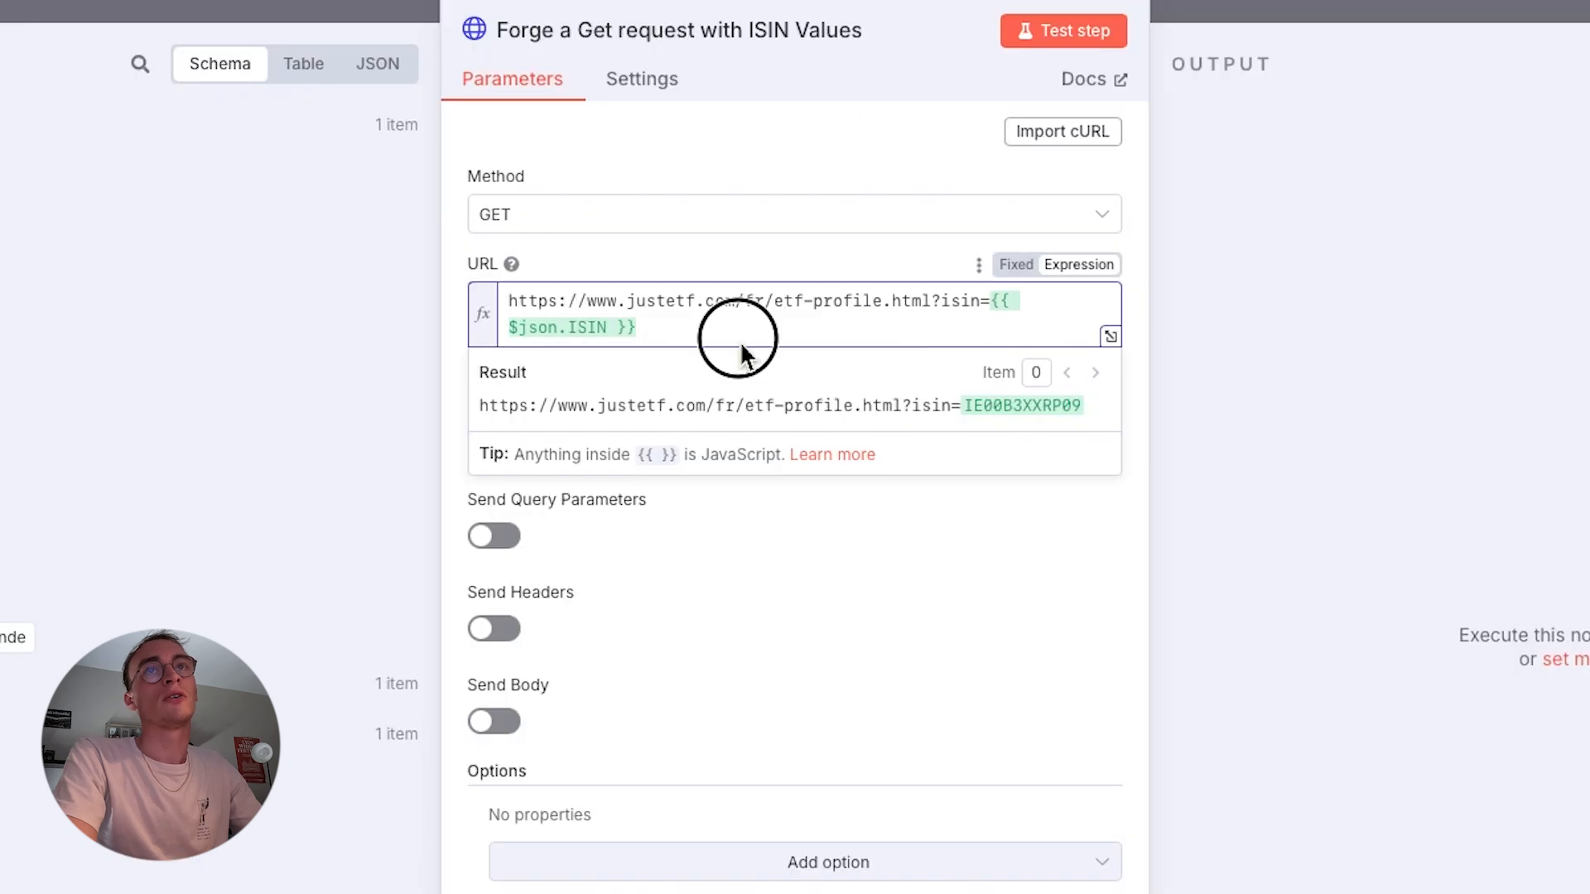
click(991, 303)
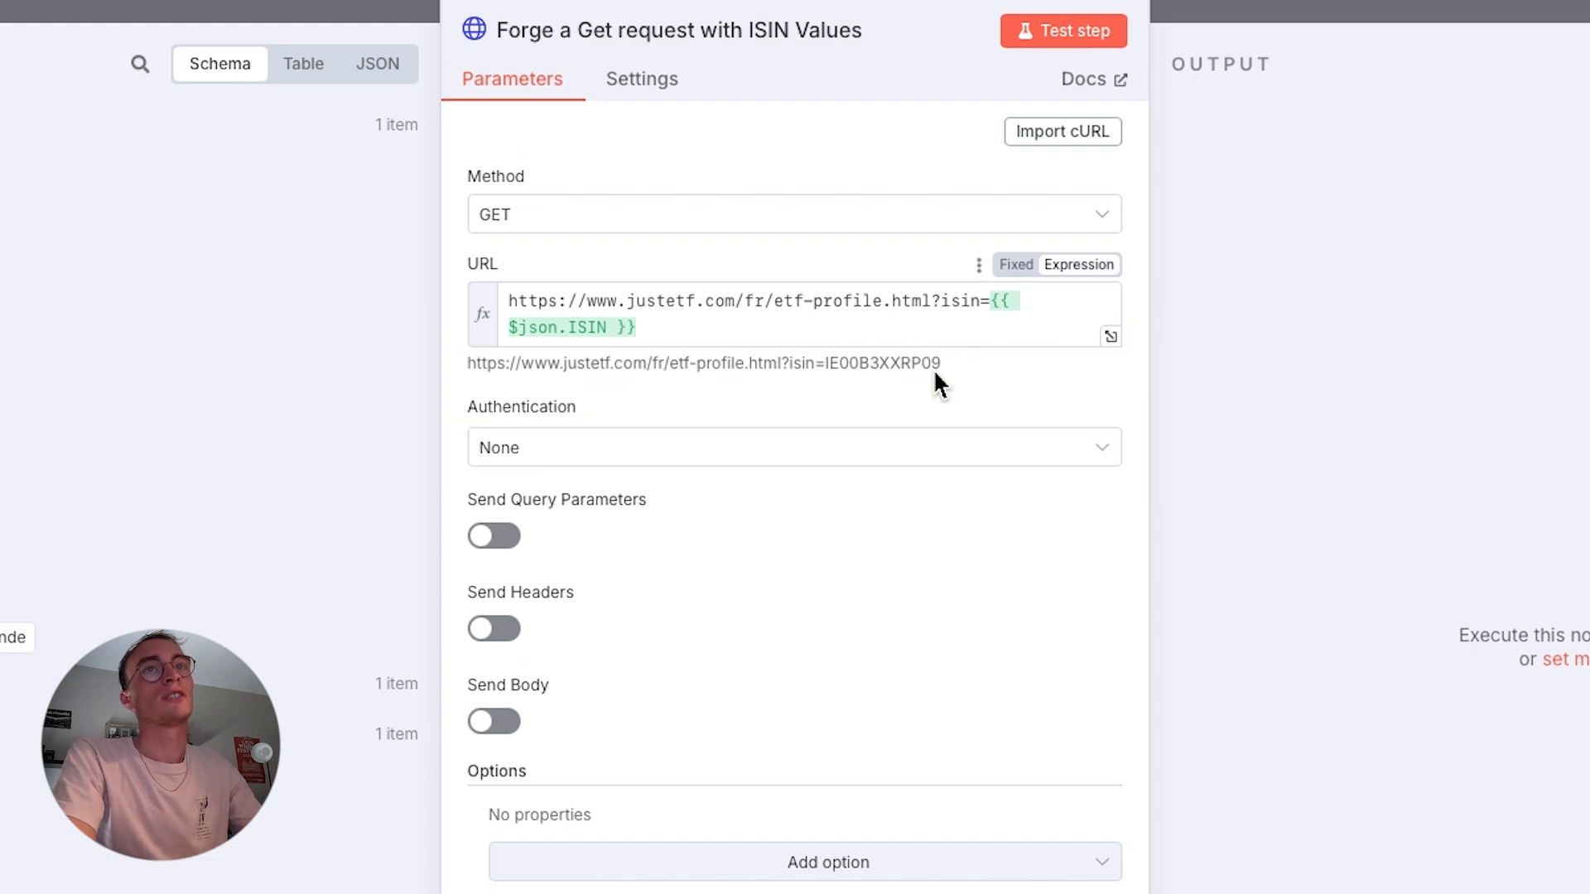
- Open the node's resolved justETF URL in the browser and examine the ETF name and overview on the profile page
drag(939, 364, 468, 383)
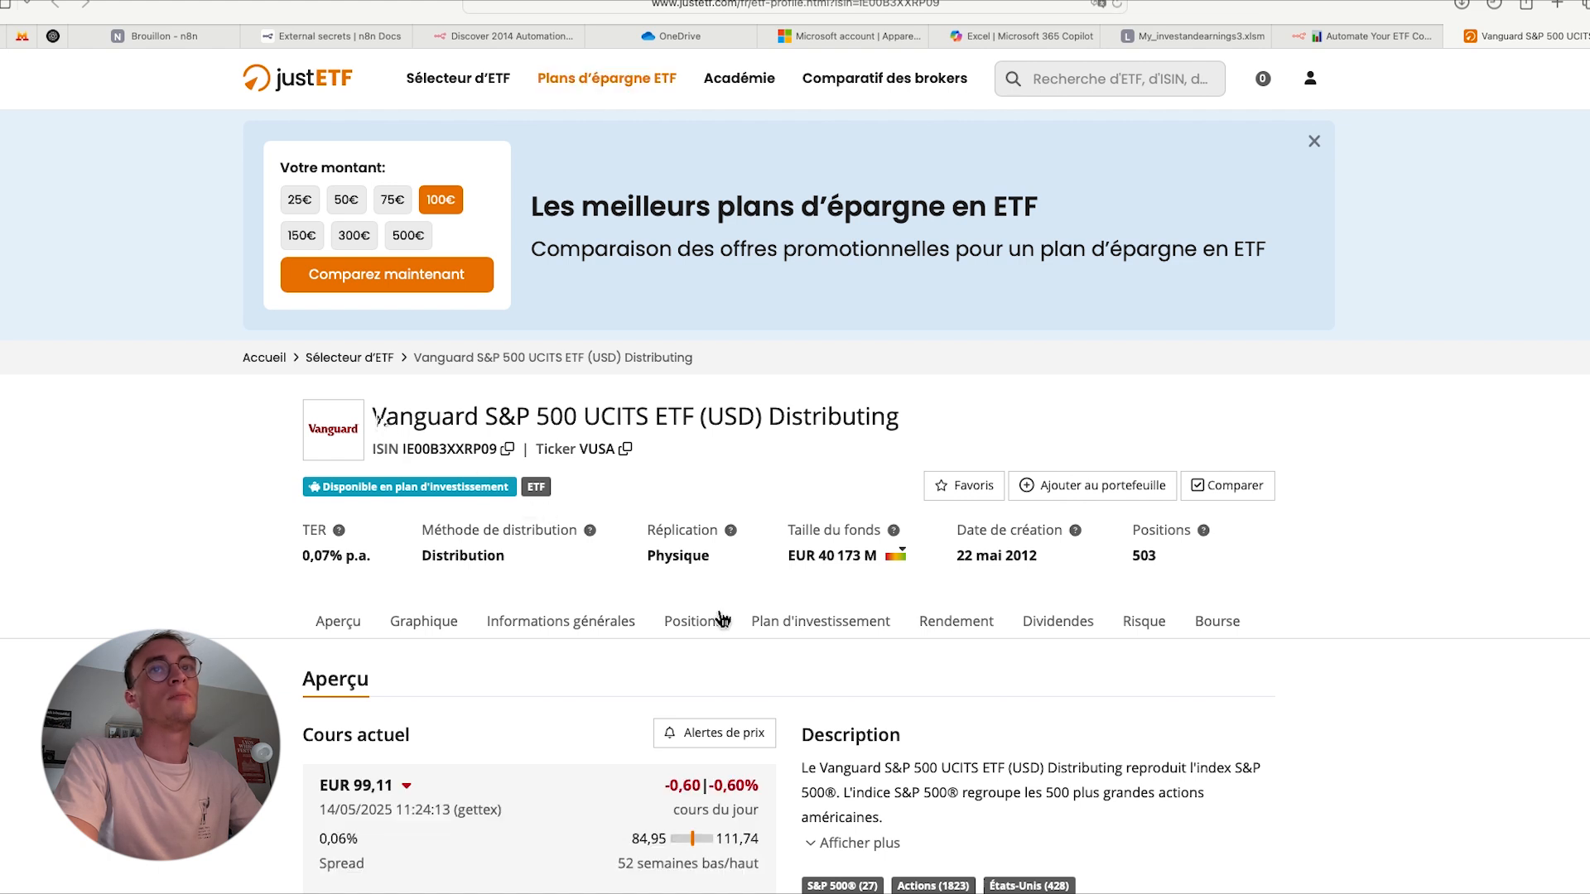
drag(377, 423, 905, 424)
click(911, 456)
scroll(911, 457, down, 1)
scroll(911, 462, up, 1)
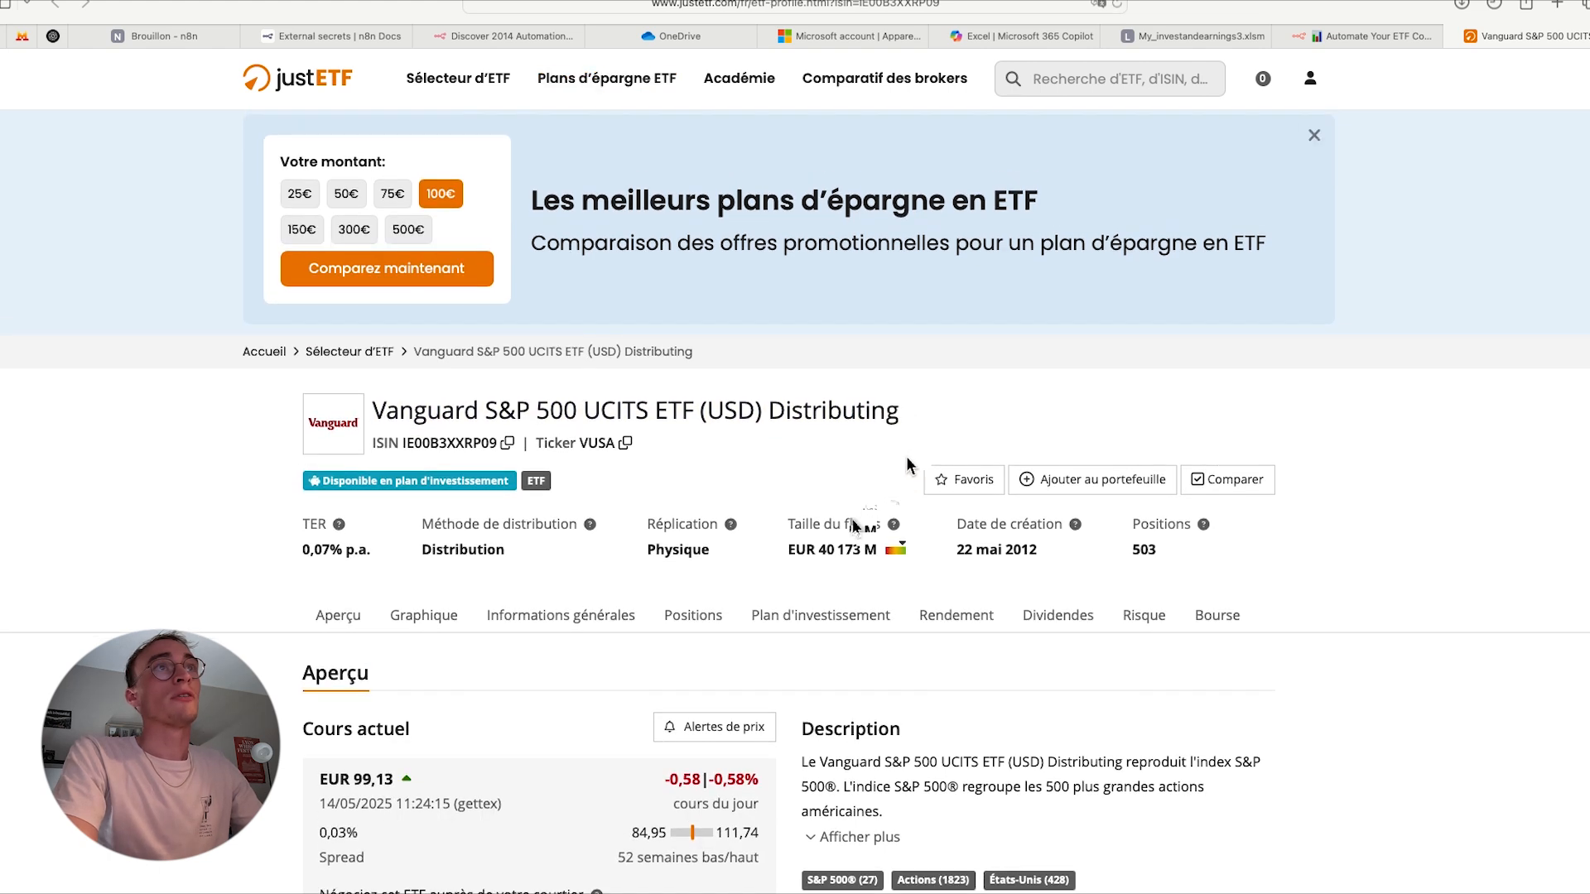
scroll(909, 462, down, 1)
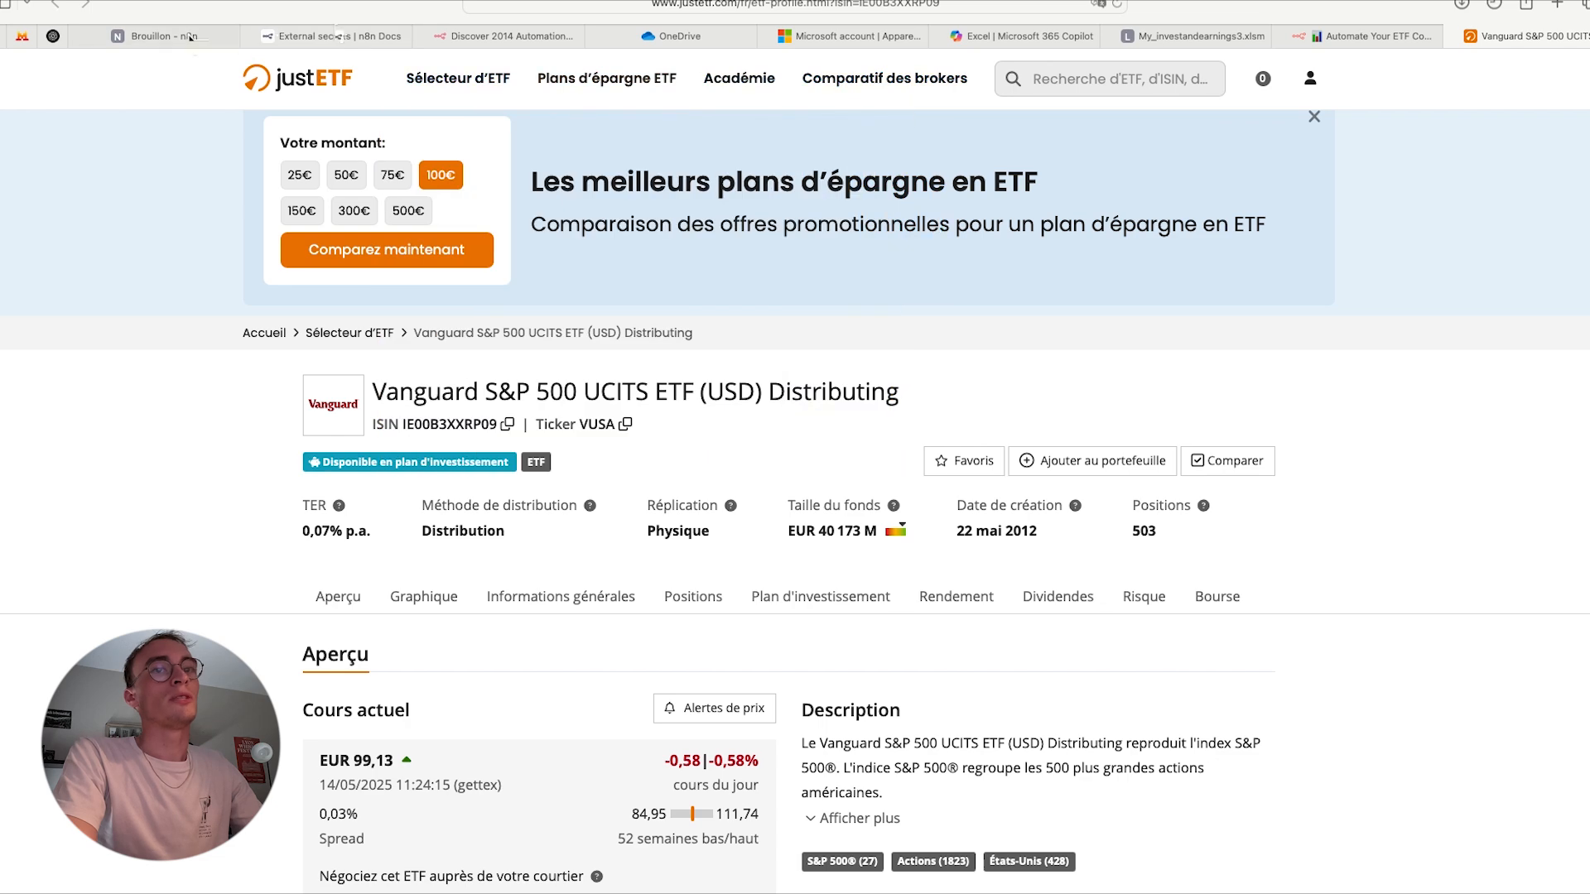
scroll(610, 358, down, 4)
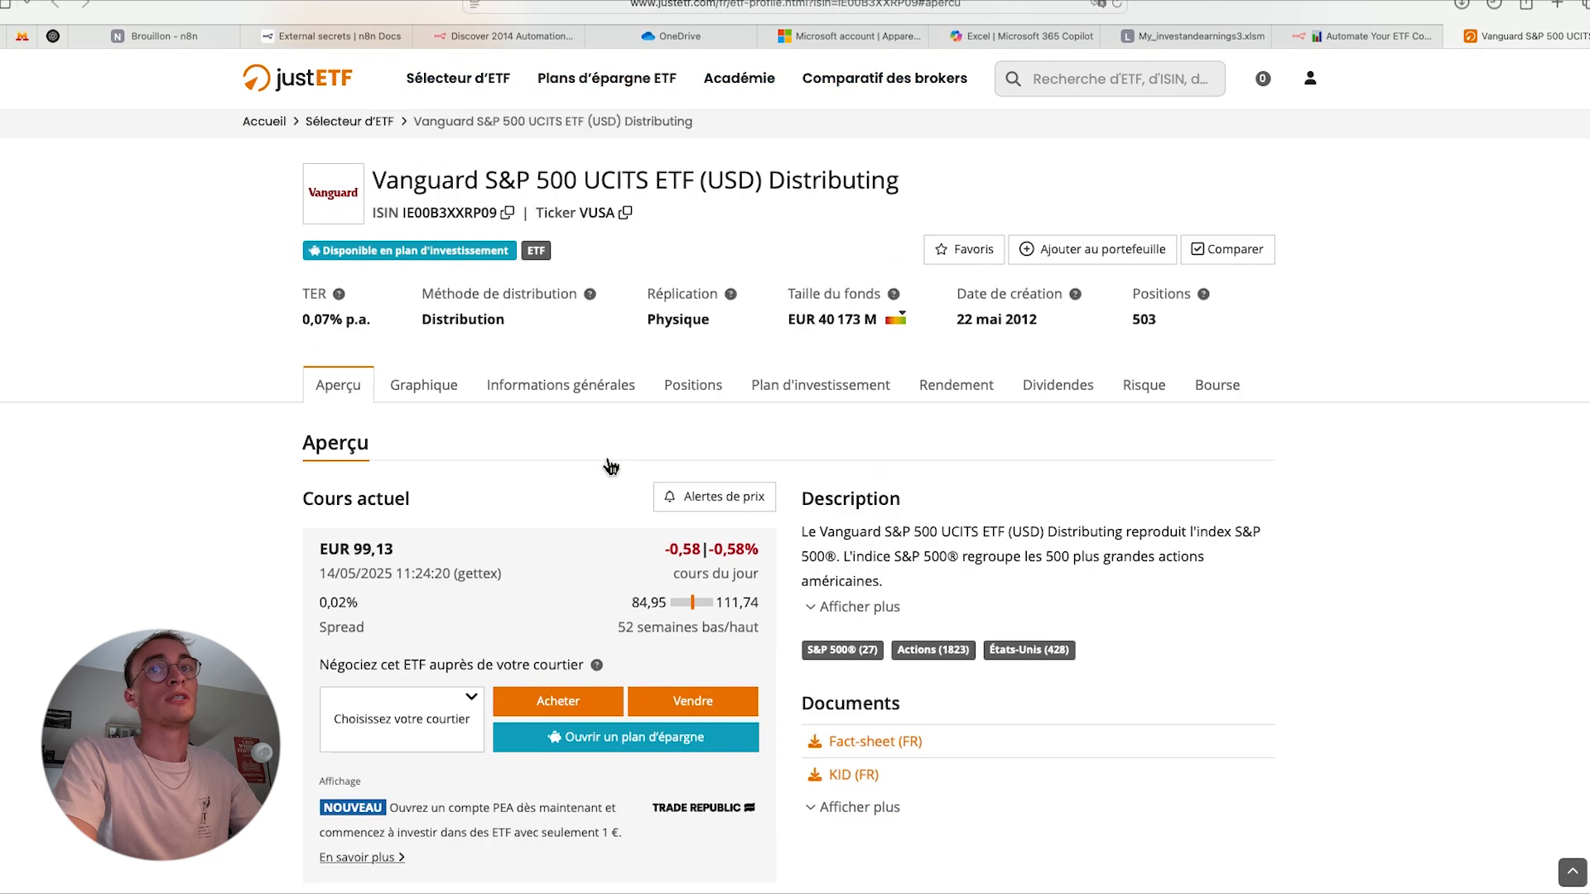
scroll(611, 466, down, 8)
scroll(611, 467, up, 12)
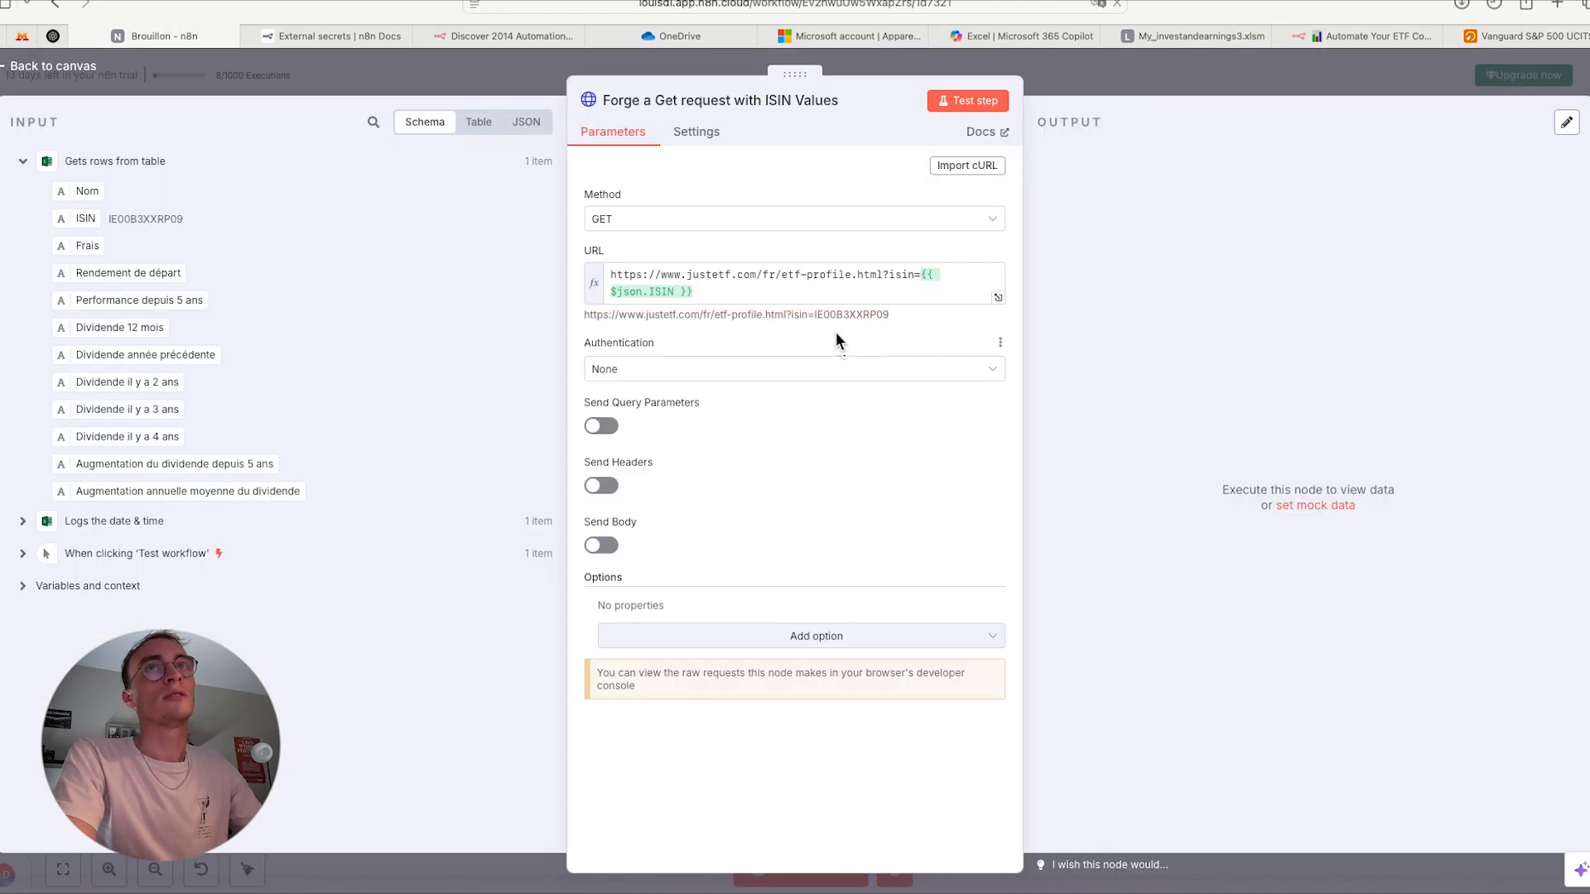
- Test the GET request node in n8n, look over the returned HTML data, and go back to the canvas
click(1004, 98)
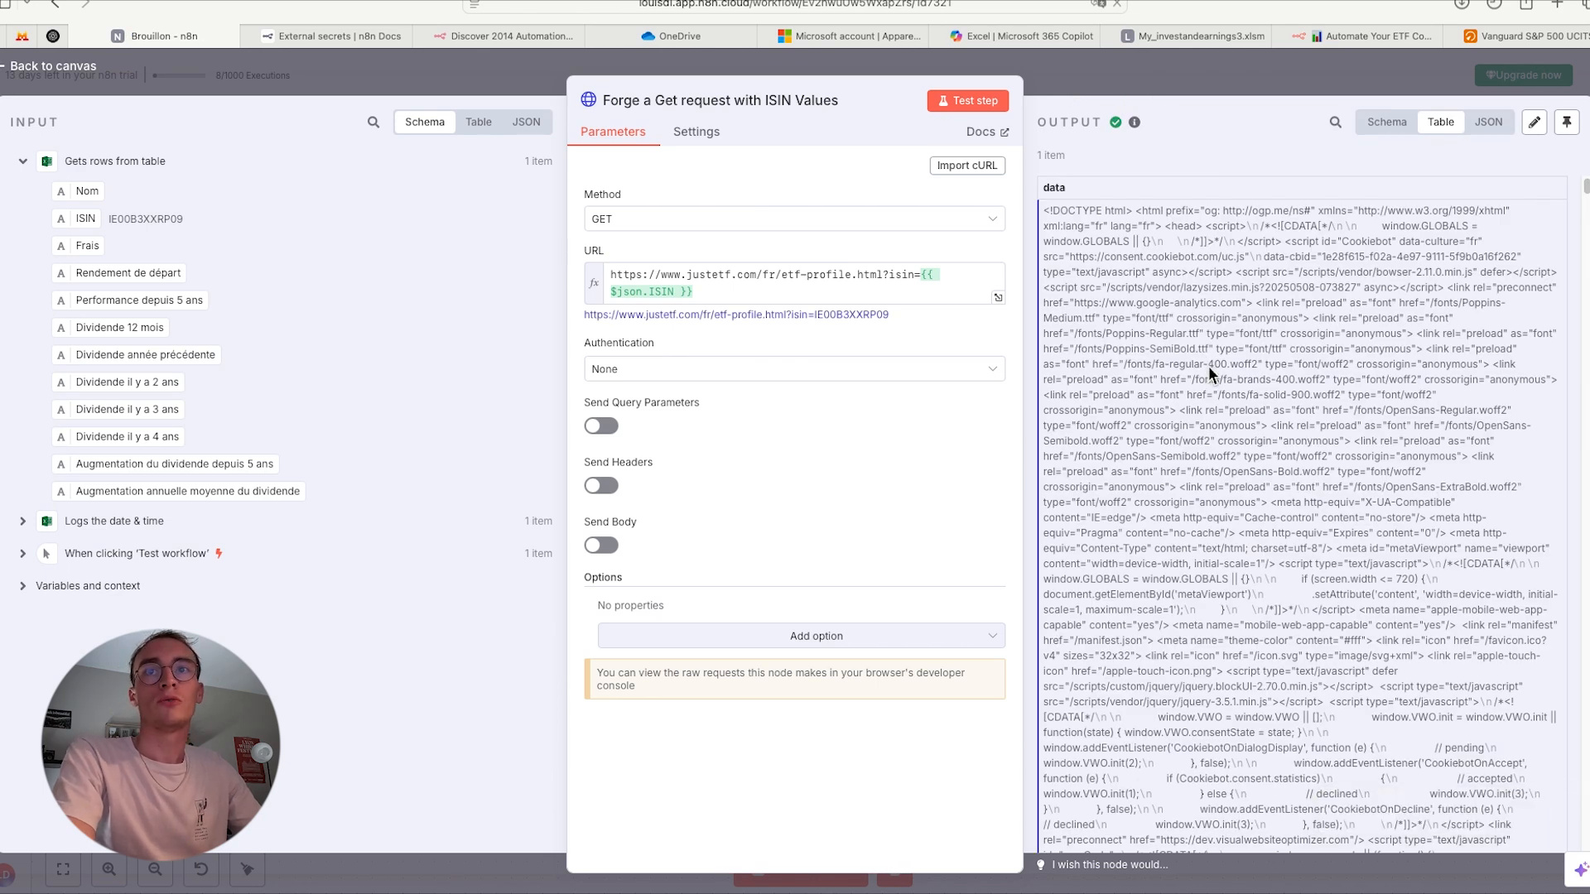
scroll(1209, 367, down, 5)
scroll(1209, 372, up, 5)
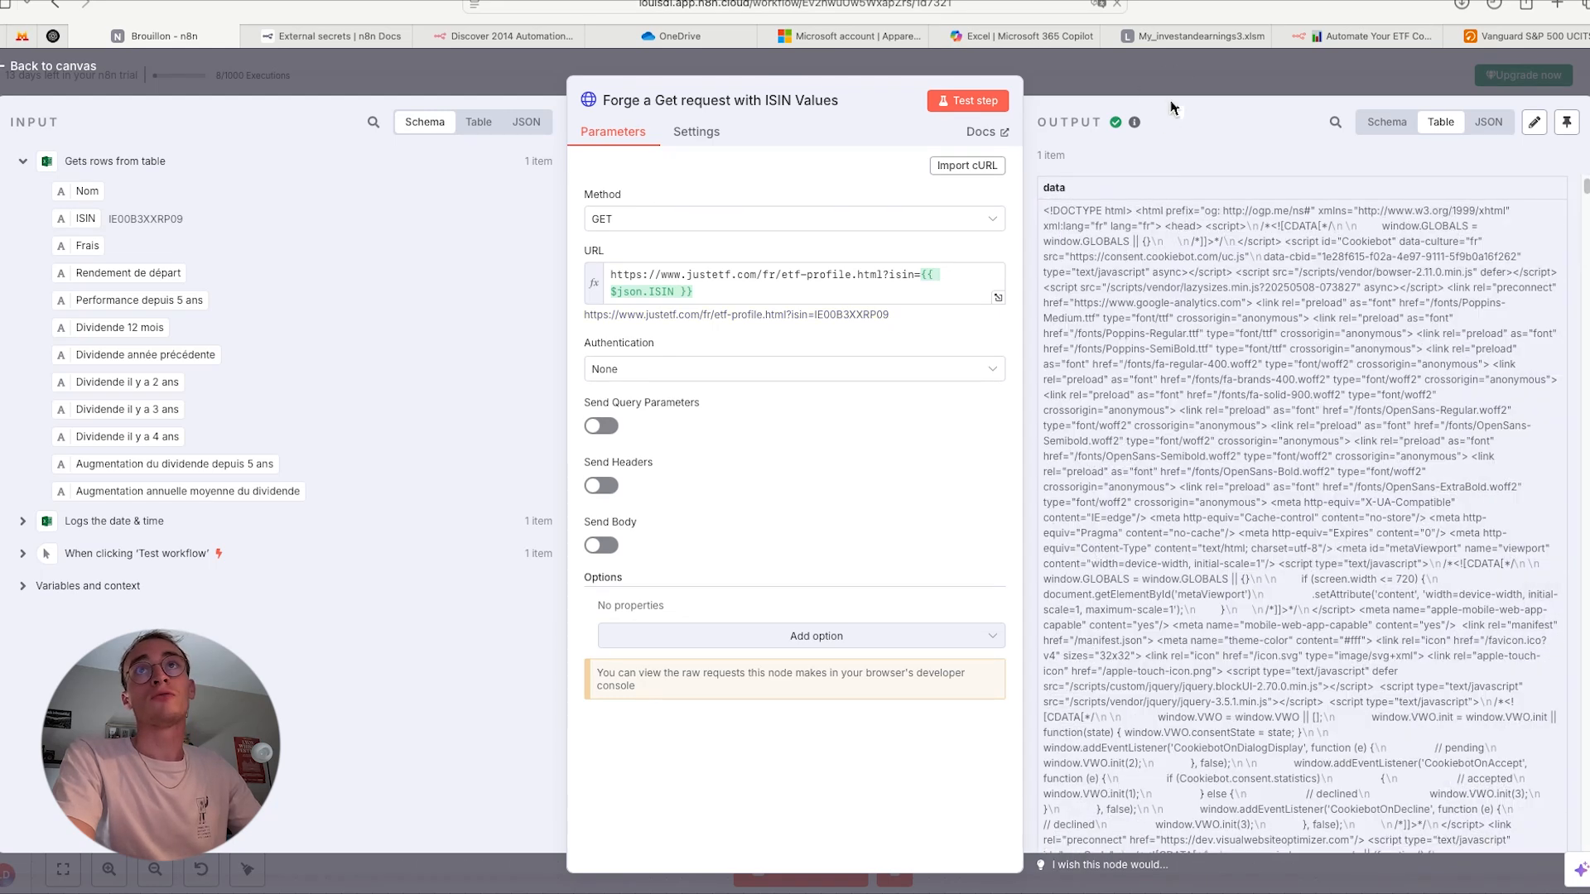
key(Escape)
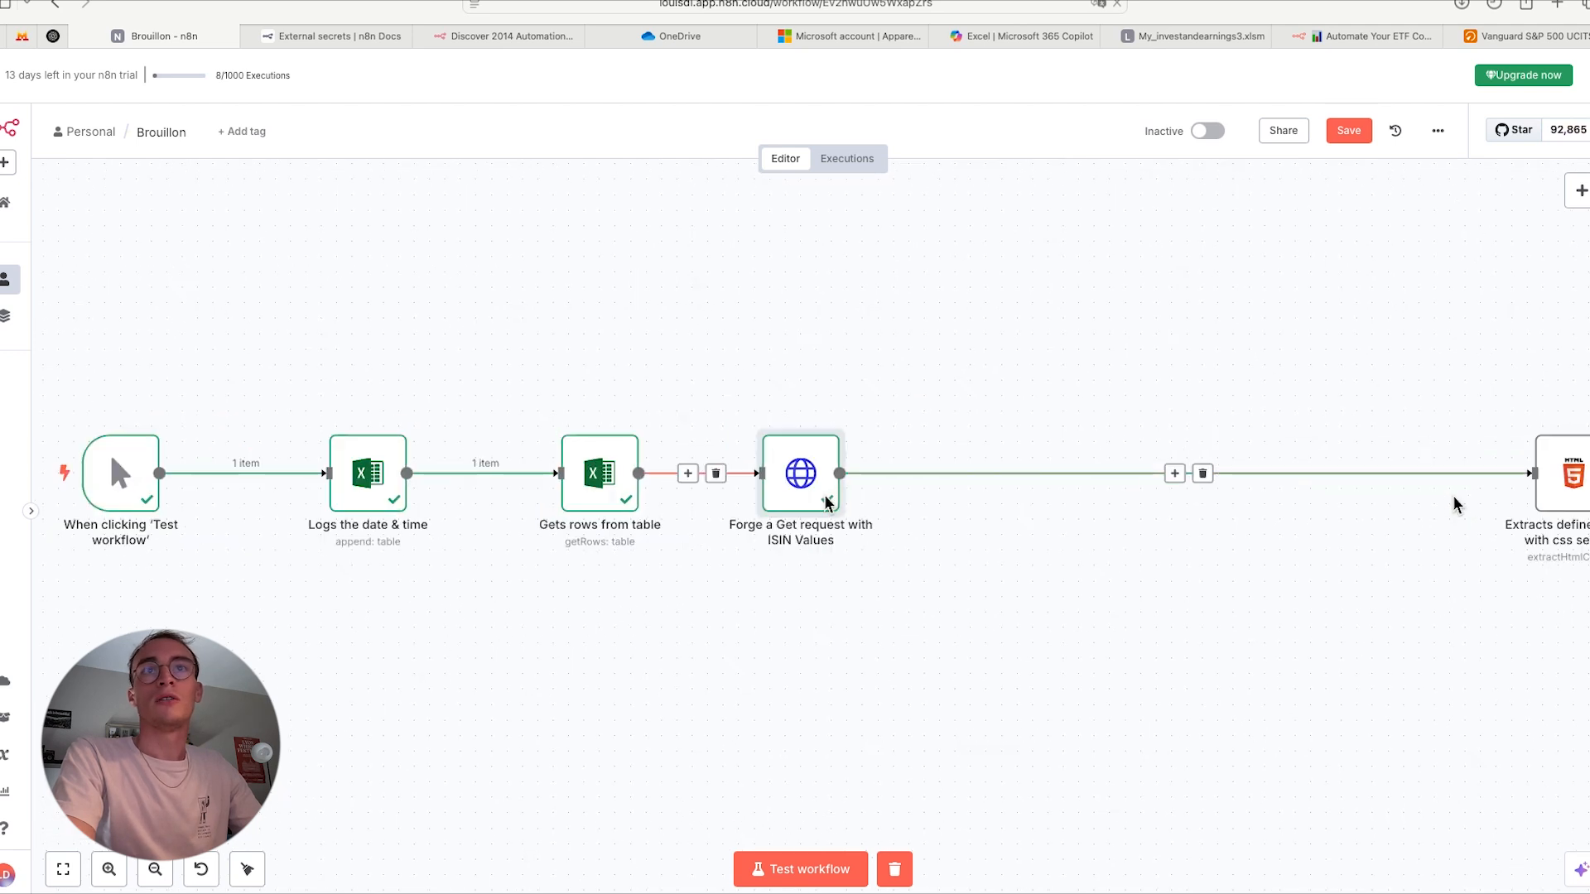
- Move the 'Extracts defined values with css selector' node beside the GET request node and review its Dividends key and CSS selector
drag(1559, 485, 1011, 494)
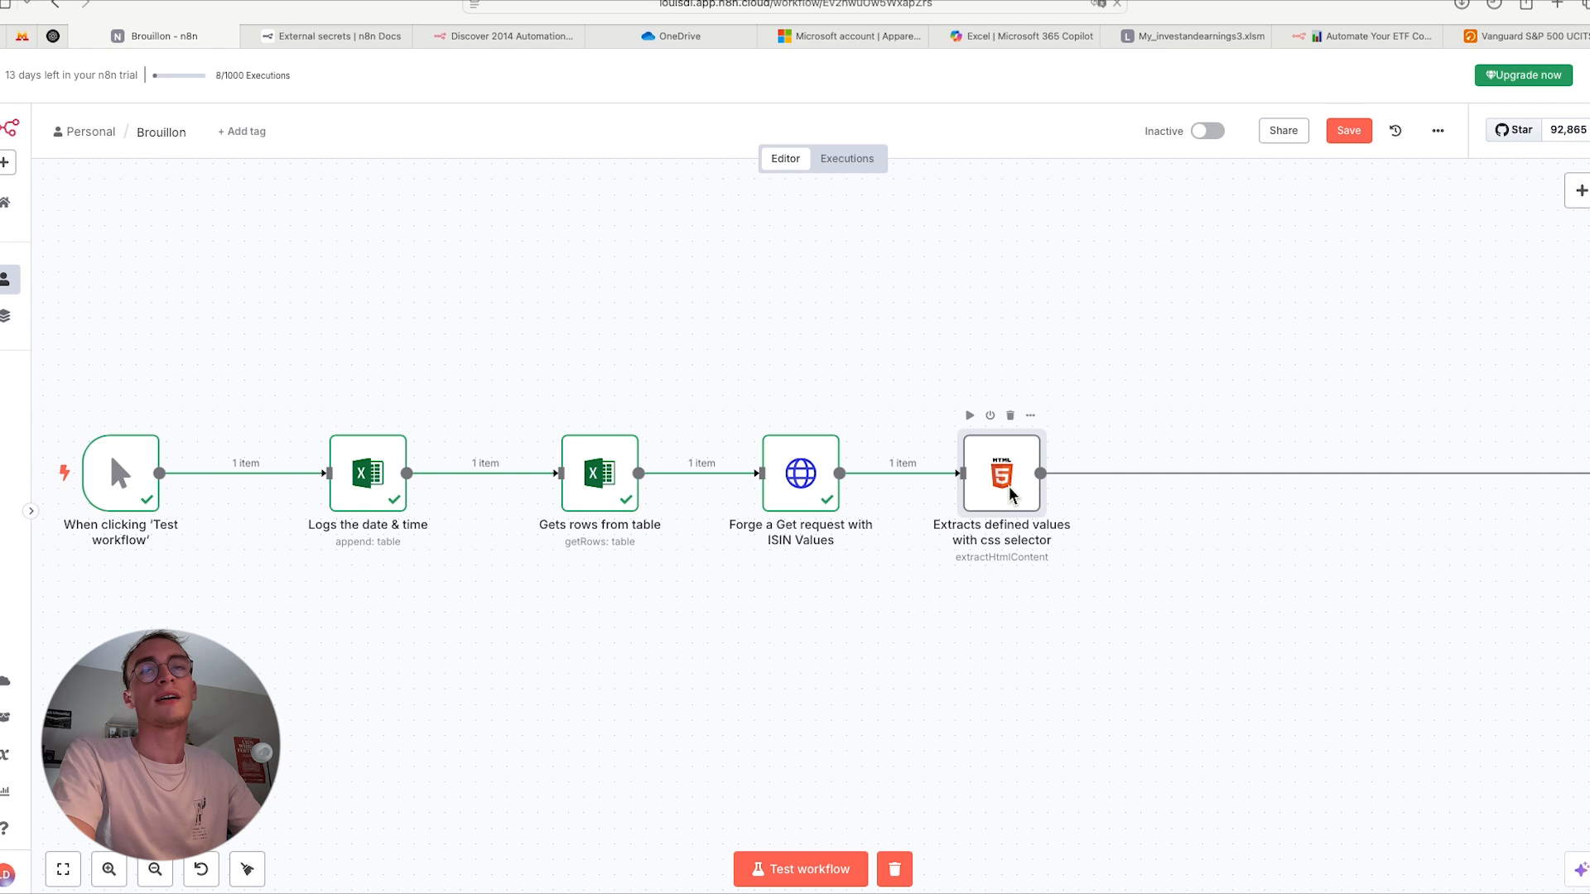
double_click(1009, 494)
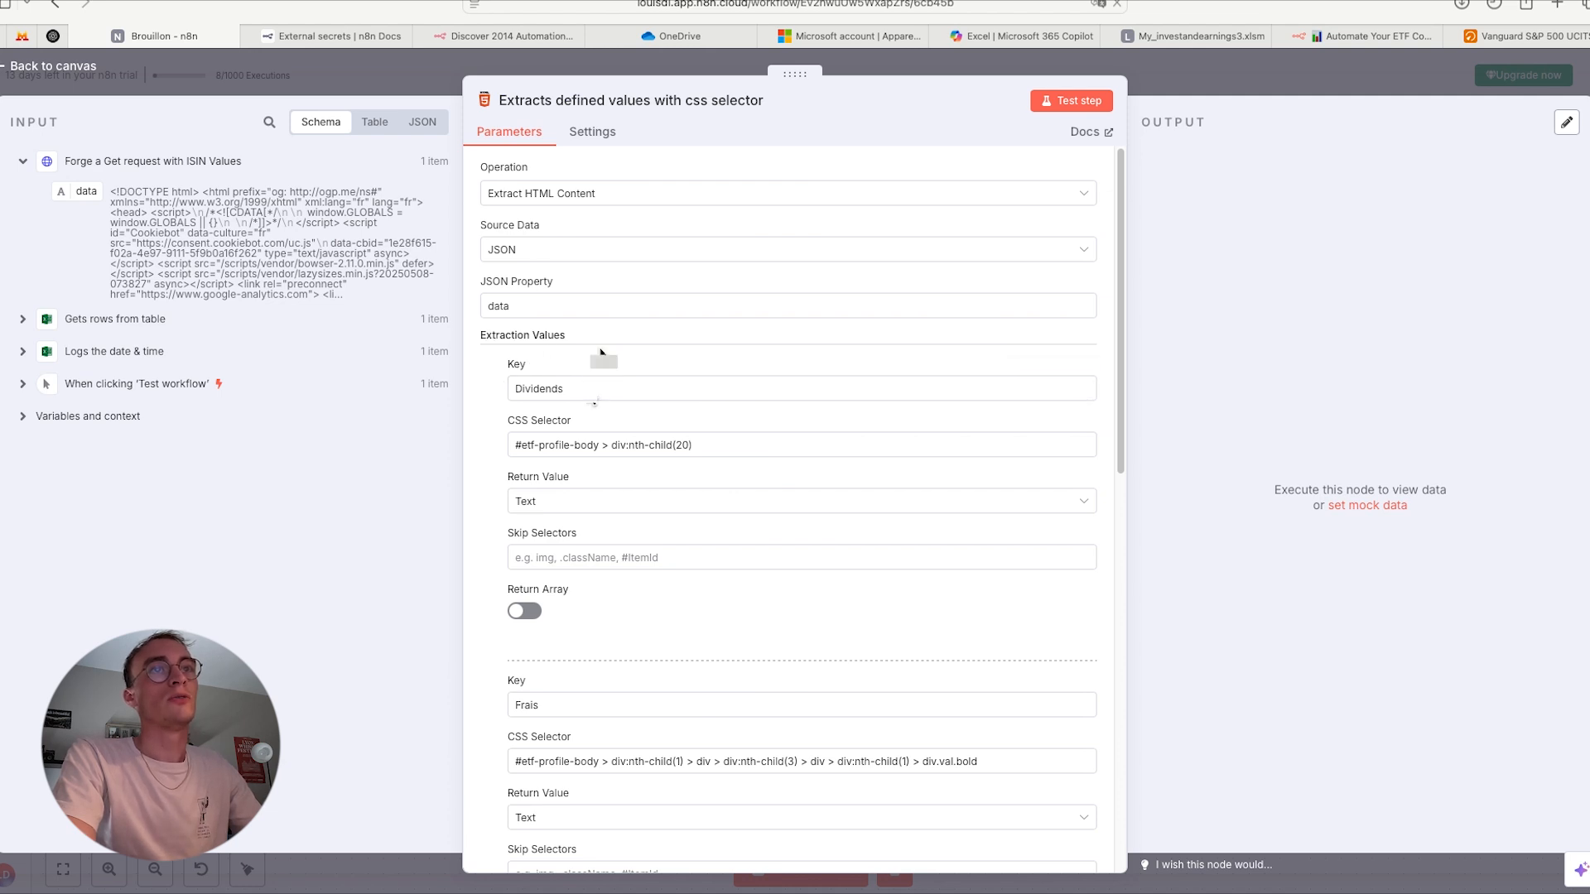
click(588, 387)
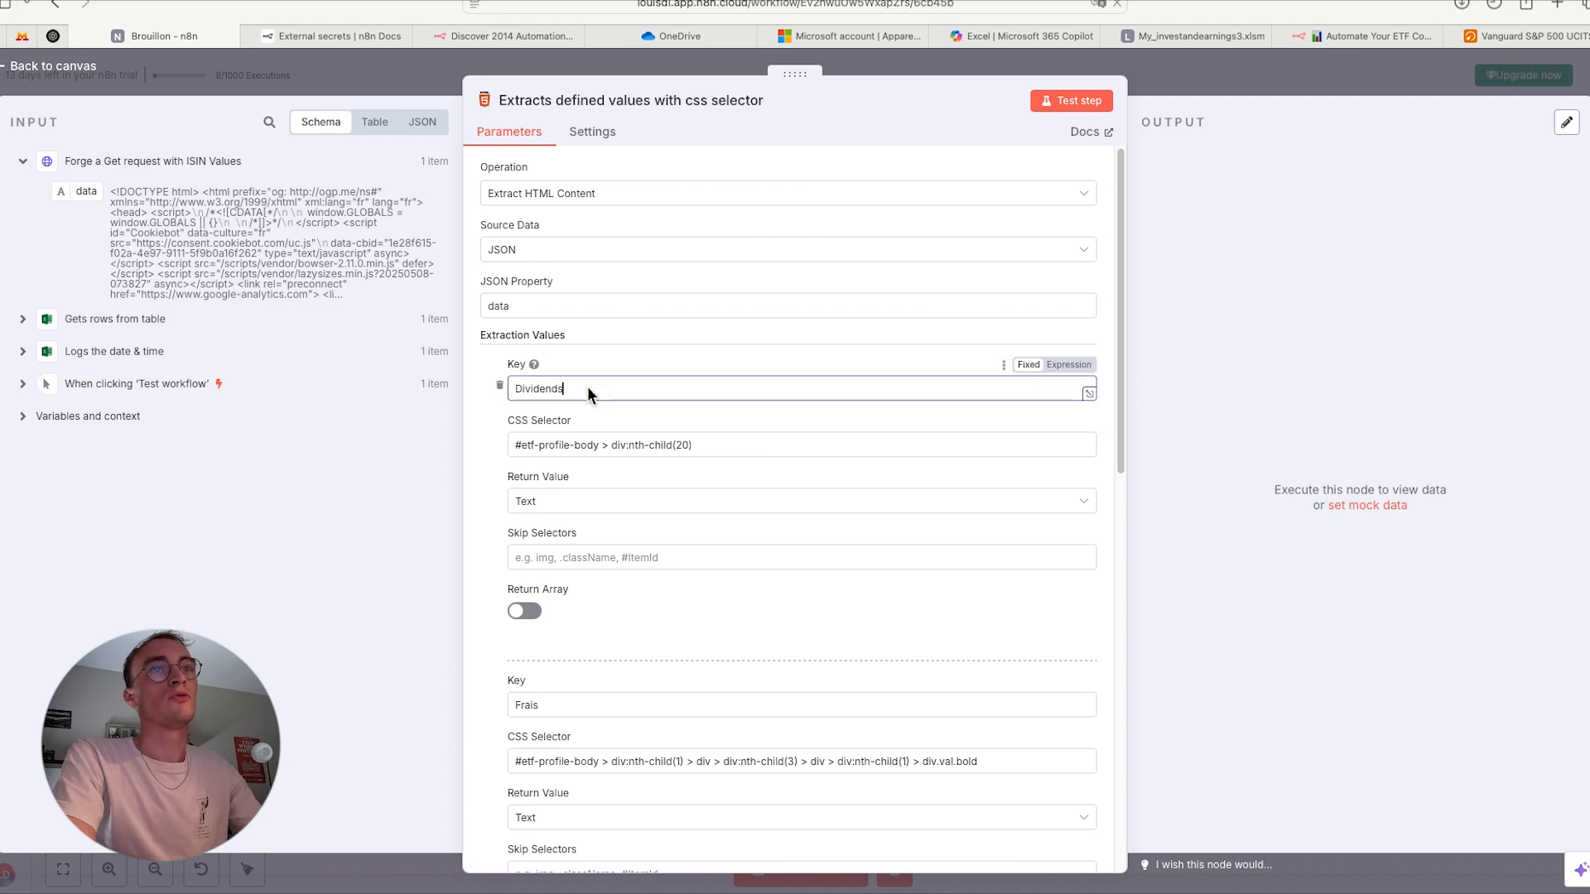
drag(506, 422, 570, 427)
click(639, 444)
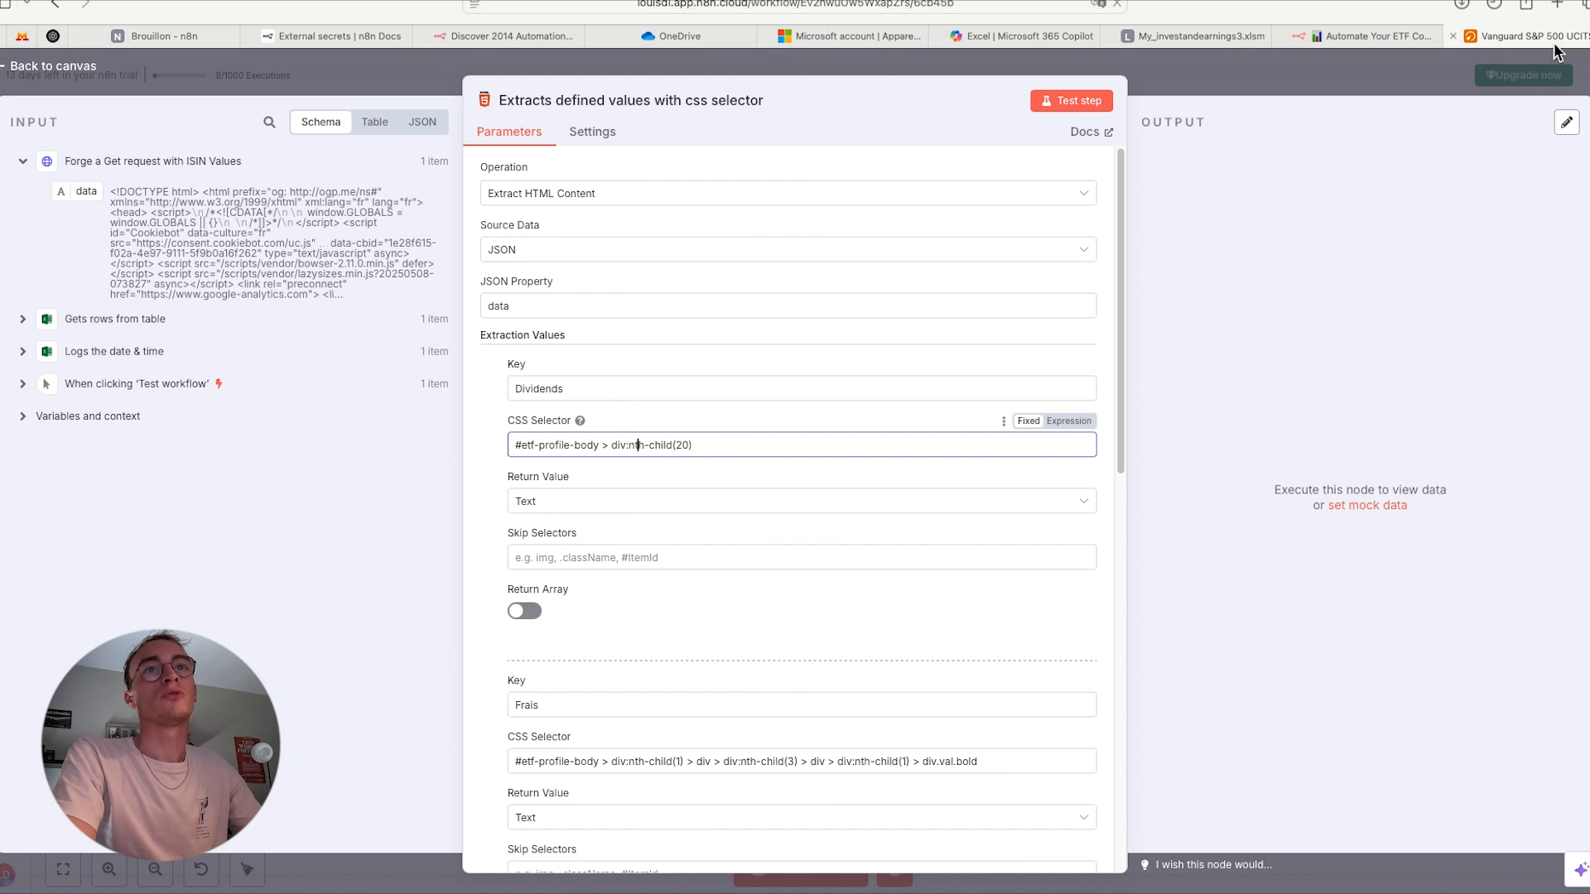
- On the justETF page, open the web inspector and pick the ETF title heading to locate its HTML element
click(1540, 37)
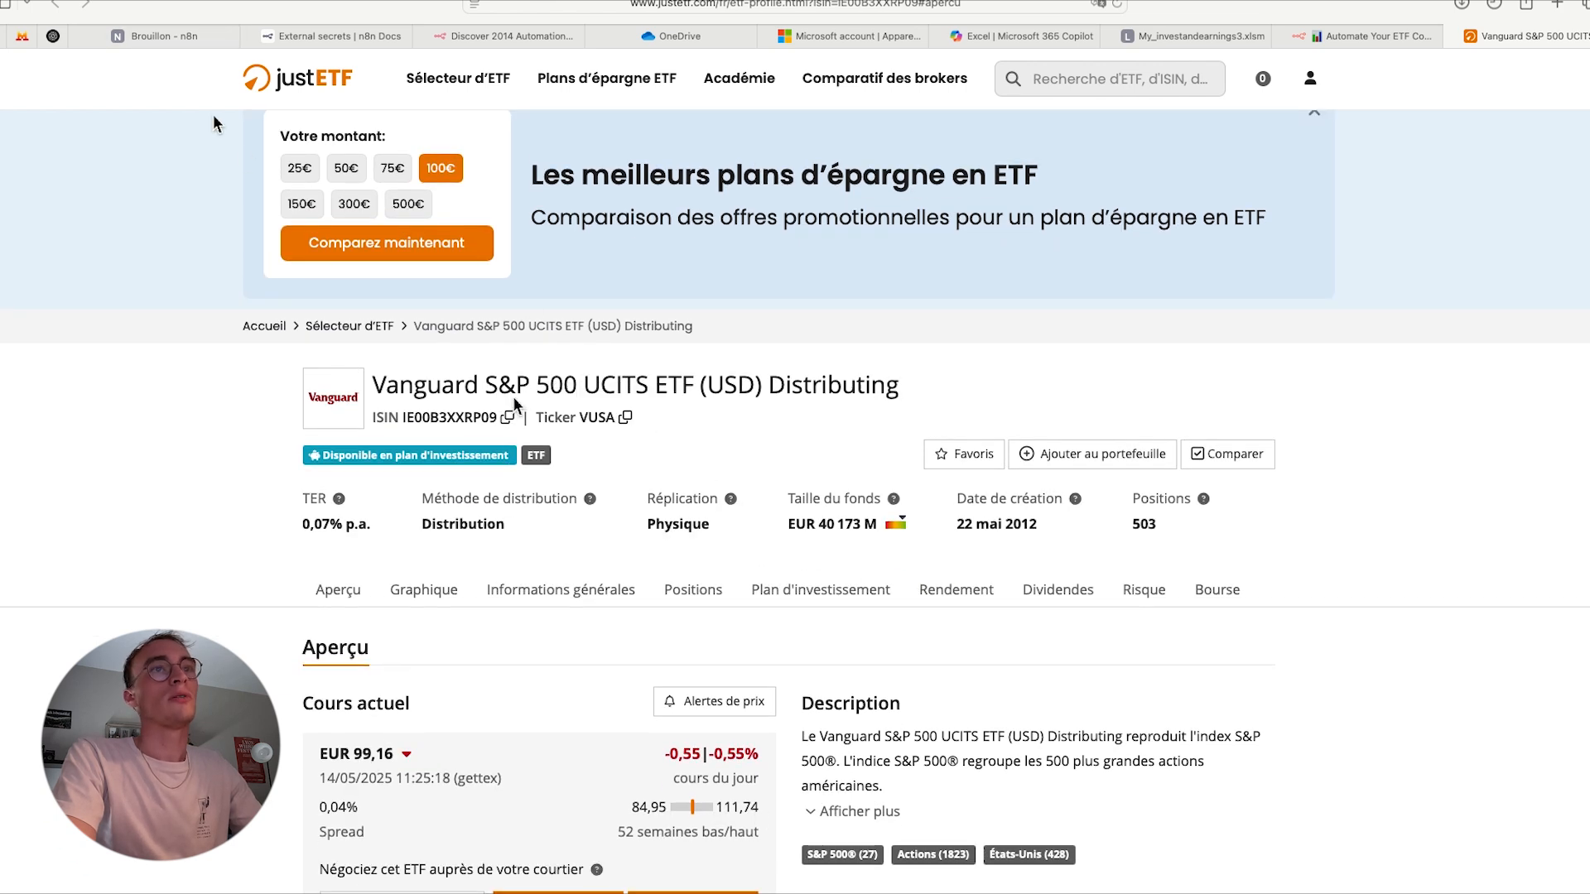
right_click(773, 438)
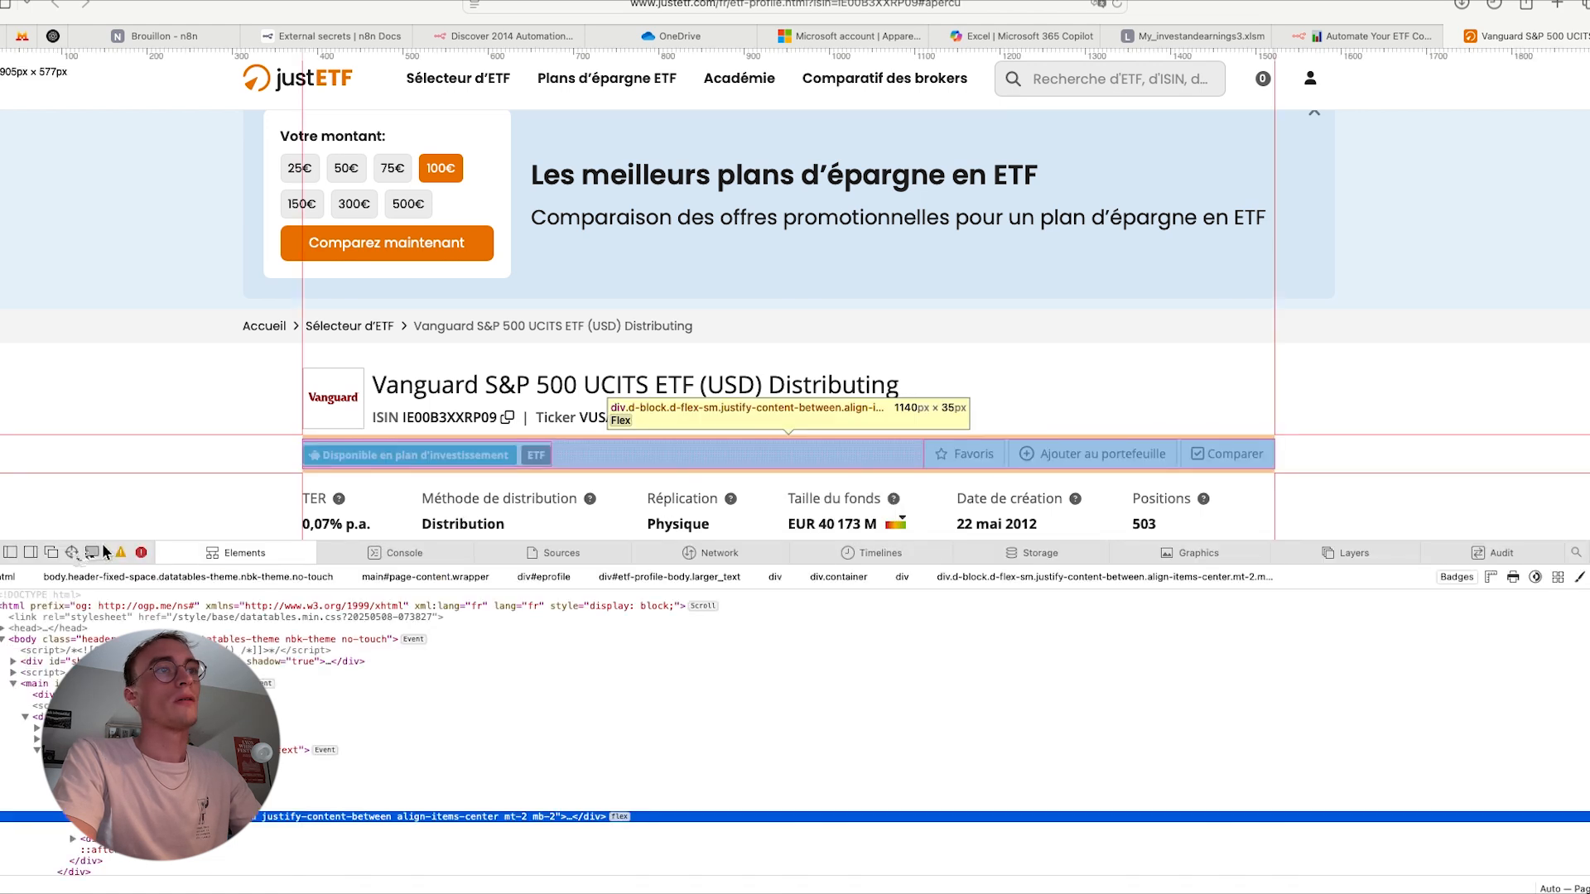
click(71, 553)
click(441, 393)
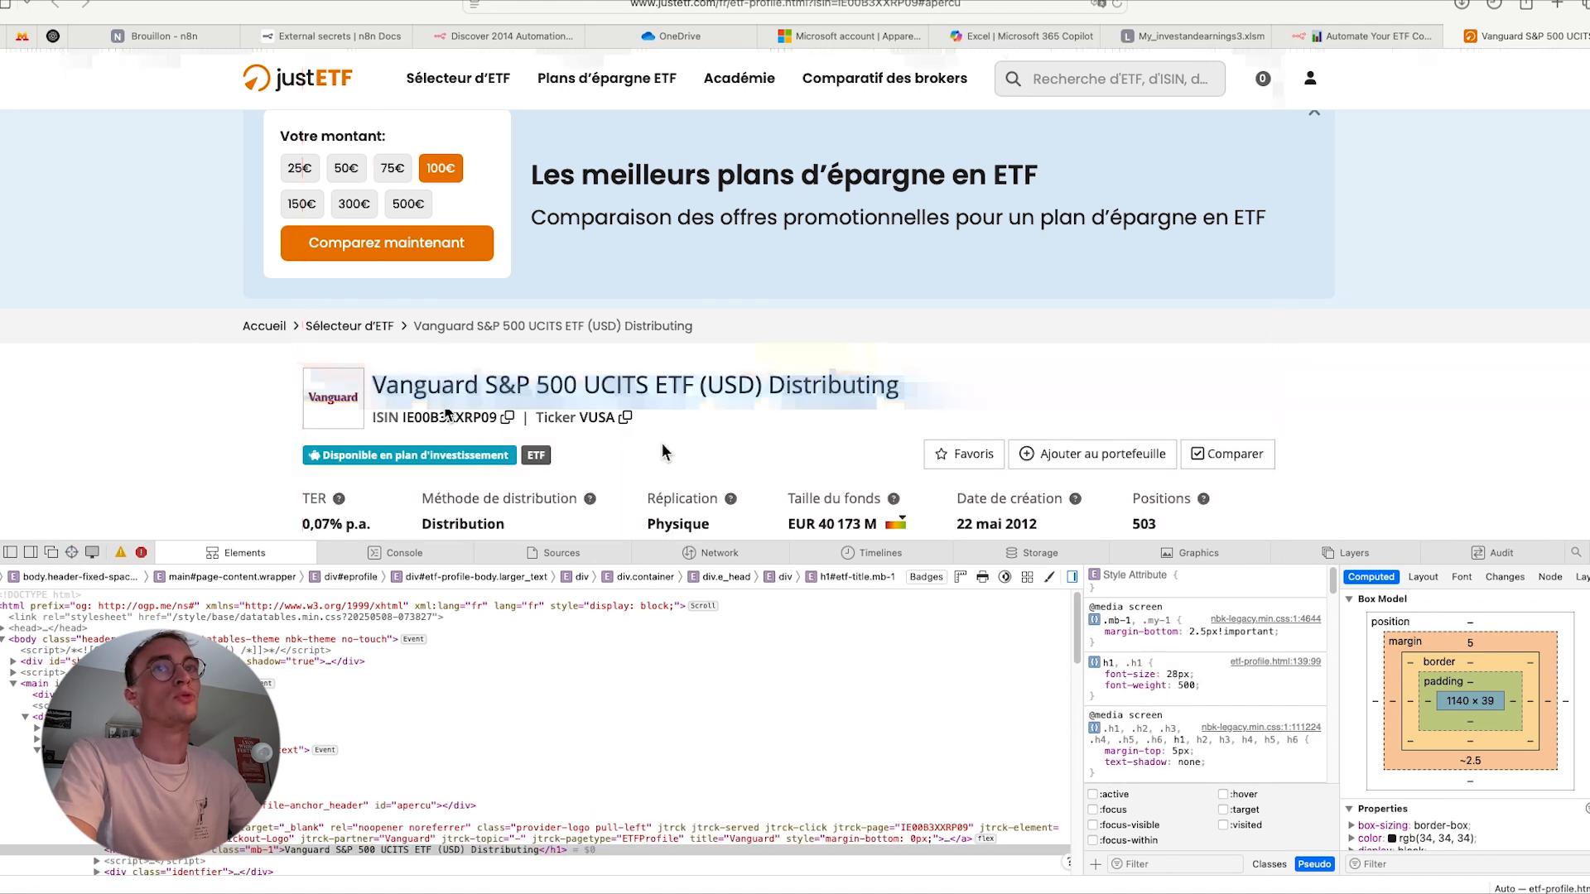
- Copy the selector path of the div that wraps the ETF title and ISIN line in the inspected page code
scroll(590, 727, down, 2)
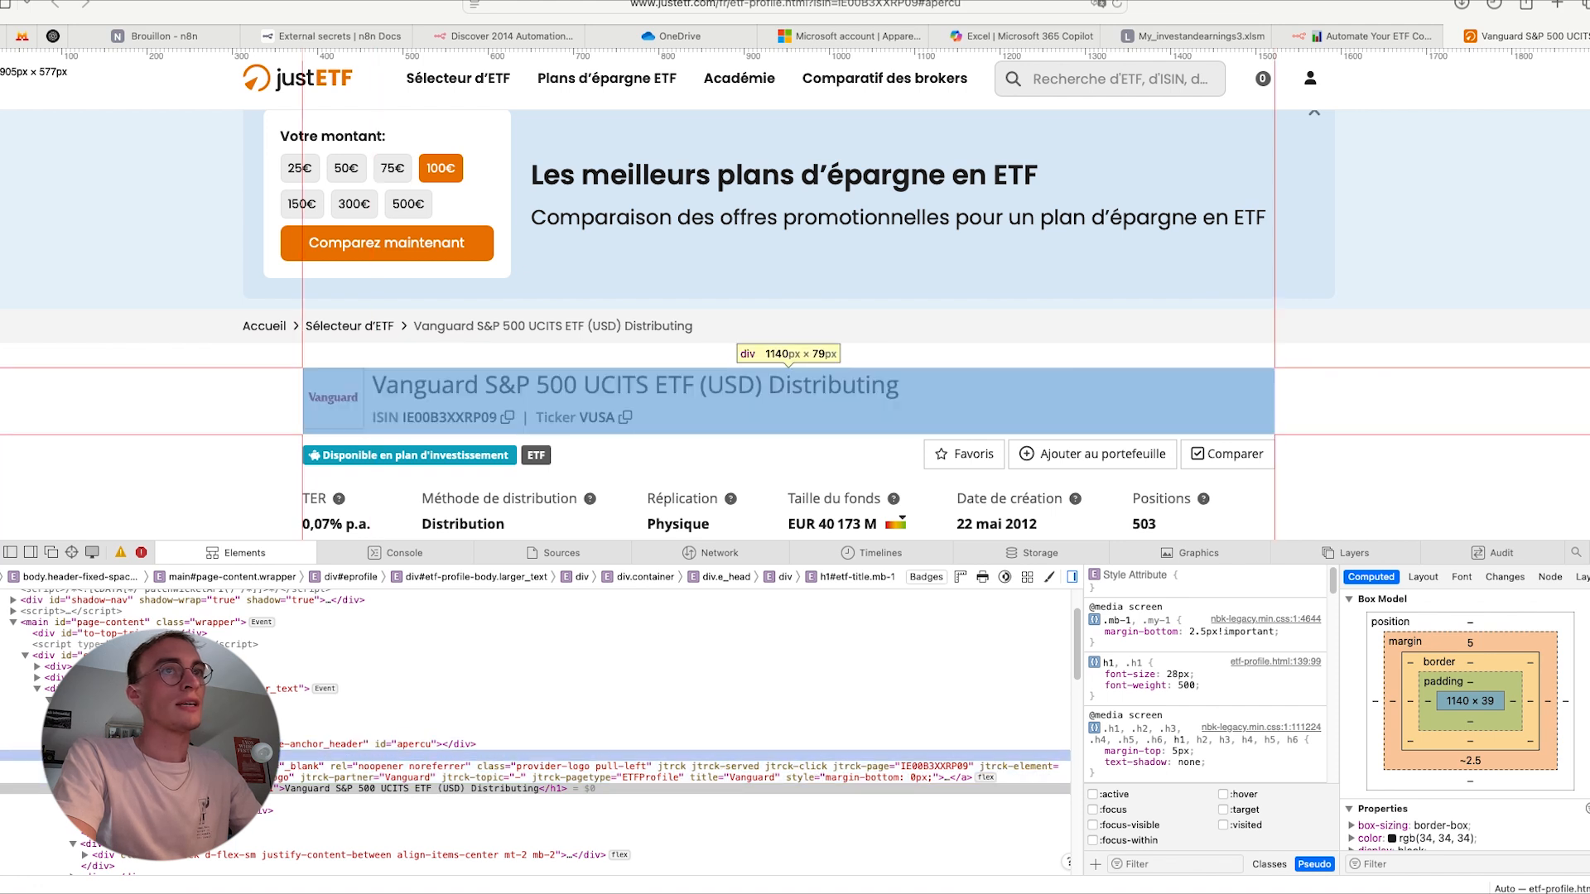
click(262, 754)
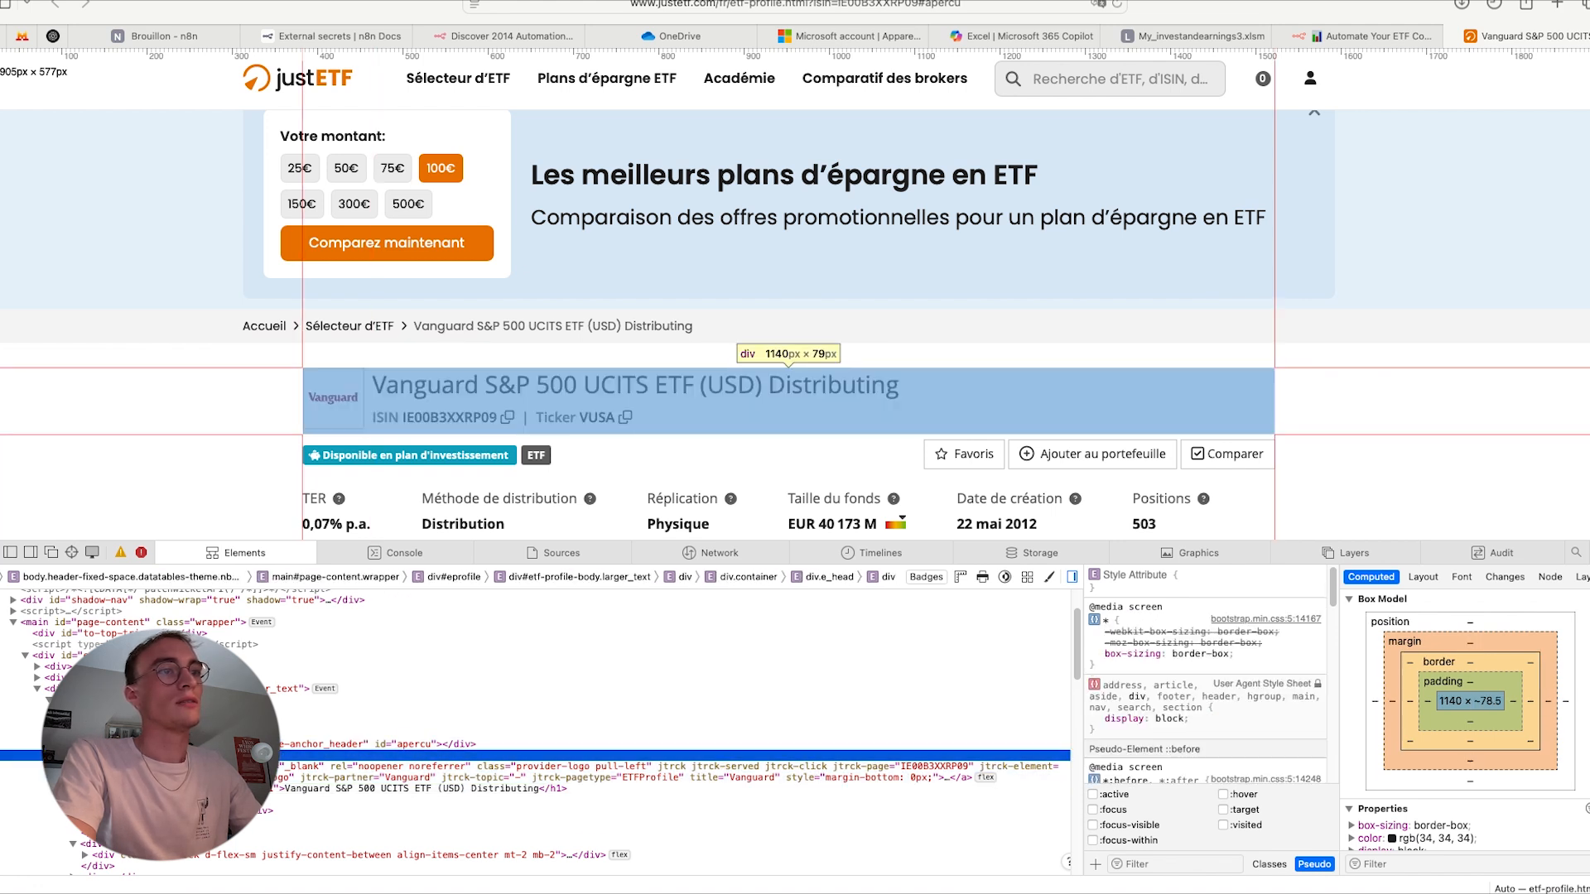
right_click(263, 753)
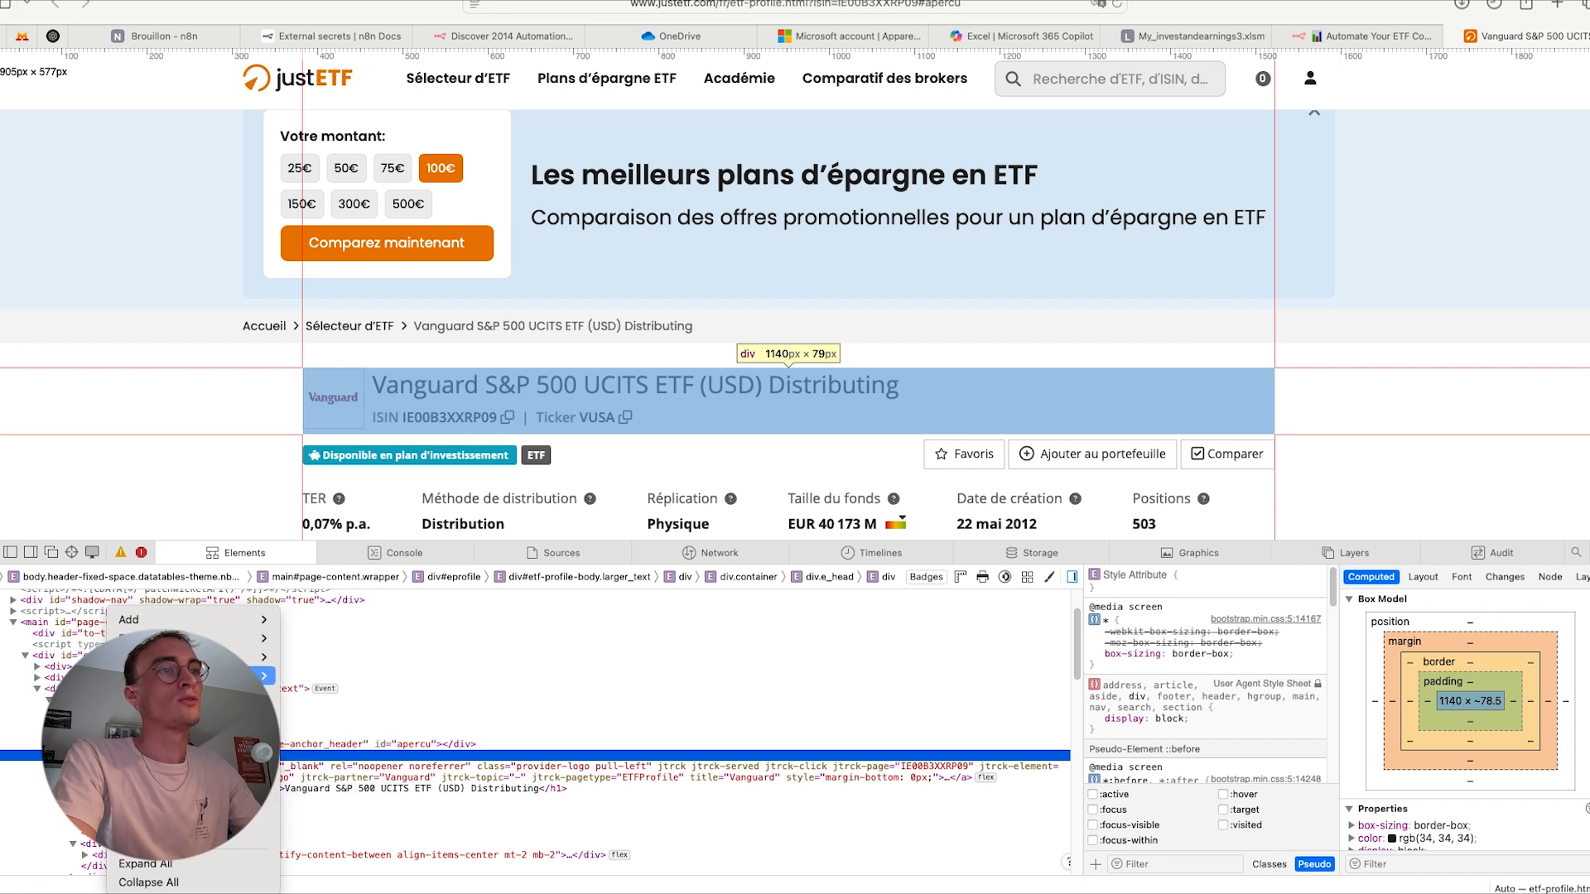
mouse_move(256, 676)
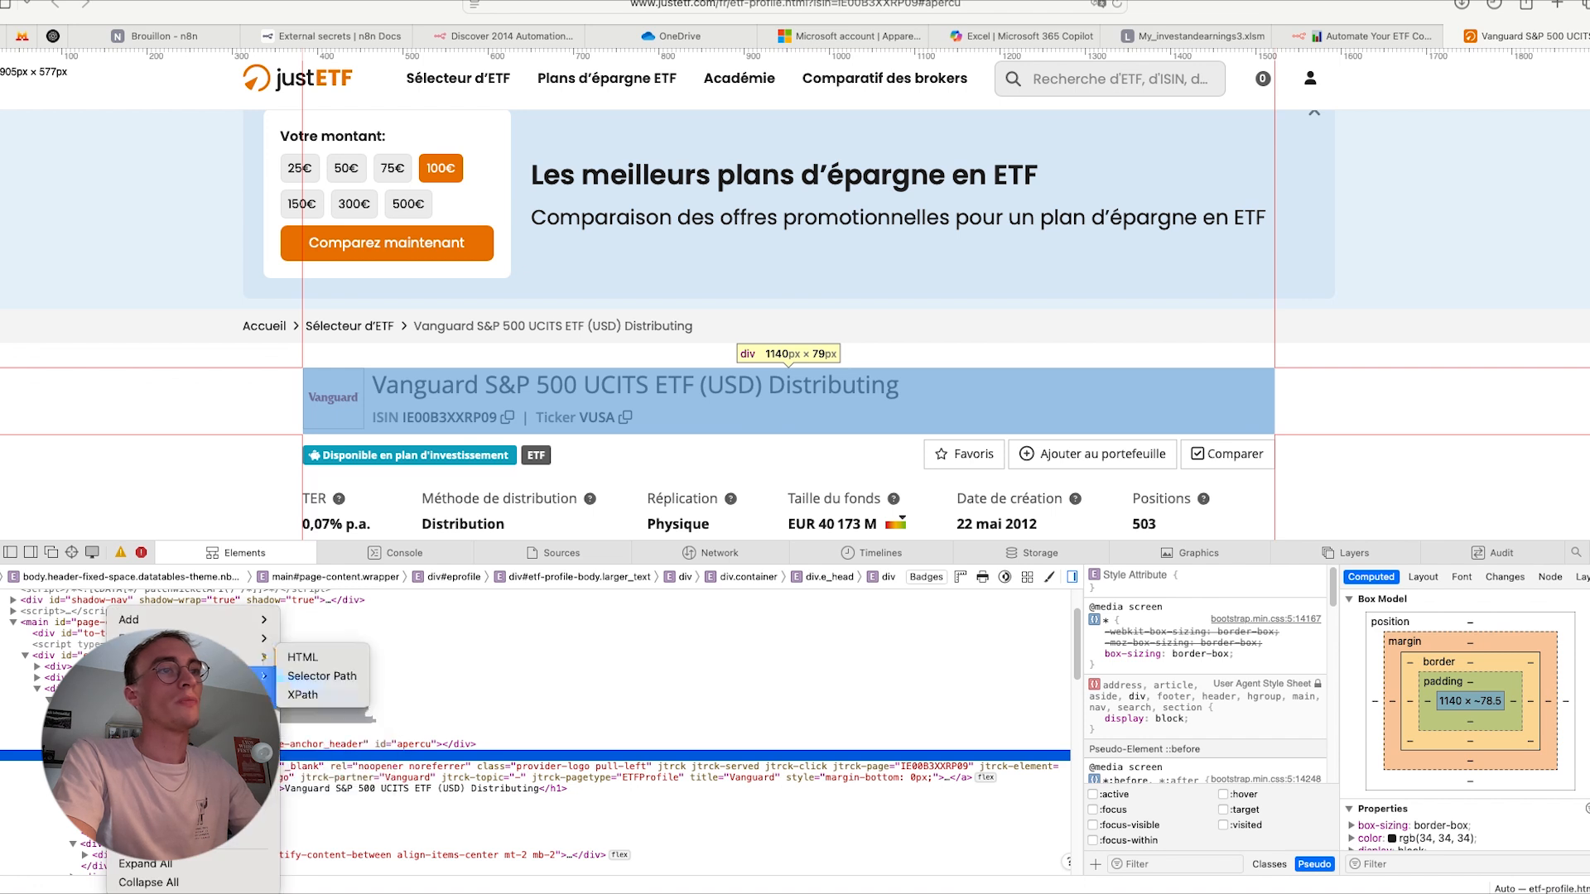
click(313, 676)
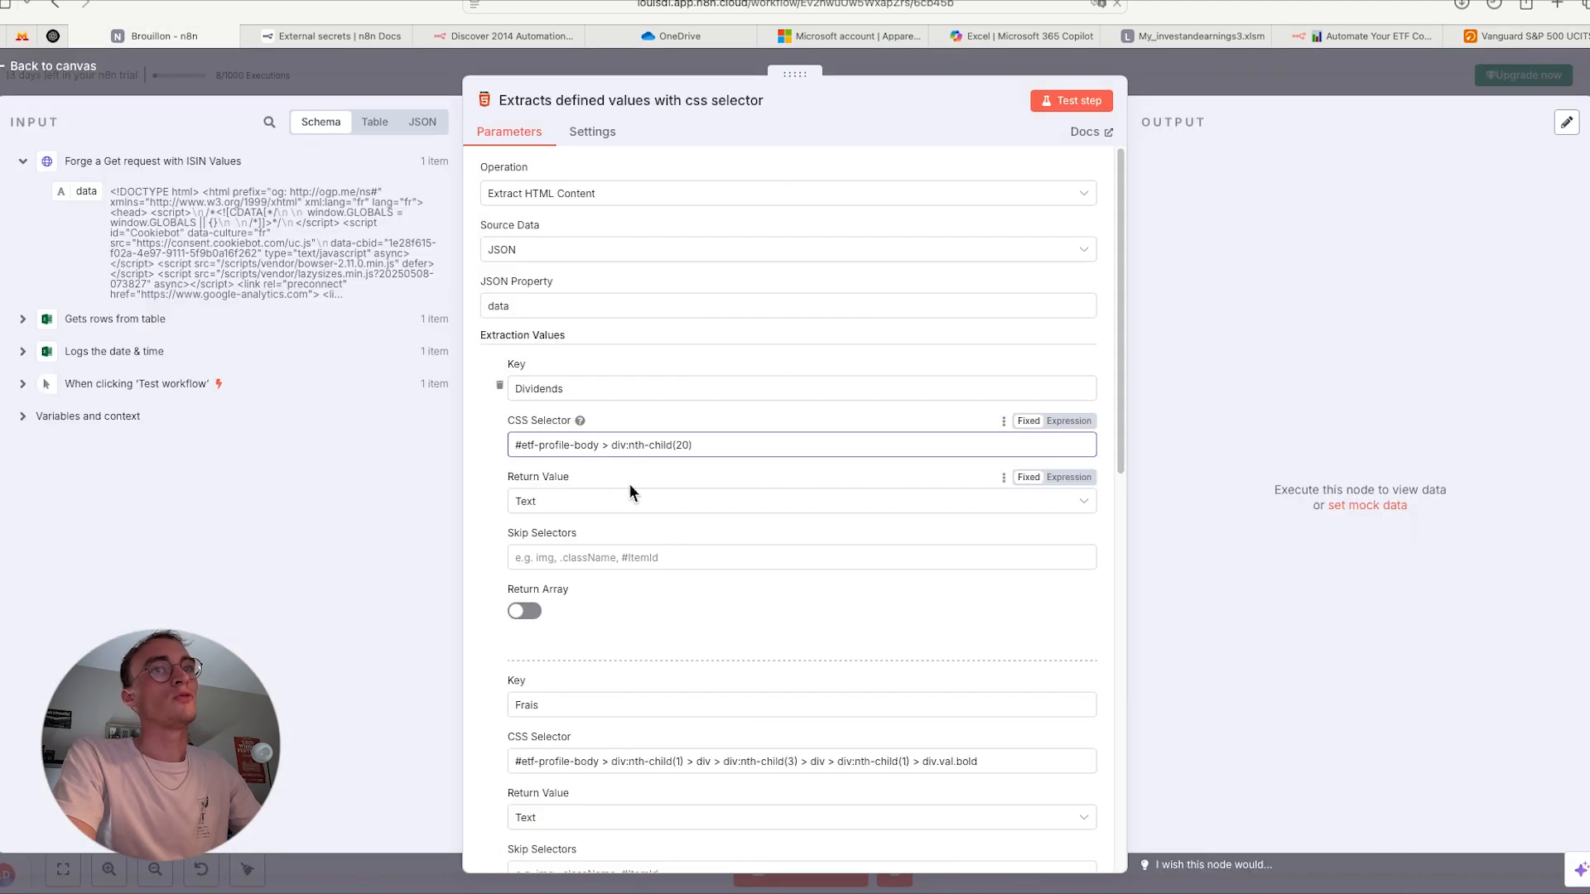
- In the n8n CSS selector node, replace the Name key's selector with the copied path #etf-profile-body > div:nth-child(1) > div > div.e_head > div:nth-child(2)
scroll(654, 534, down, 1)
triple_click(647, 429)
scroll(672, 607, down, 5)
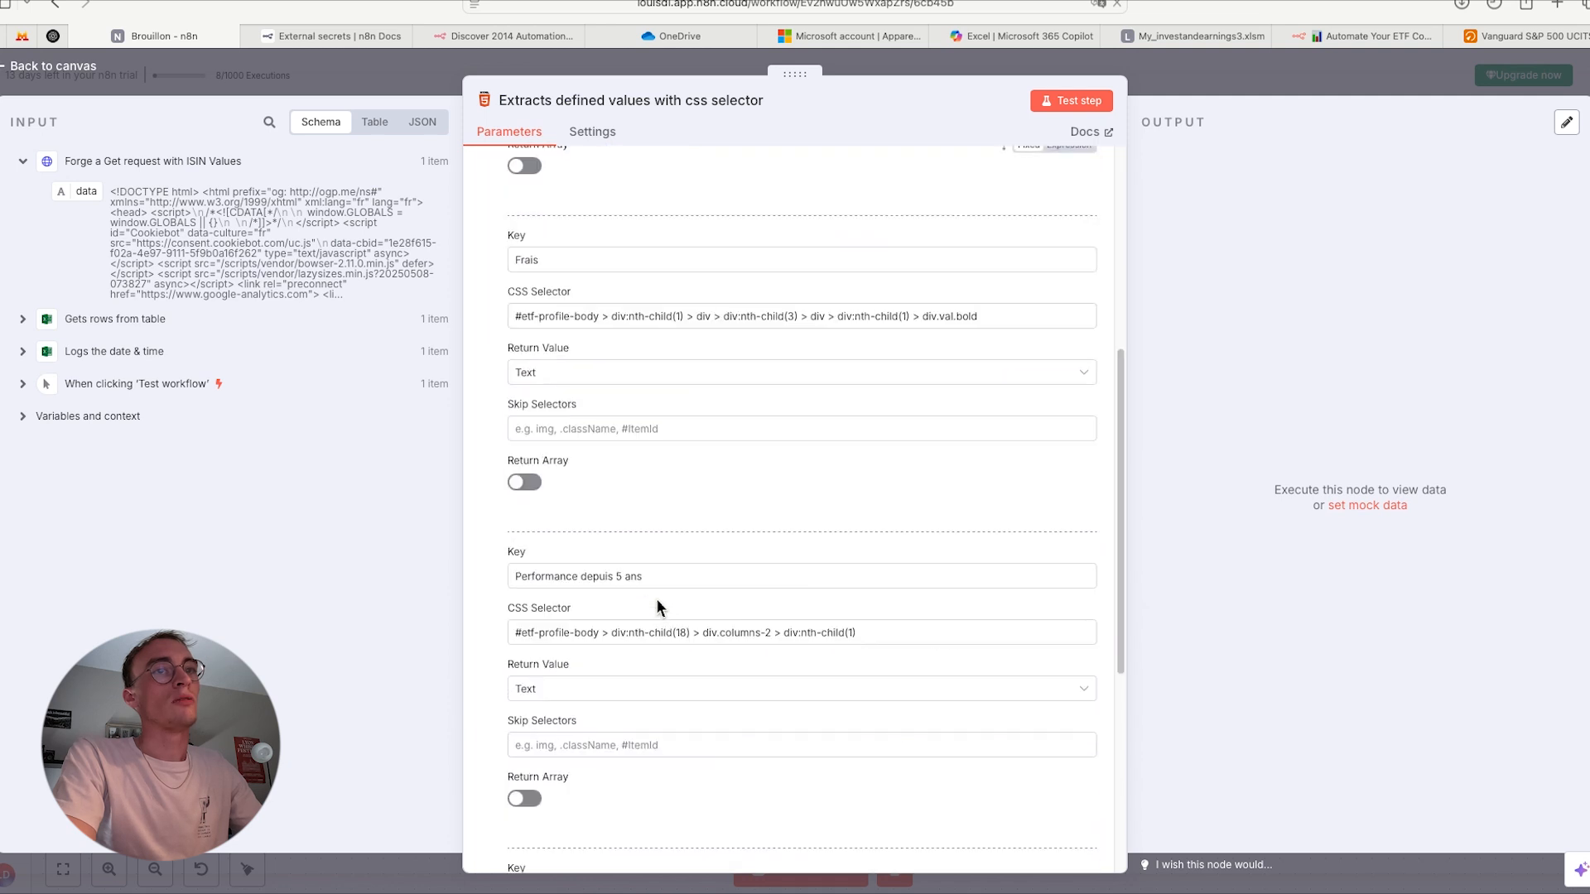
scroll(593, 452, up, 2)
scroll(589, 444, up, 5)
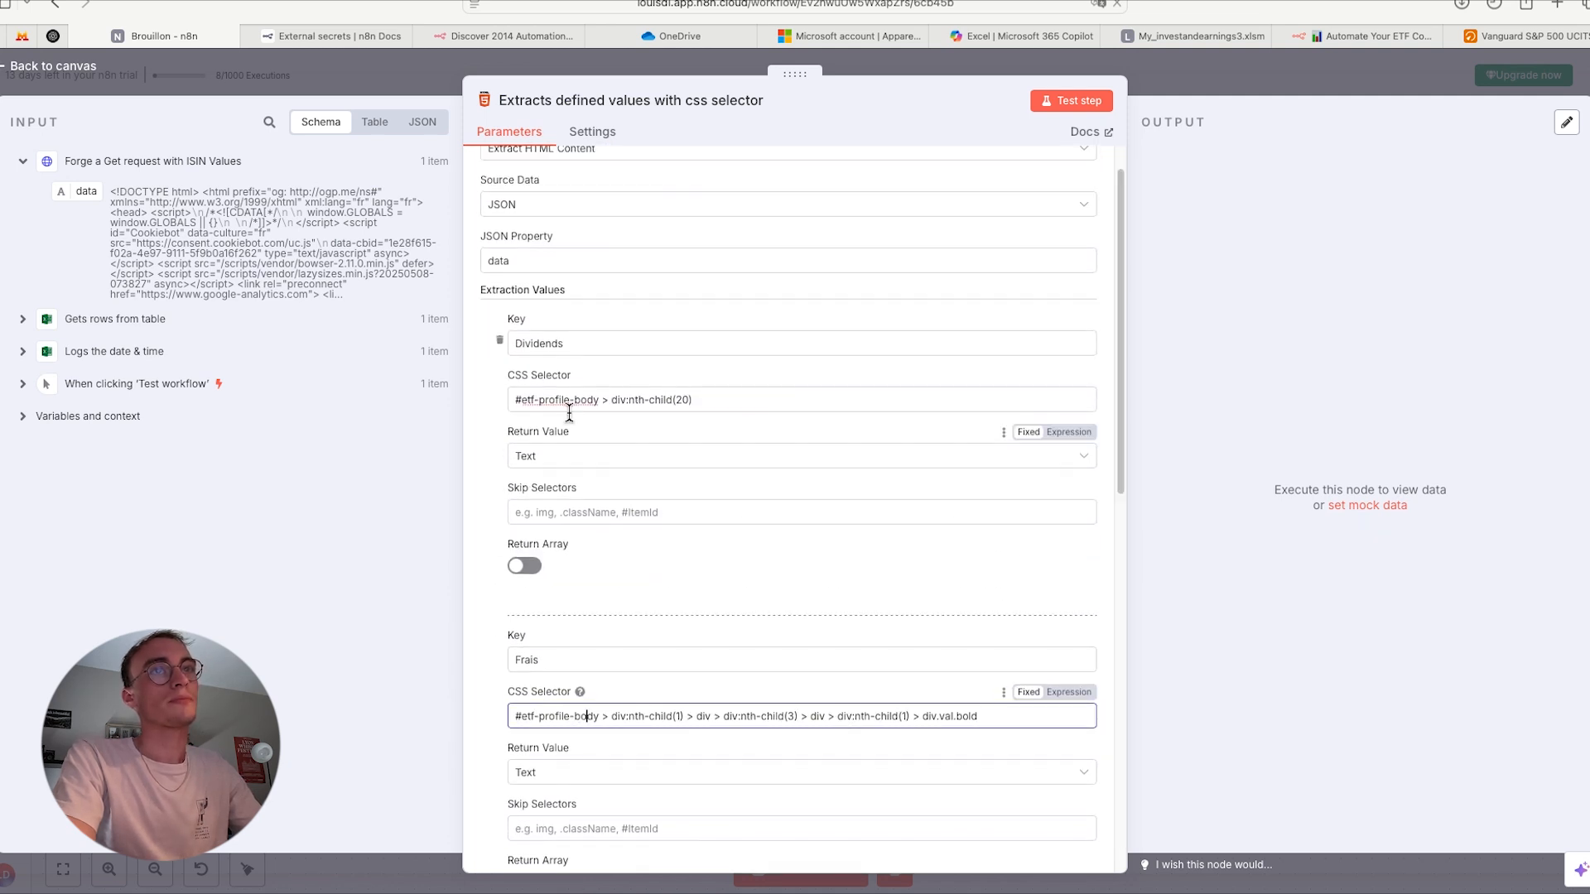
scroll(580, 533, down, 7)
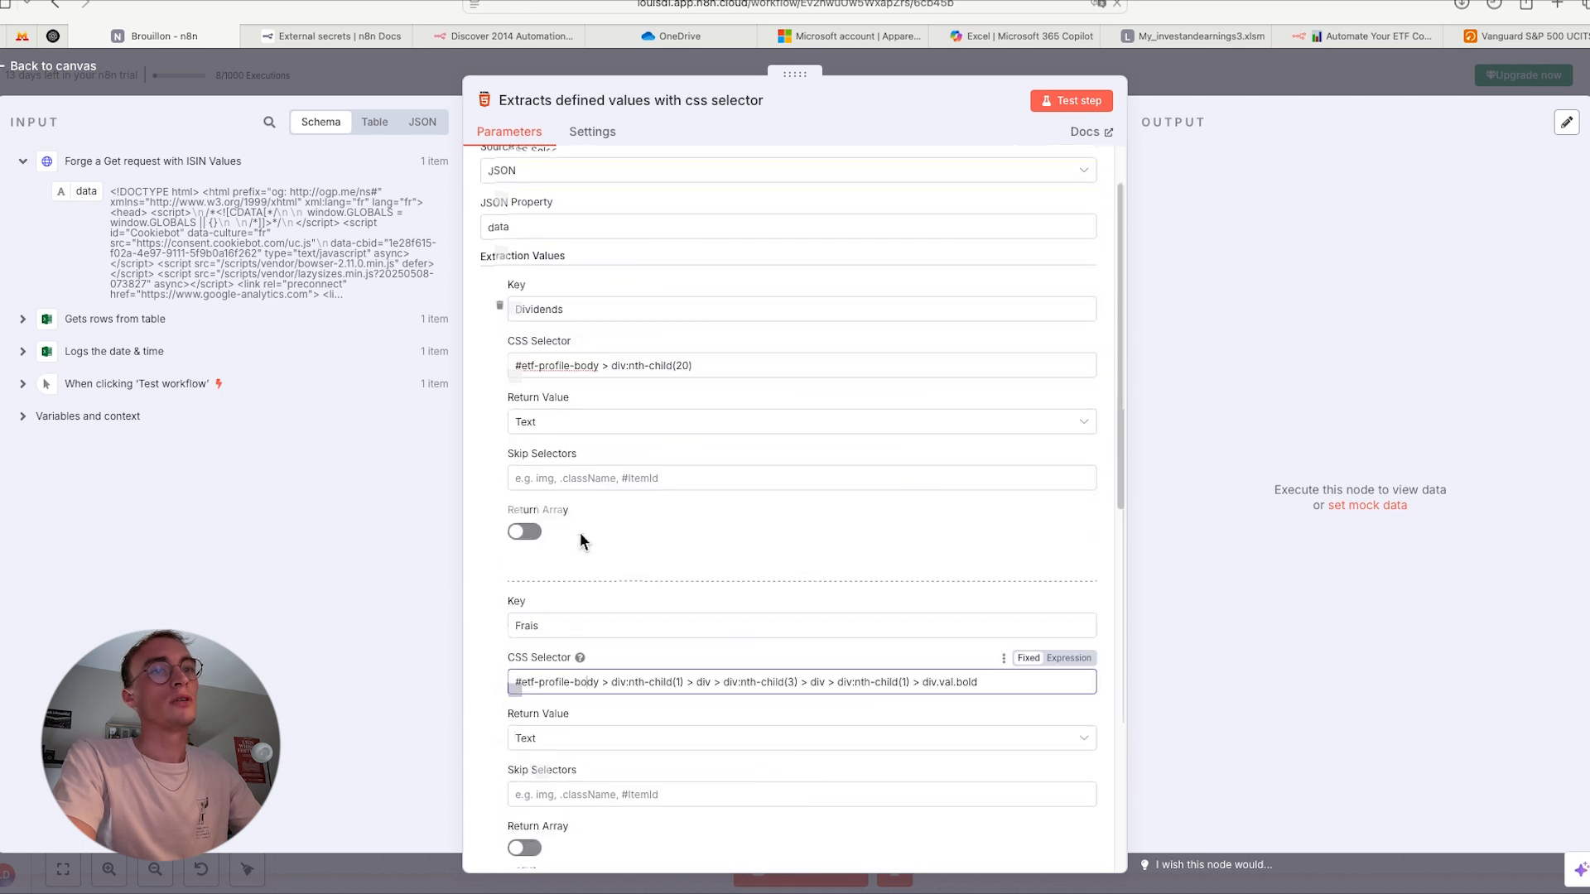
scroll(591, 501, down, 3)
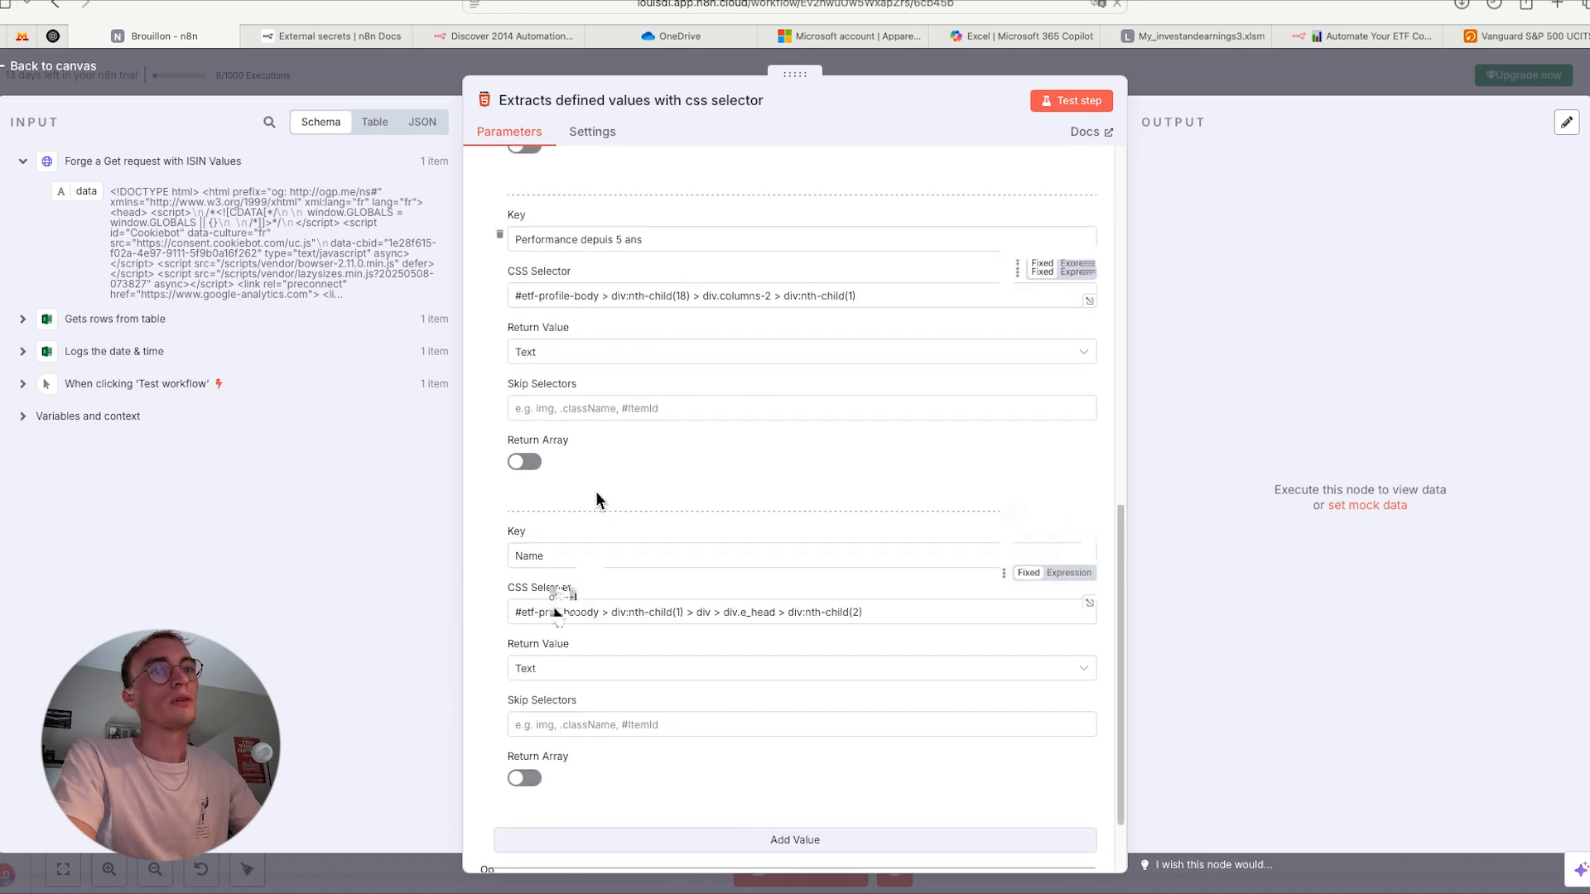
scroll(596, 497, down, 1)
click(564, 598)
triple_click(564, 598)
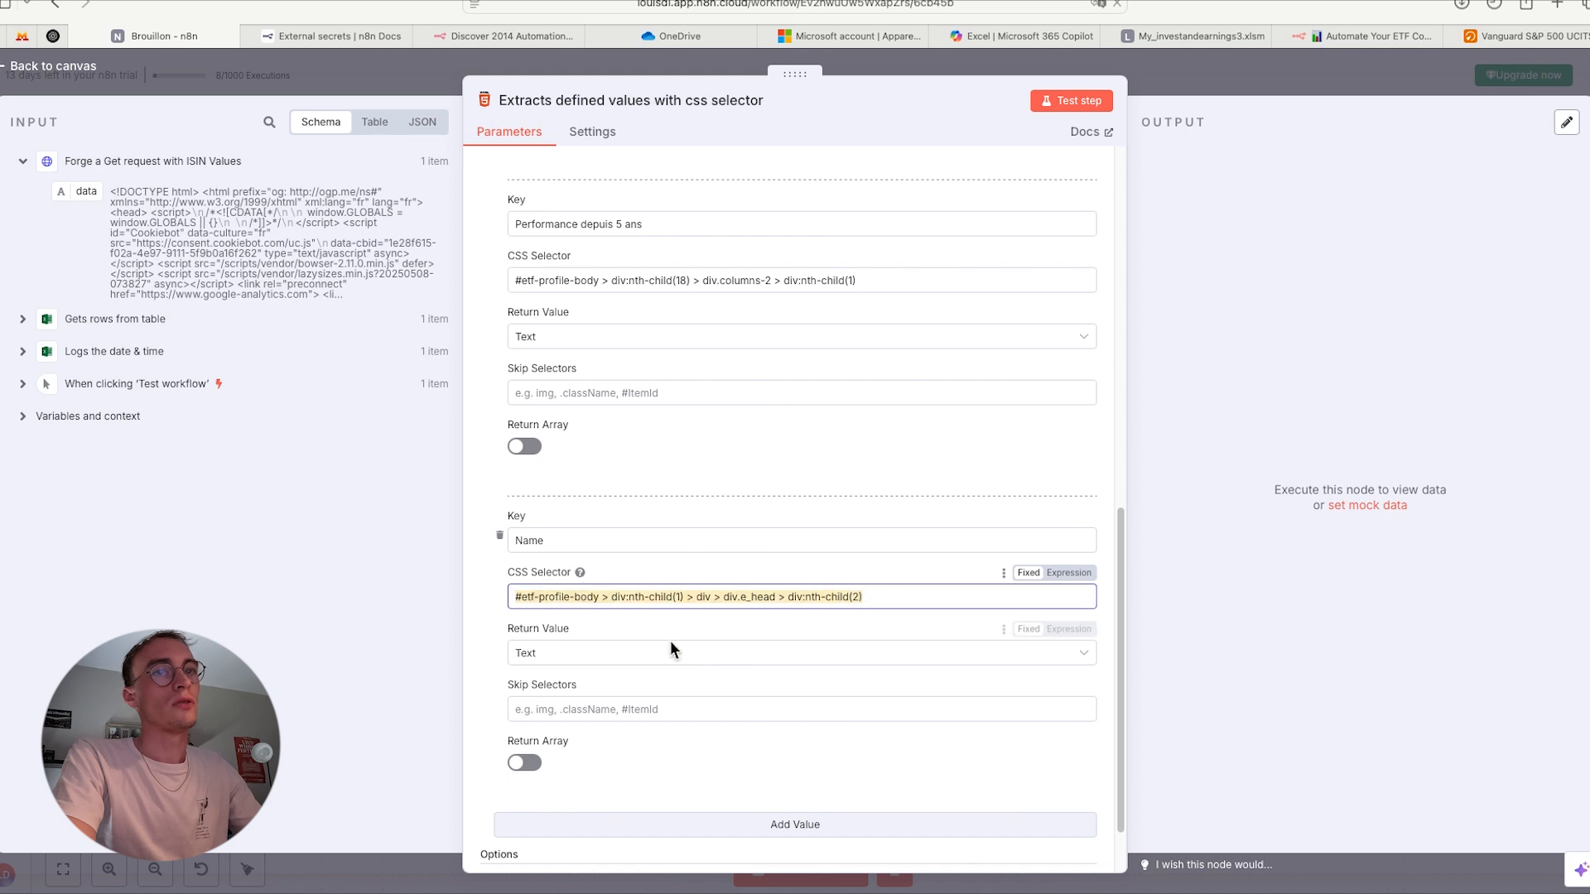
key(BackSpace)
key(super+z)
key(super+c)
key(BackSpace)
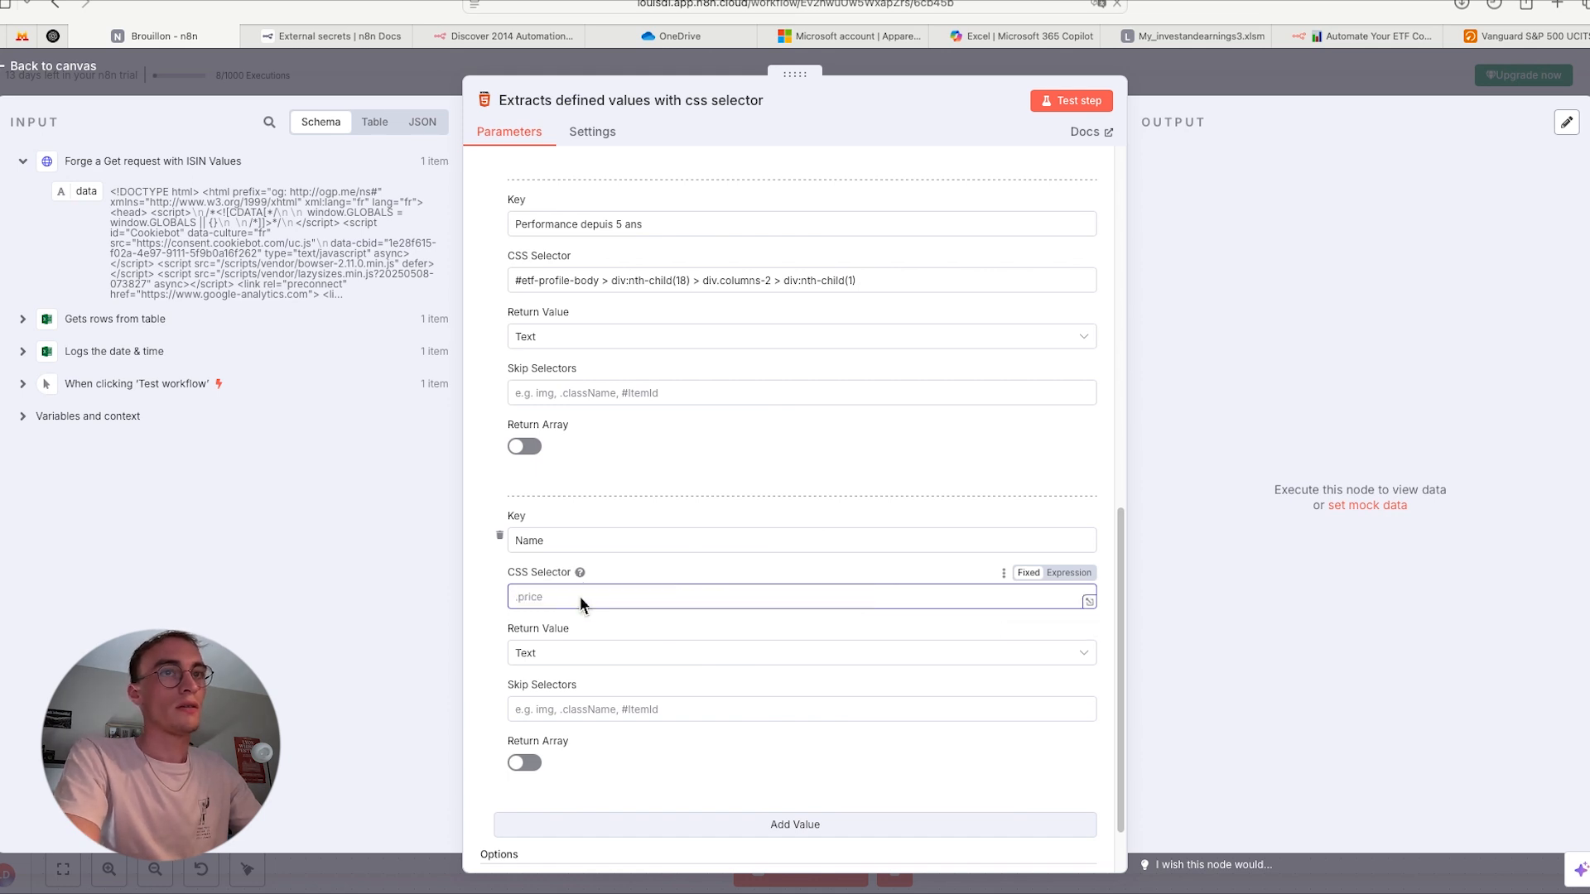
key(super+v)
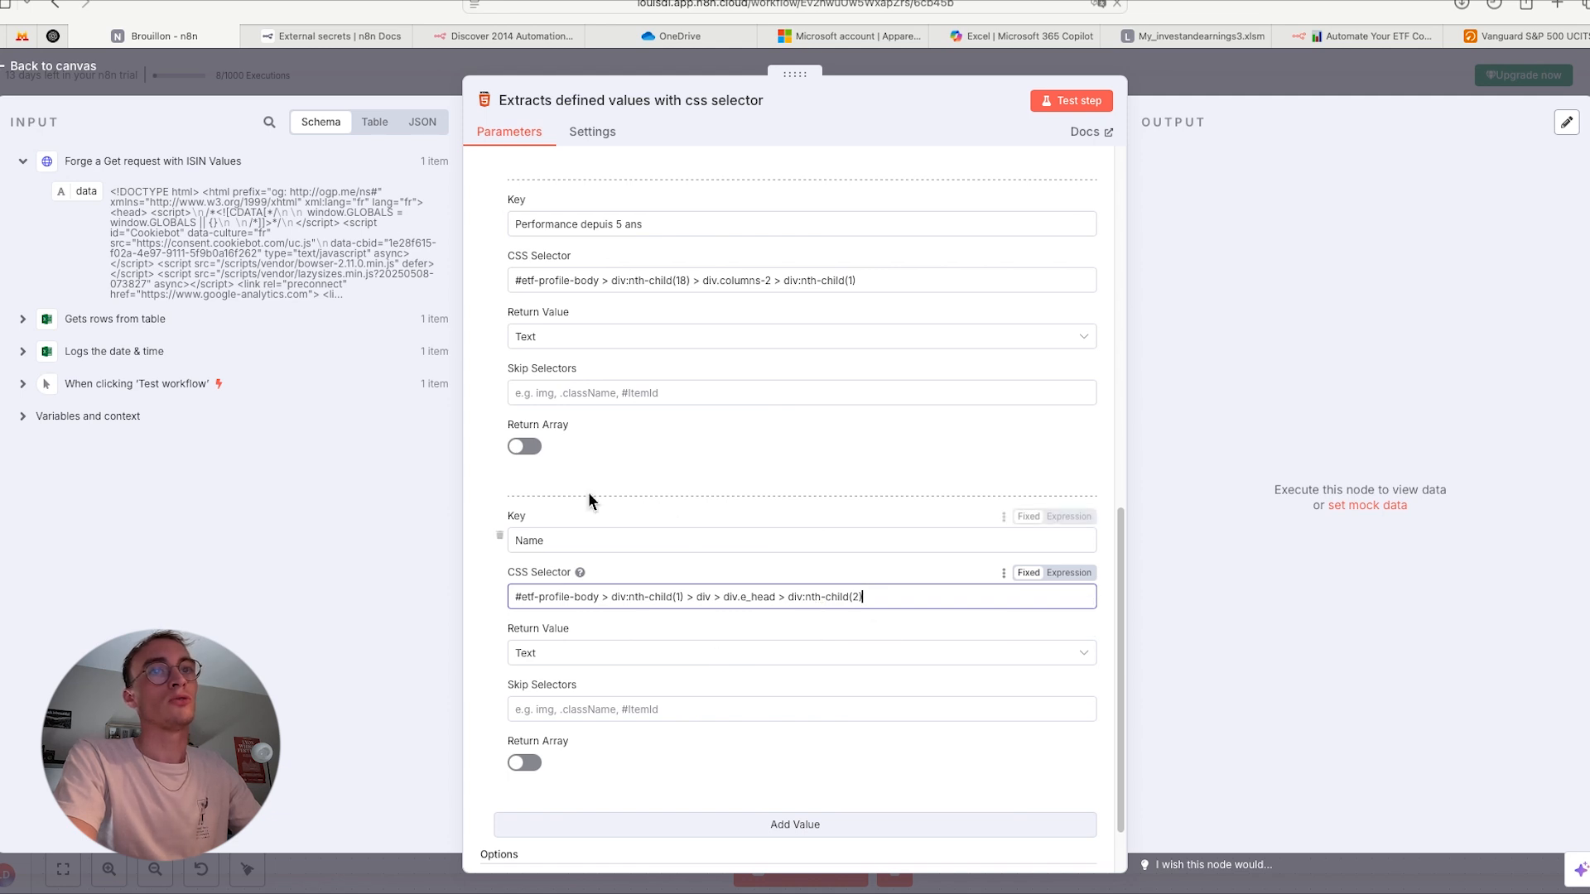
- Test the CSS selector node and review the extracted Dividends, Frais, Performance depuis 5 ans and Name columns
click(1071, 101)
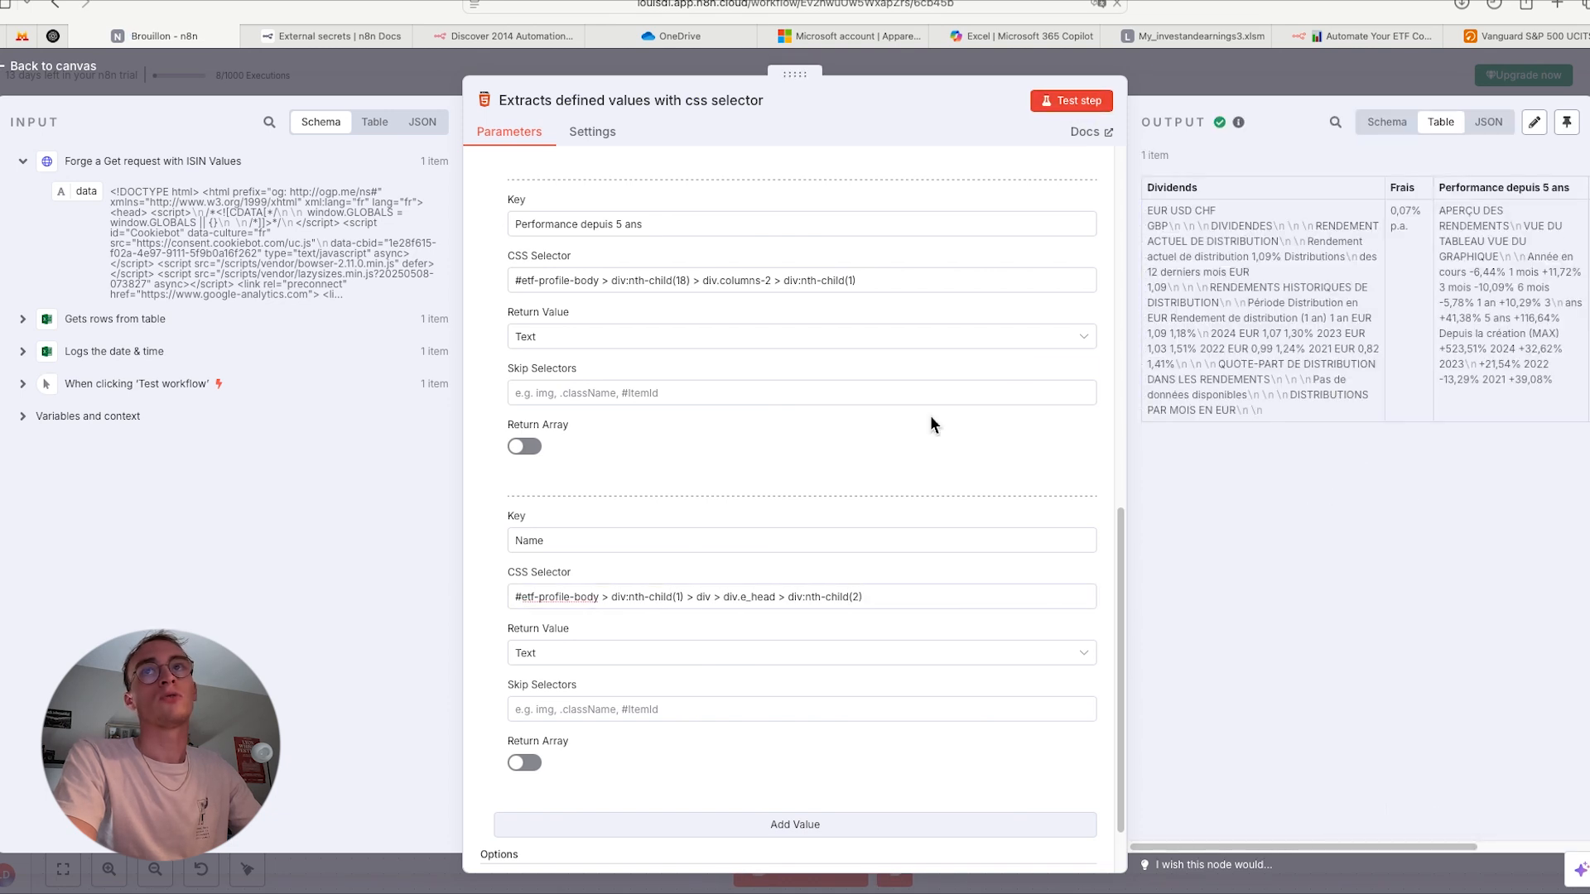
scroll(1334, 378, right, 5)
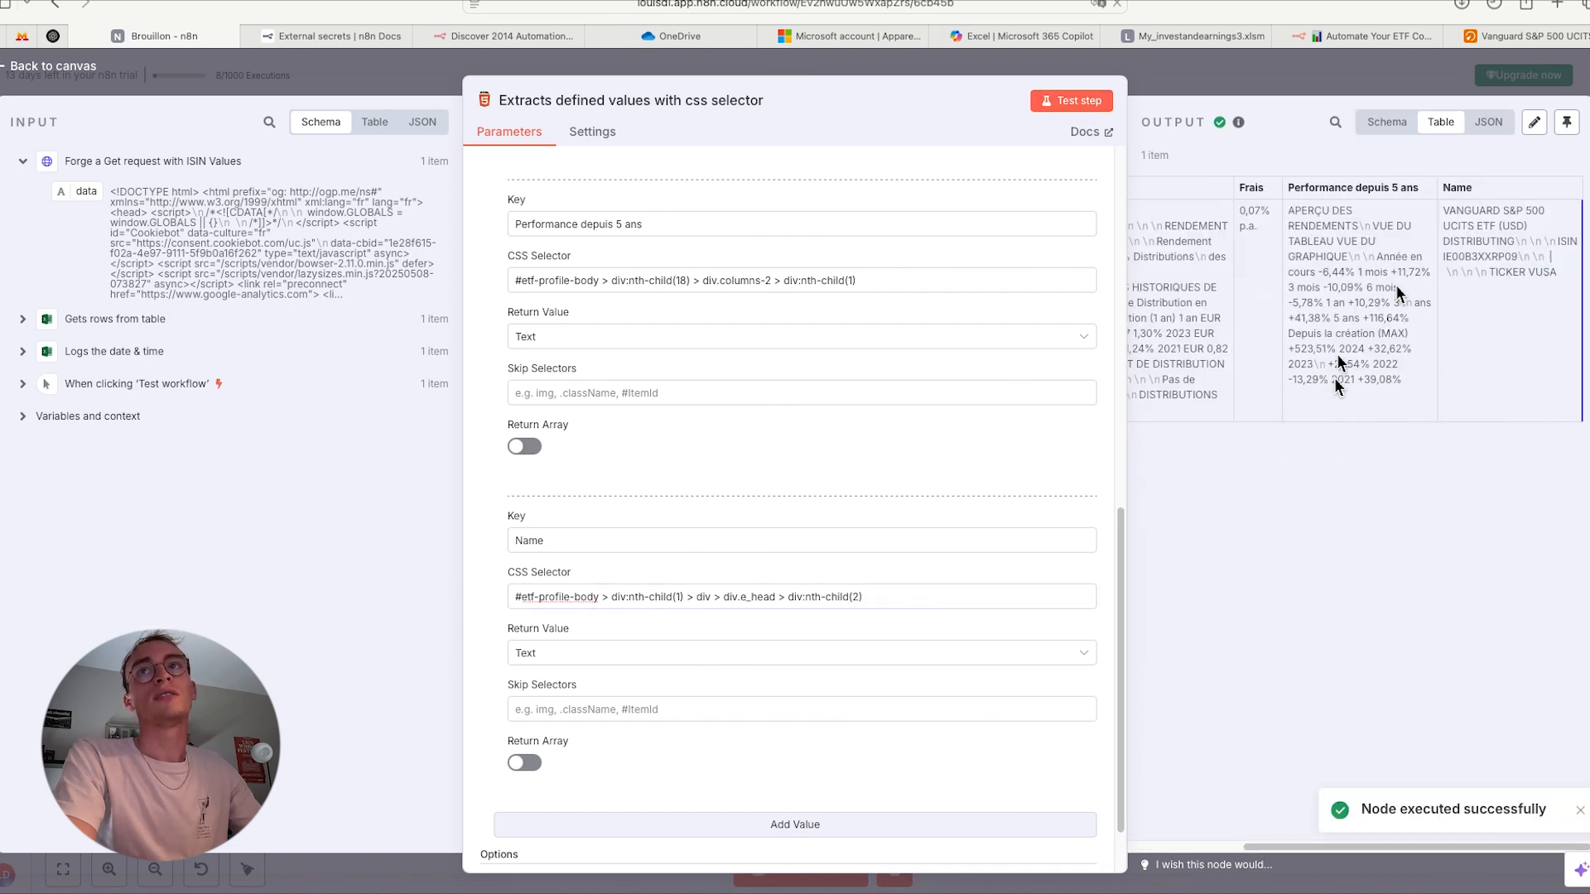
scroll(1337, 355, left, 5)
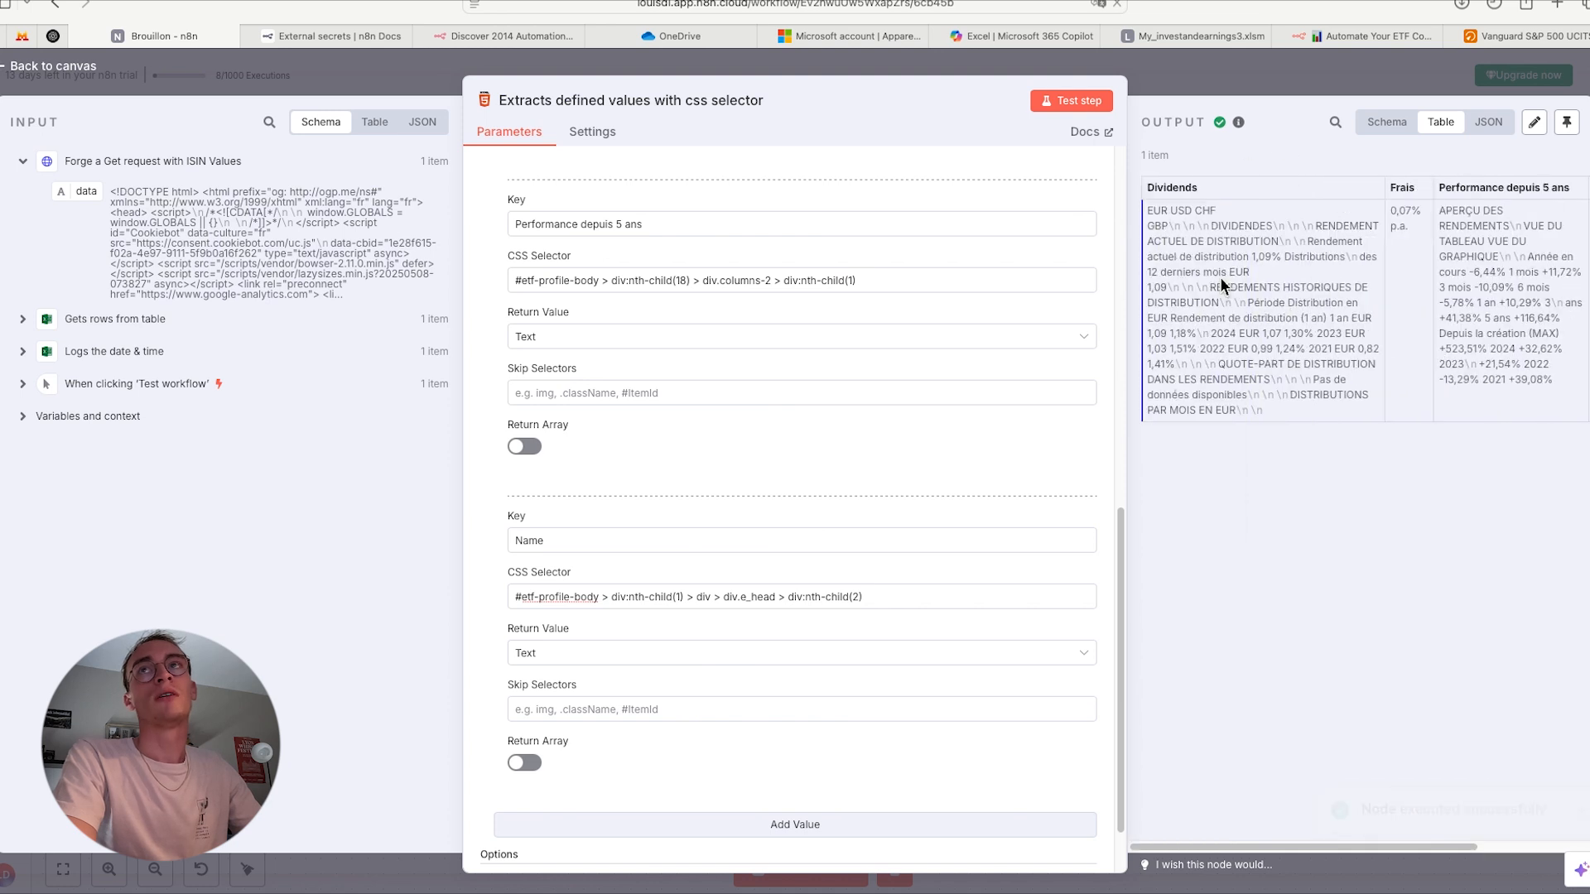
scroll(1367, 356, right, 5)
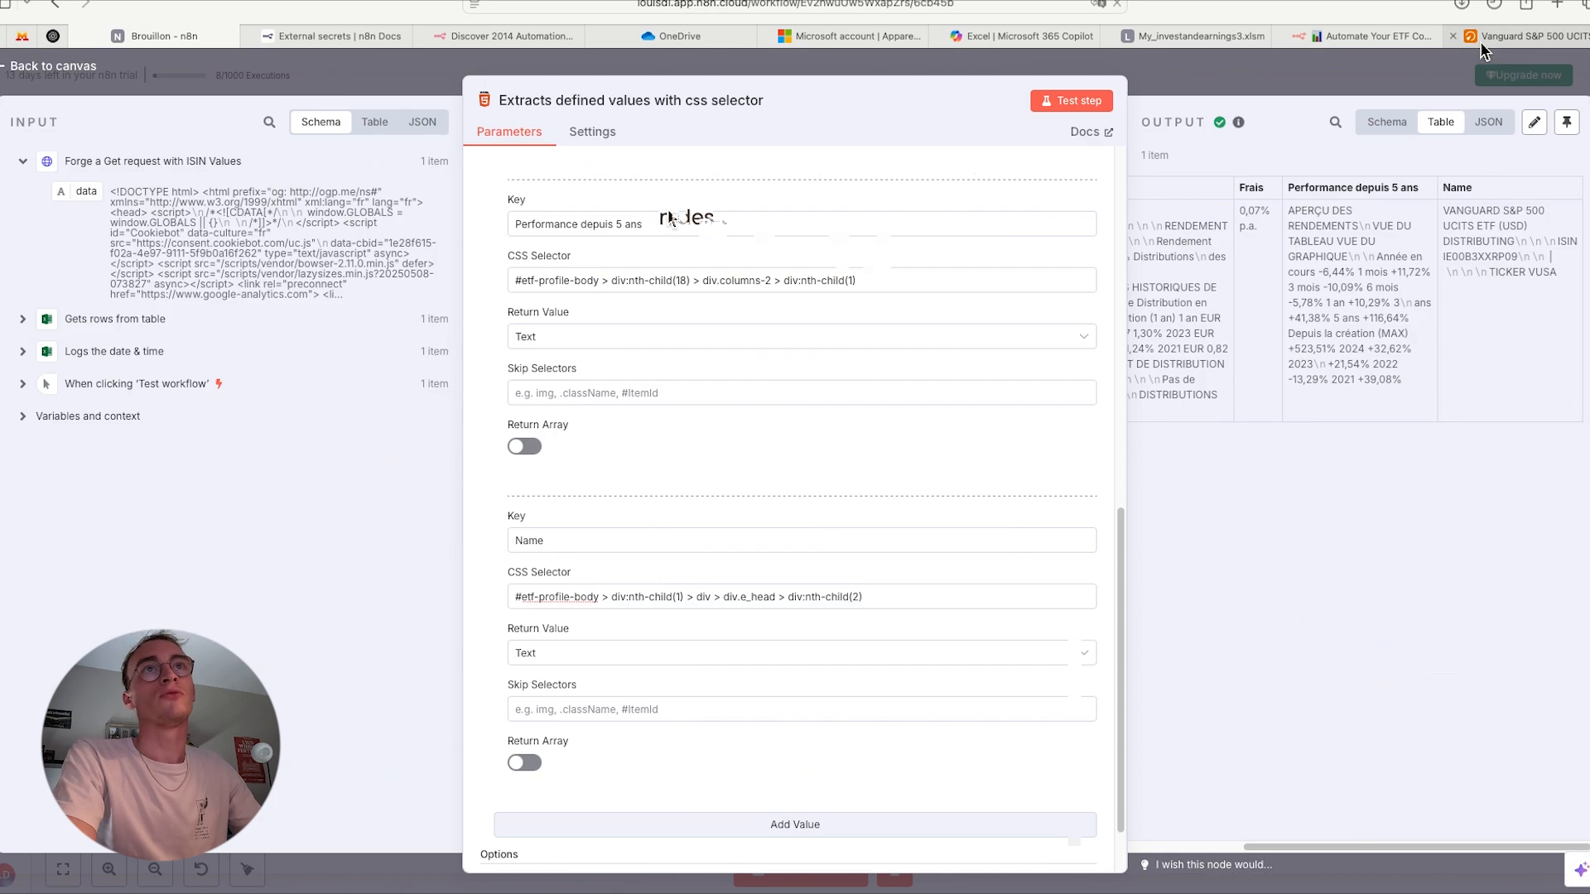
- On the justETF page, go to the Dividendes section and inspect the element holding the distribution yields
click(1491, 35)
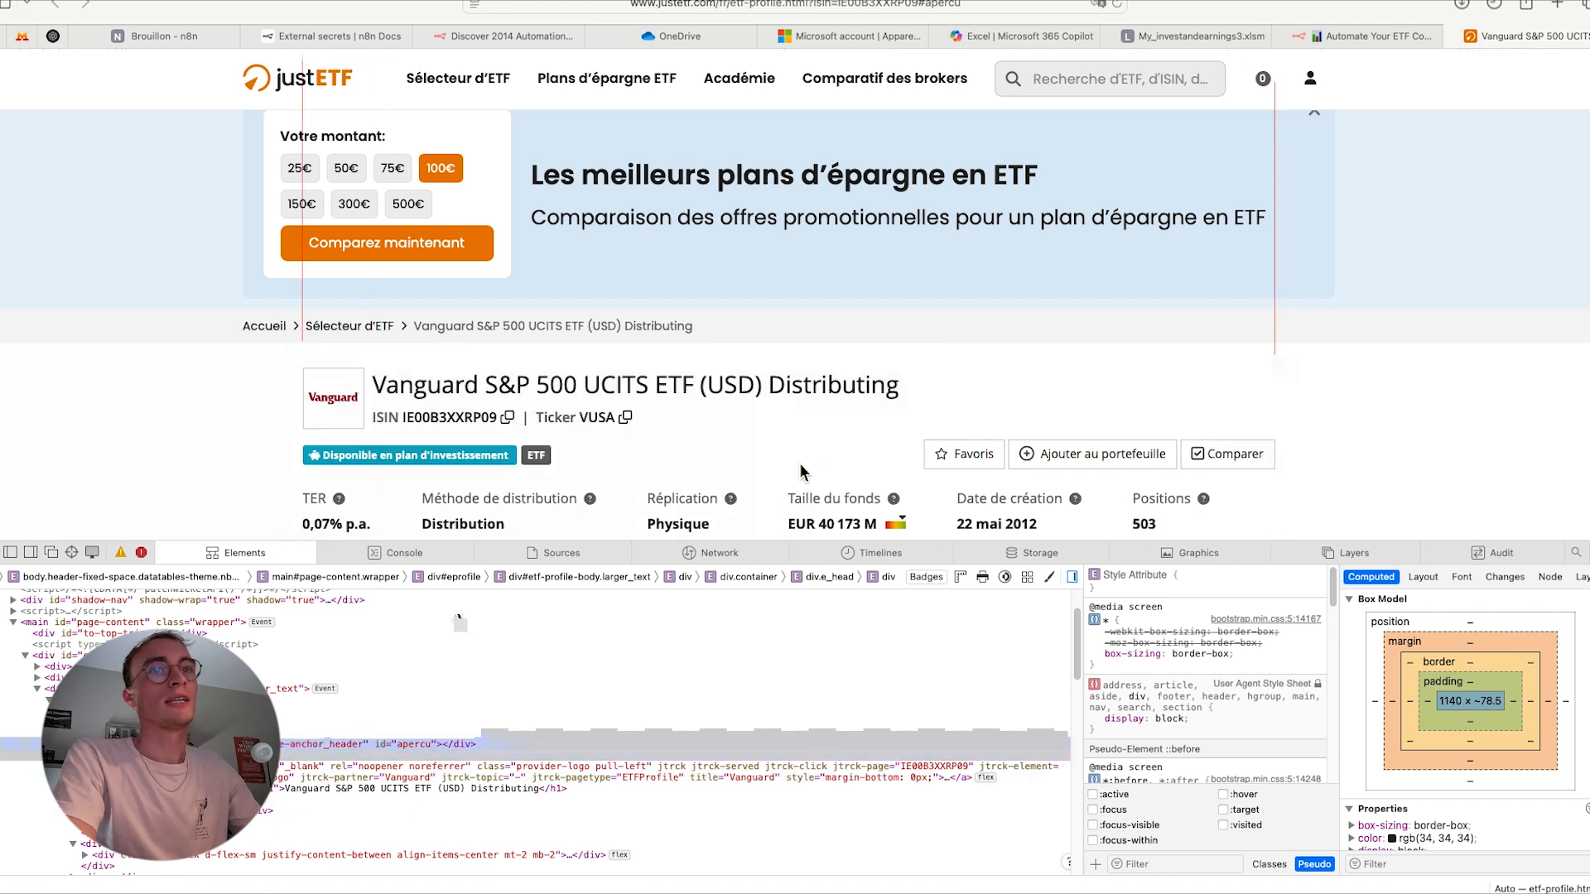
scroll(816, 464, down, 5)
click(1059, 397)
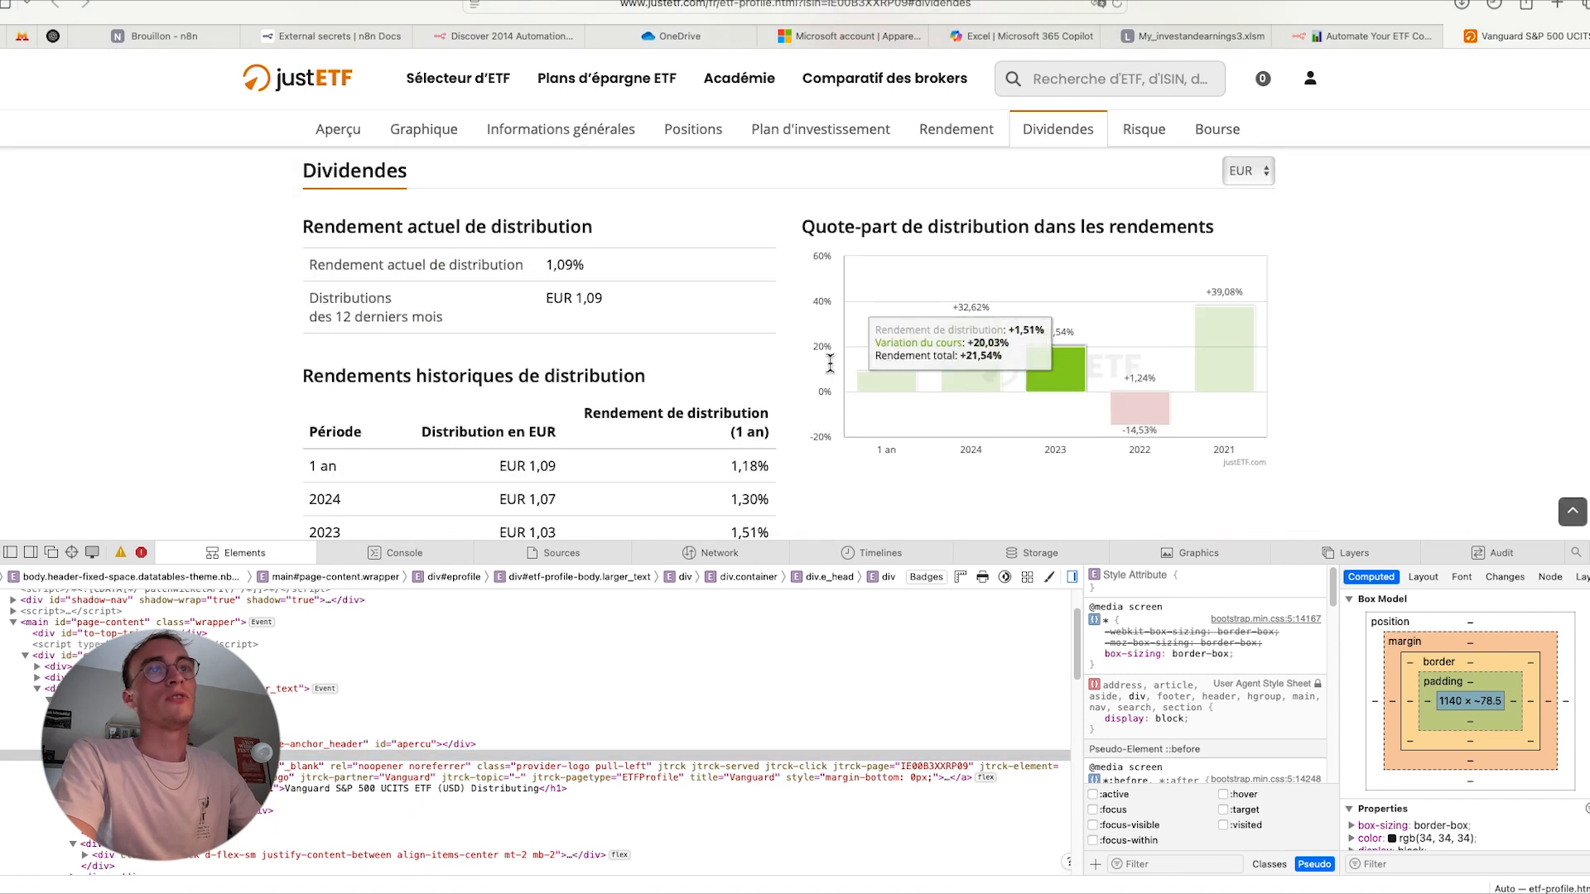
right_click(356, 346)
click(362, 479)
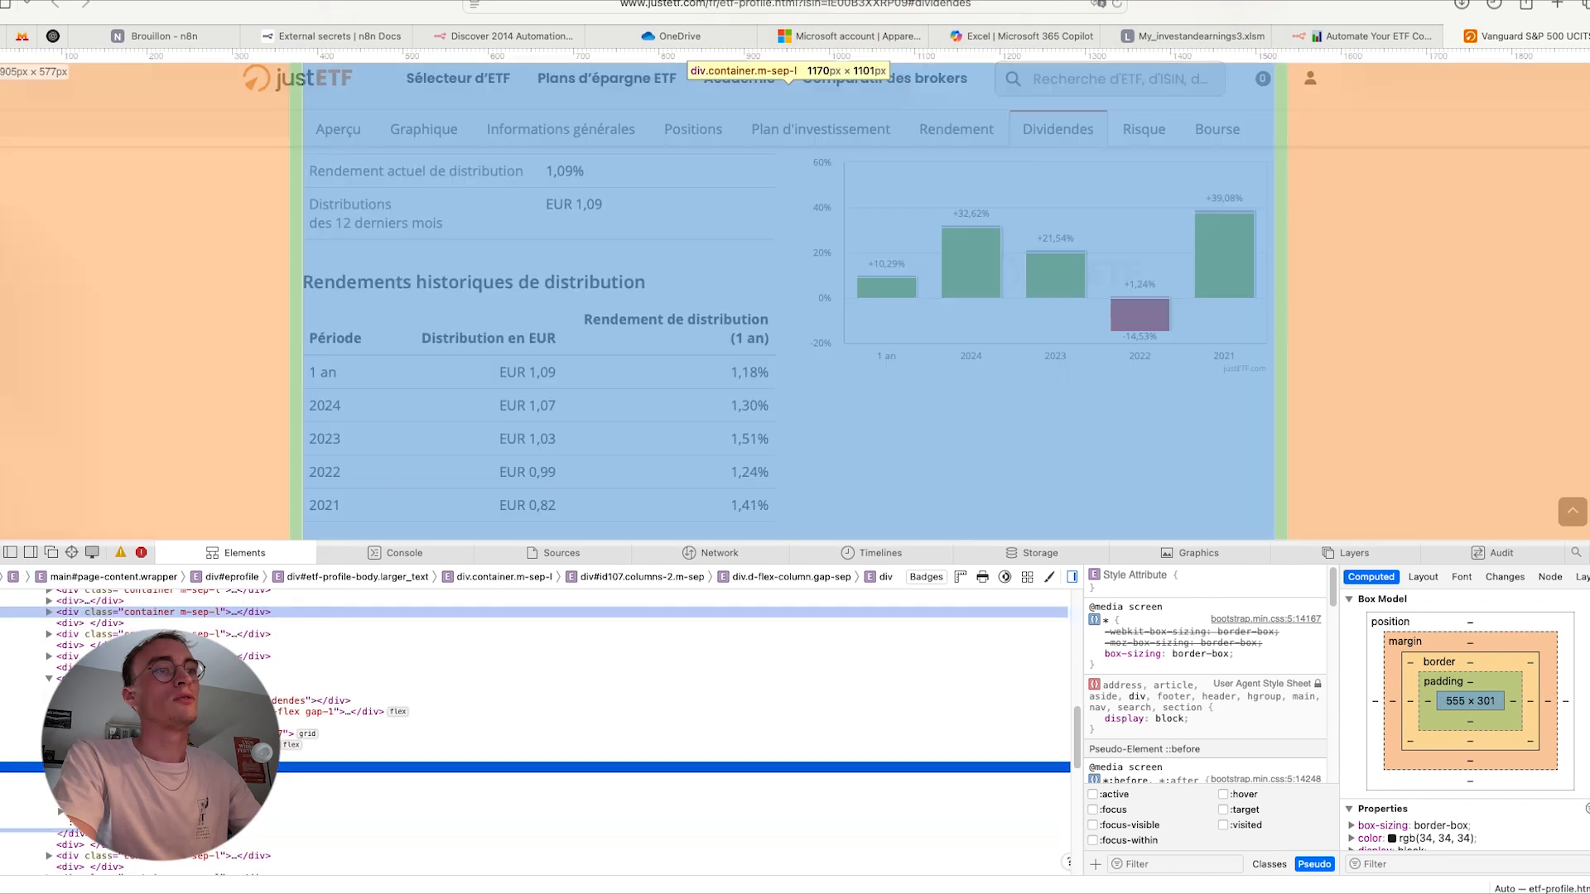
scroll(444, 433, down, 1)
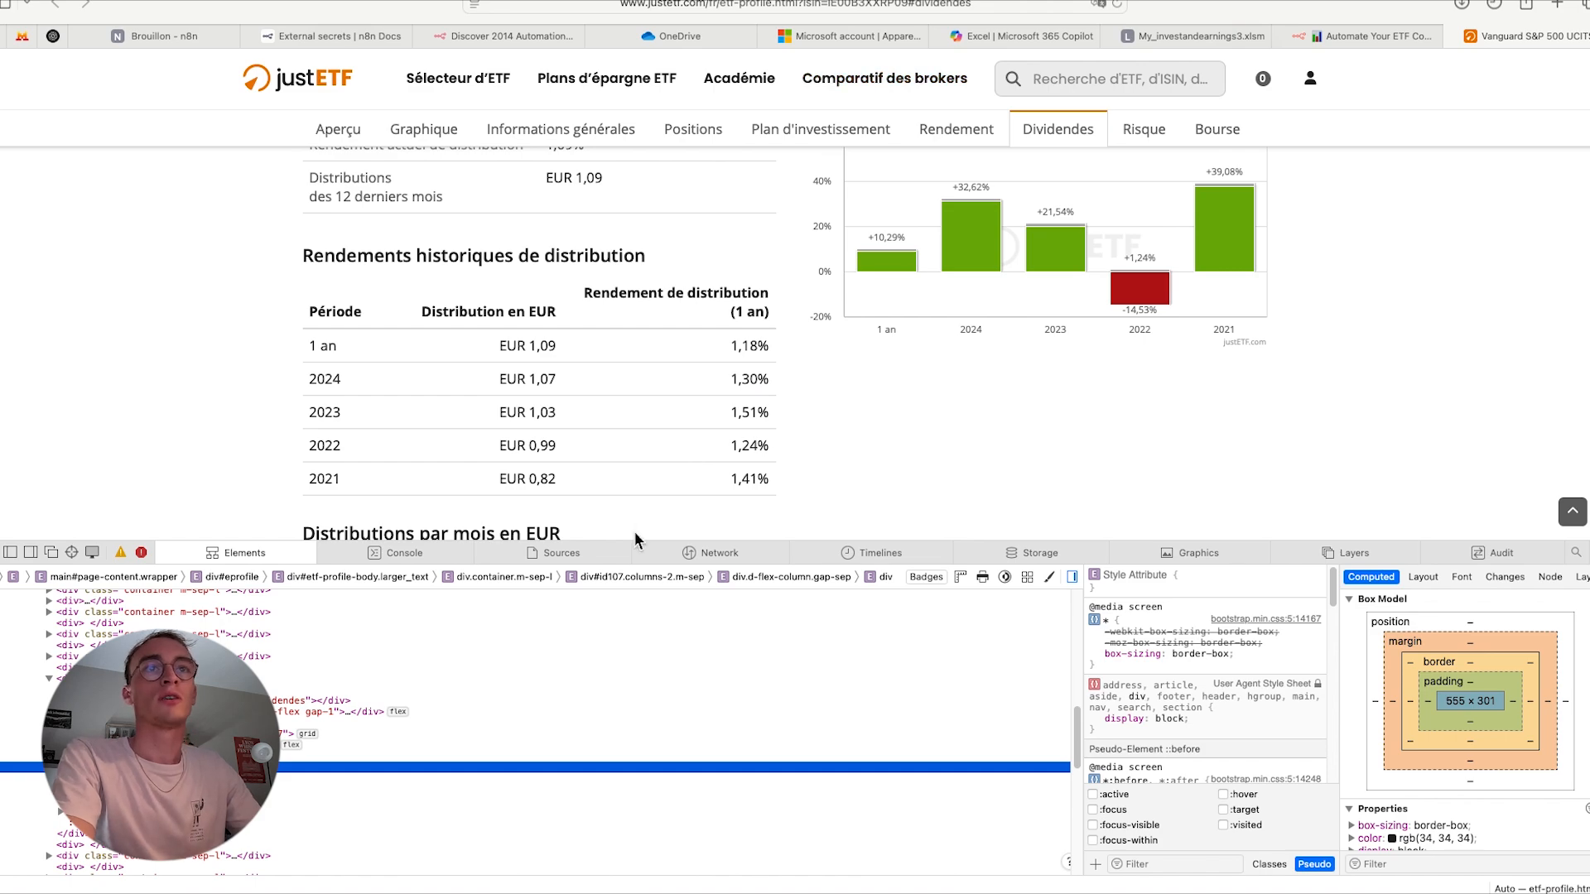
- Return to n8n, check the extracted columns against the justETF data, and go back to the canvas
key(ctrl+Left)
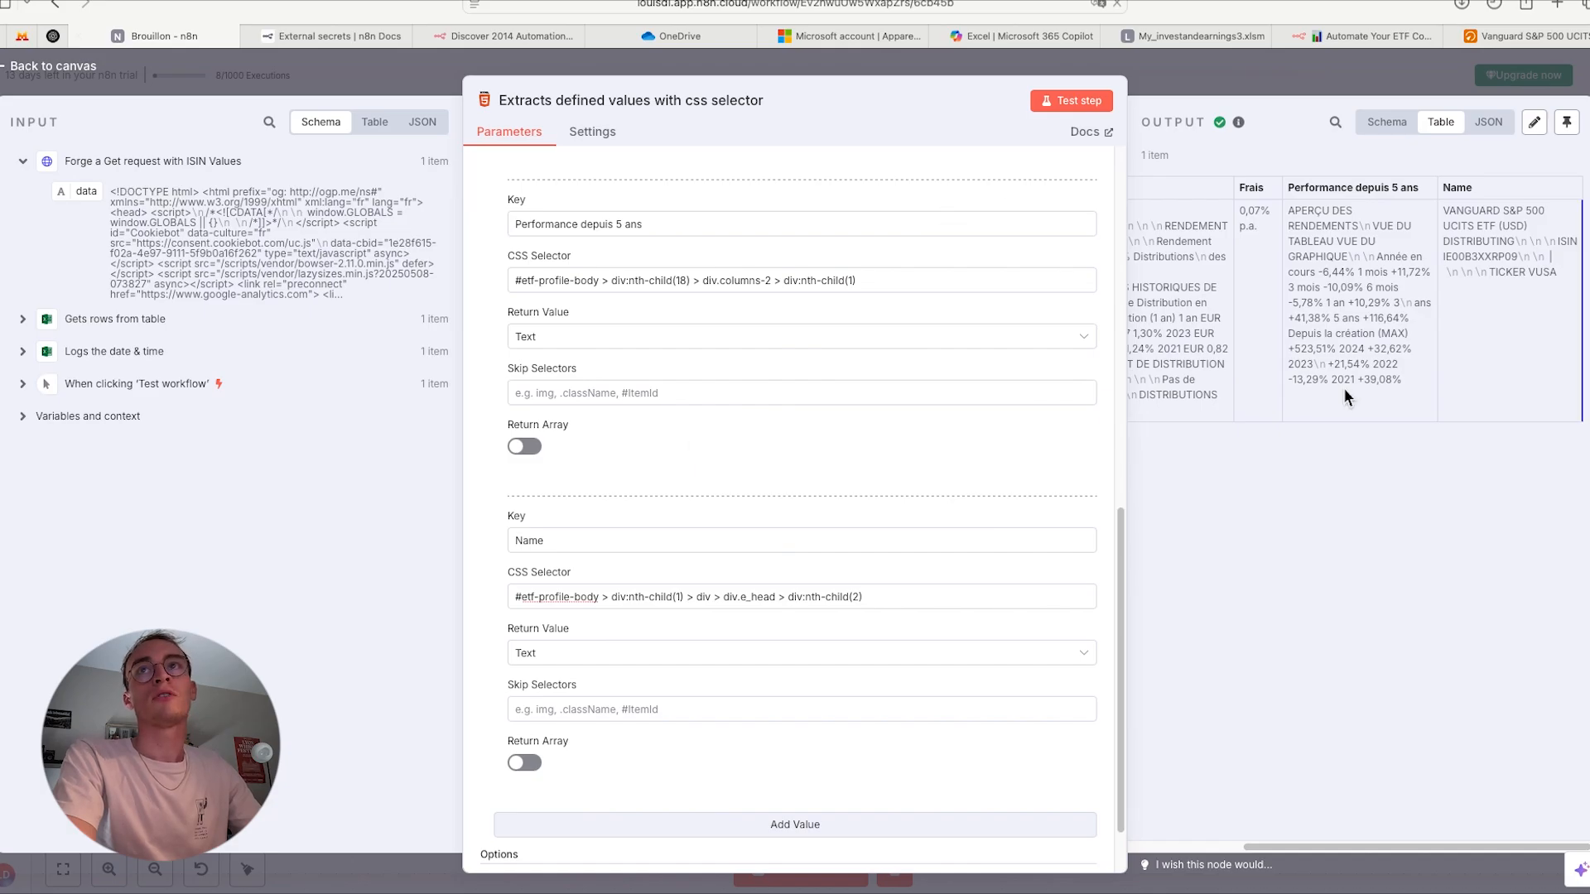
scroll(1343, 388, left, 4)
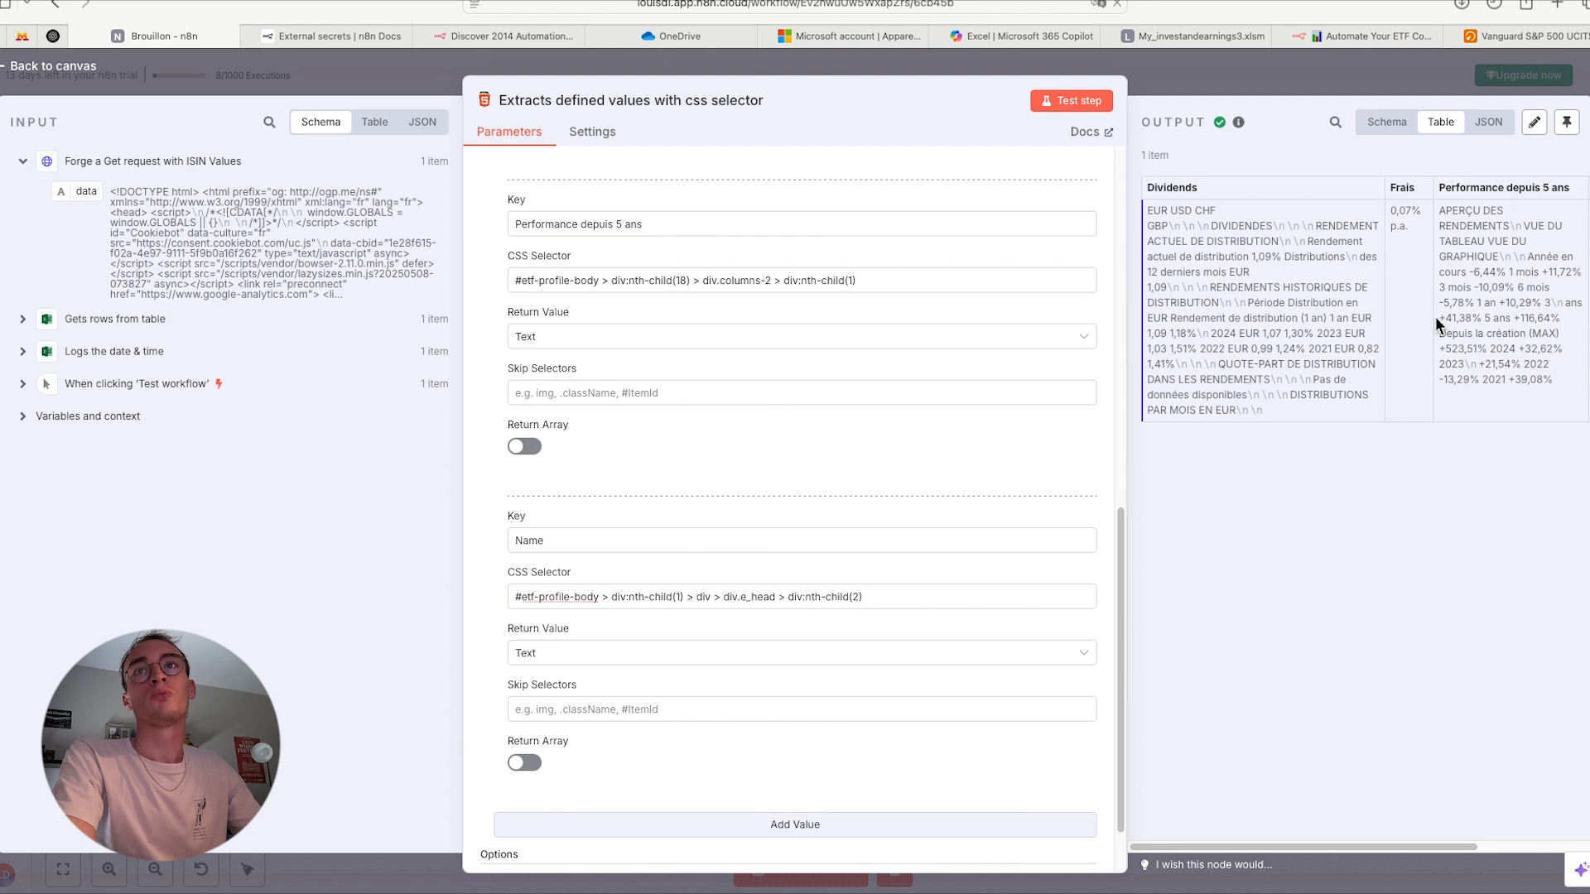
scroll(1434, 317, right, 3)
key(Escape)
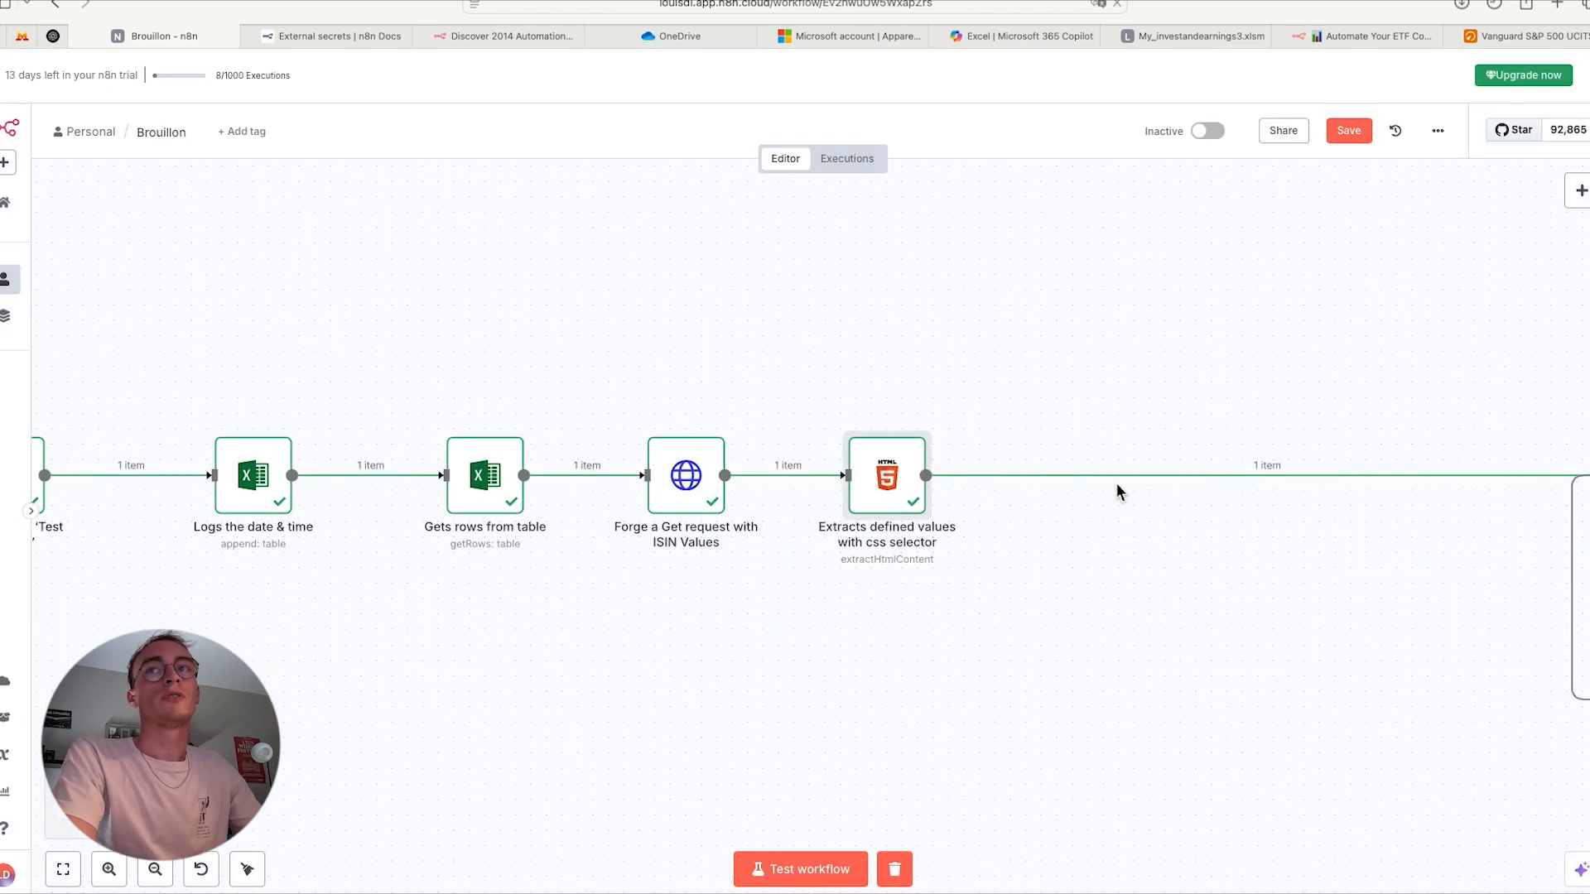
- Move the Loop Over Items node beside the CSS selector node and place 'Extracts defined values in better format' next to the loop
scroll(1253, 516, right, 1)
drag(1585, 500, 1091, 500)
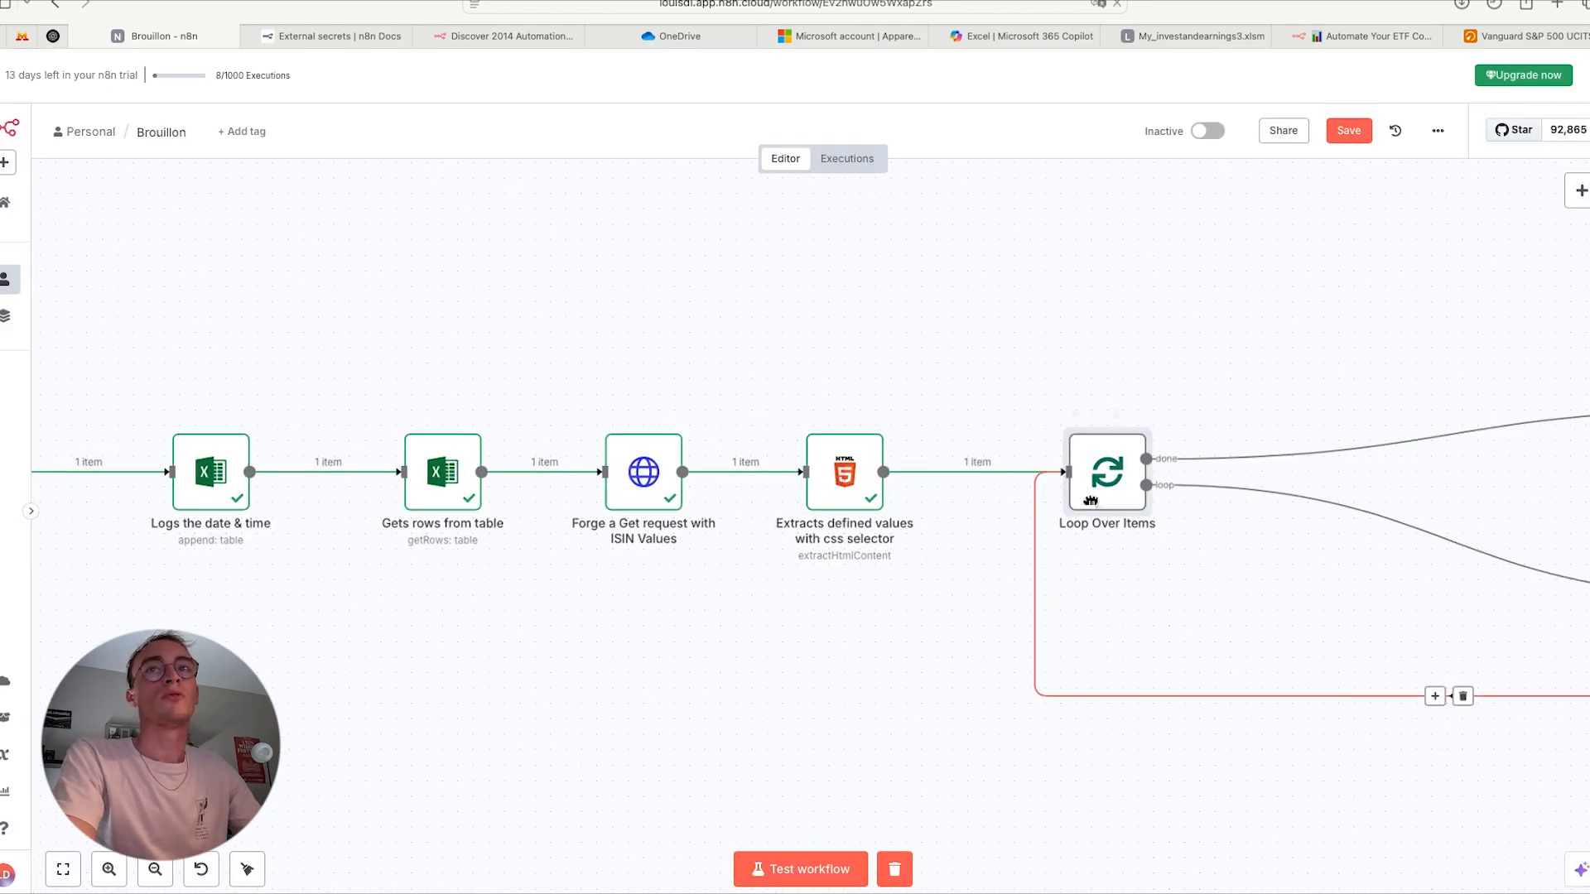
scroll(1209, 525, right, 2)
scroll(1209, 525, down, 1)
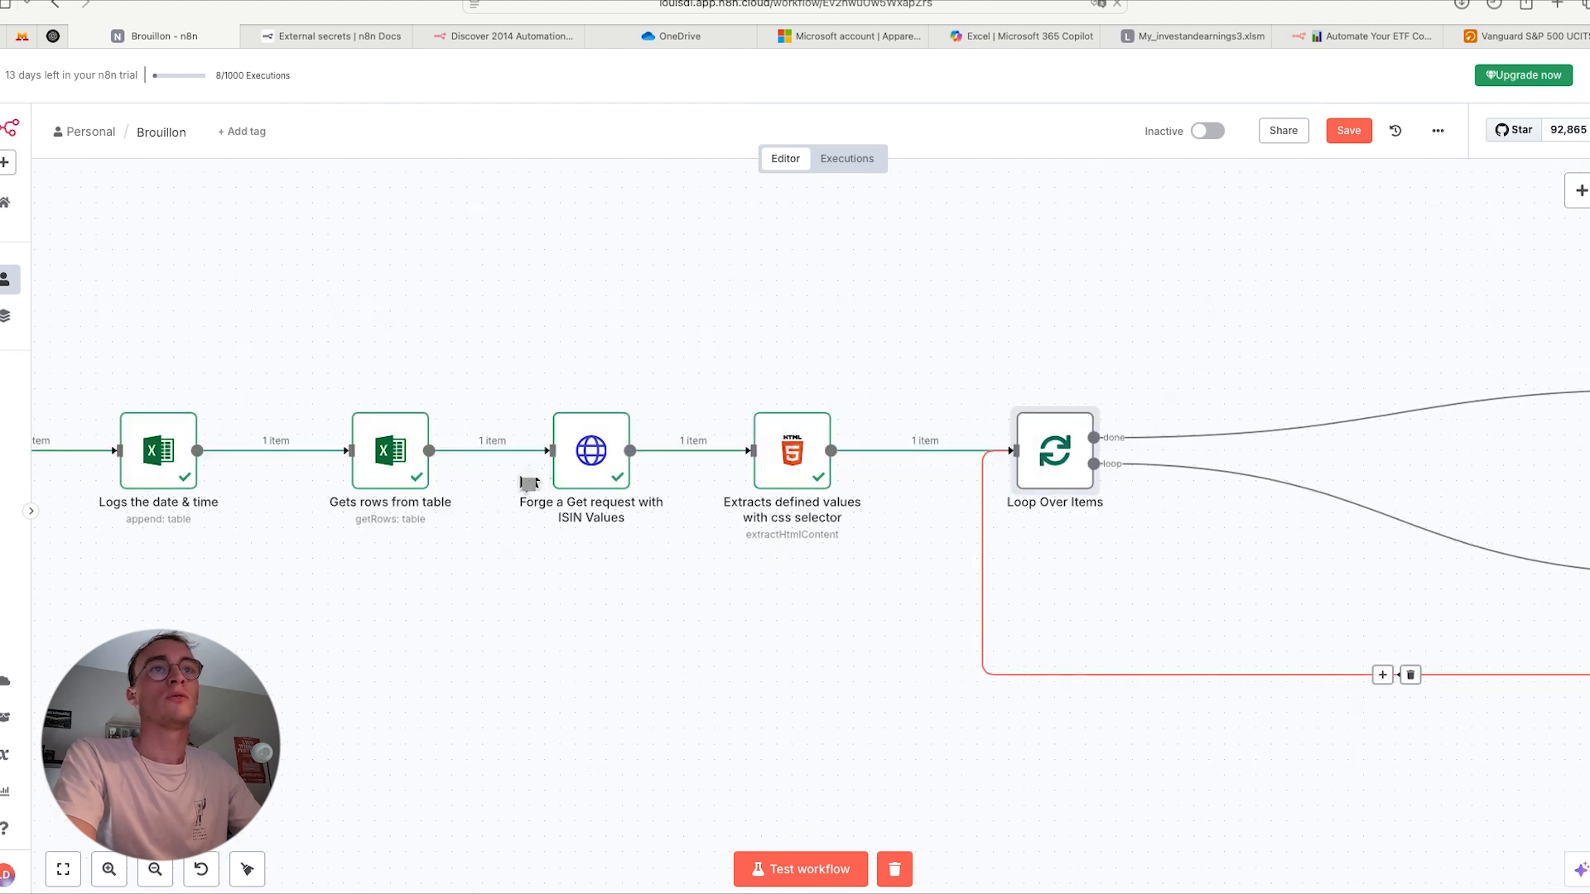
scroll(863, 540, right, 1)
scroll(863, 540, down, 1)
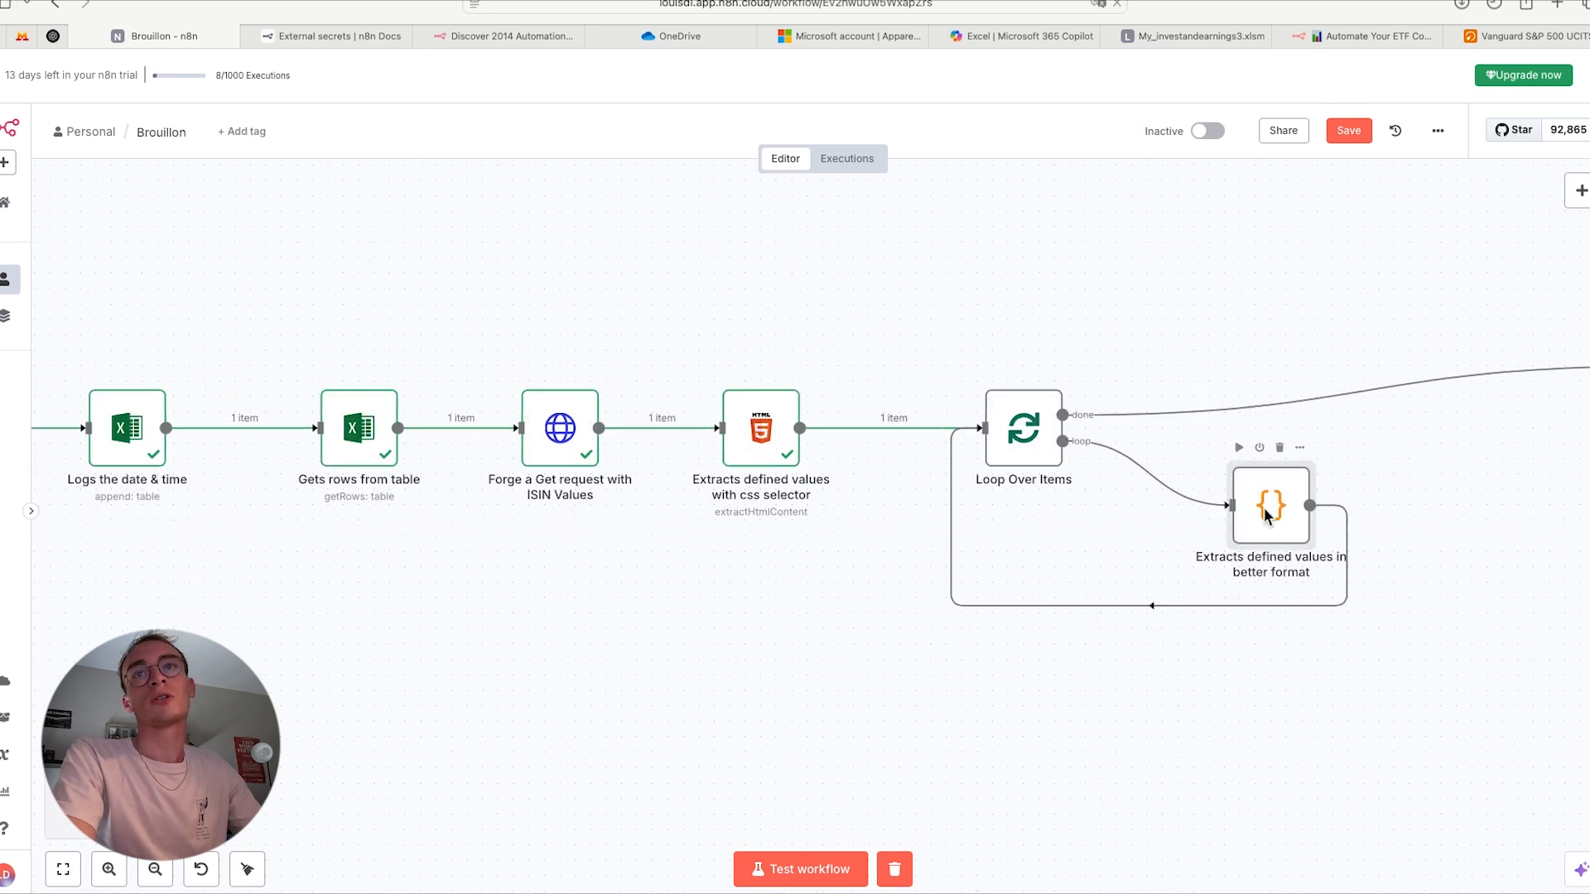
- Open the 'Extracts defined values in better format' code node and execute its previous nodes to load the input data
double_click(1268, 507)
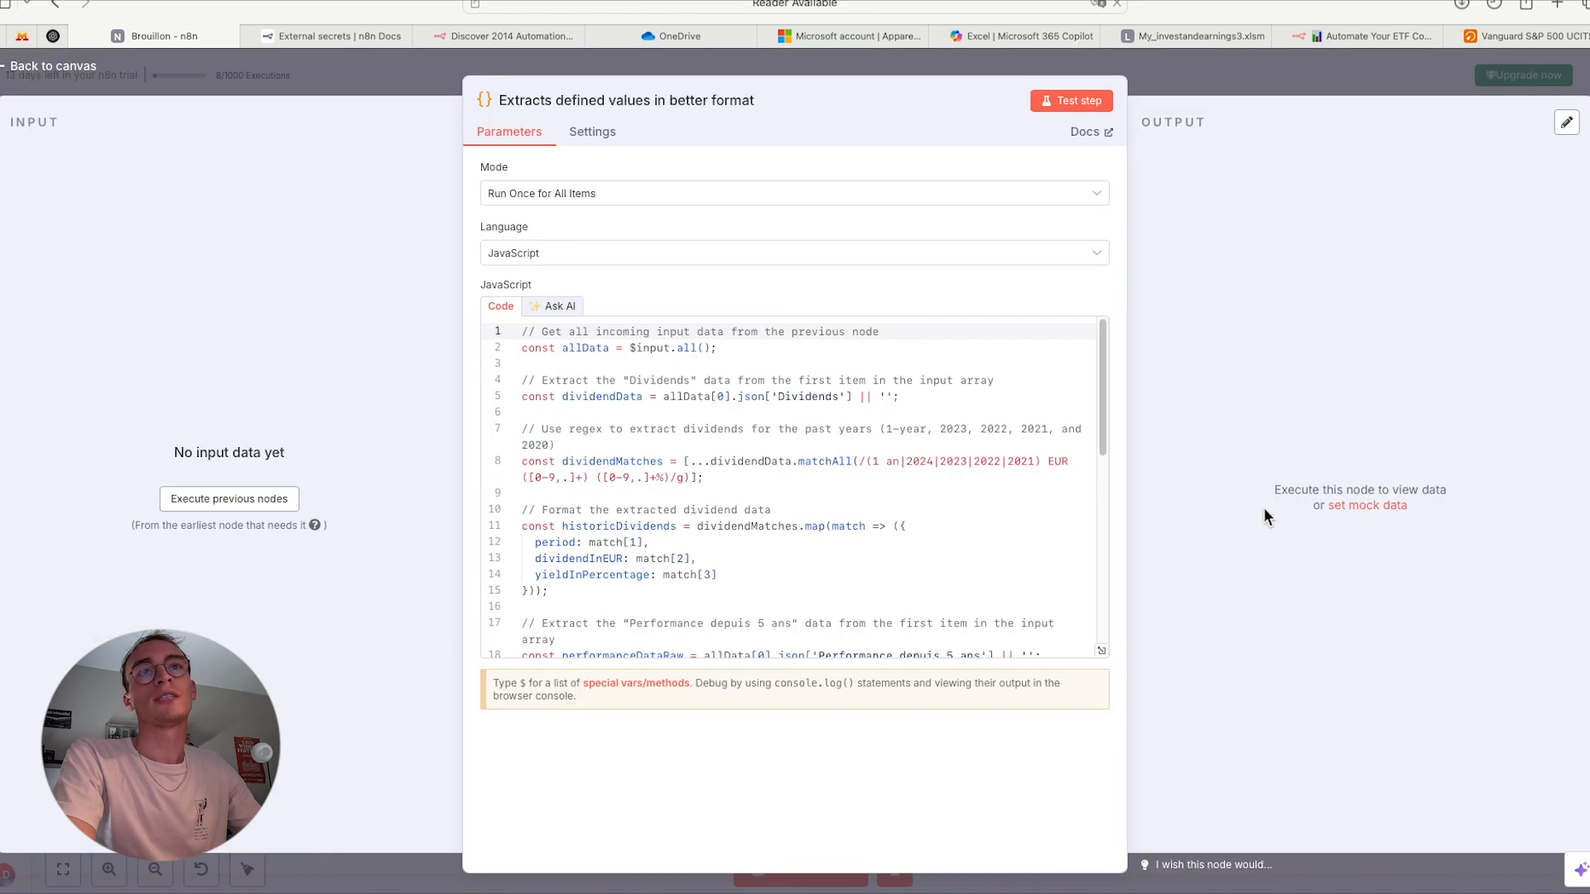
key(Escape)
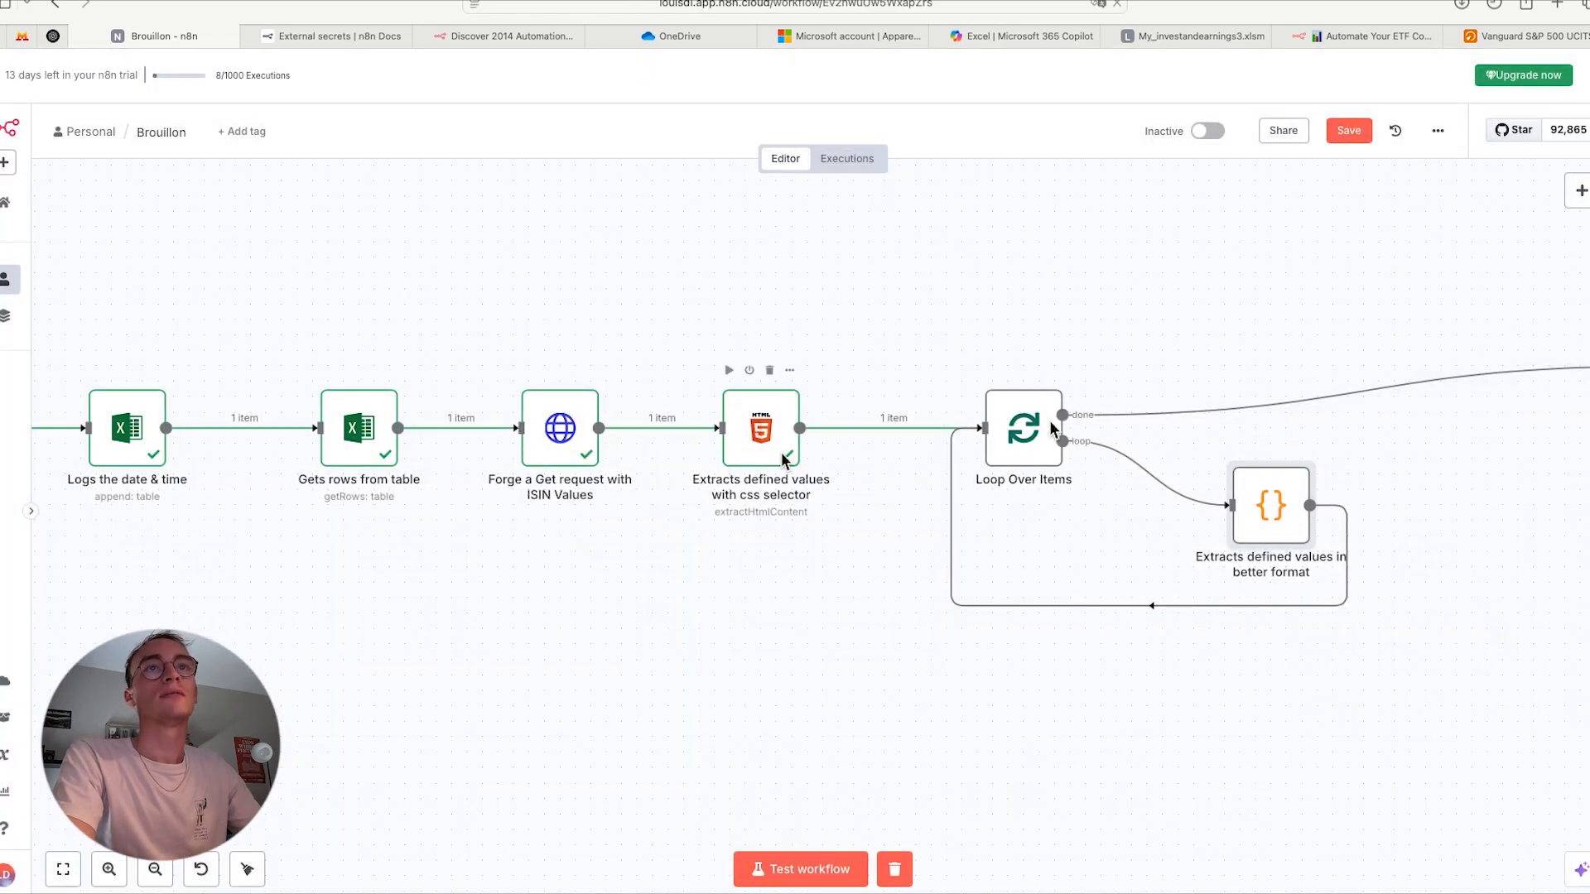
double_click(1263, 532)
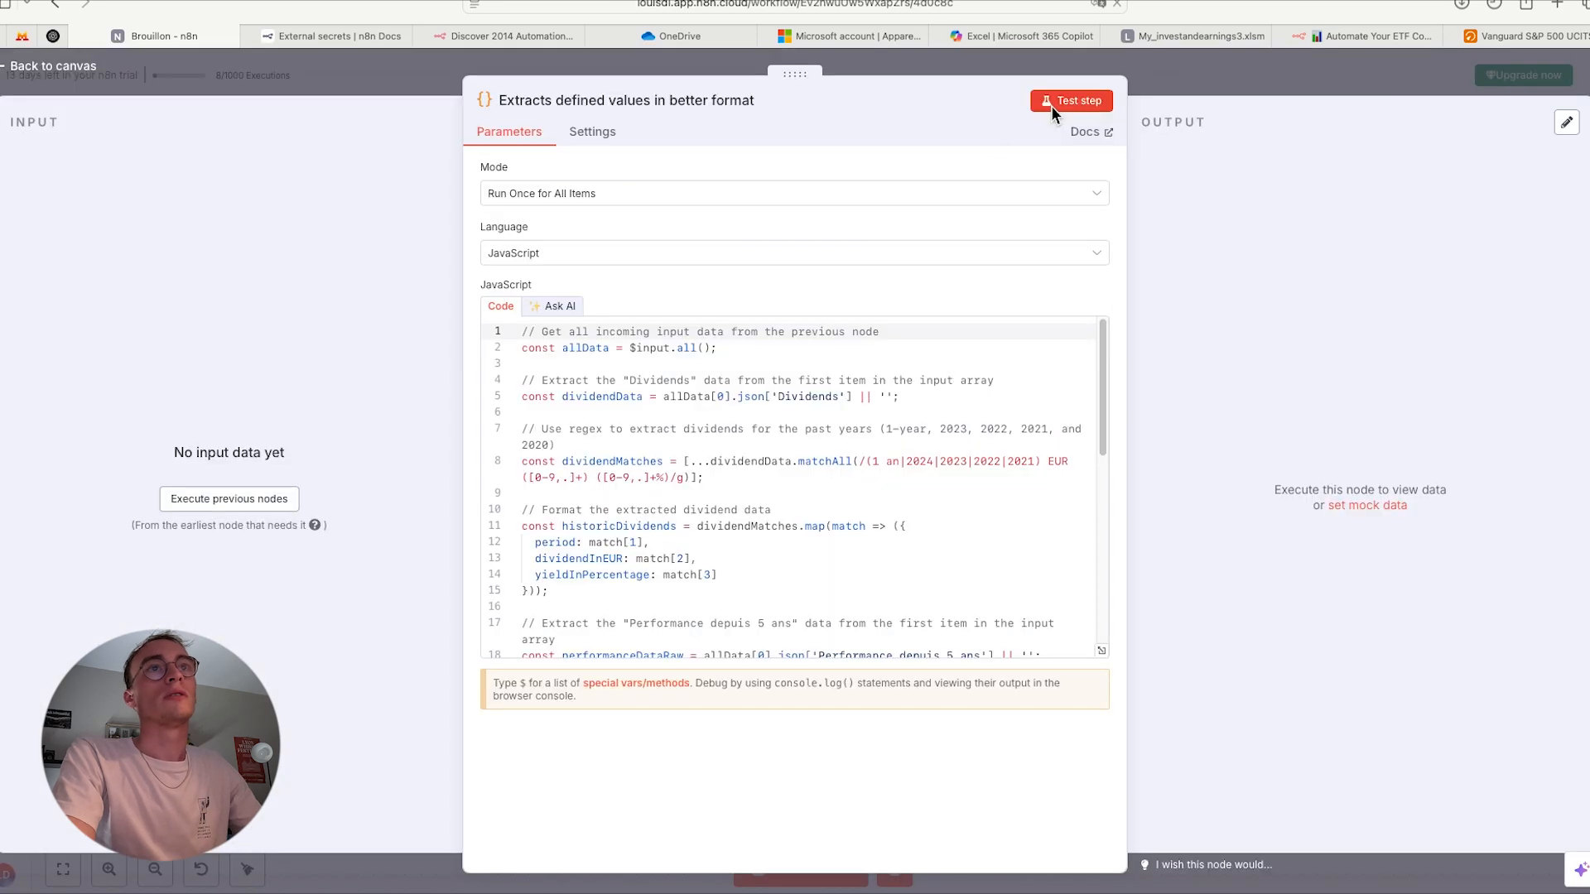
click(241, 498)
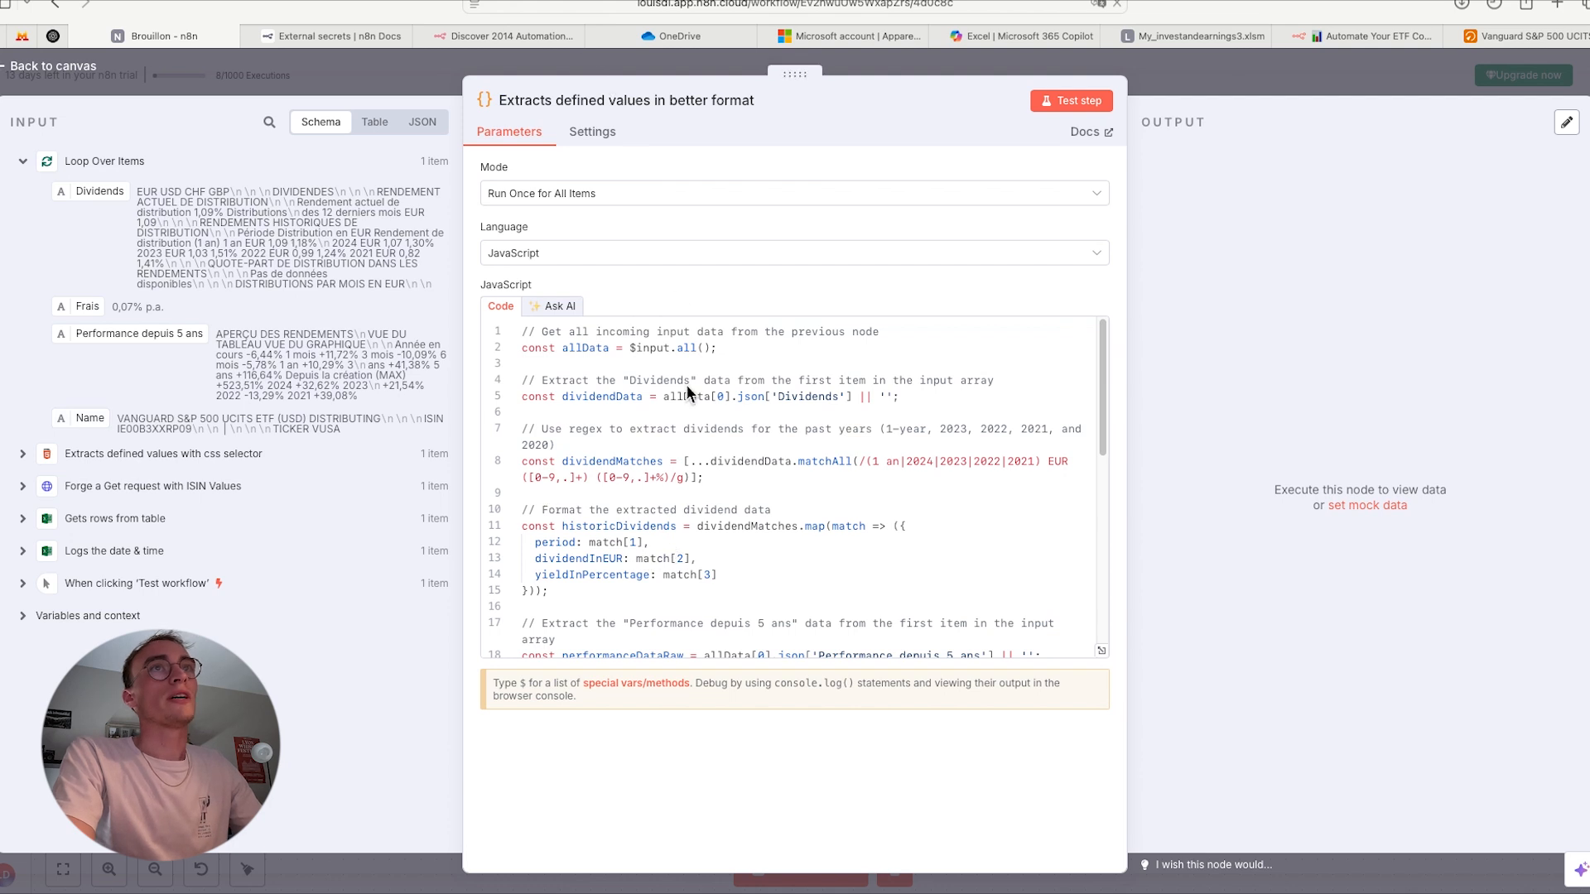
- Read through the JavaScript that extracts dividends, 5-year performance, fees and name, comparing it with the node's input data
key(Escape)
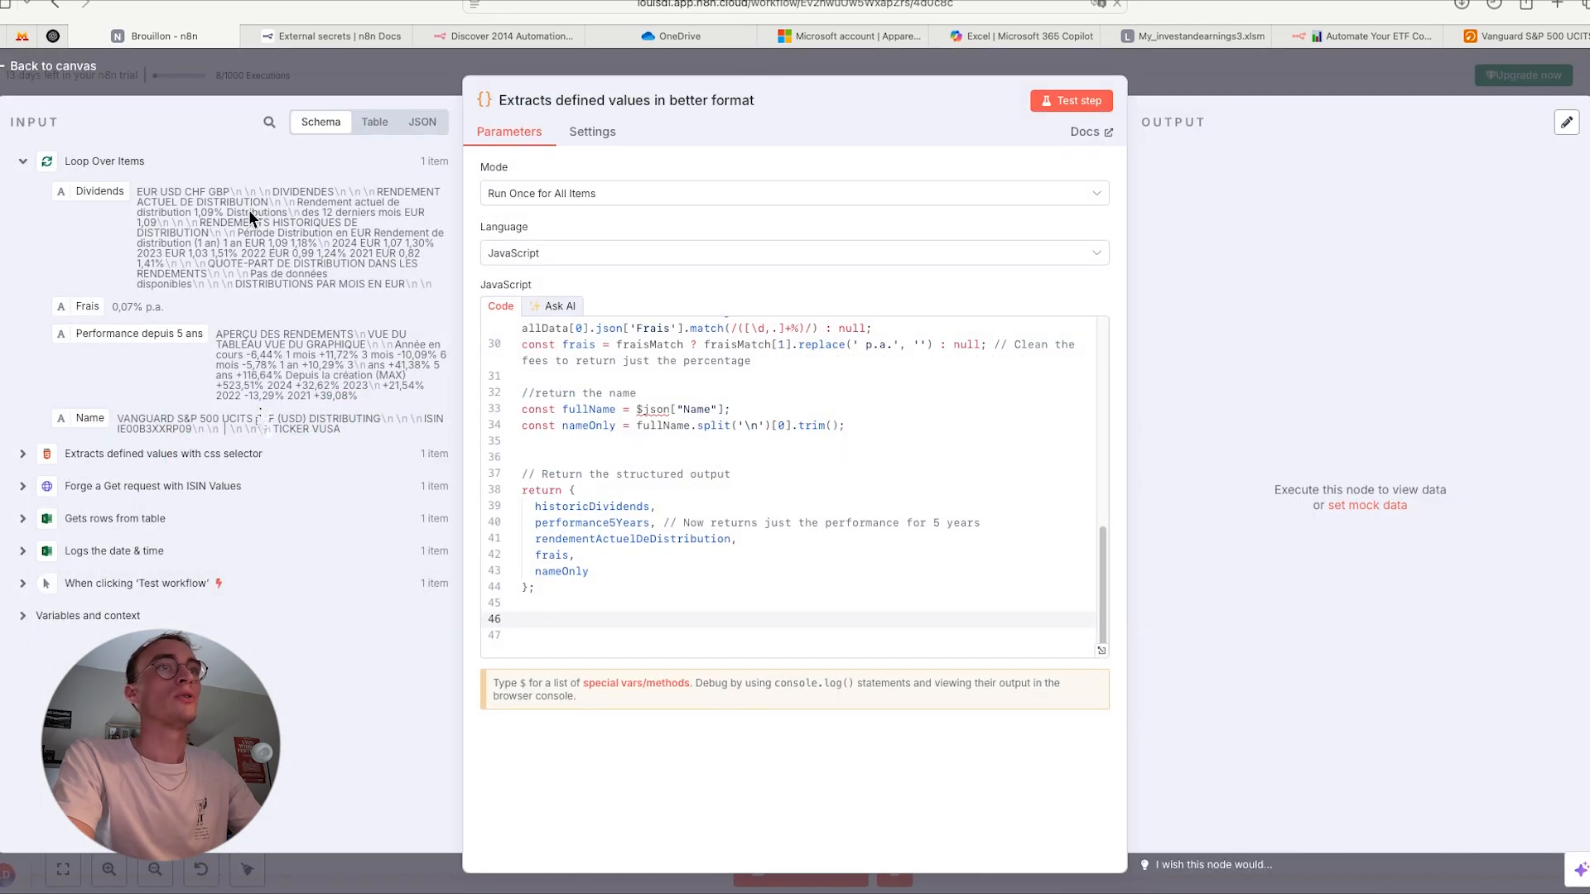
scroll(643, 515, up, 5)
scroll(638, 419, down, 5)
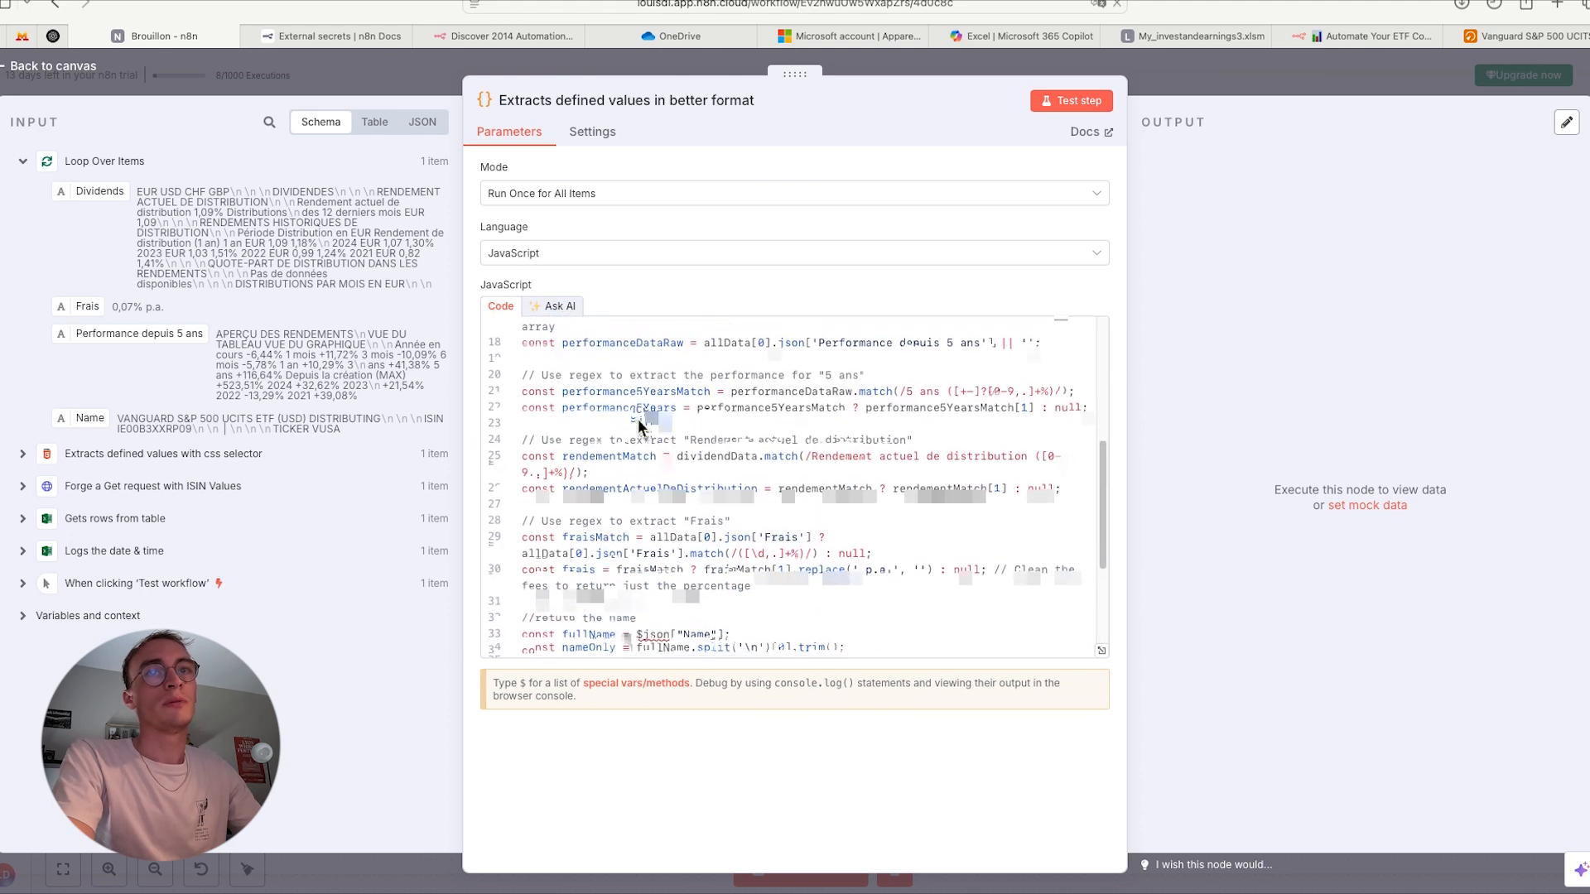
scroll(642, 529, down, 1)
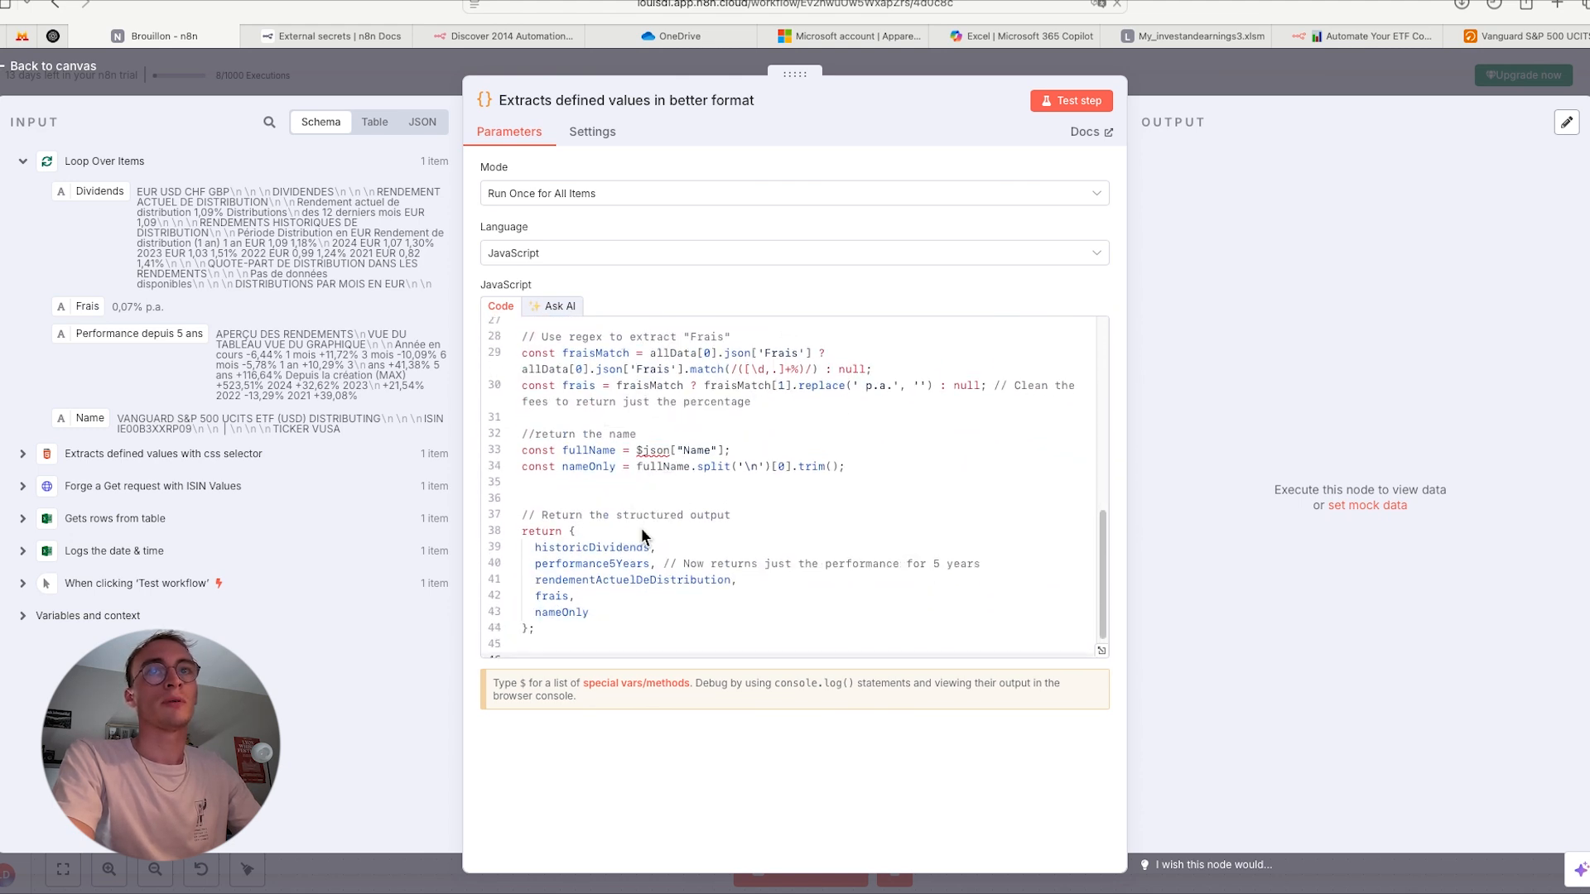
scroll(642, 528, up, 3)
scroll(642, 528, down, 3)
scroll(642, 528, up, 10)
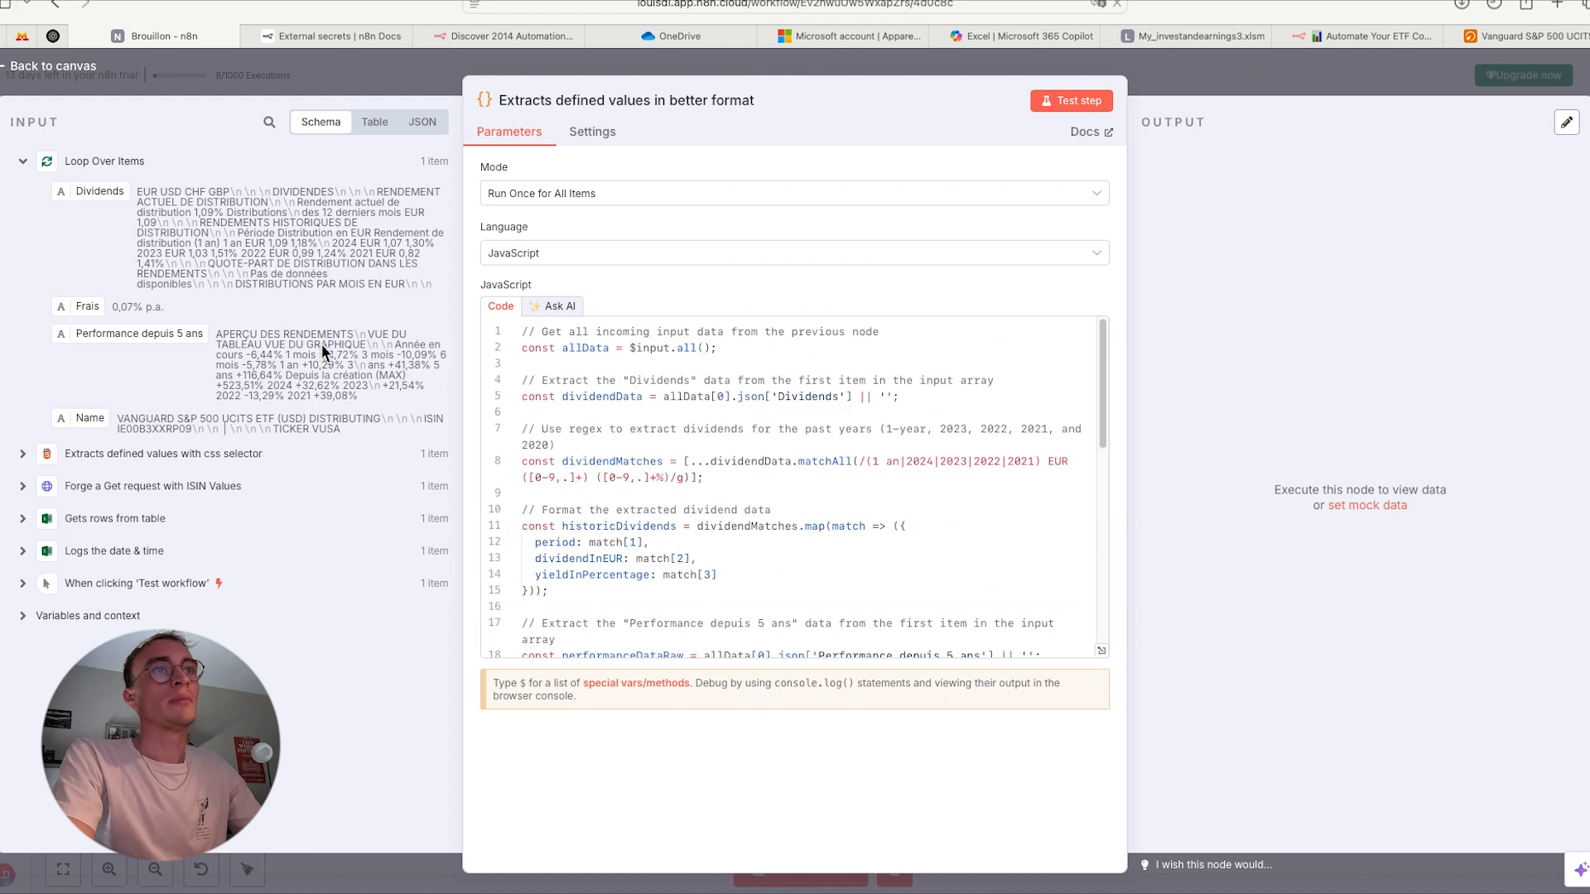
scroll(692, 561, down, 2)
scroll(692, 562, up, 2)
click(729, 499)
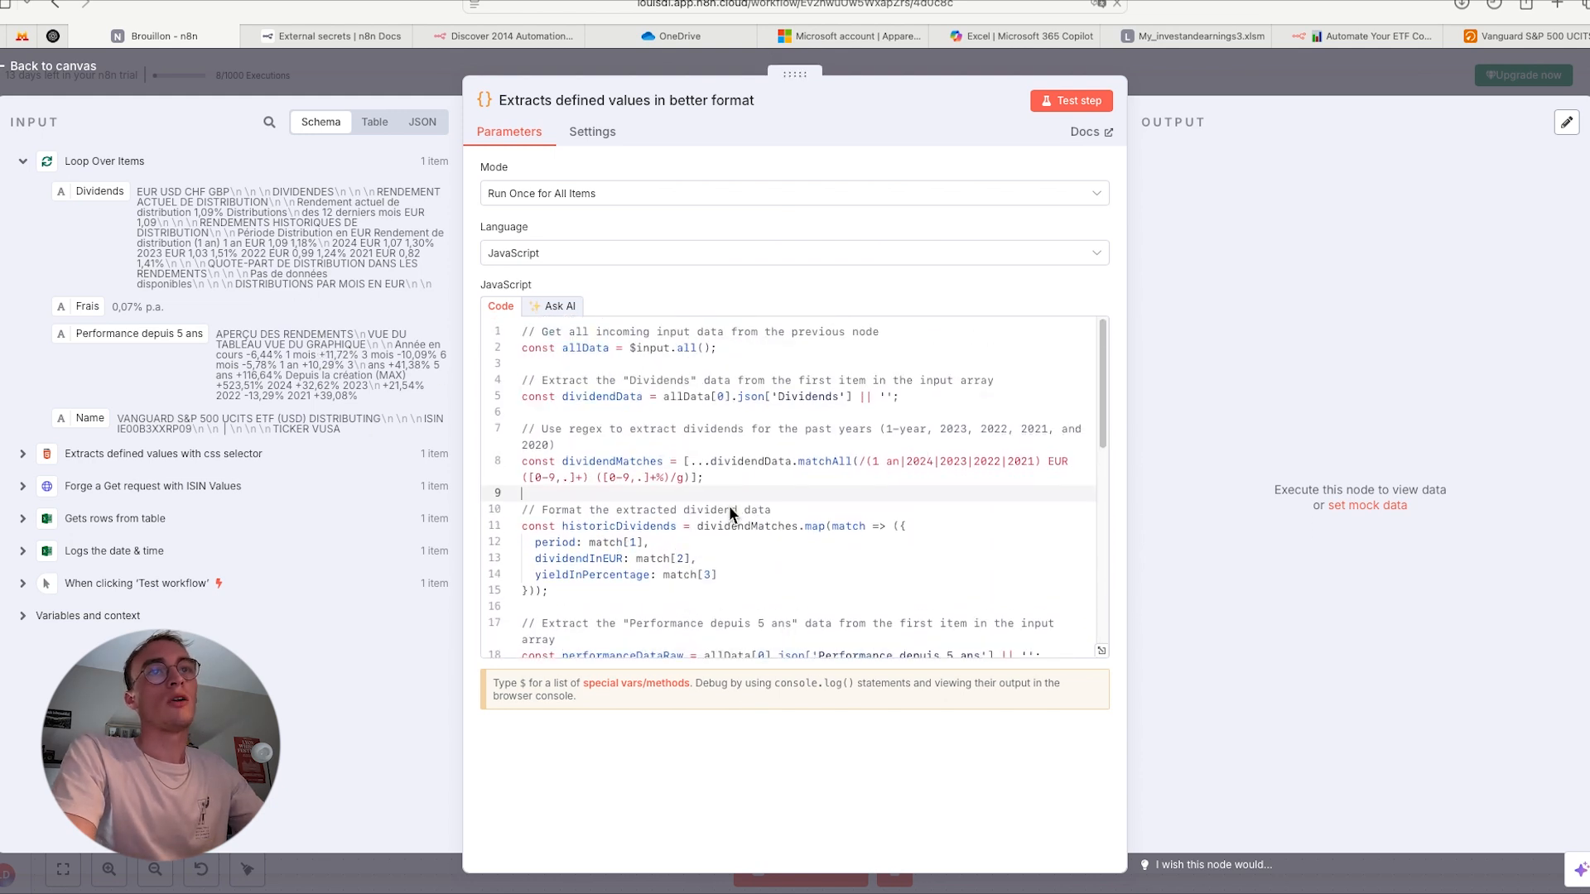
- Review the remaining code down to the return block that outputs historicDividends, performance5Years, rendementActuelDeDistribution, frais and nameOnly
scroll(729, 505, down, 2)
scroll(729, 506, down, 7)
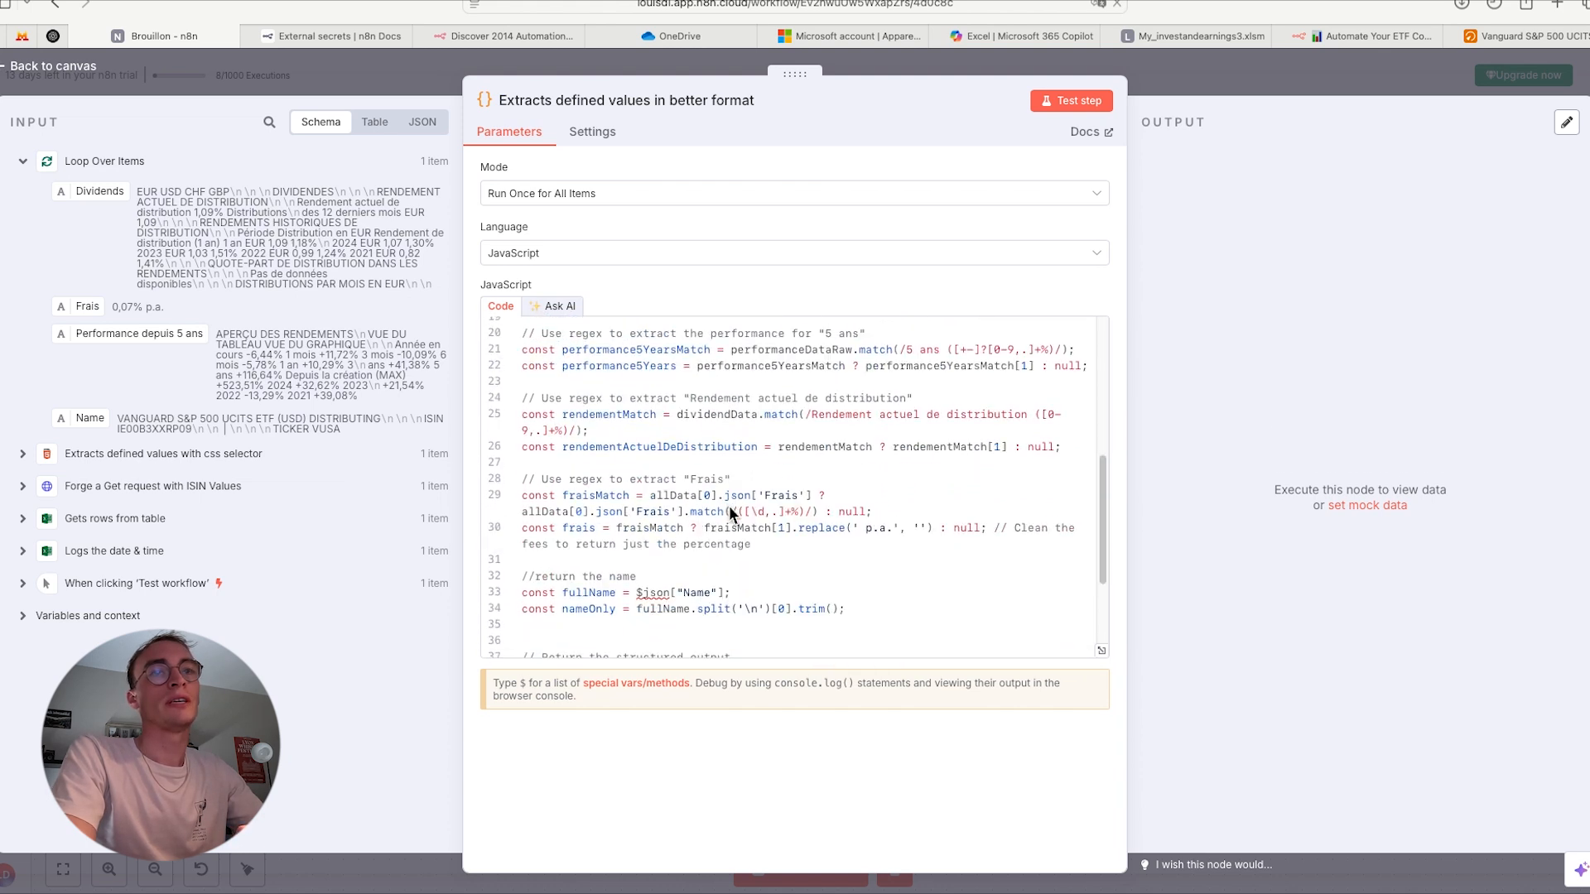
scroll(731, 514, down, 2)
scroll(733, 502, up, 10)
scroll(733, 501, down, 5)
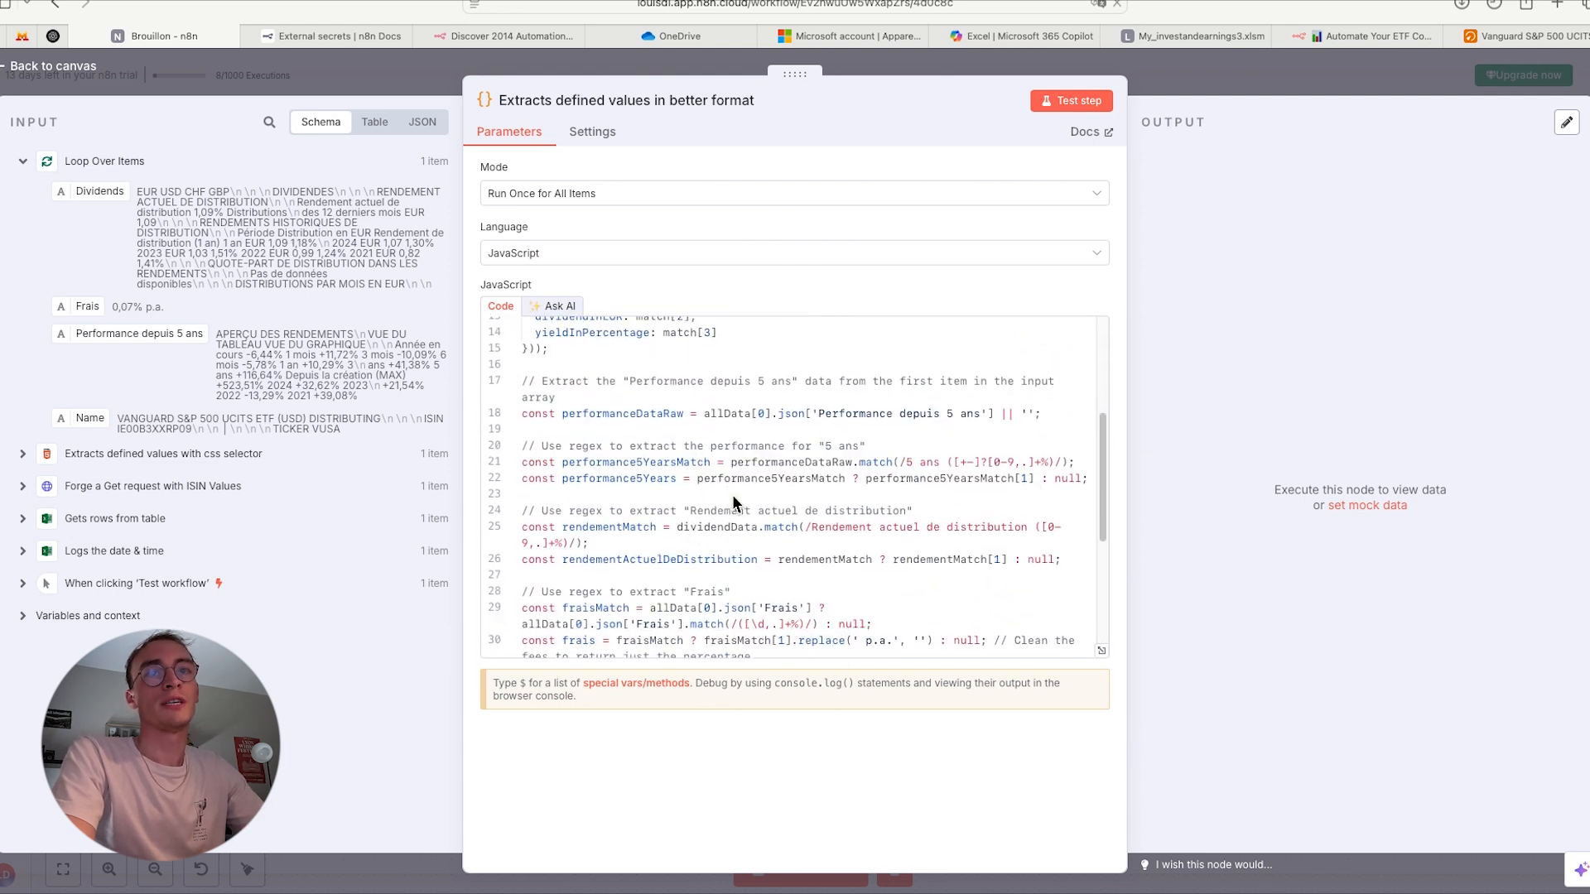
scroll(733, 501, down, 5)
scroll(733, 501, up, 7)
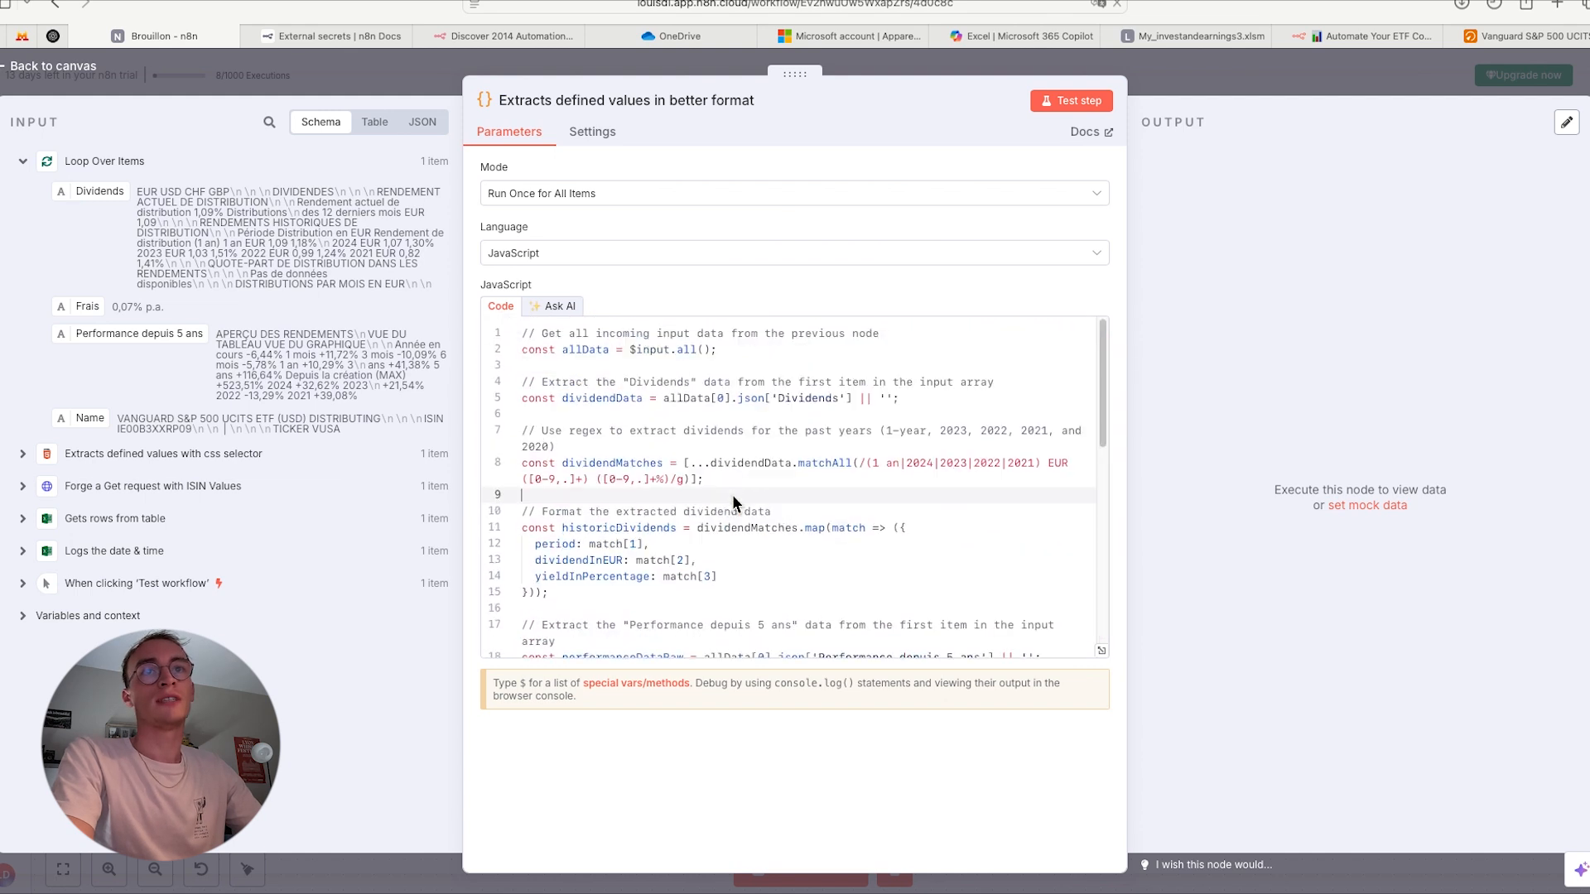
scroll(820, 482, down, 6)
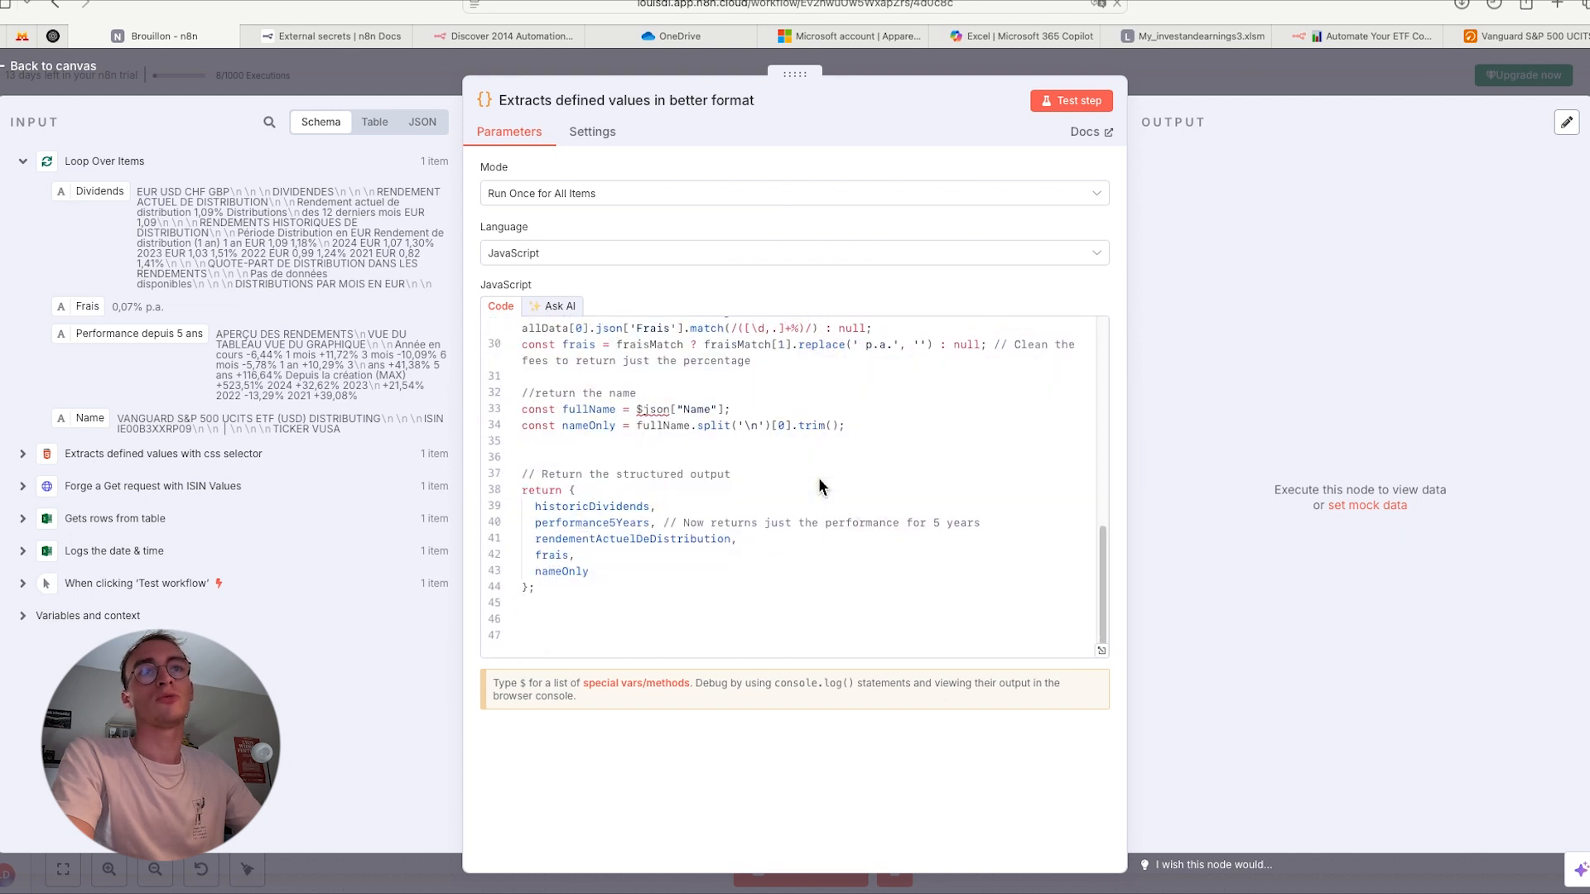
scroll(819, 479, up, 6)
- Test the code node and check its output columns through nameOnly, consulting the justETF page for comparison
click(1050, 100)
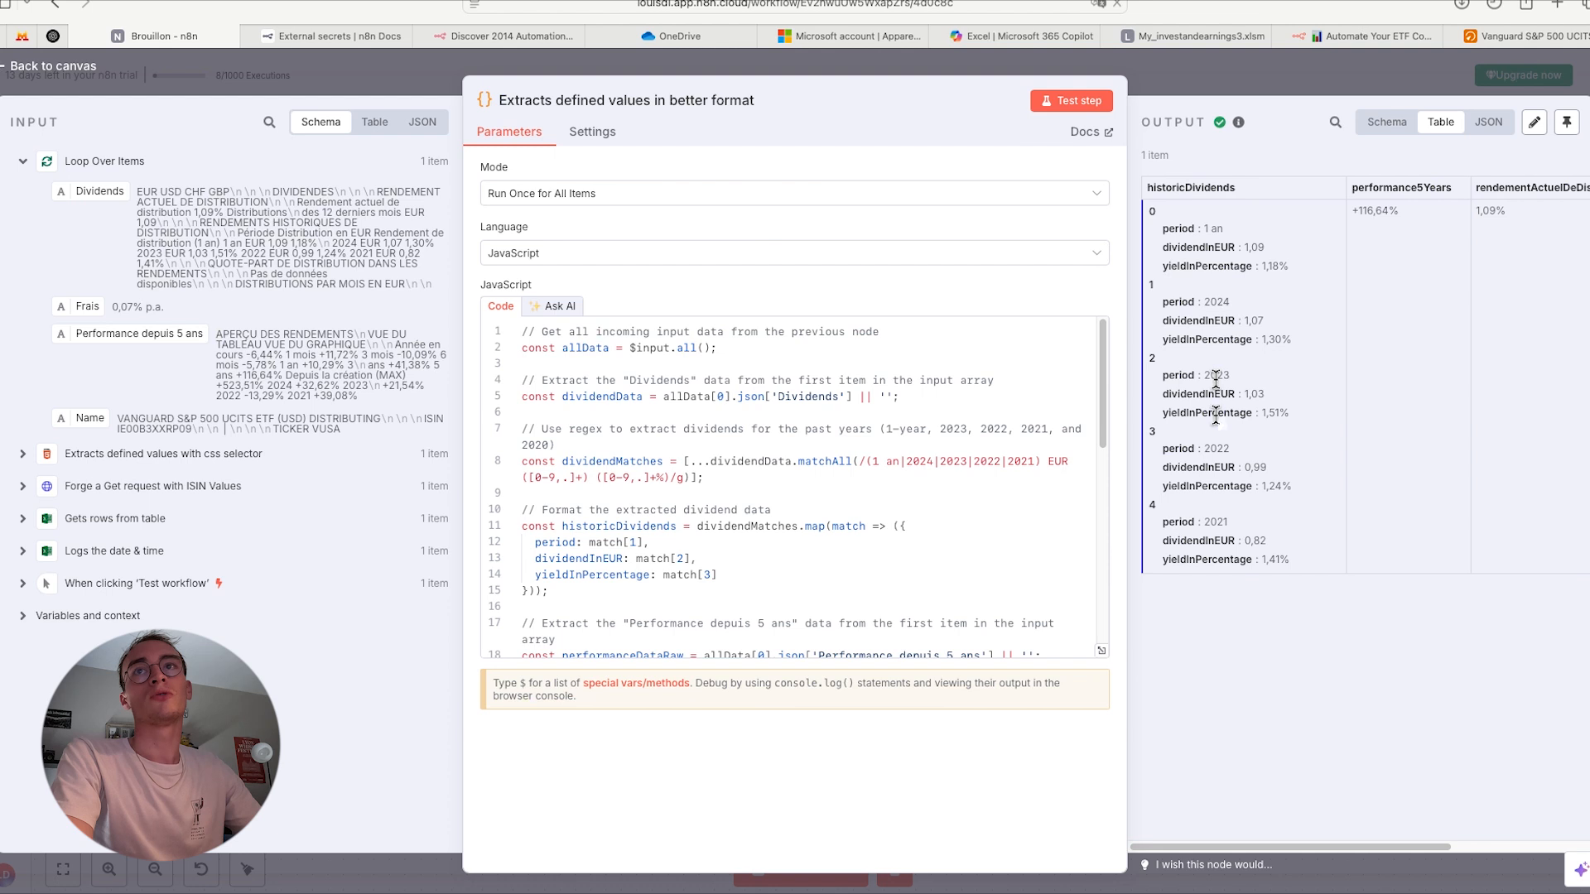
click(1565, 37)
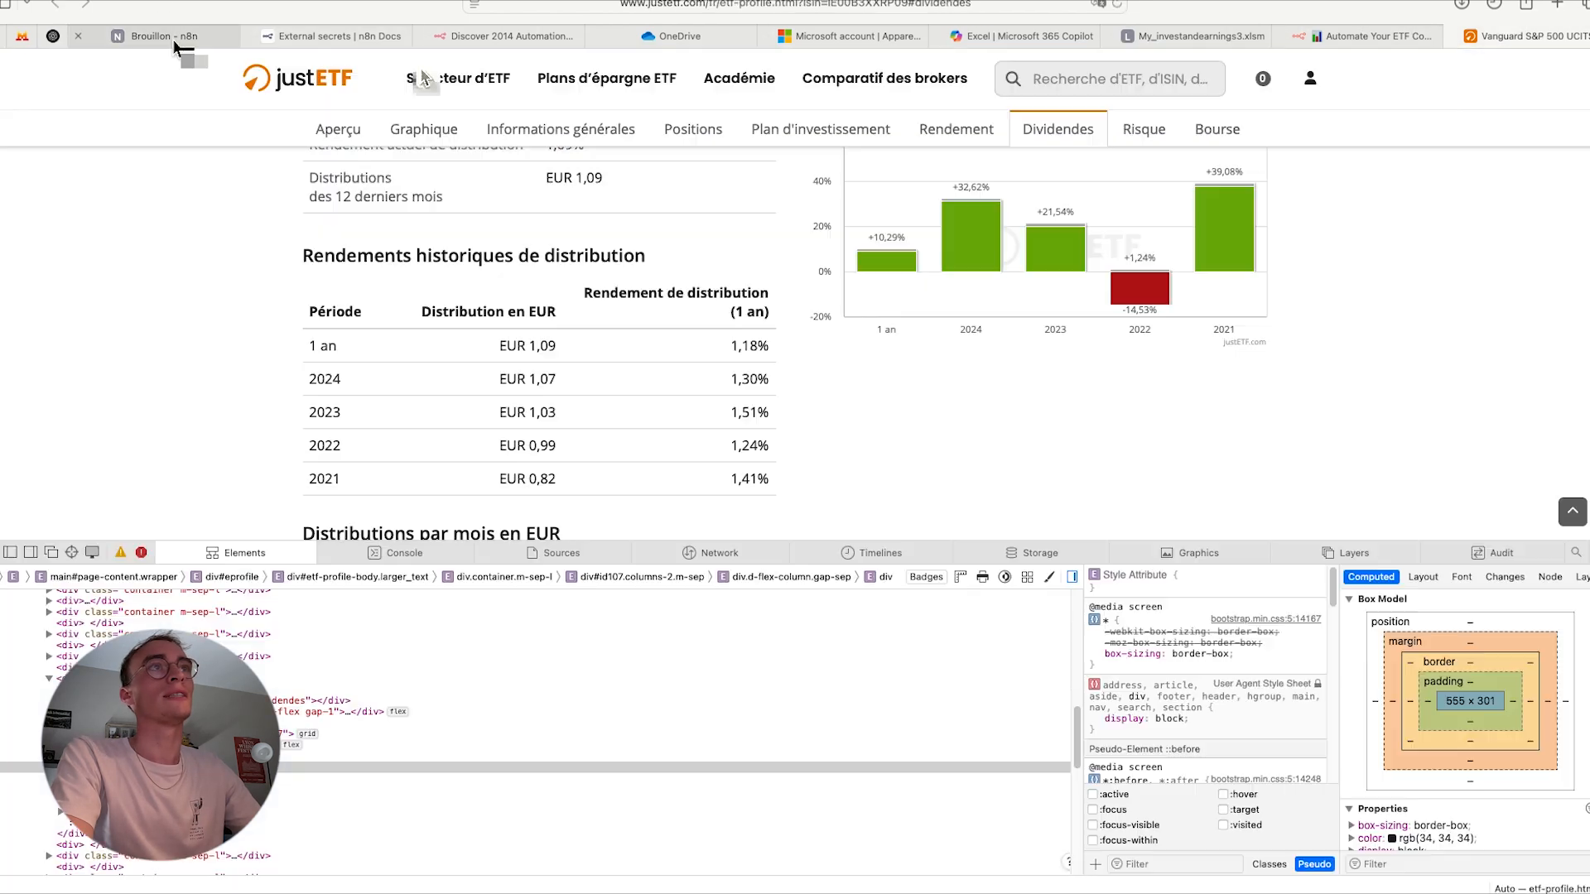
click(172, 38)
scroll(1350, 464, right, 5)
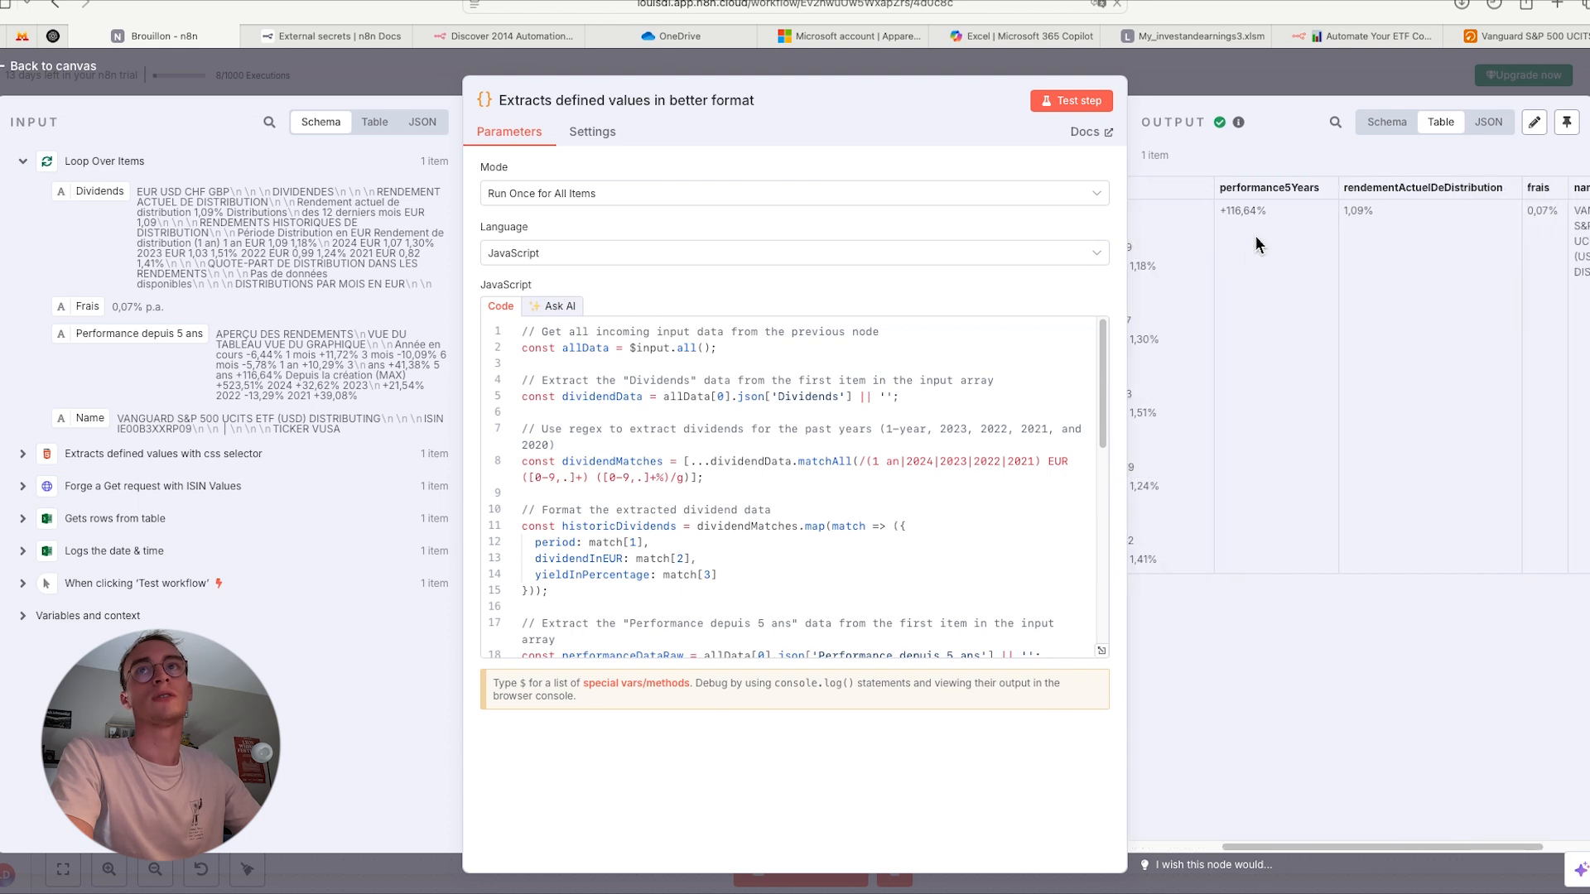
scroll(1421, 230, right, 2)
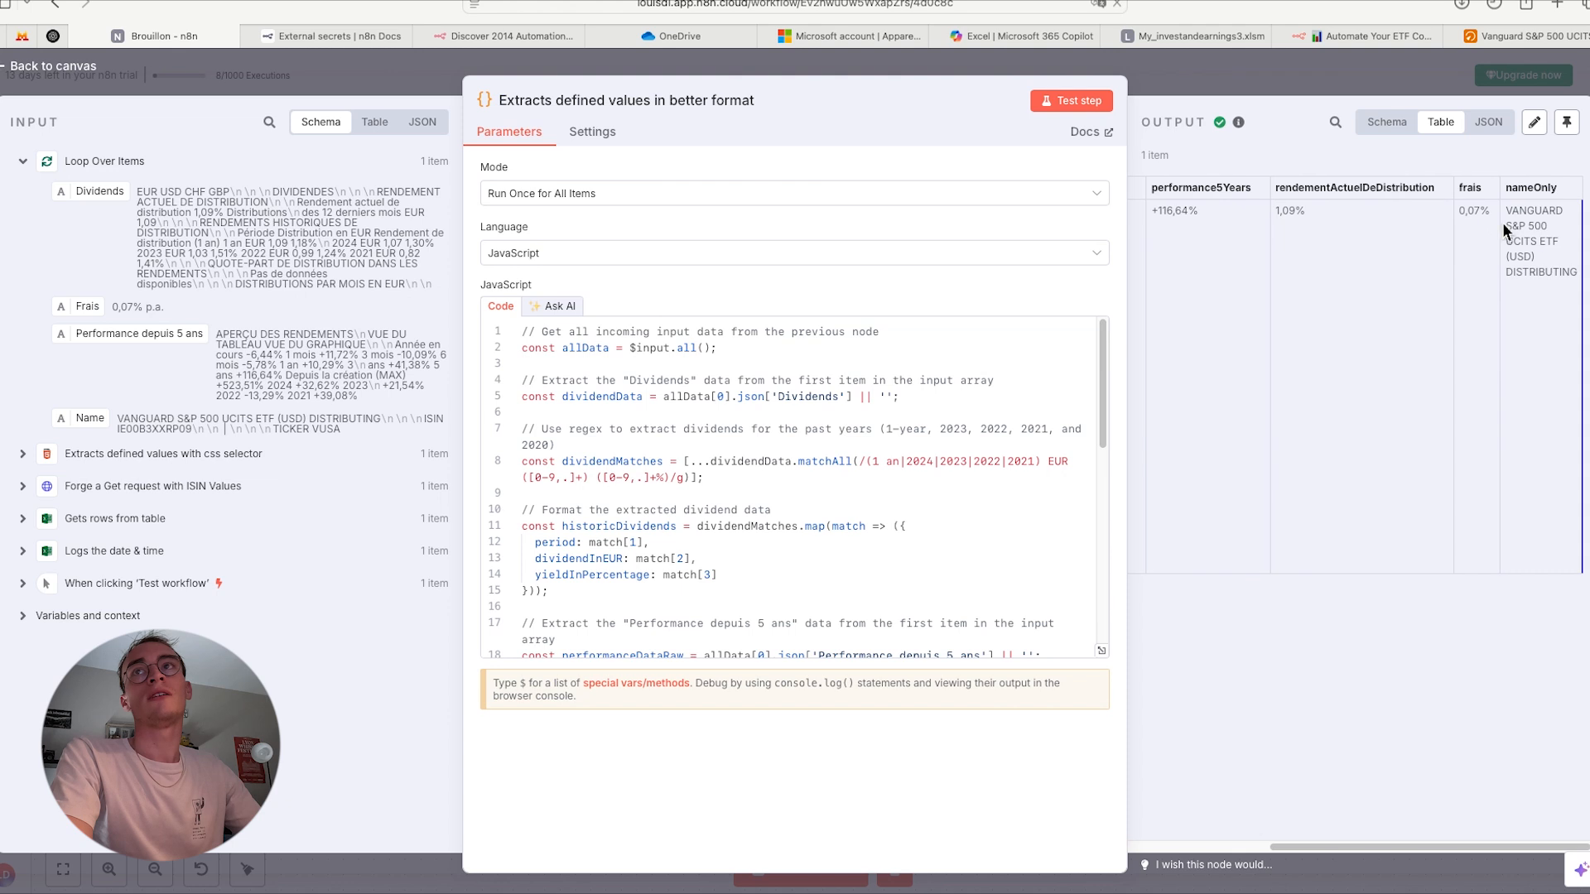
- Return to the canvas, test the whole workflow, and open the Edit Fields node to look through its input data
click(1214, 78)
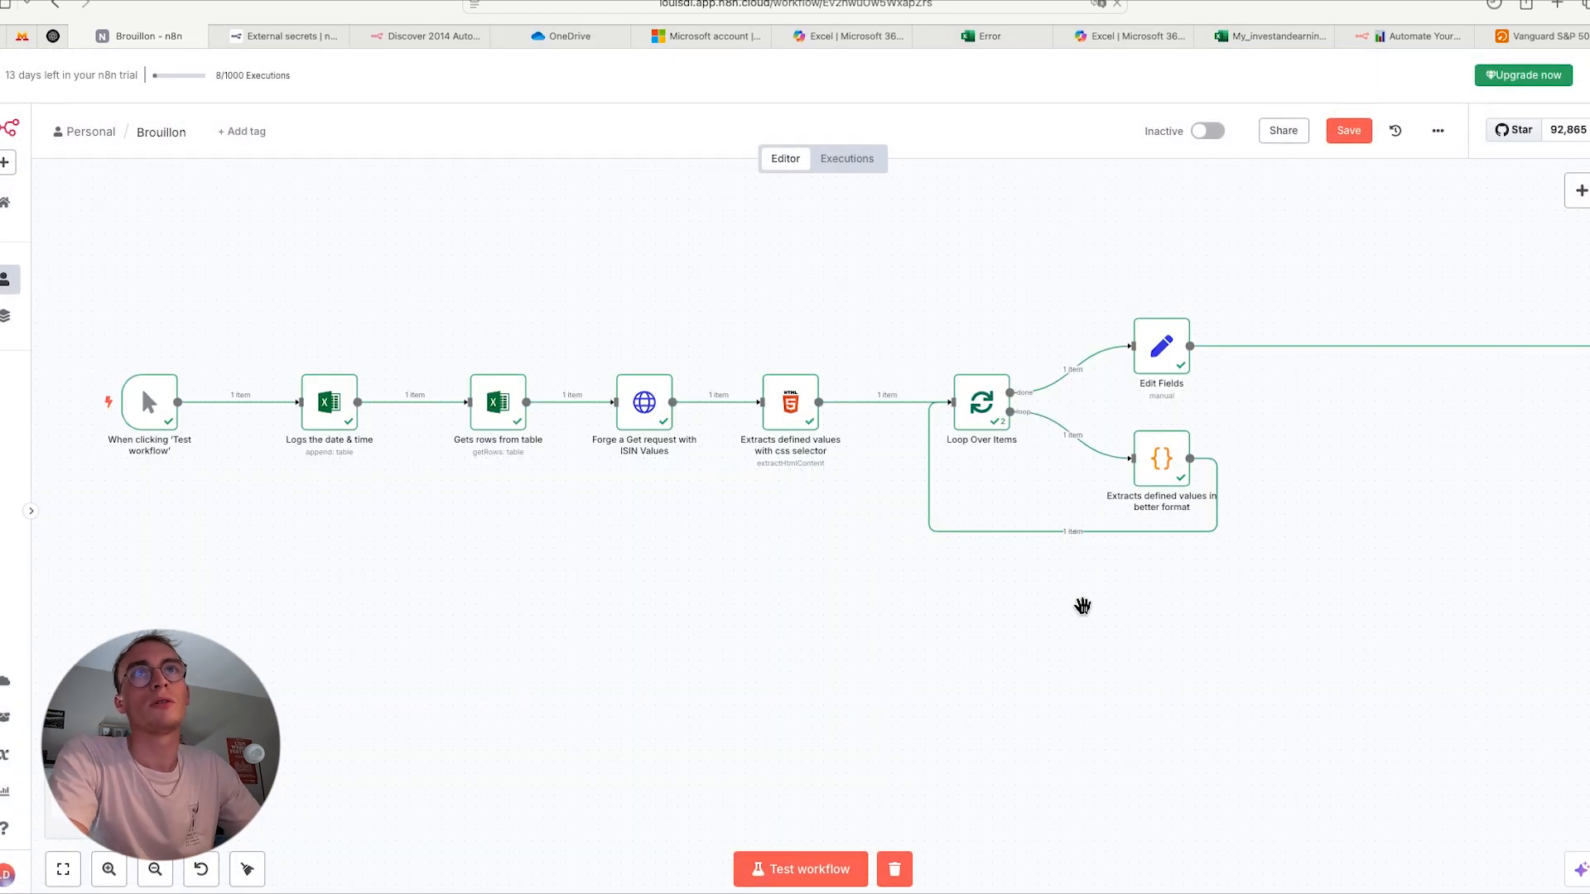
click(780, 877)
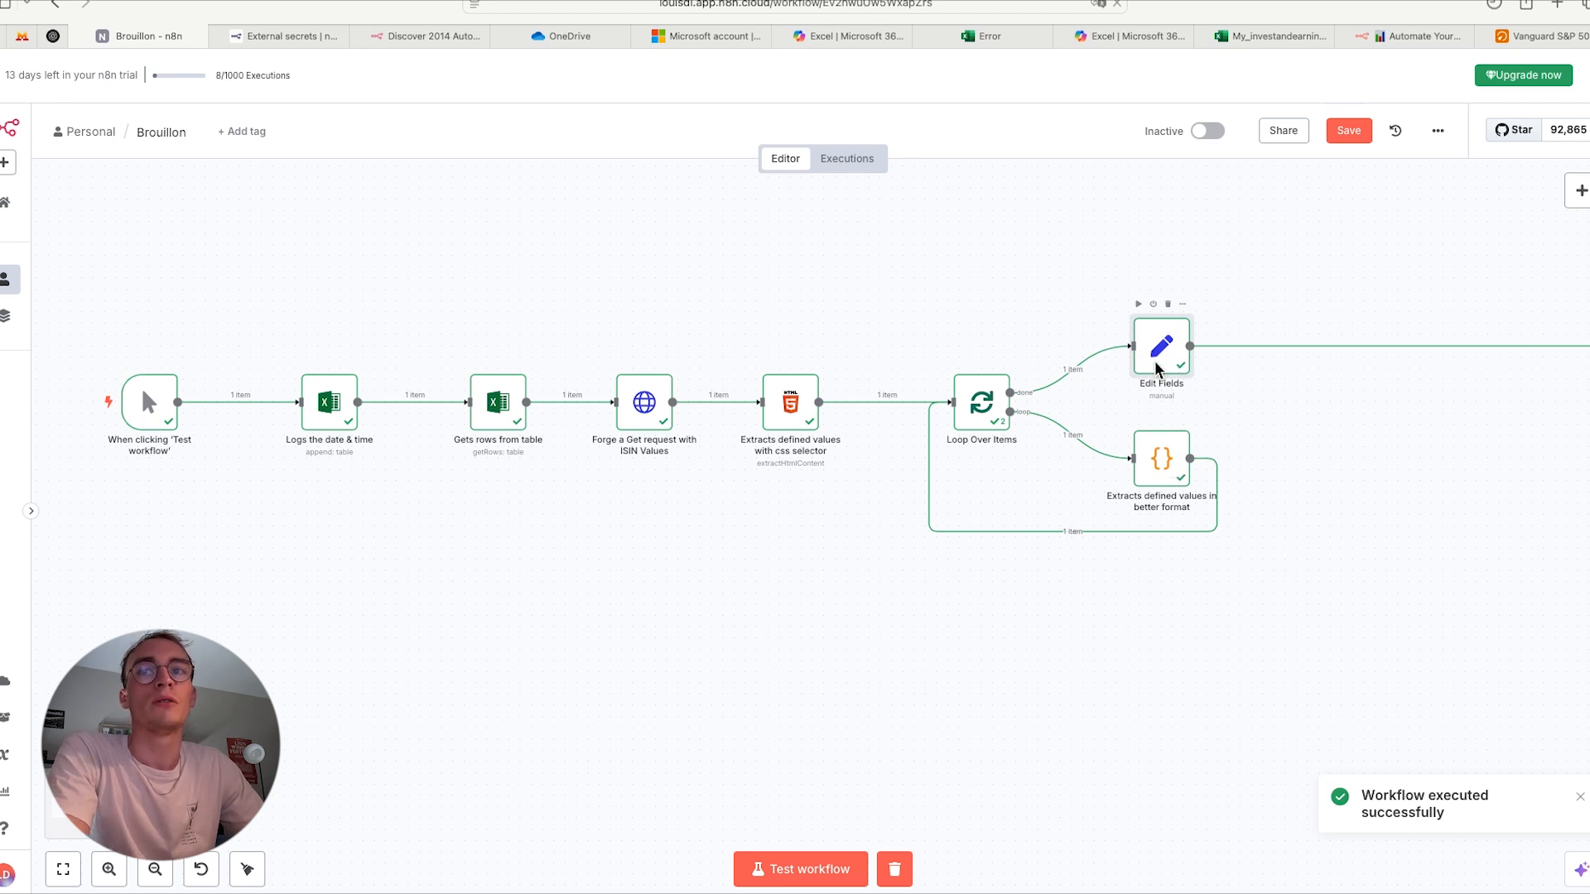
double_click(1158, 368)
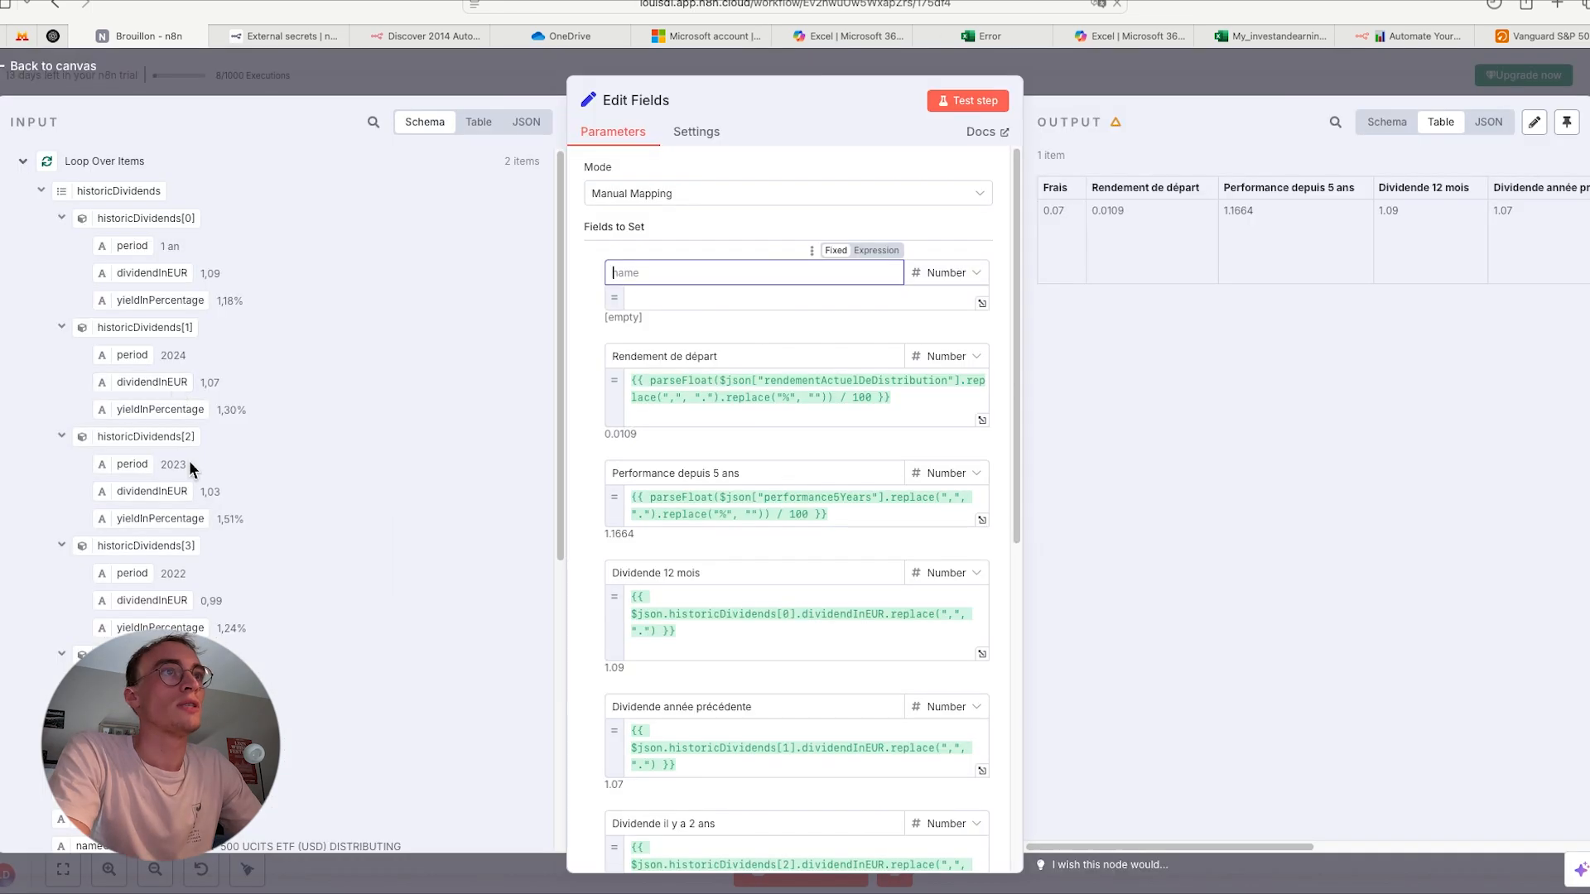
scroll(189, 461, down, 2)
scroll(189, 461, down, 2)
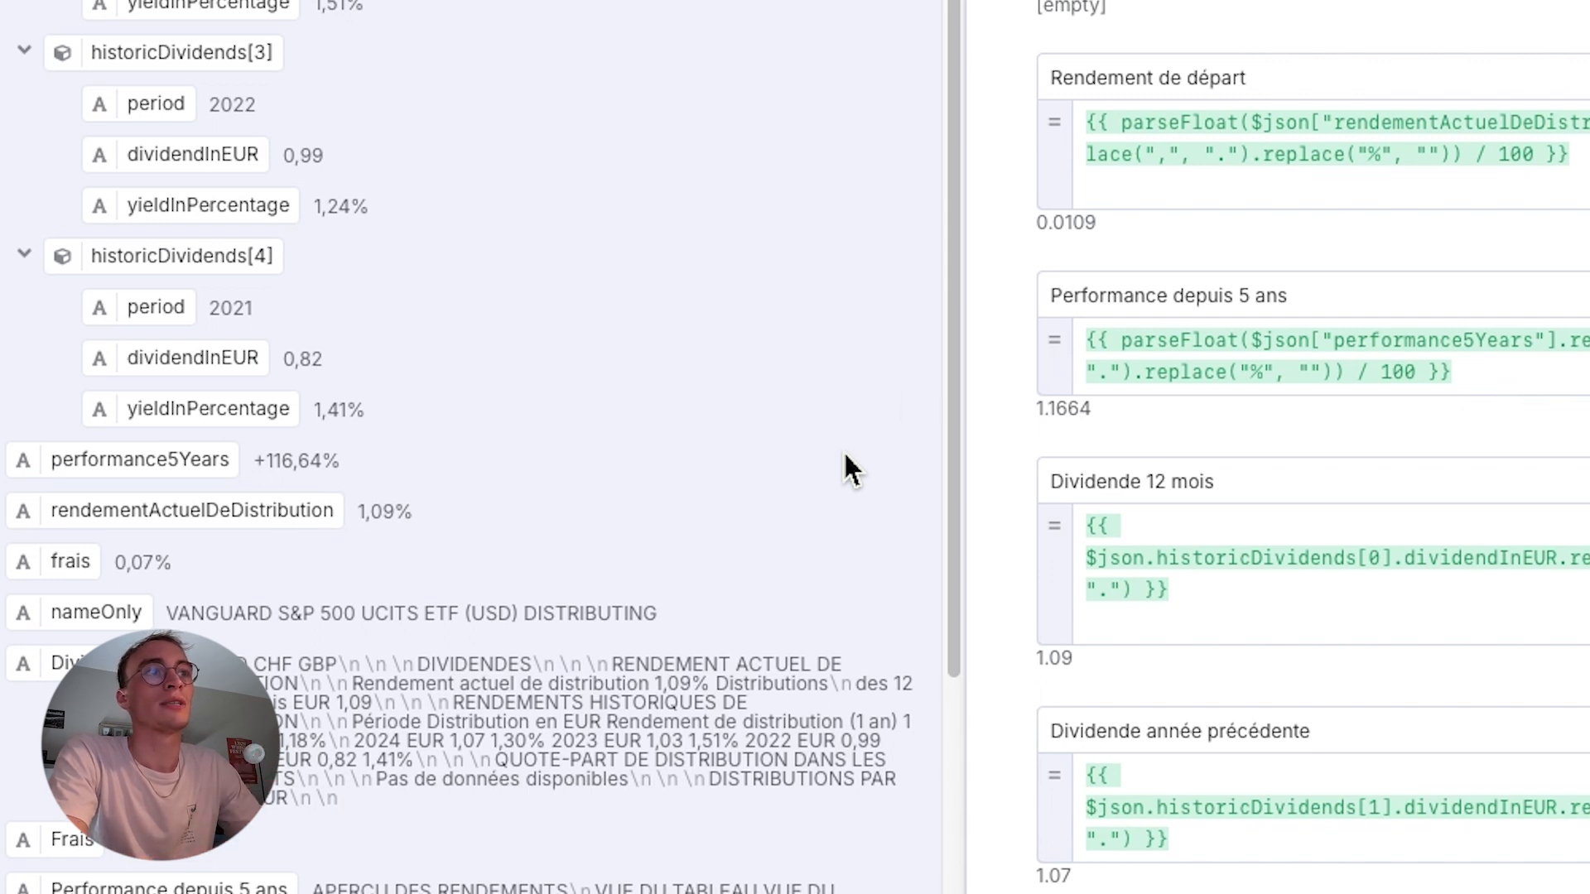
- Name the empty first field Frais and map the frais value from the input data to it
click(660, 274)
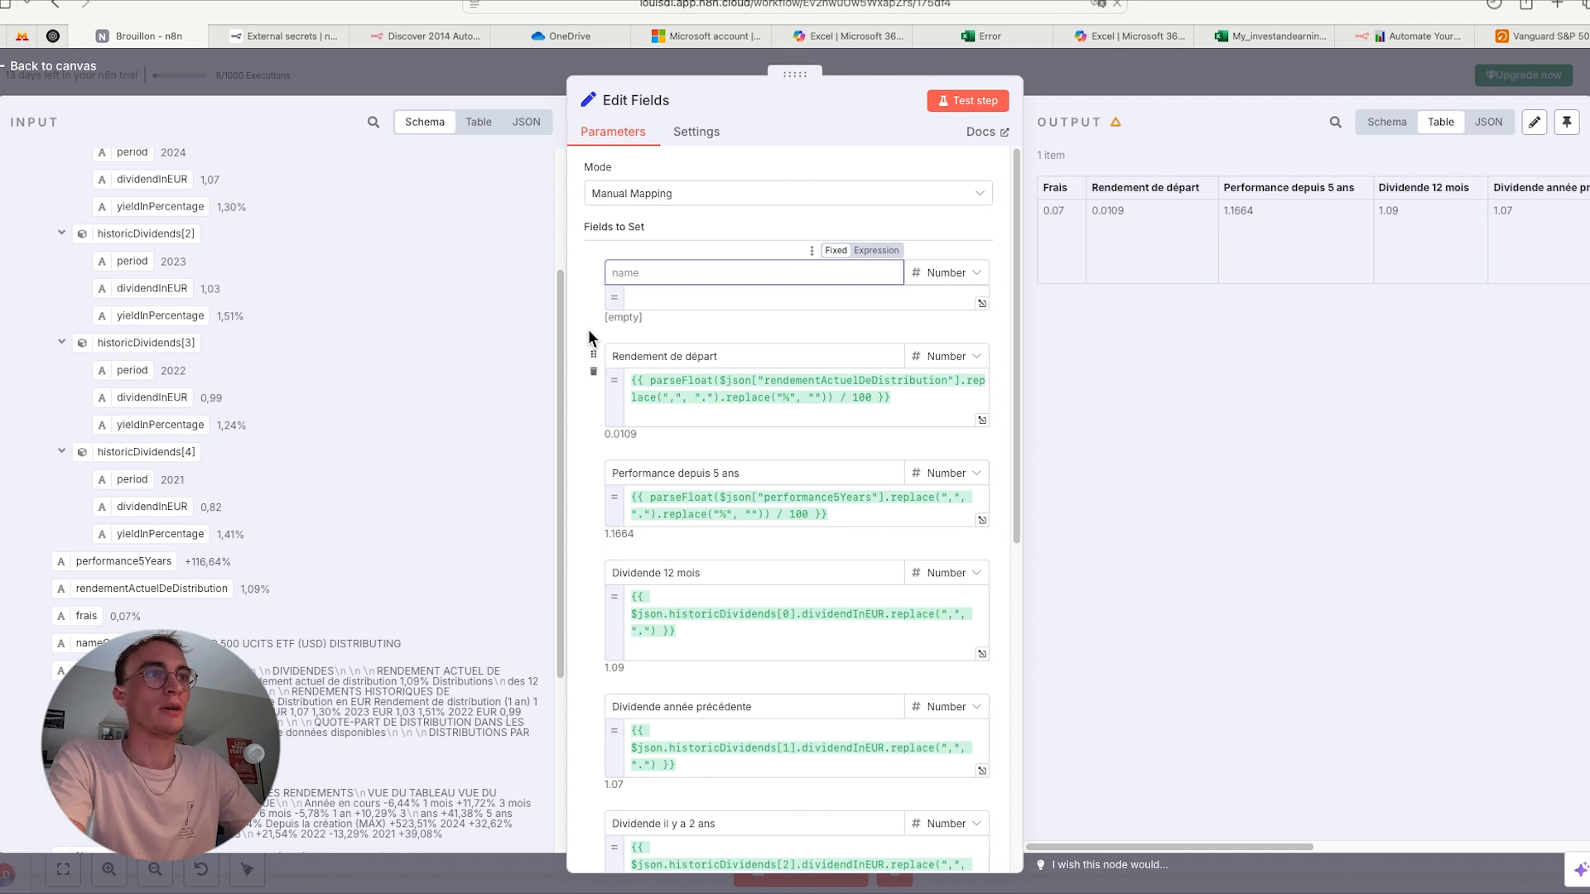
text(Frais)
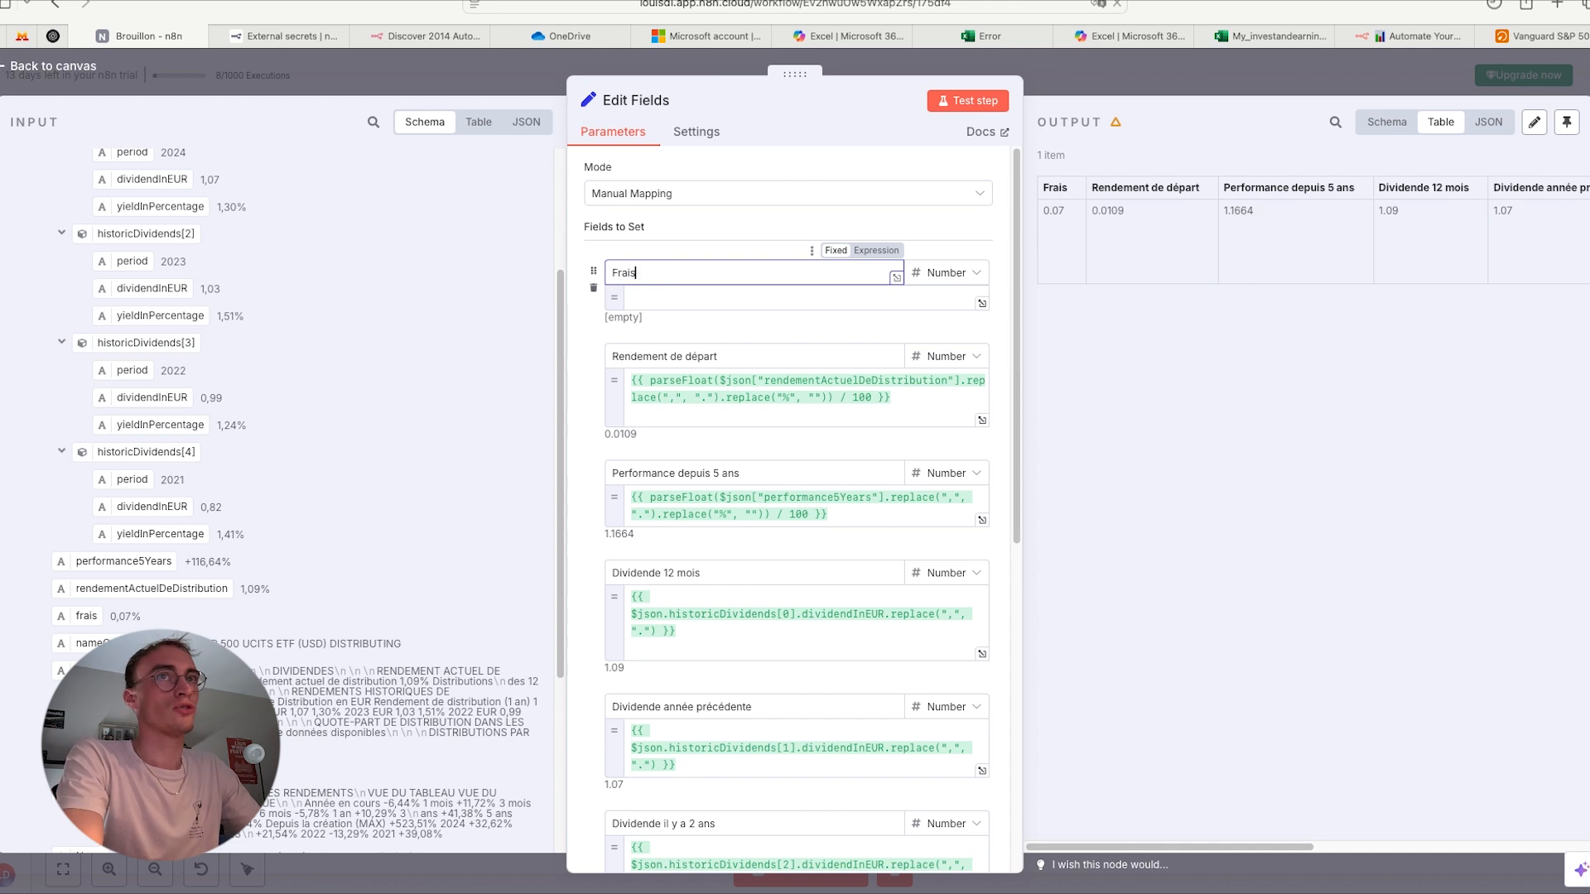
click(652, 299)
drag(87, 617, 665, 297)
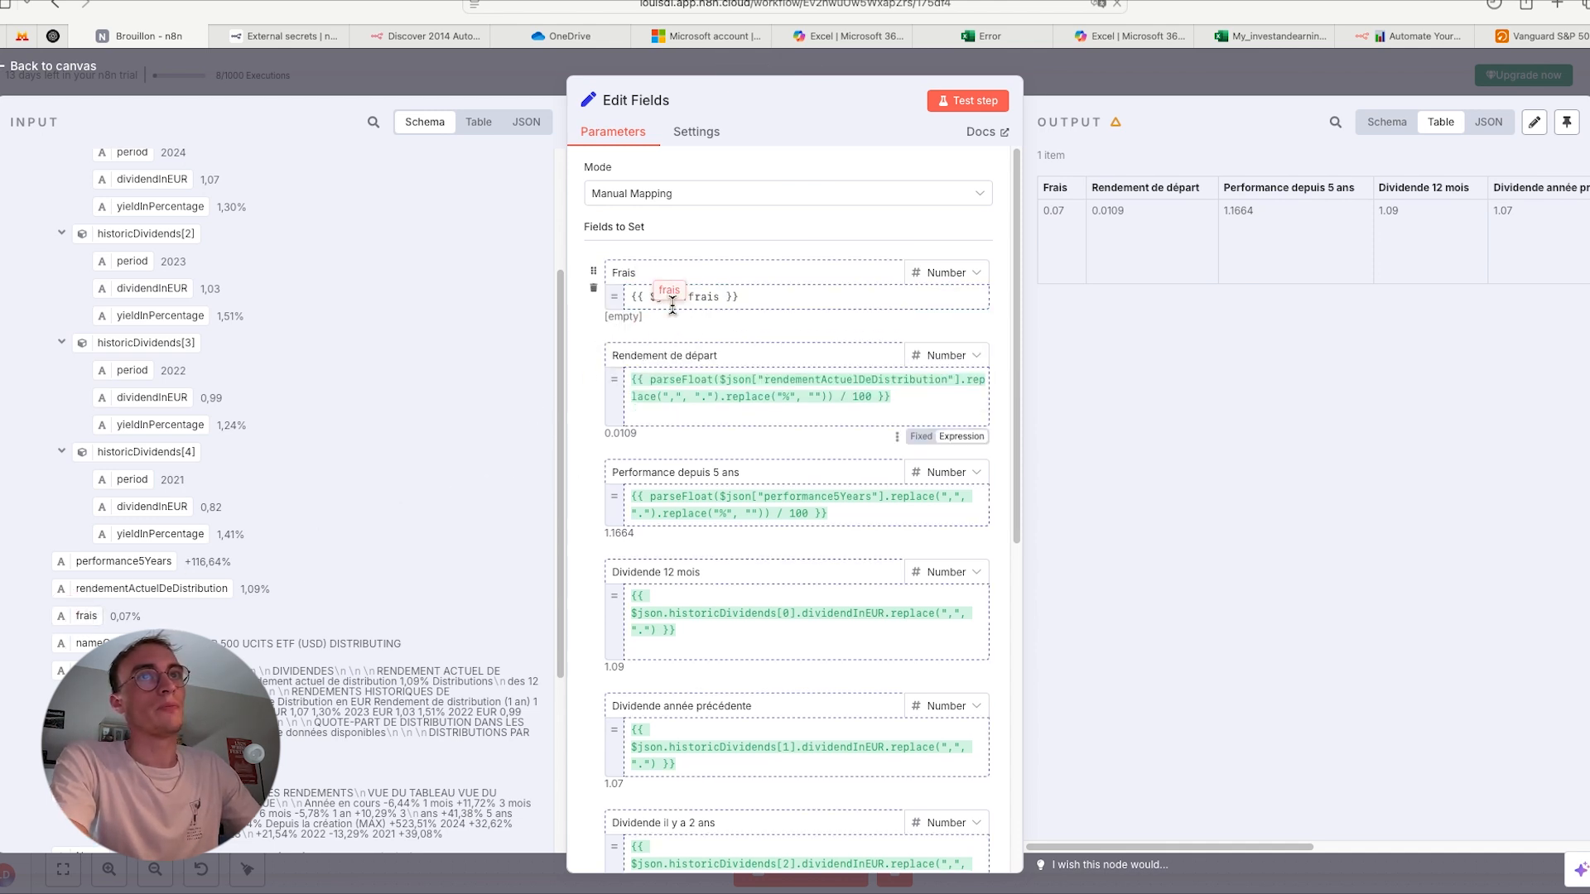
click(600, 406)
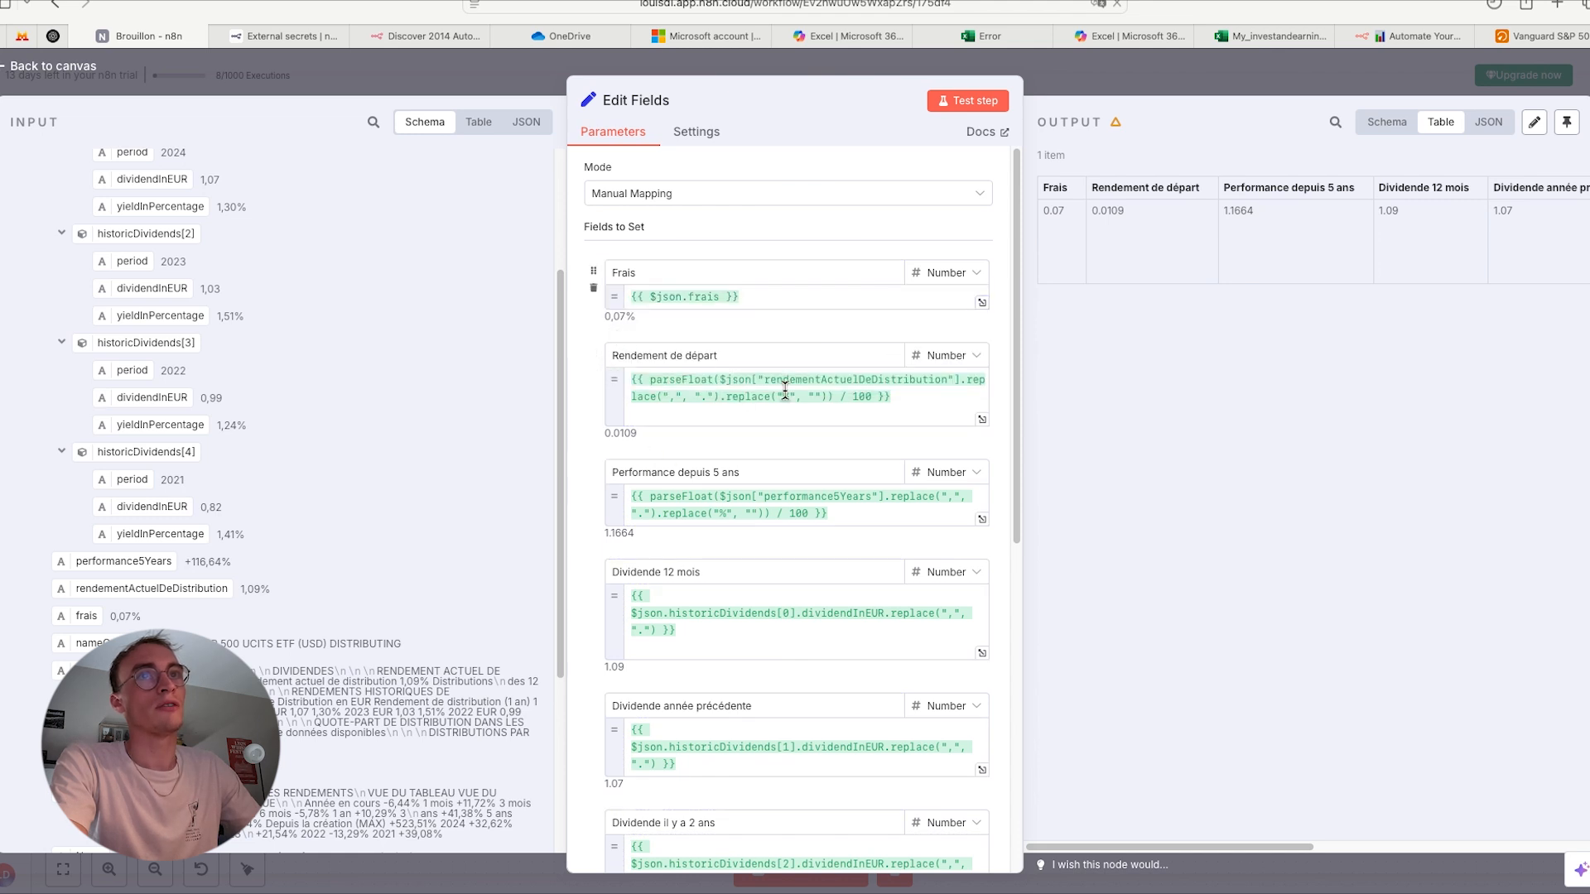
- Copy .replace(",", ".") from the Rendement de départ expression and append it to $json.frais in the Frais expression
drag(963, 391, 723, 396)
key(ctrl+c)
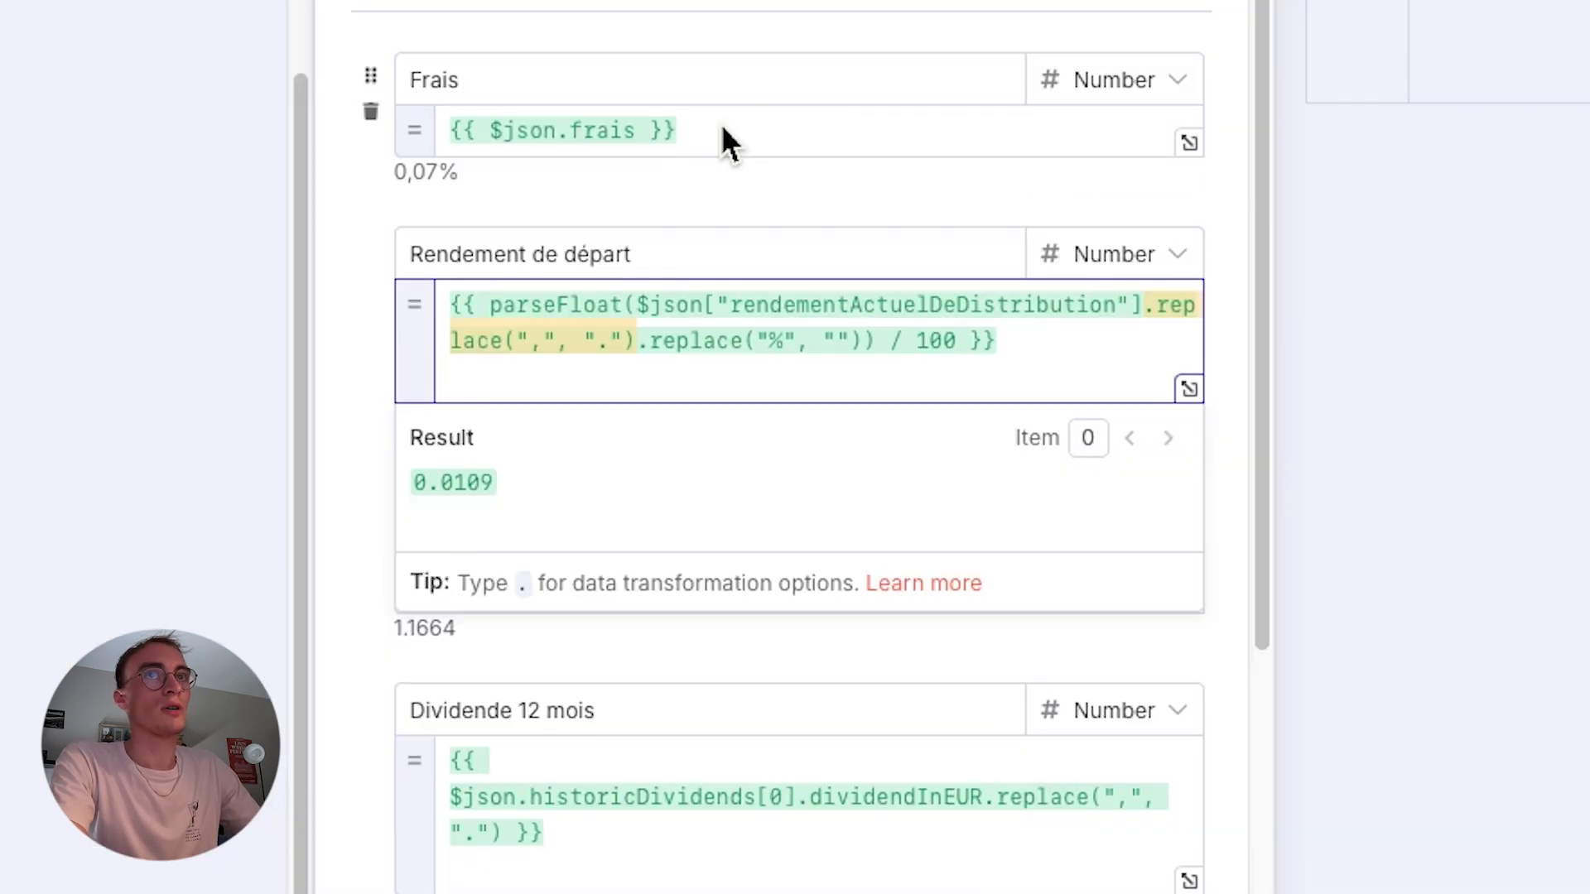
click(721, 300)
click(640, 141)
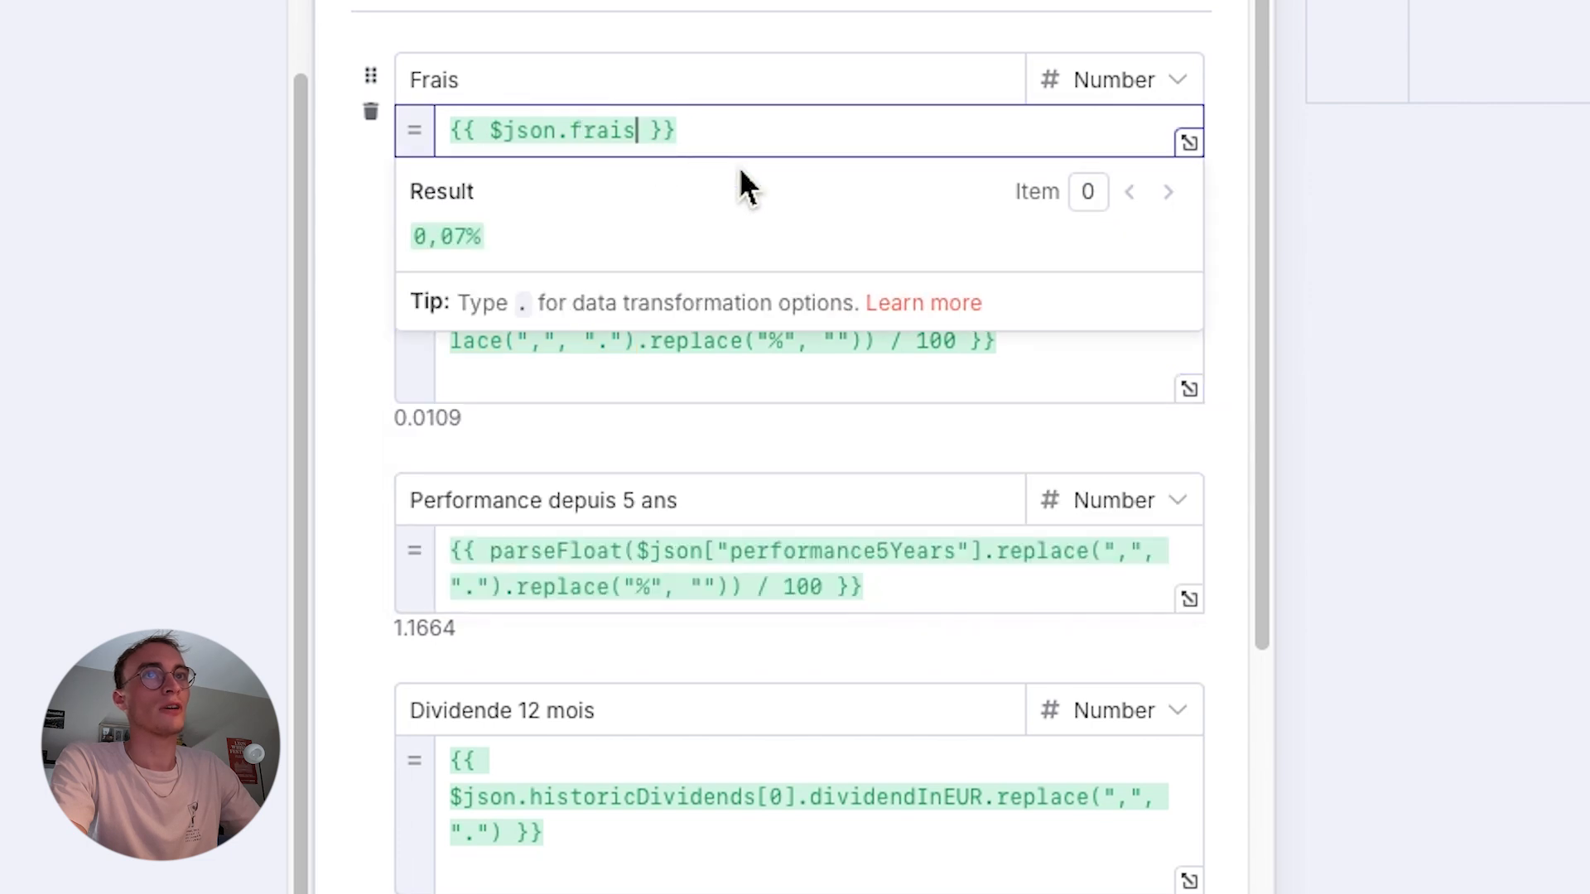
key(ctrl+v)
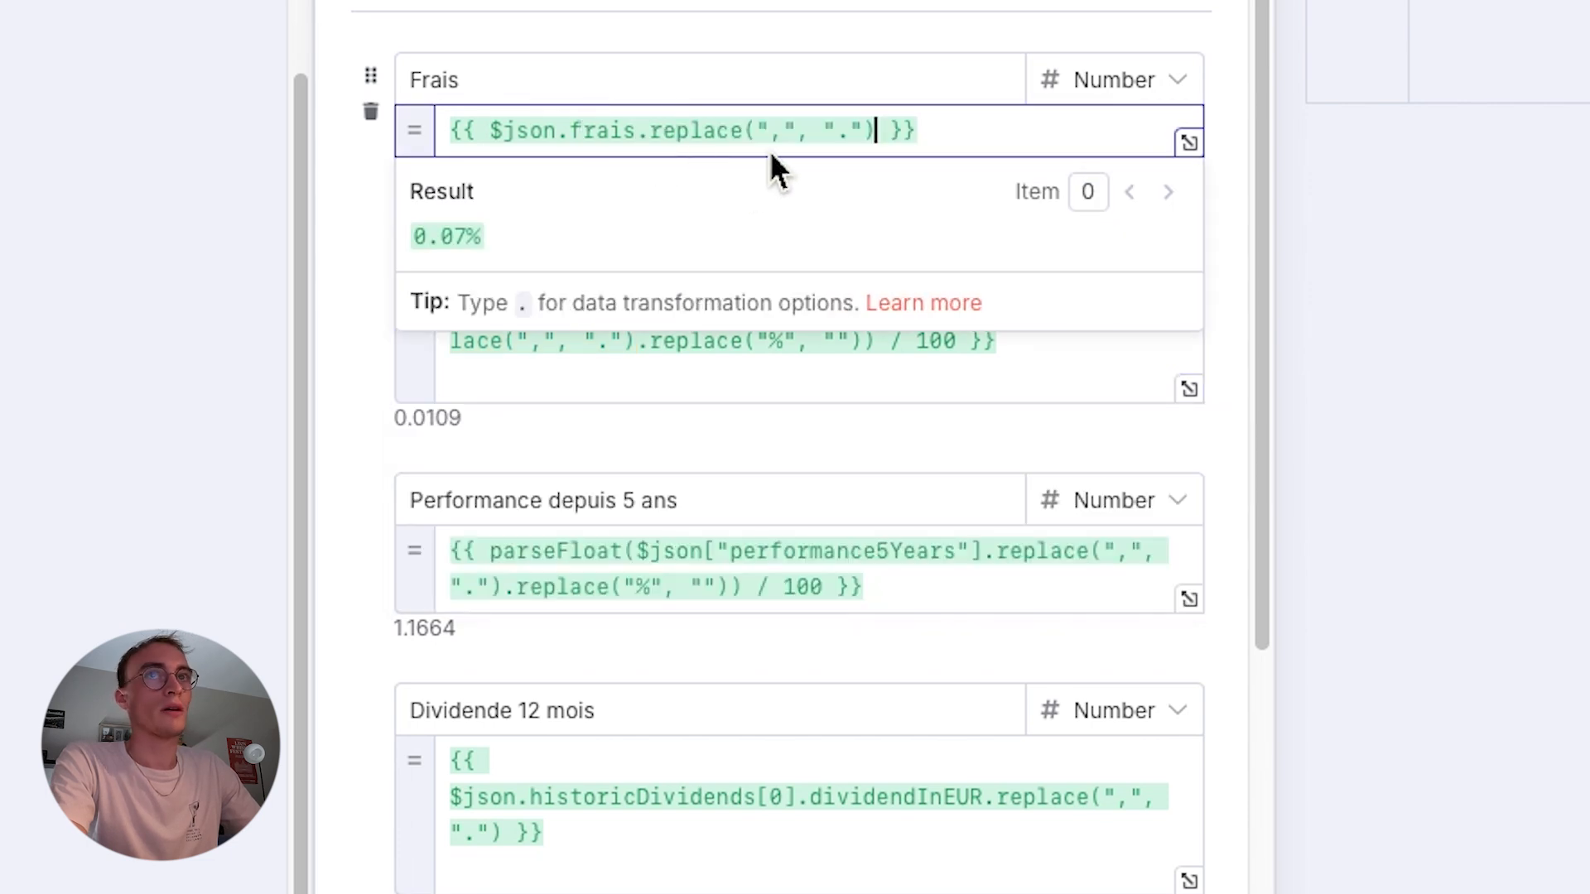
click(339, 207)
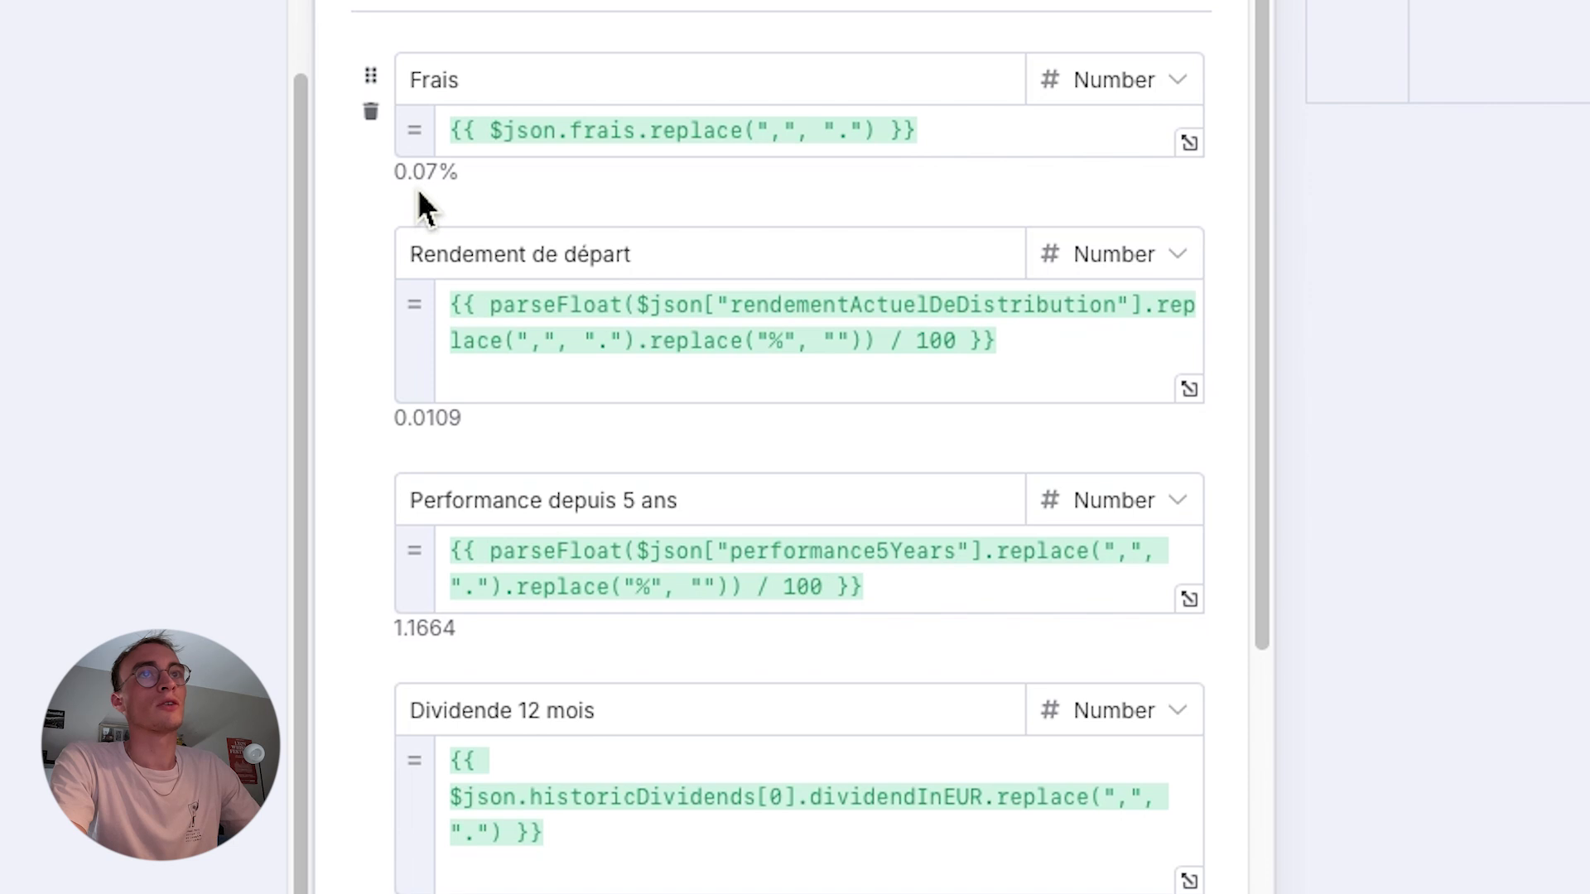
- Copy .replace("%", "") from the Rendement de départ expression and append it to the end of the Frais expression
click(647, 350)
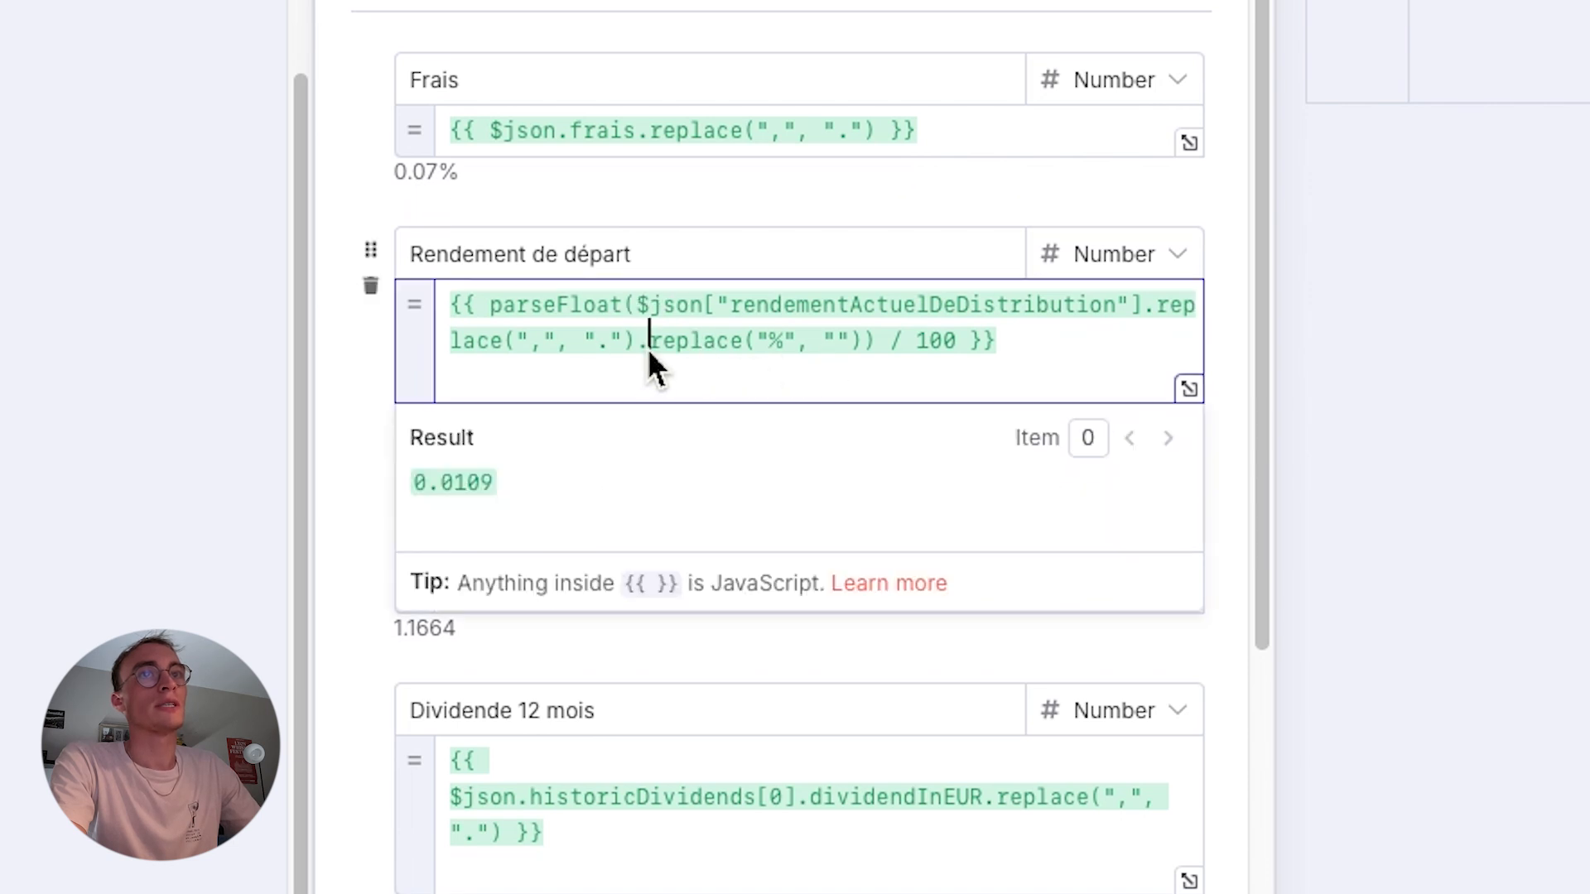
drag(643, 351, 871, 356)
key(ctrl+c)
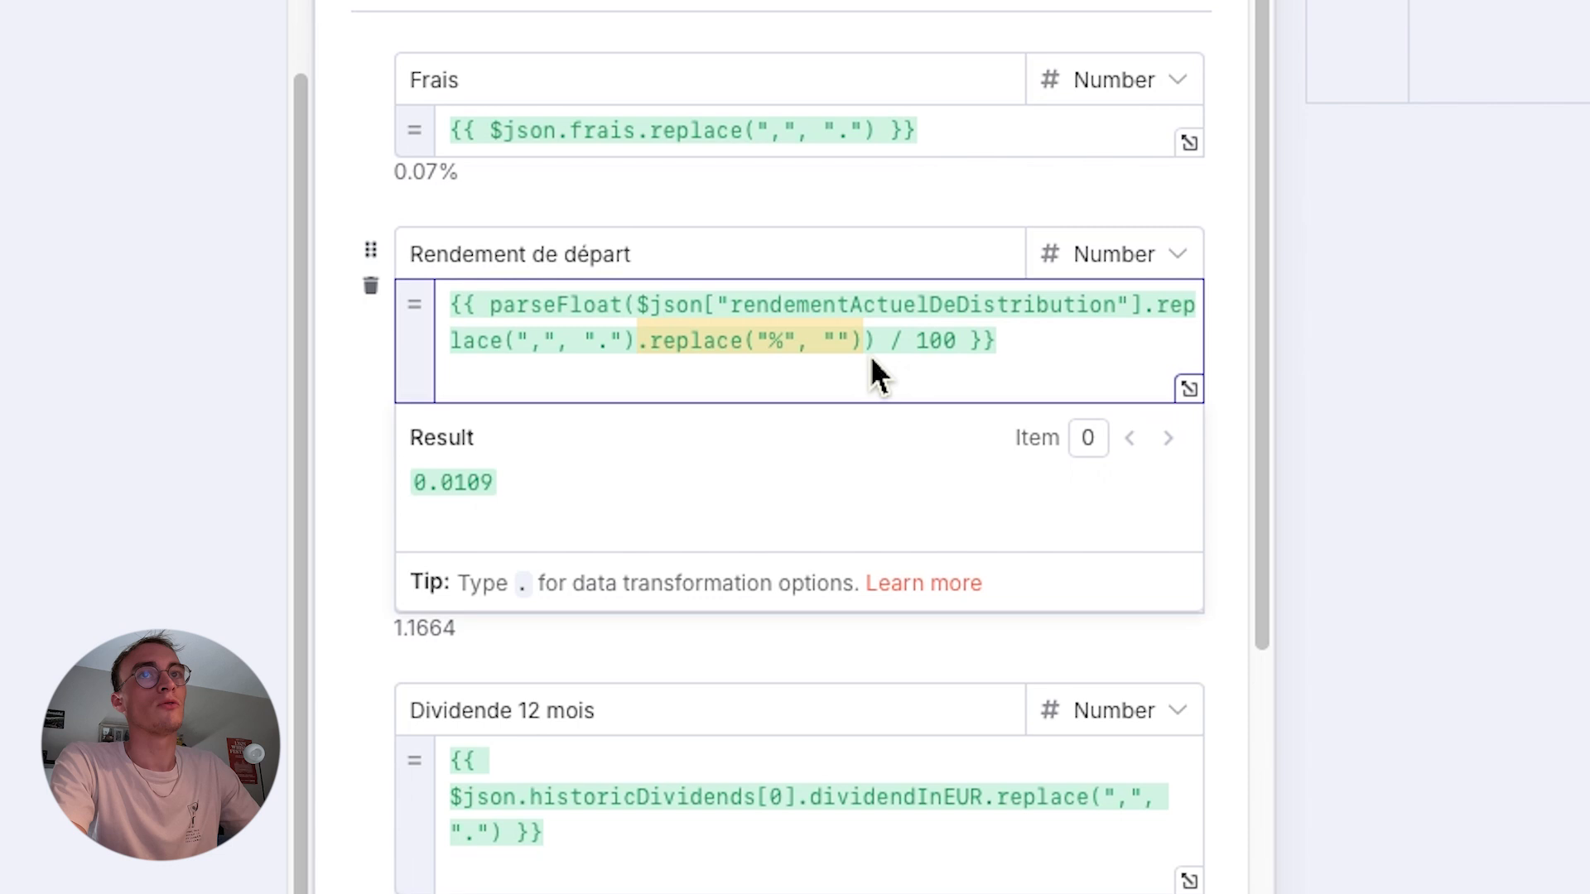
click(878, 134)
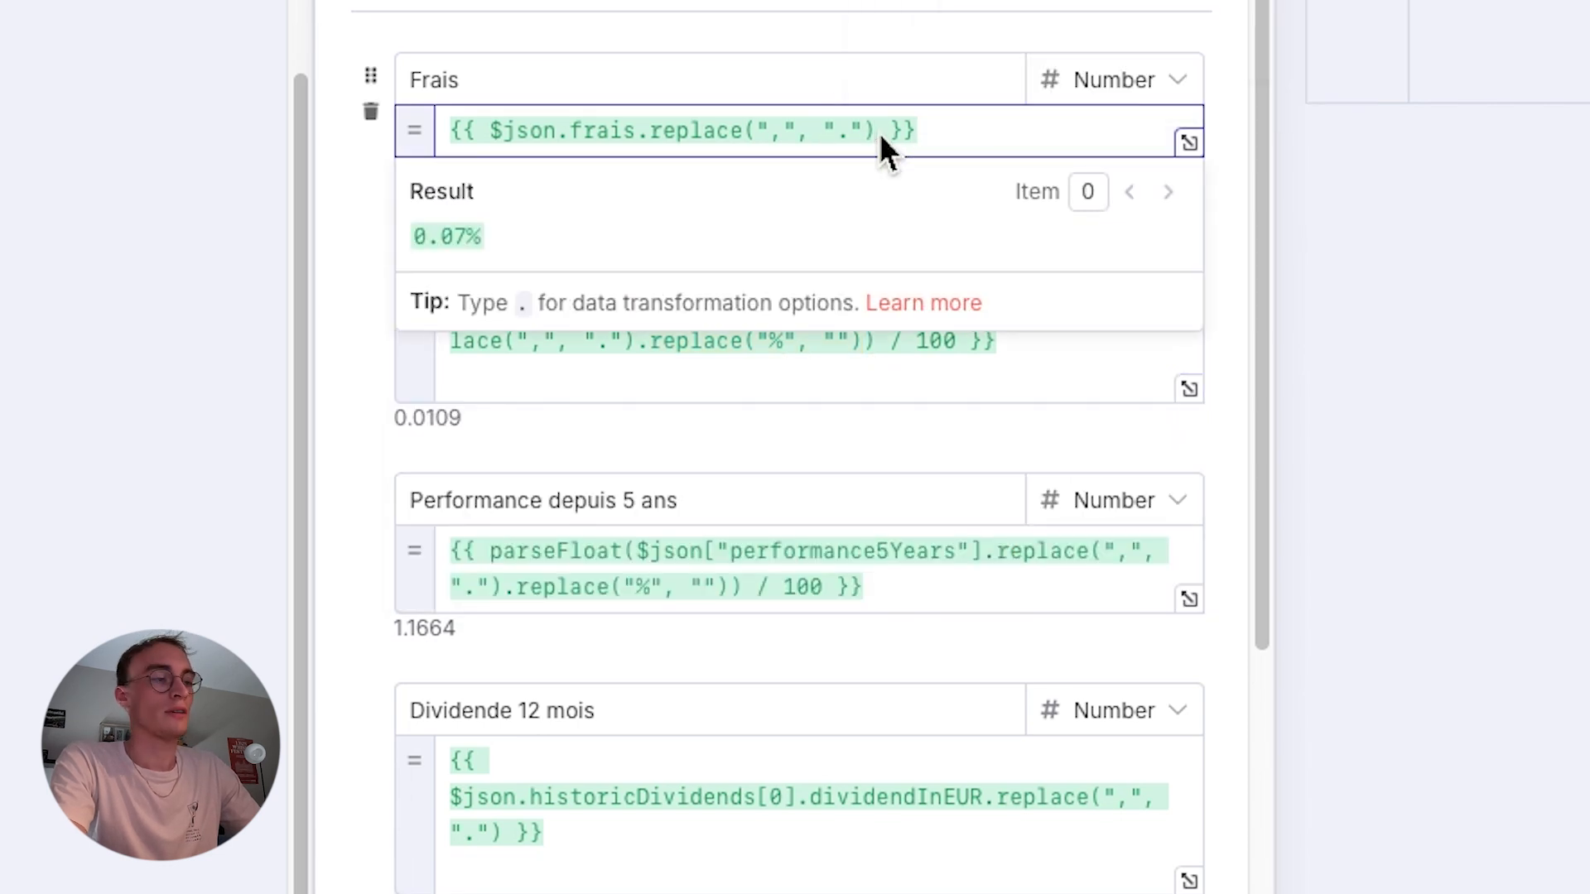
key(ctrl+v)
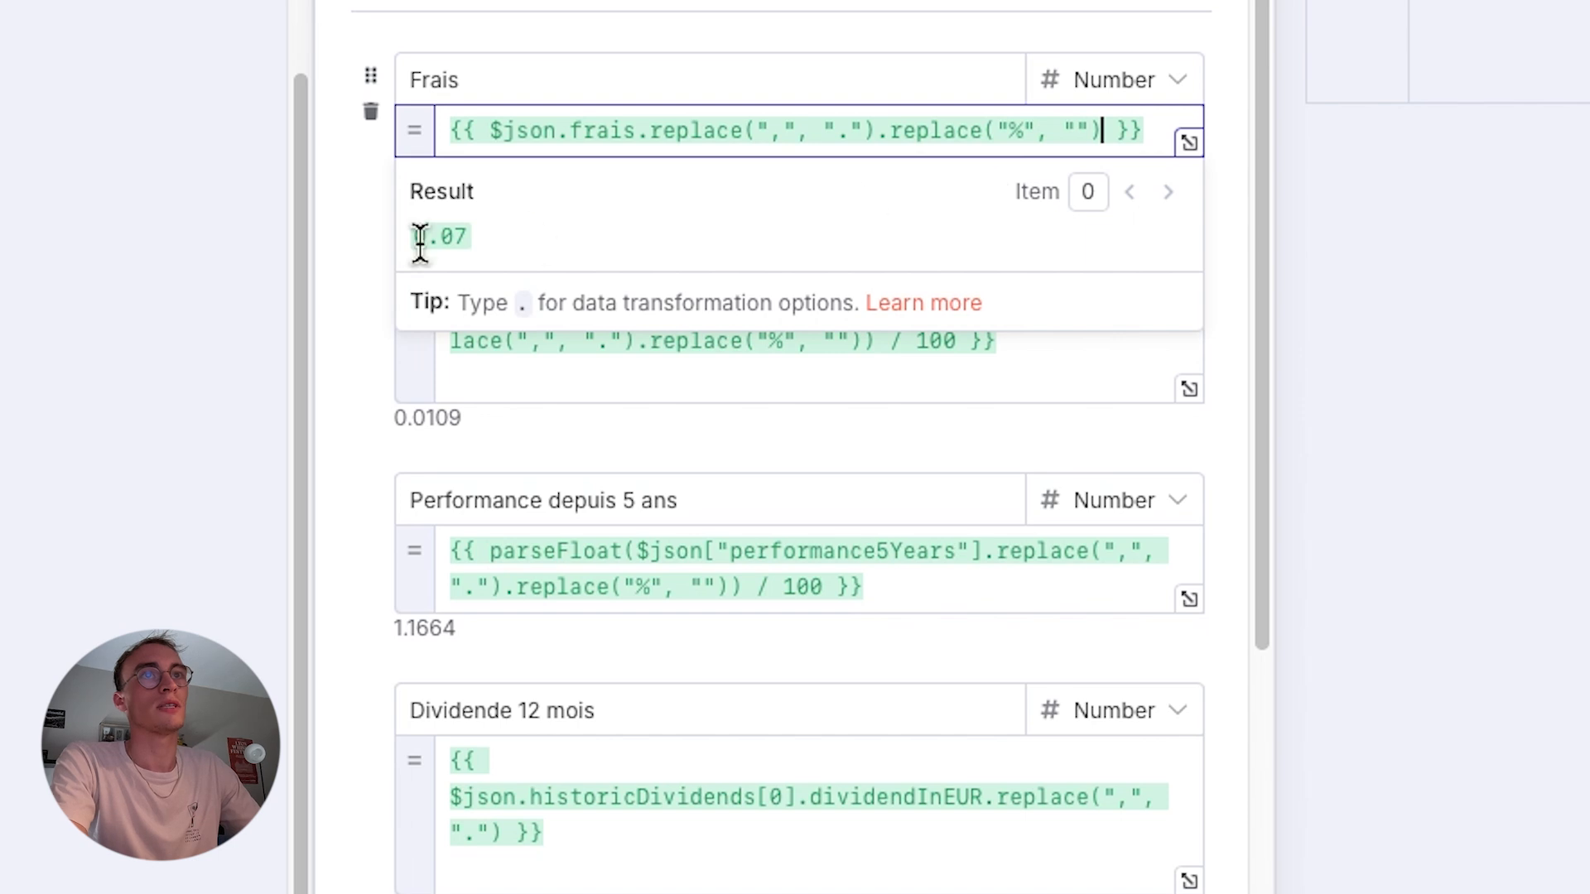
click(353, 288)
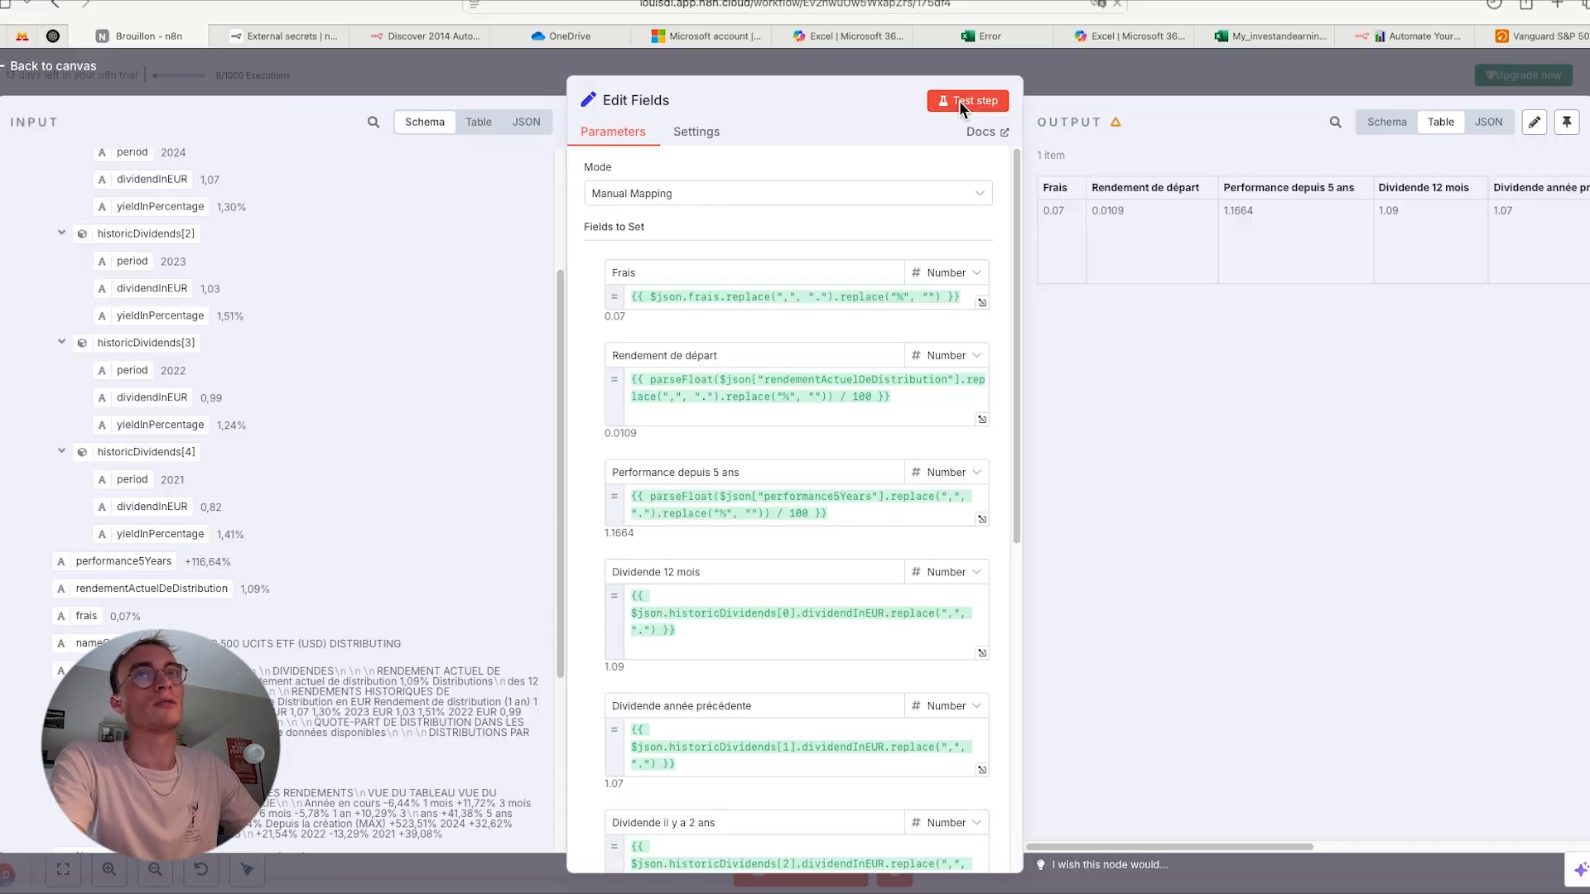
- Test the Edit Fields node, review its output and field mappings down to Nom, and return to the canvas
click(960, 101)
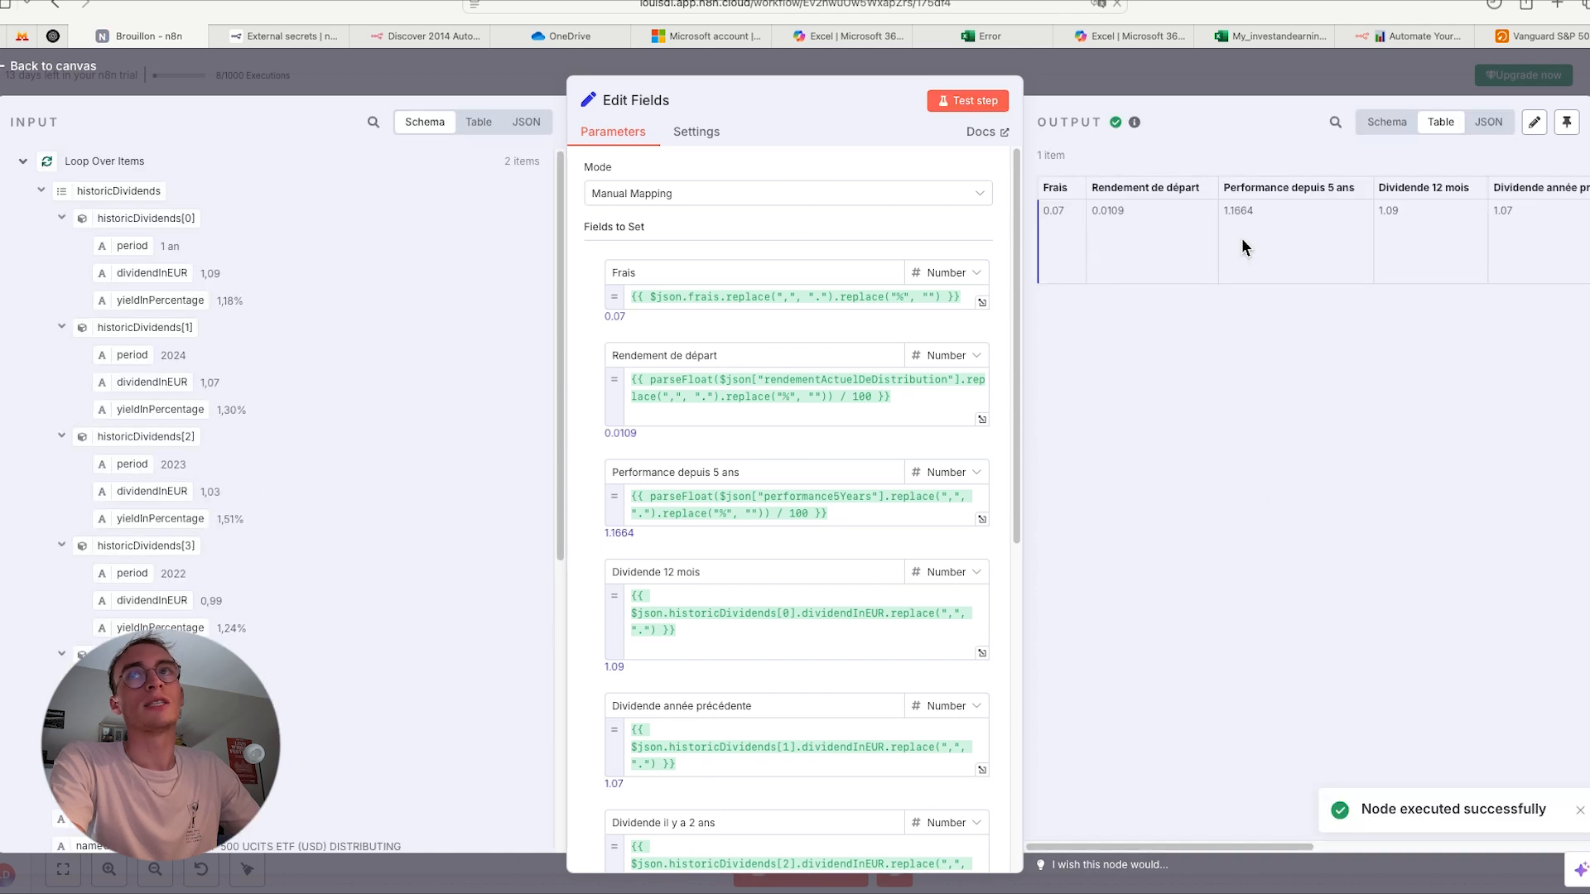
scroll(1241, 237, right, 3)
scroll(1240, 237, right, 3)
scroll(901, 560, down, 5)
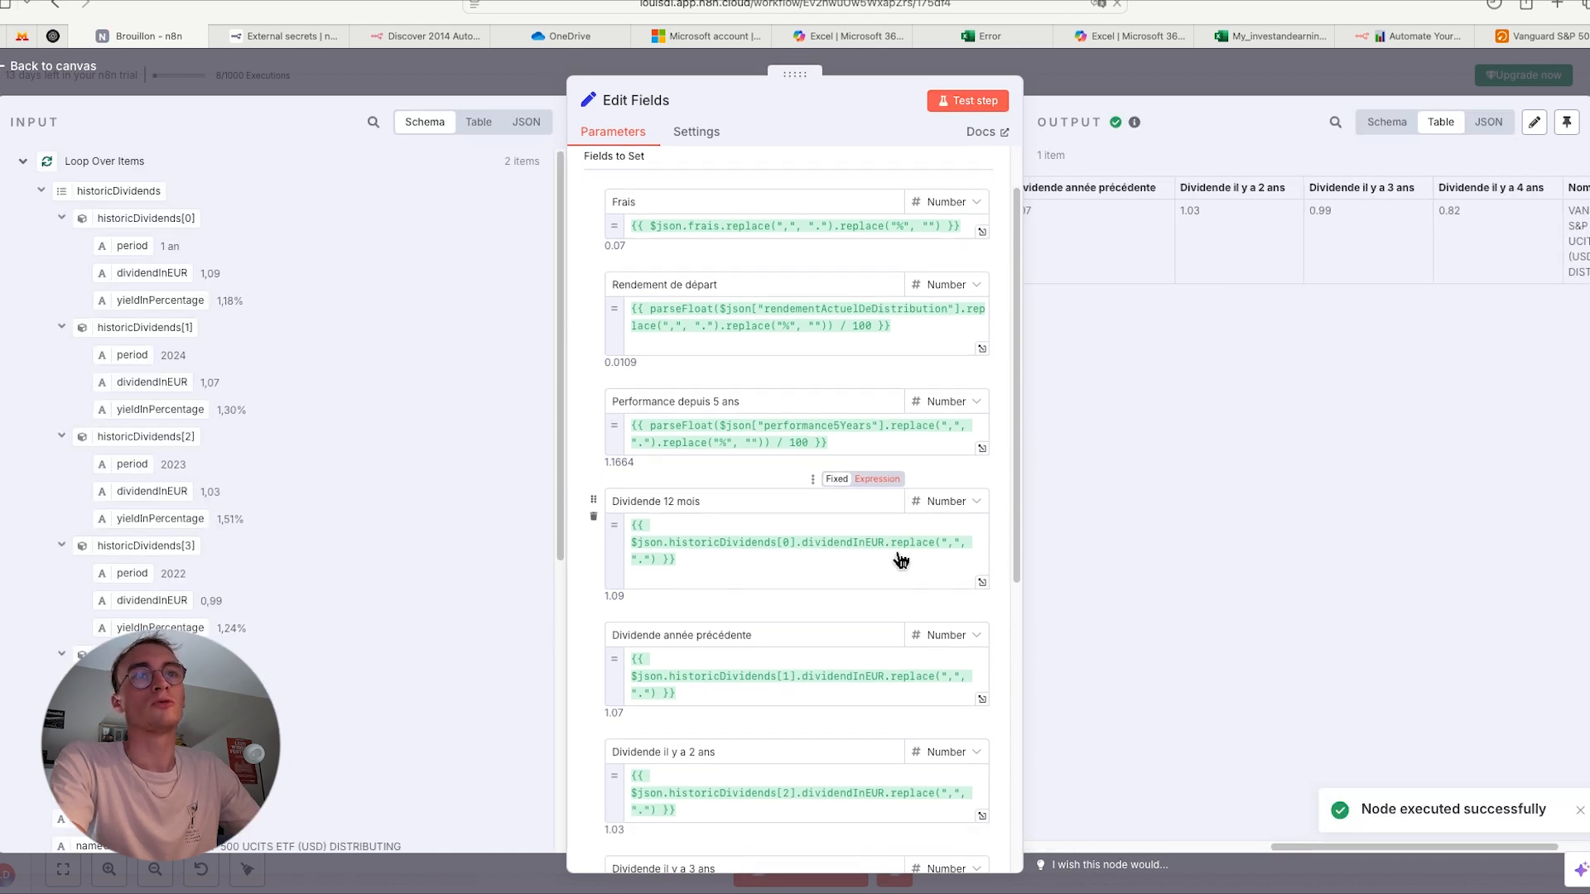
scroll(855, 656, down, 3)
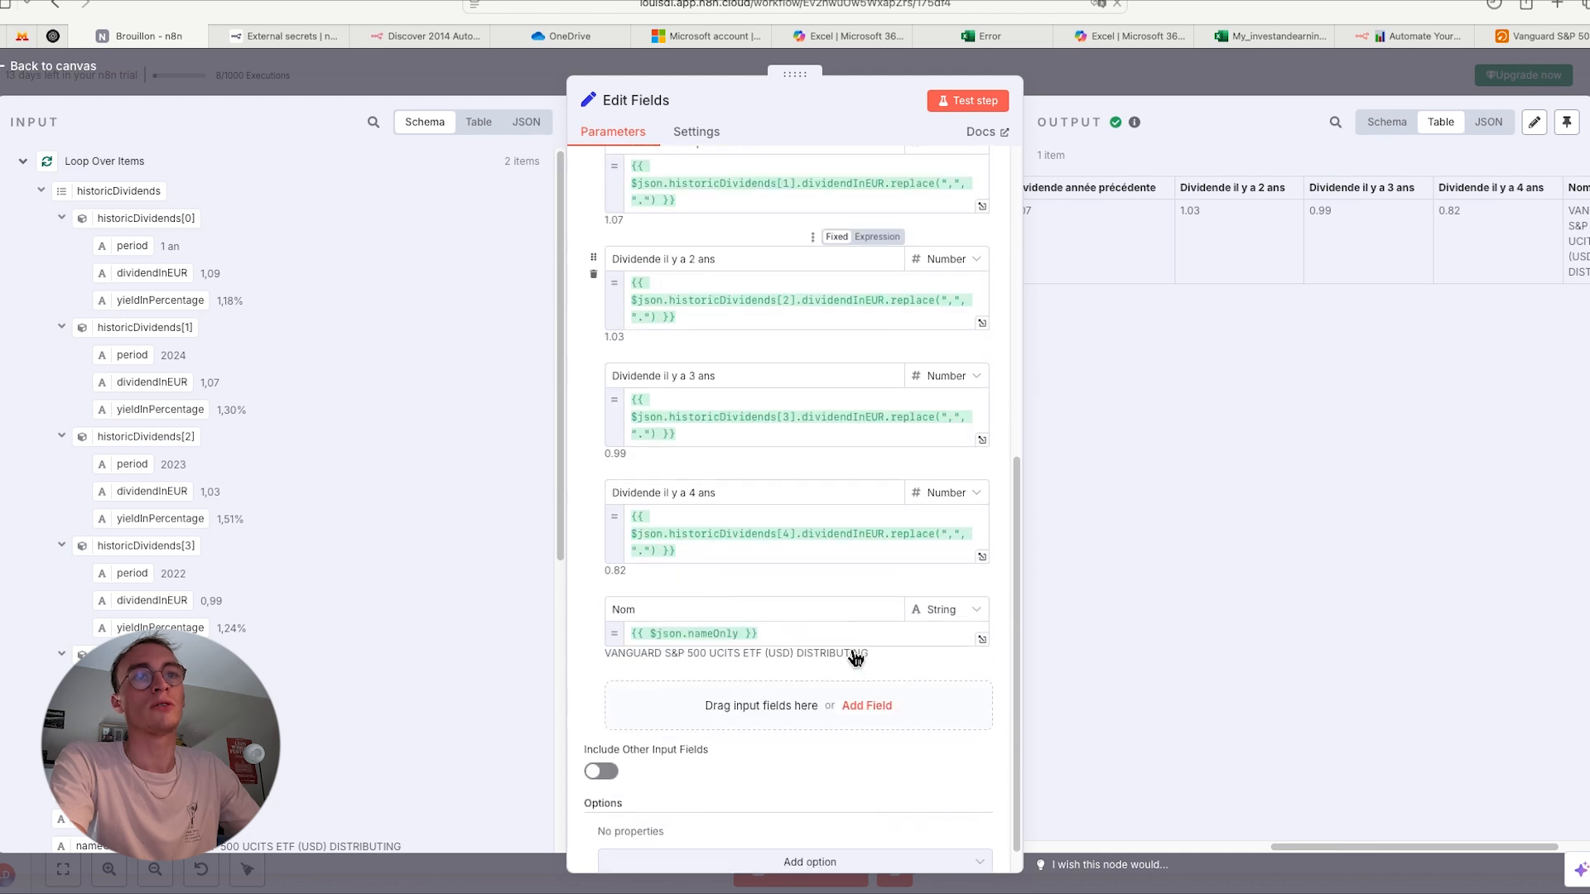
scroll(850, 656, up, 4)
key(Escape)
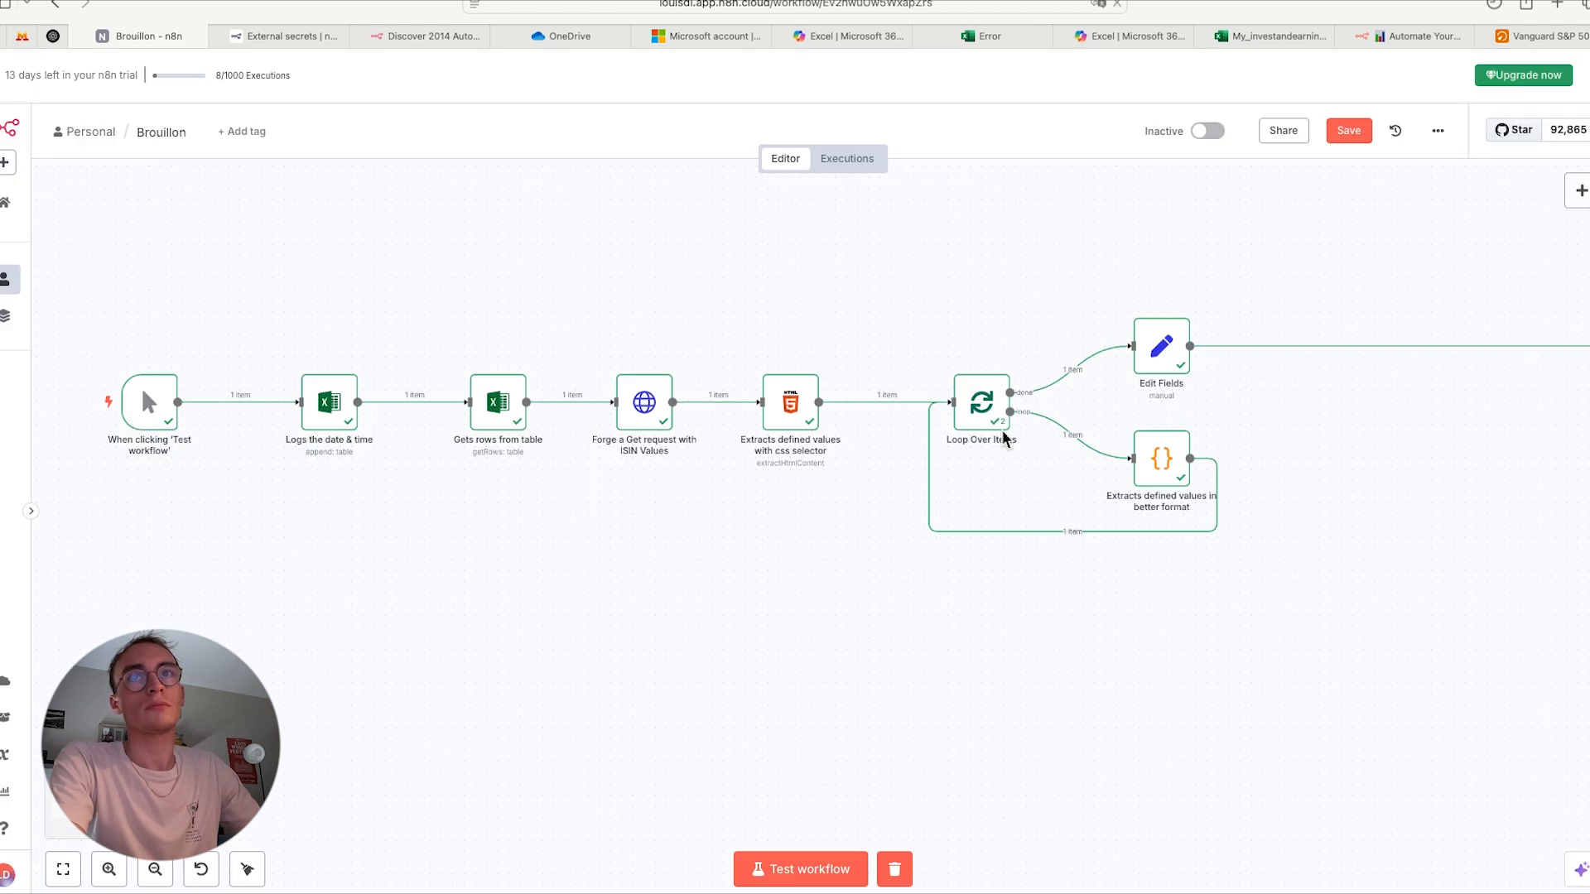
- Move the 'Updates my table' Excel node right beside the Edit Fields node
scroll(1204, 382, up, 1)
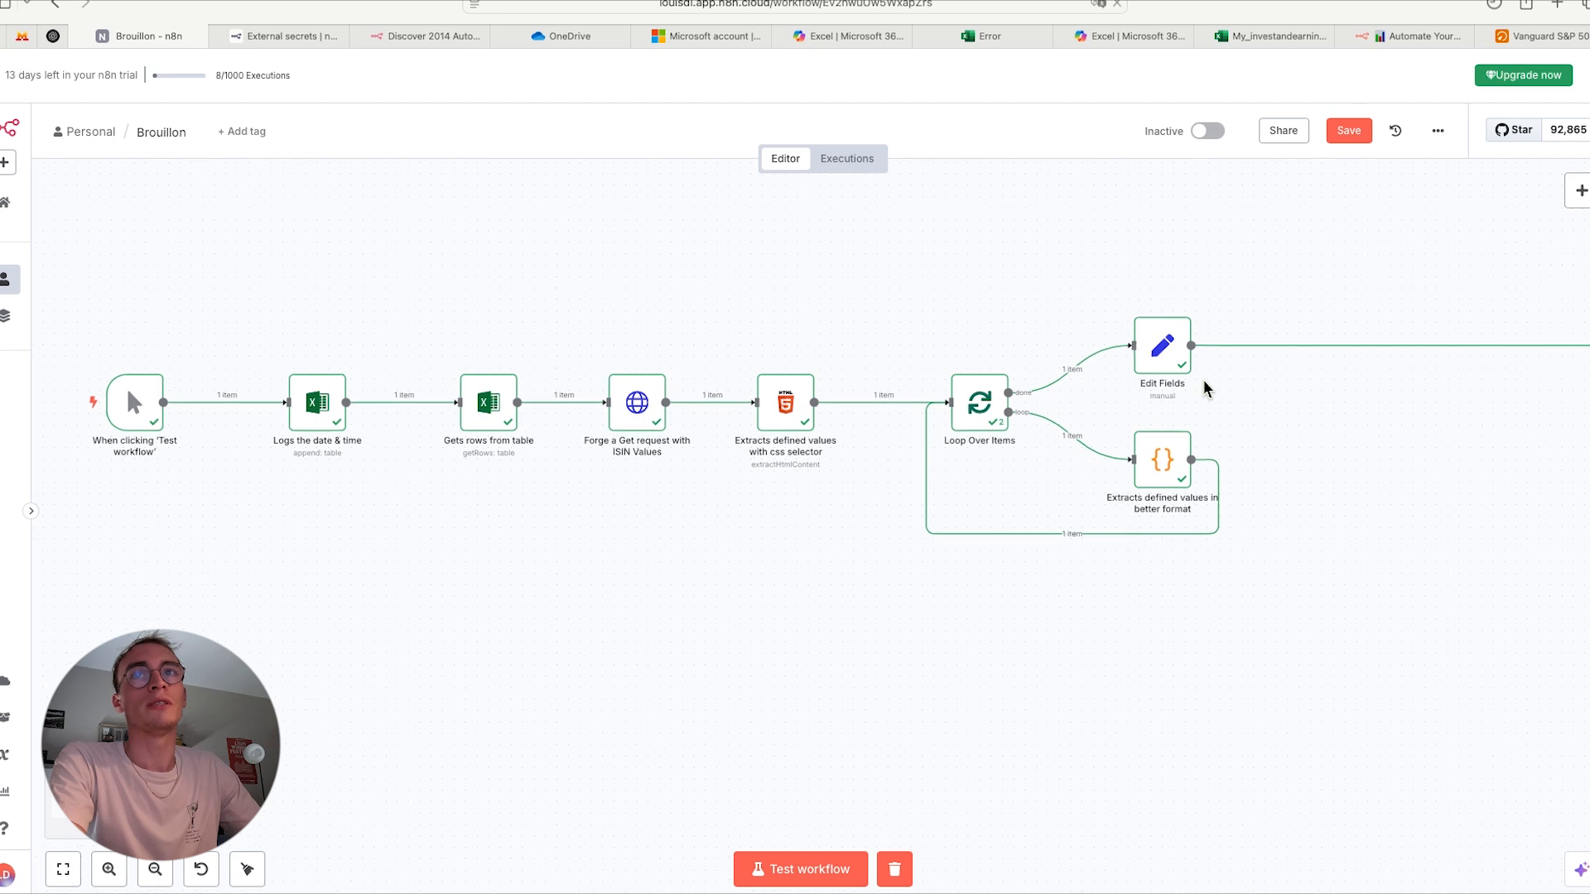
drag(1286, 407, 897, 408)
scroll(1154, 586, up, 1)
scroll(1154, 586, down, 5)
scroll(1337, 488, right, 3)
drag(1337, 442, 982, 444)
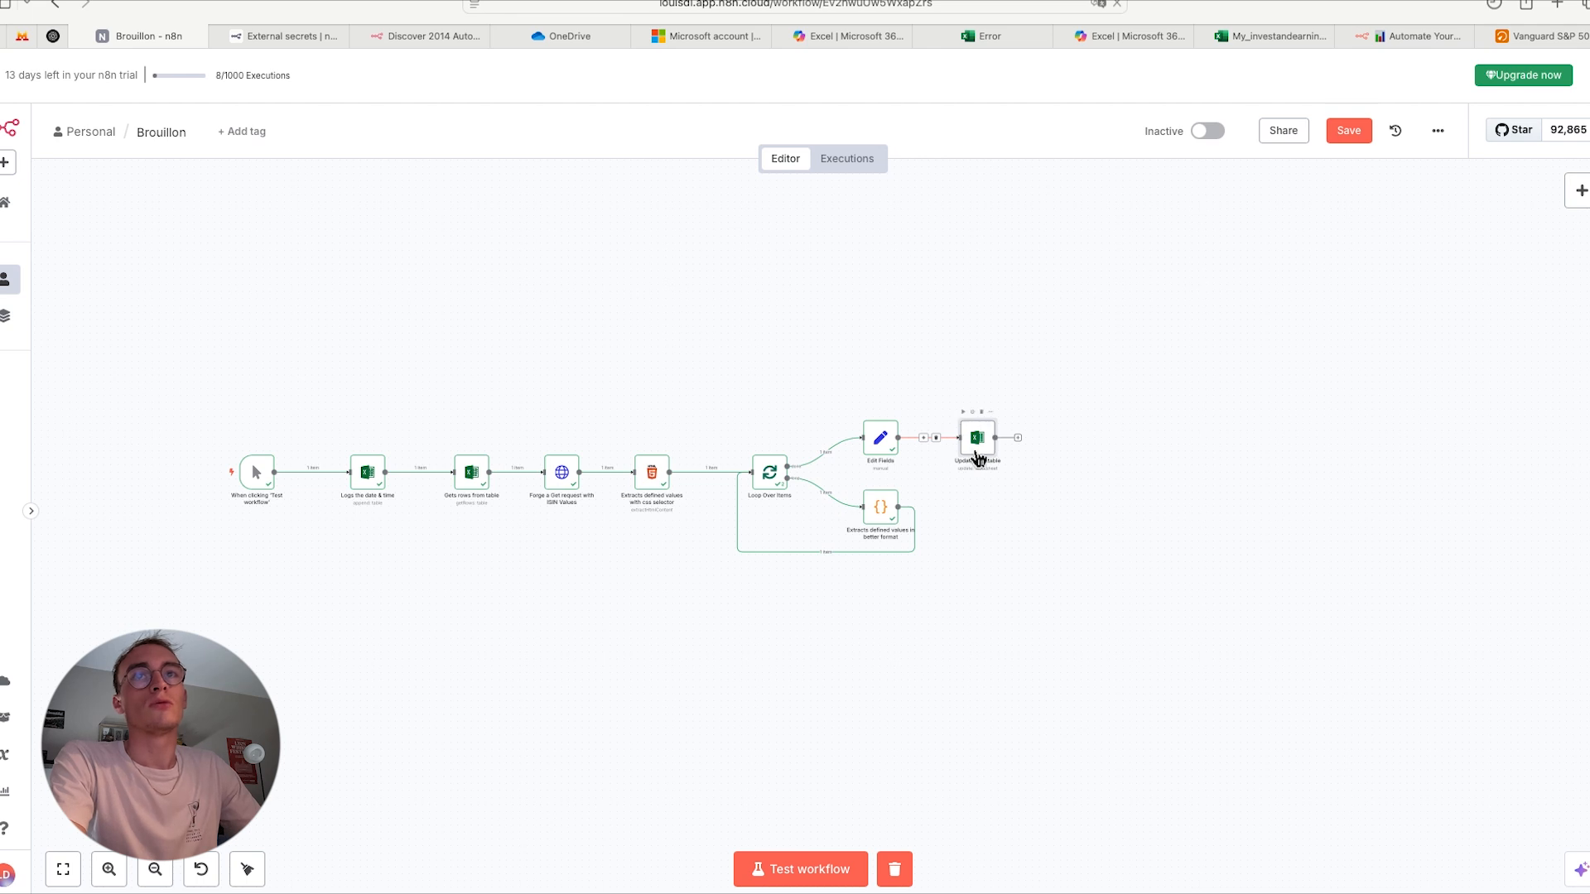
- Open the 'Updates my table' node and review its operation, workbook, sheet and column-to-match settings
double_click(977, 450)
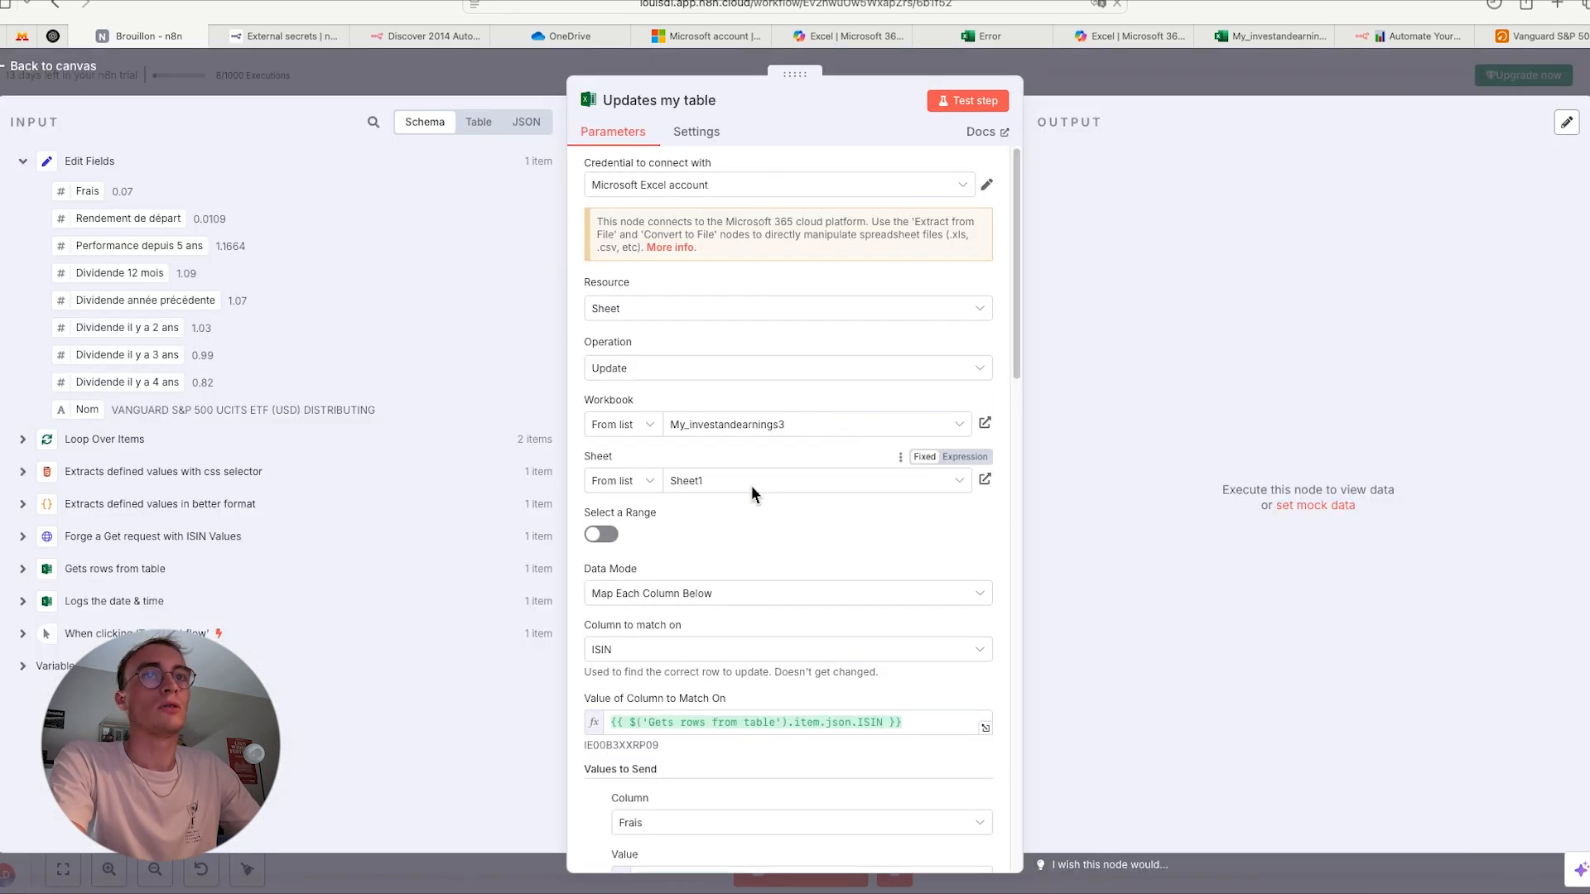
click(752, 484)
click(738, 457)
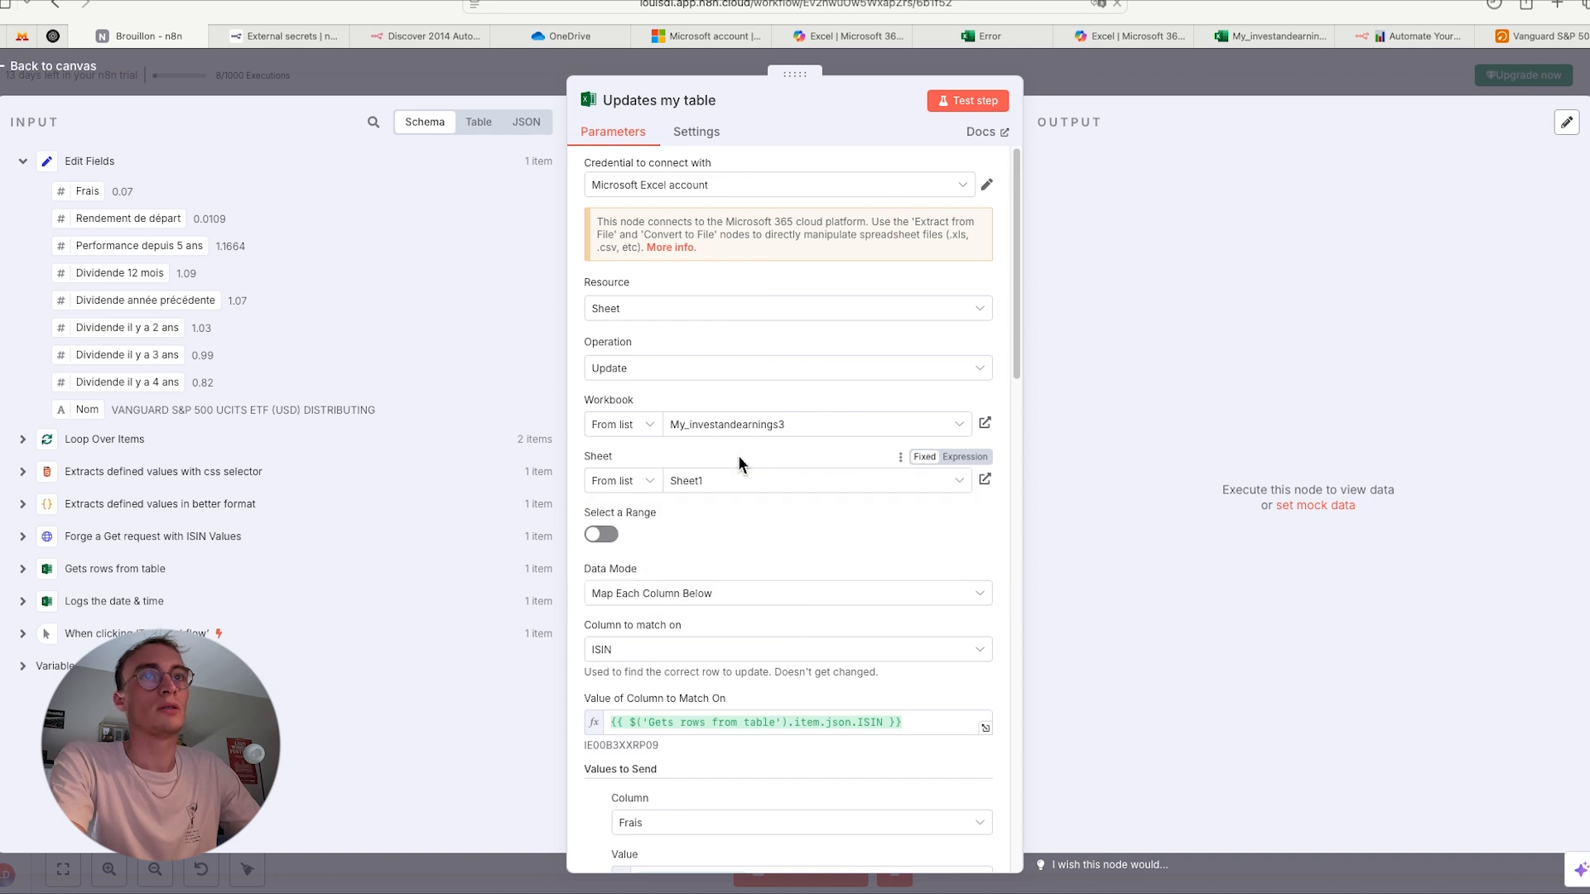
scroll(727, 550, down, 2)
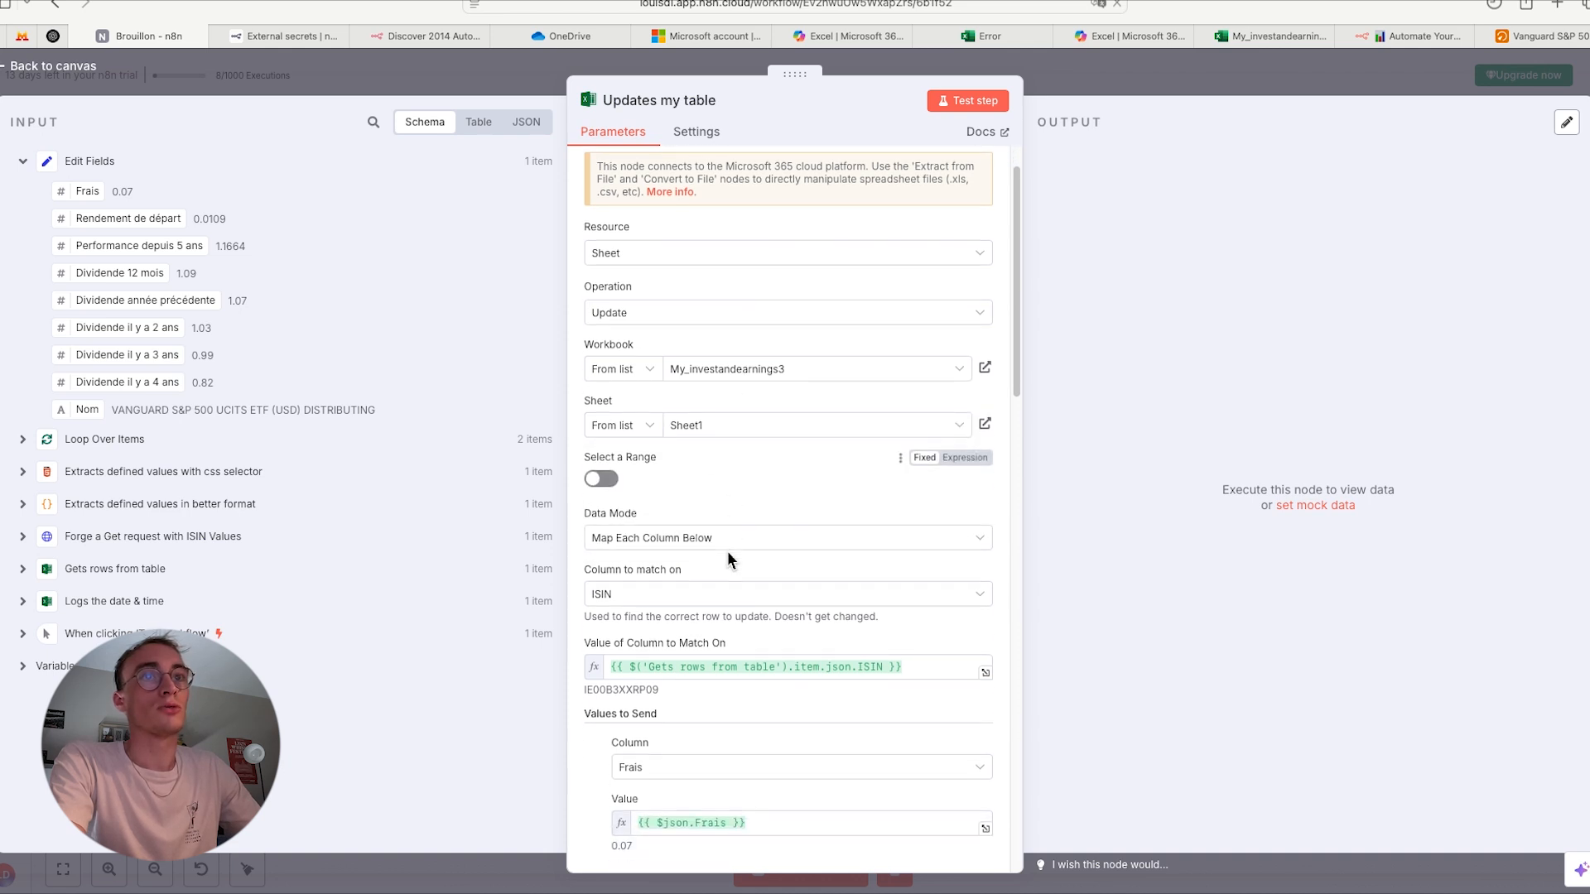
scroll(704, 480, down, 3)
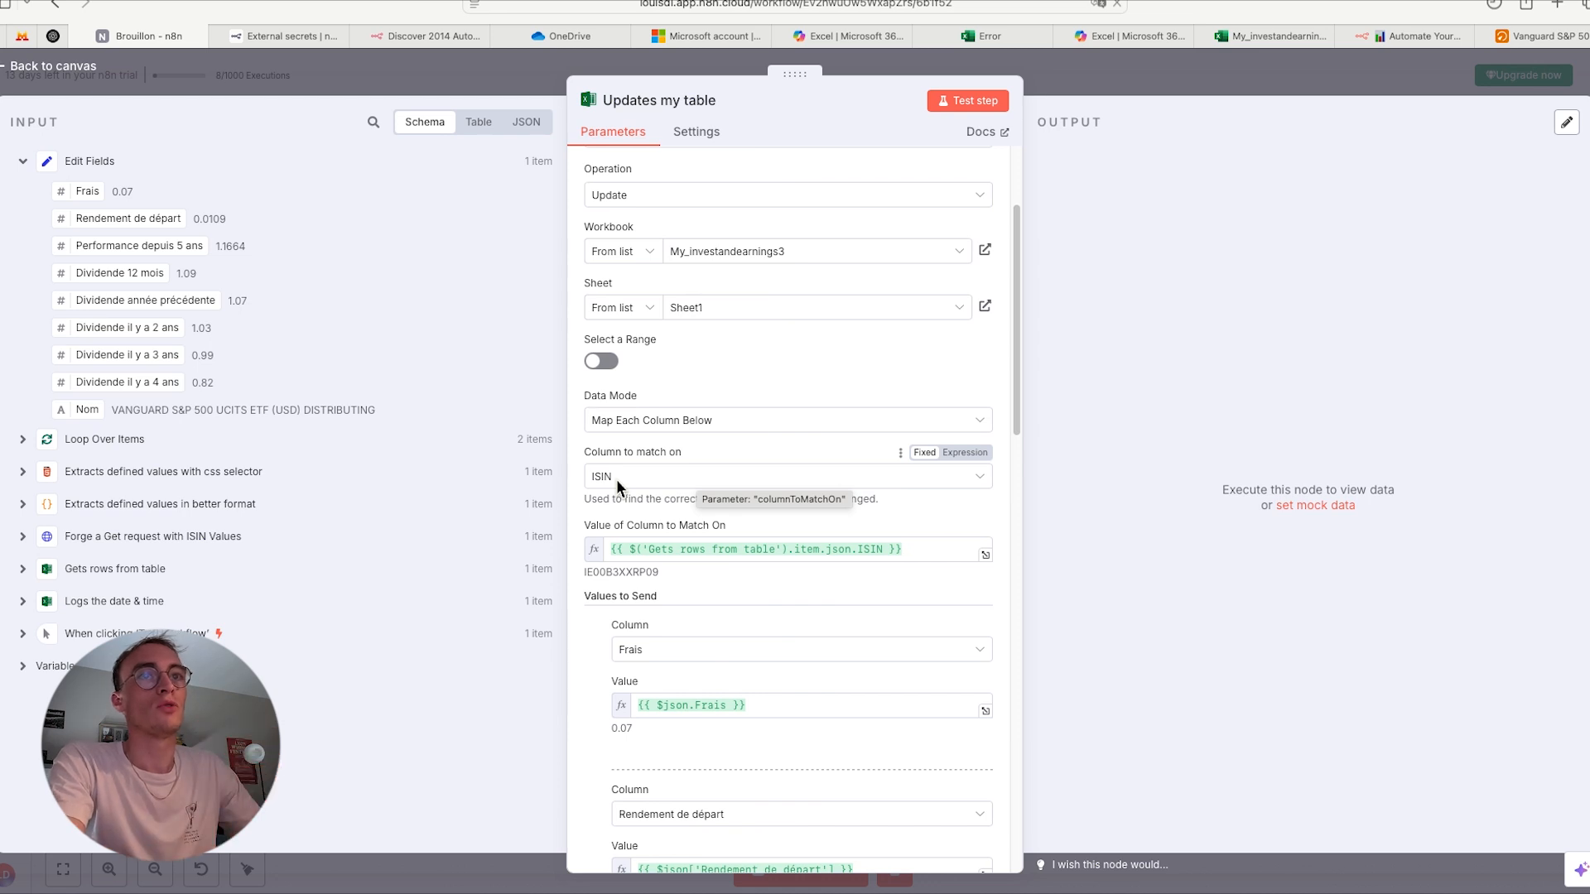
- Clear the value of the column to match on and remap it to the ISIN field from 'Gets rows from table'
click(918, 555)
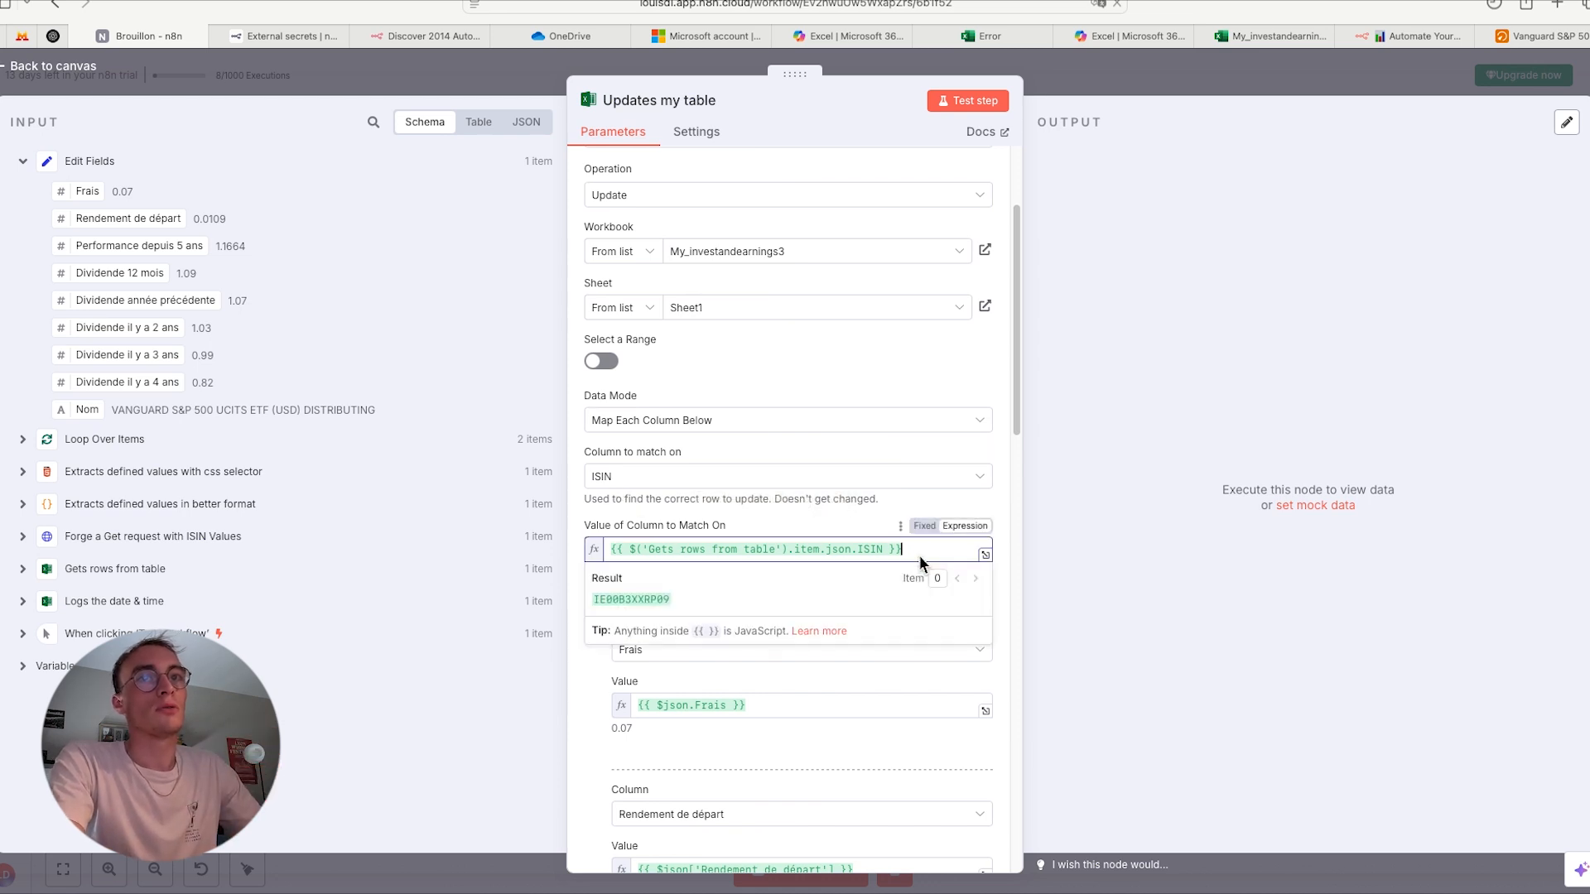
key(super+a)
key(BackSpace)
click(778, 513)
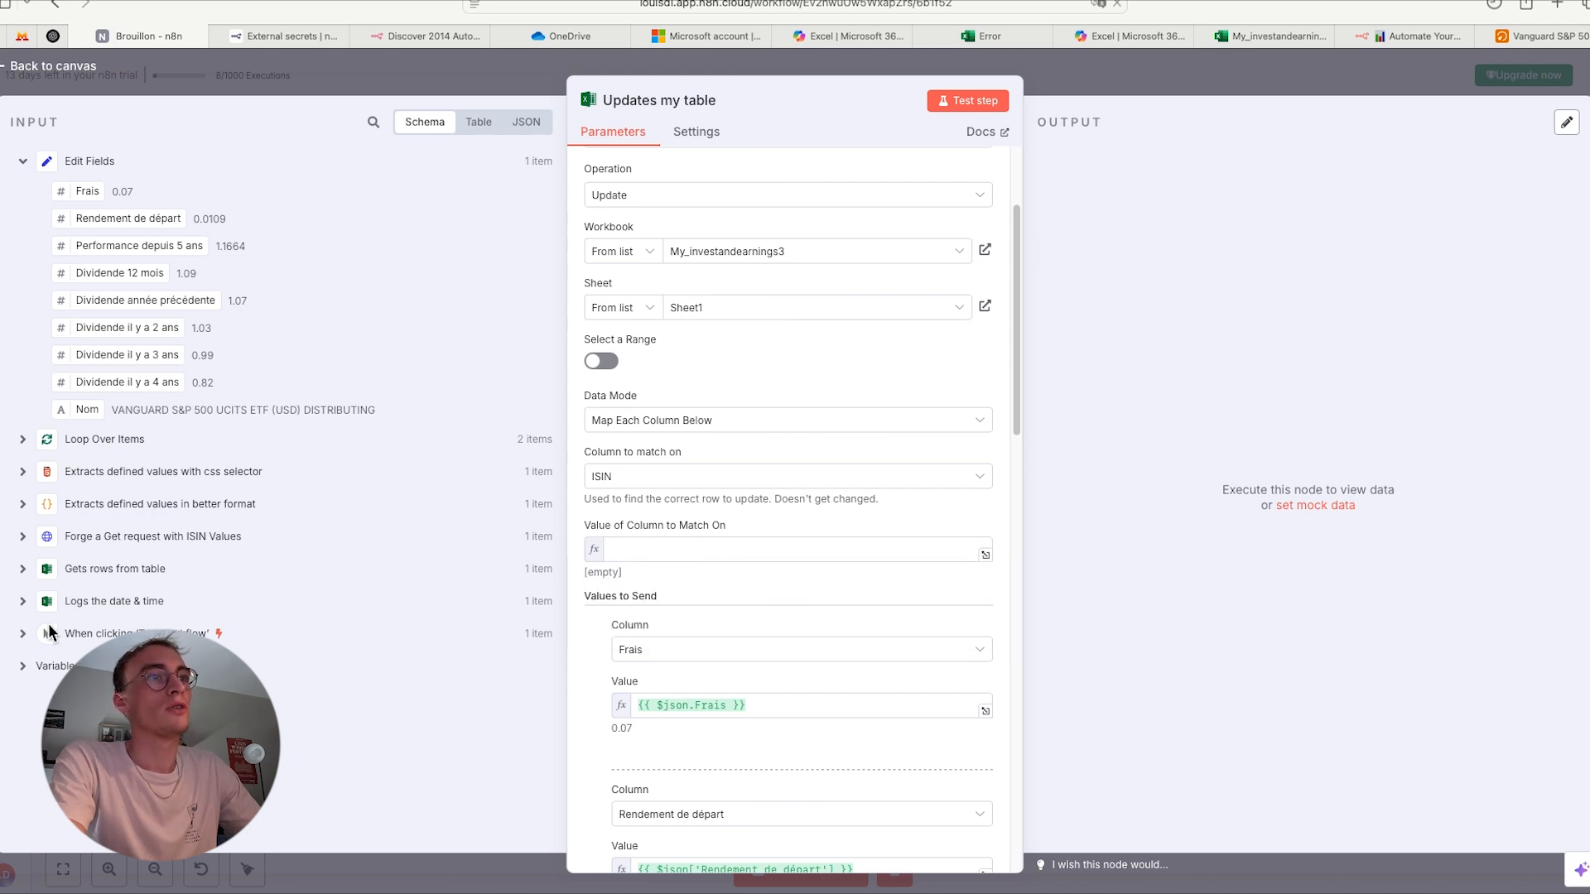
click(22, 569)
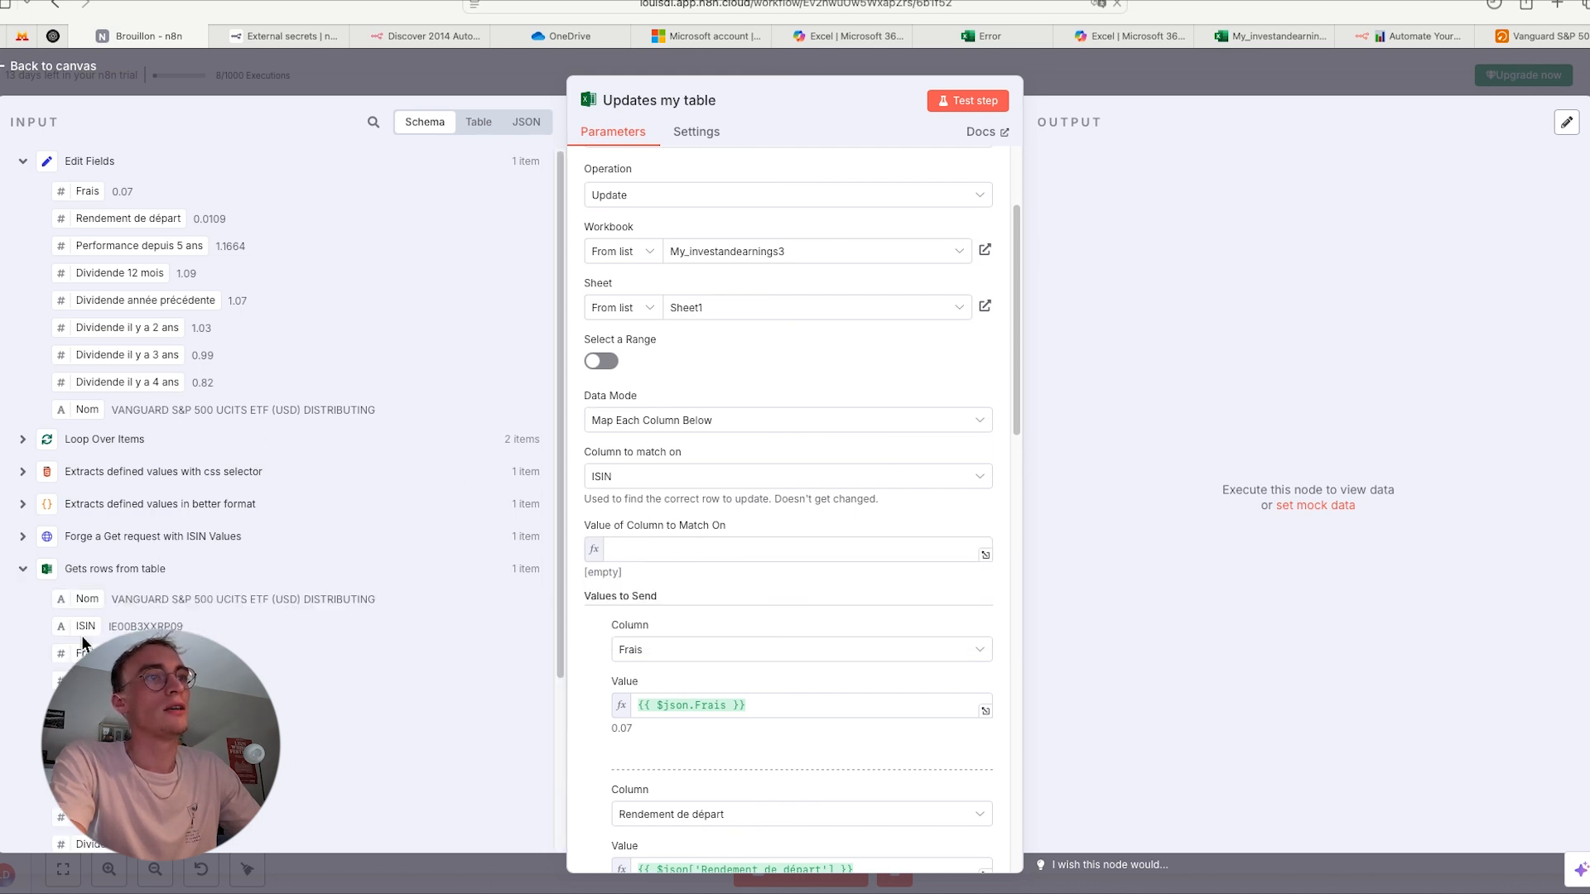
drag(82, 634, 691, 549)
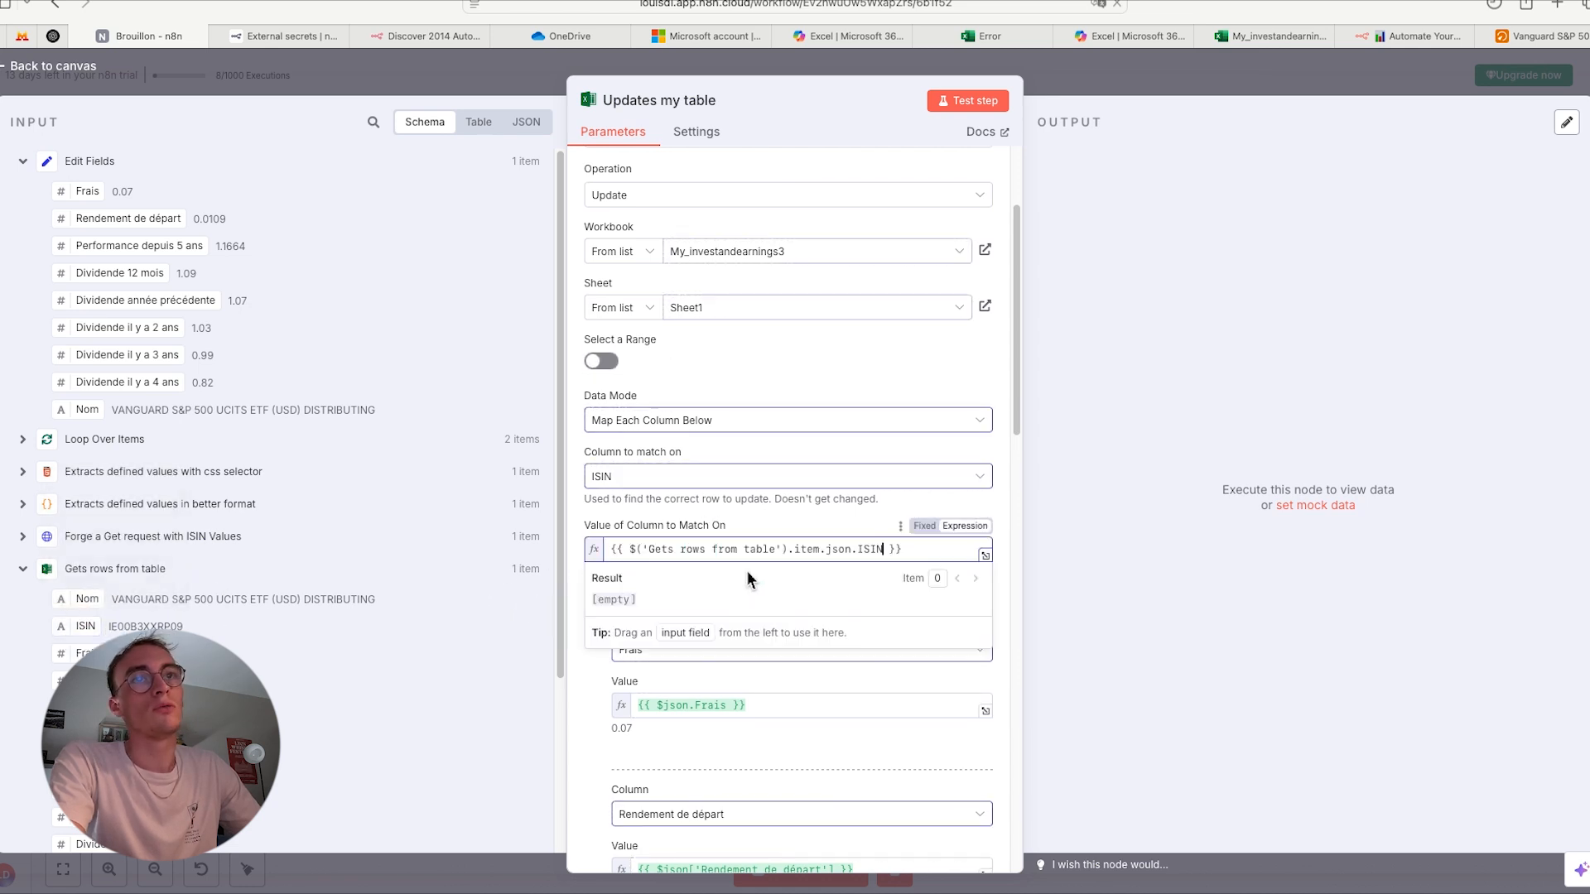
click(578, 515)
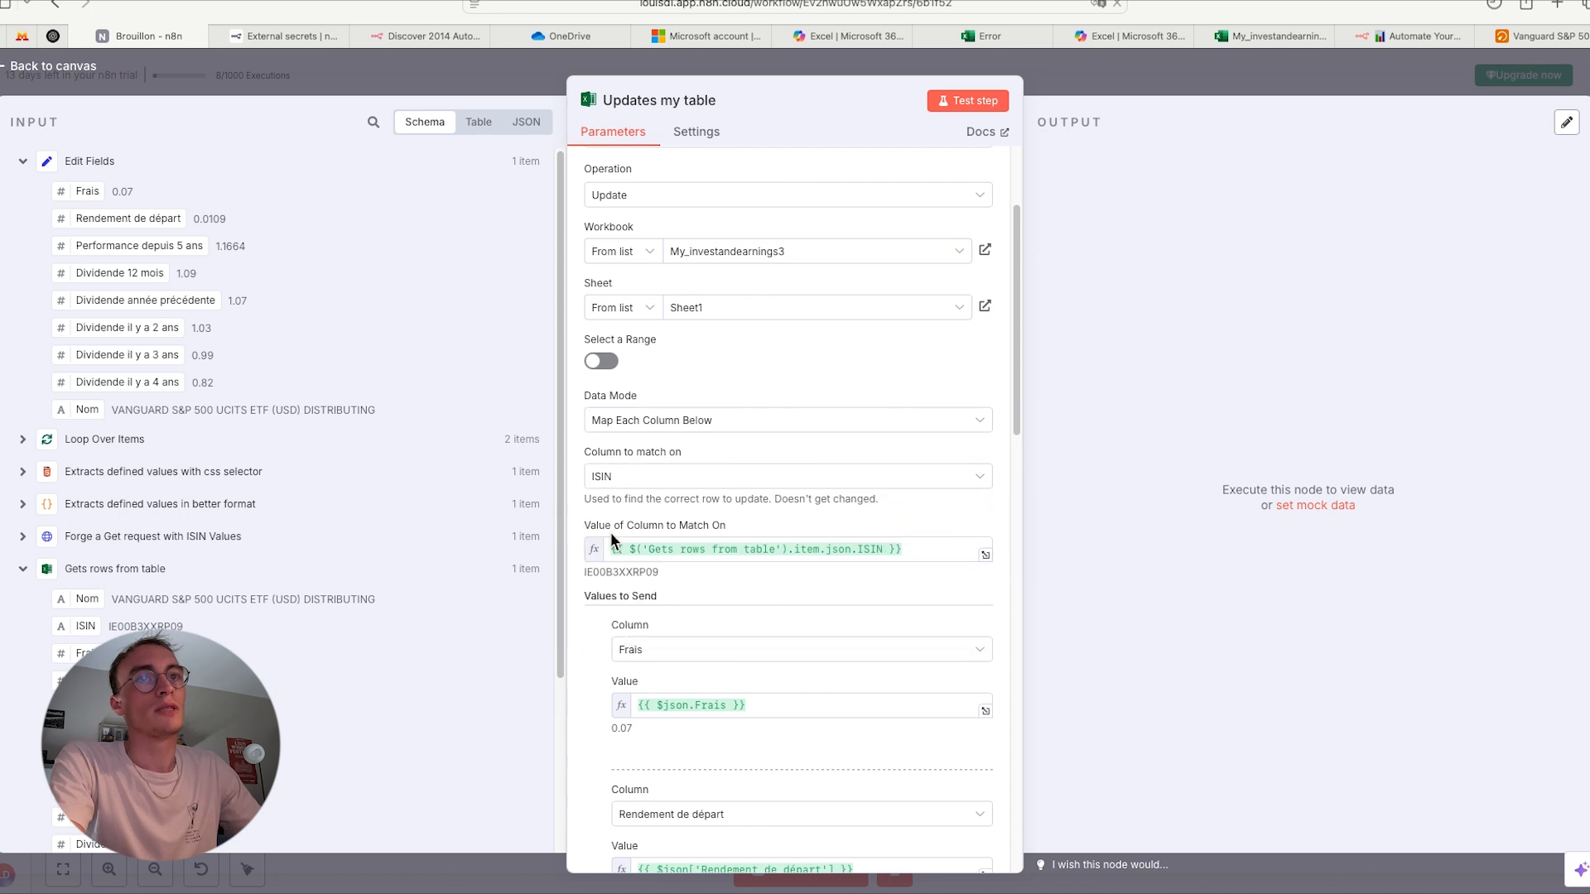
- Choose Frais as the first column under Values to Send, looking through the other available columns
scroll(714, 627, down, 1)
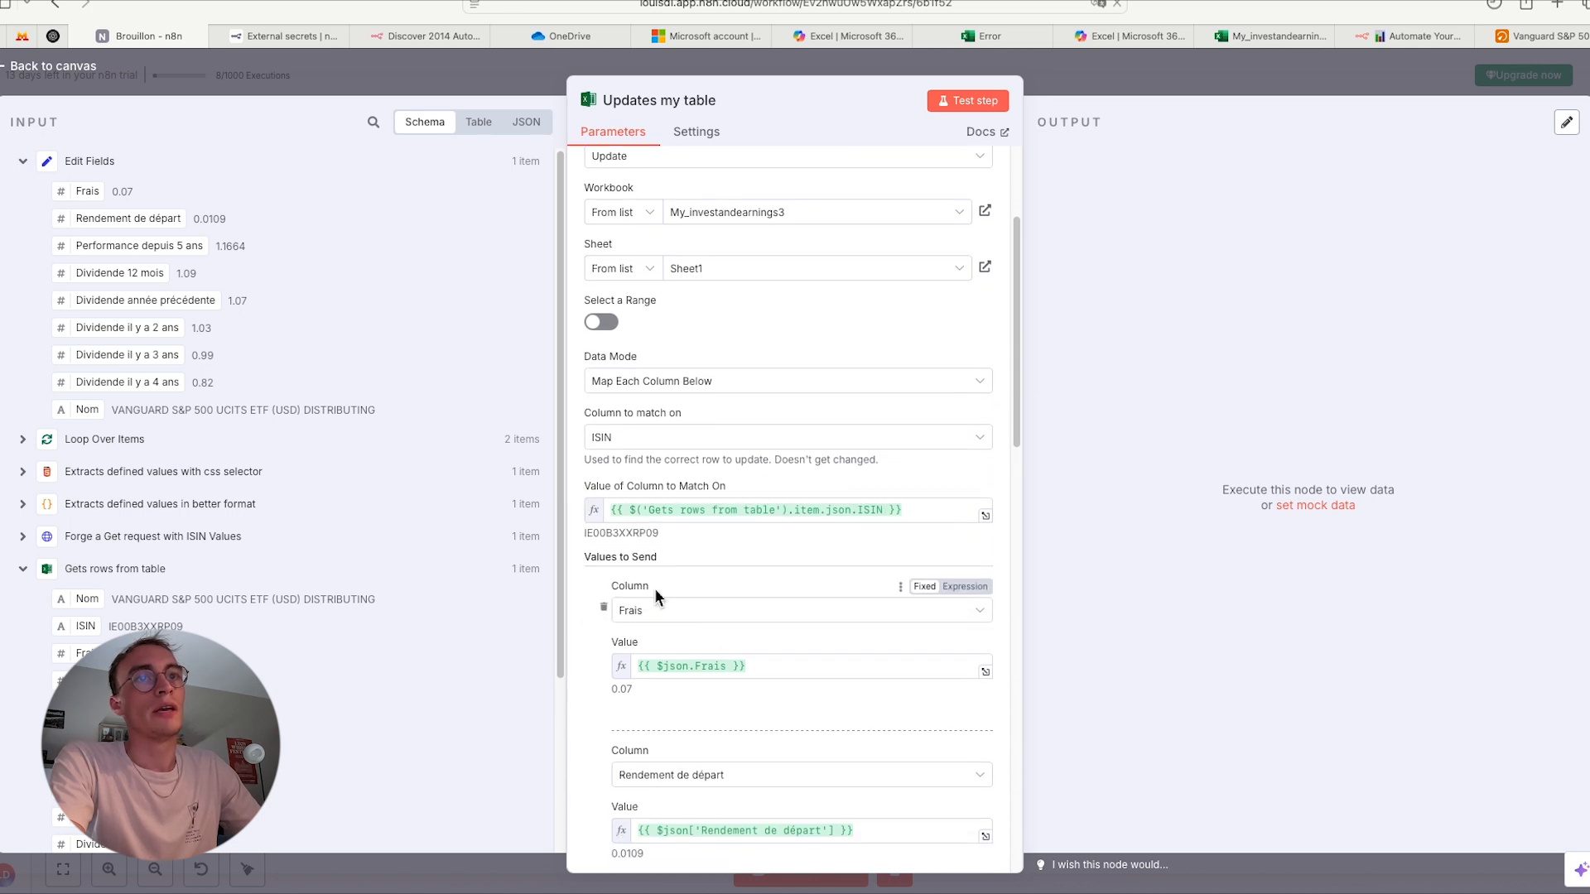
click(661, 619)
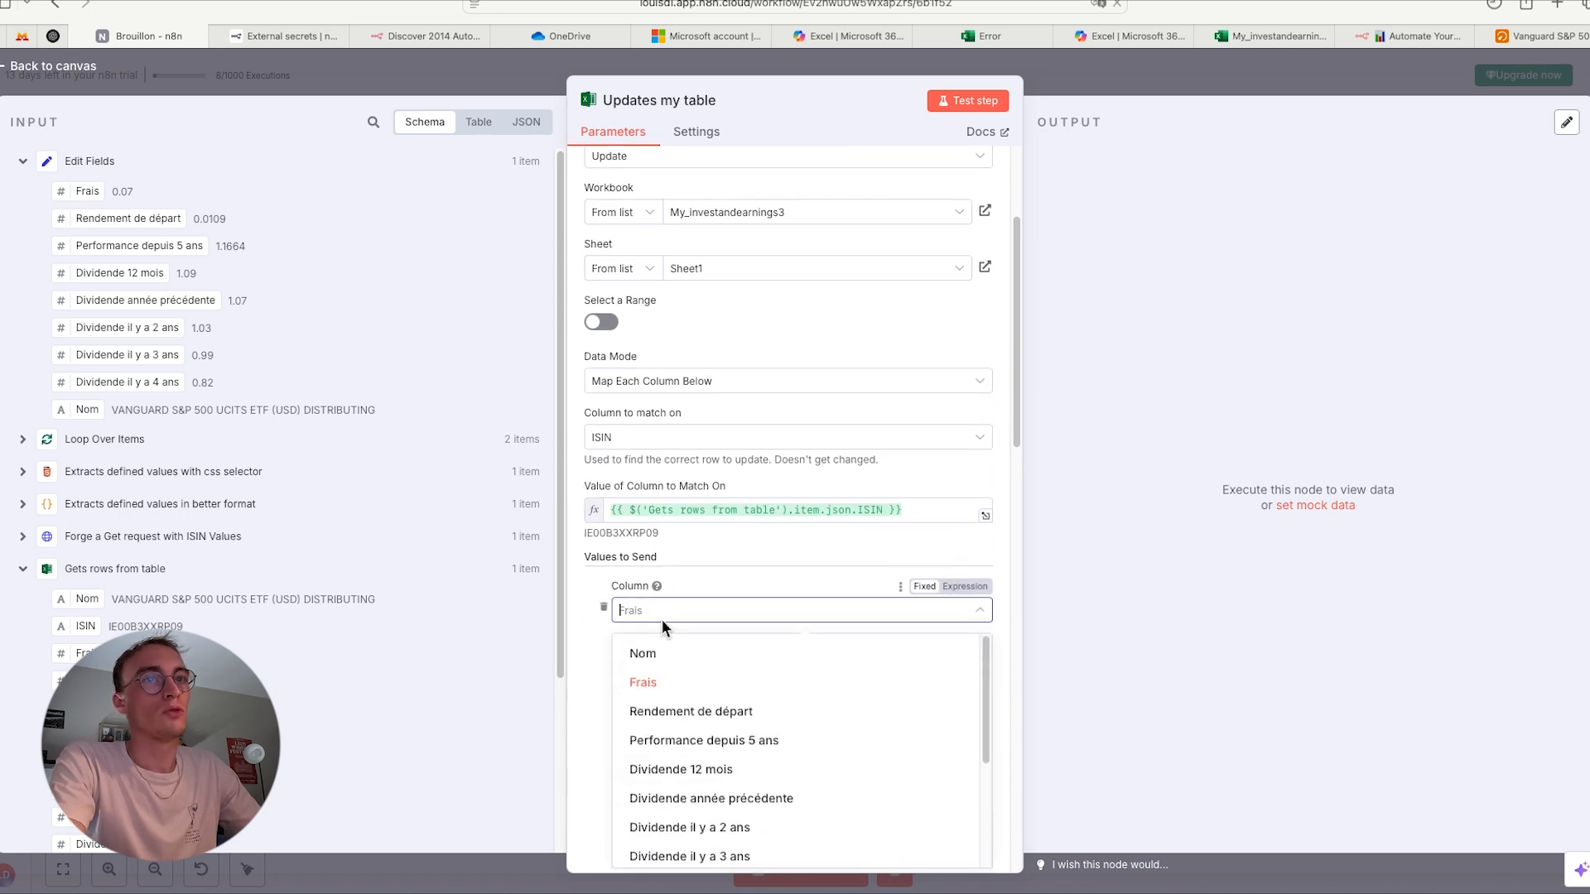
scroll(653, 688, down, 5)
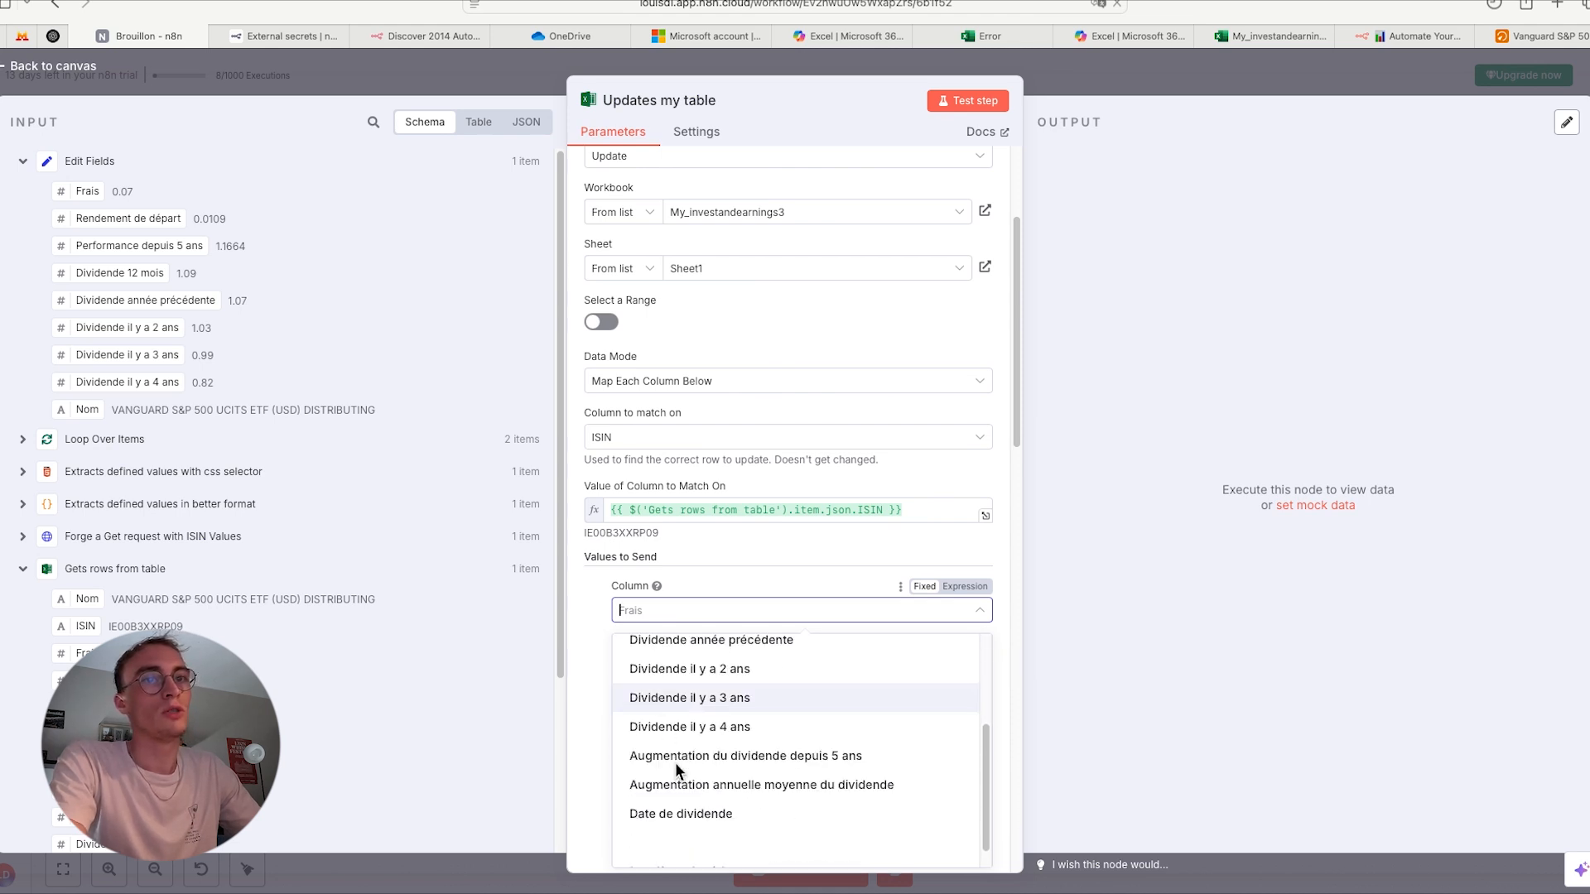
scroll(678, 774, up, 5)
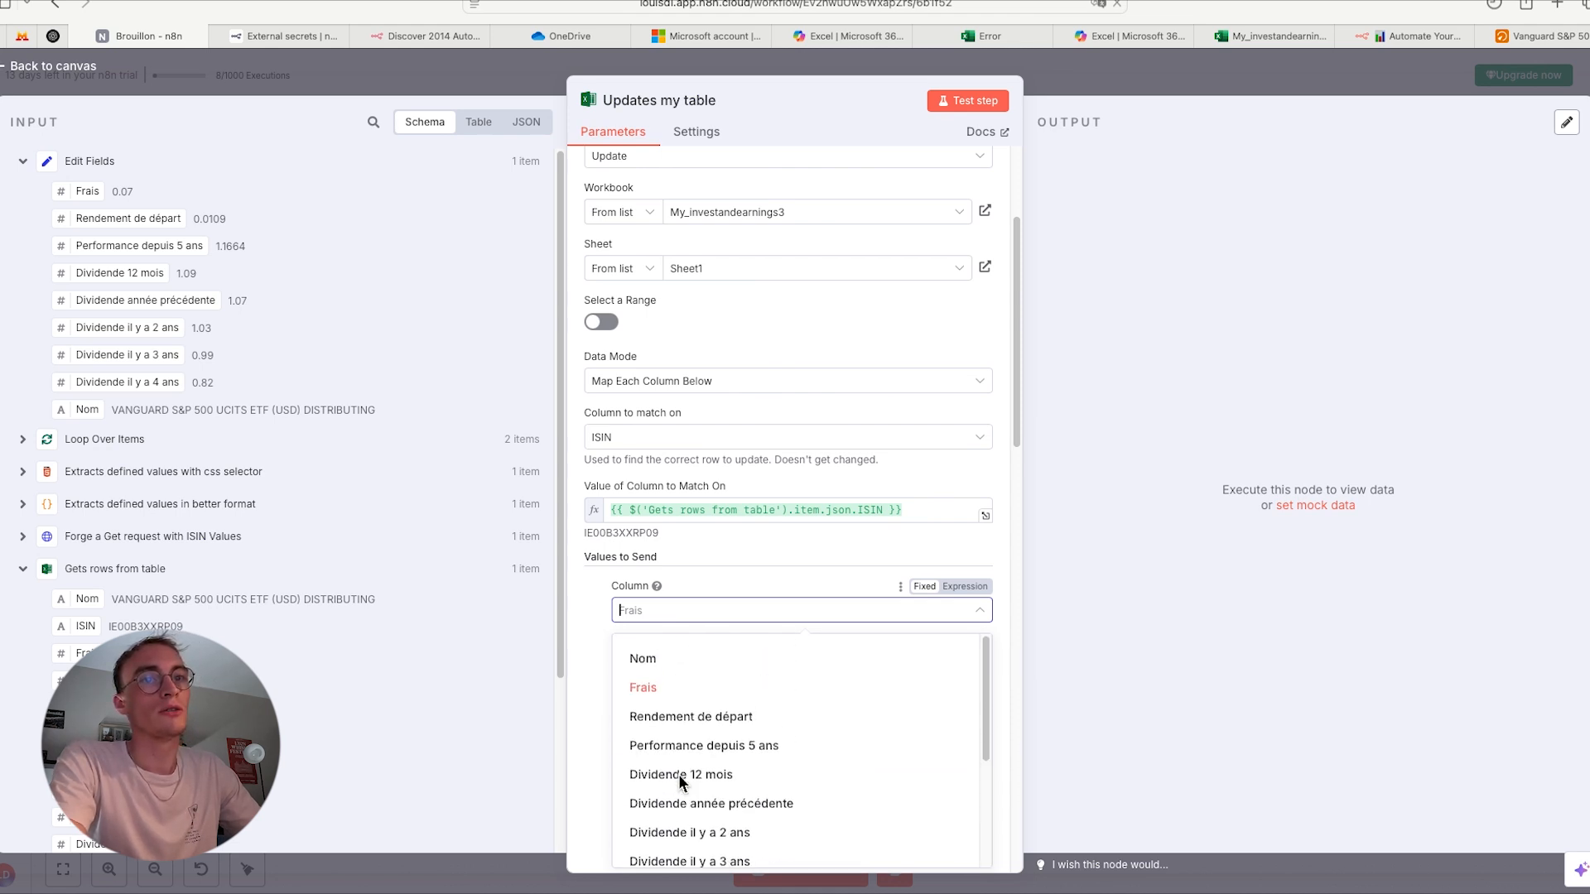
click(664, 684)
- Clear the Frais column's value and remap it to the Frais field from Edit Fields
scroll(578, 643, down, 2)
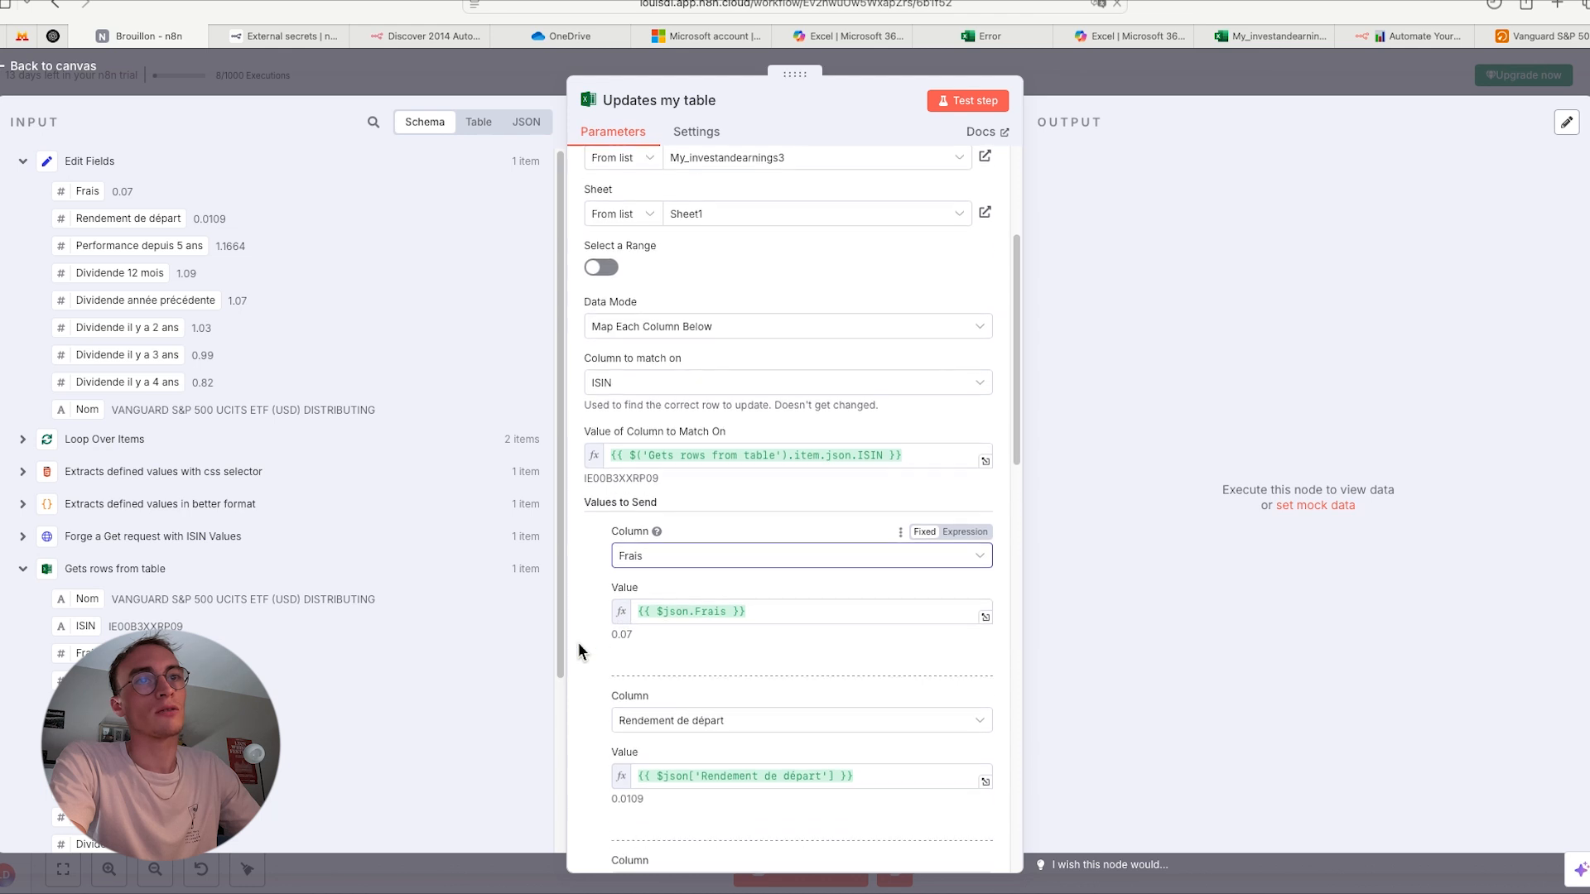
click(768, 570)
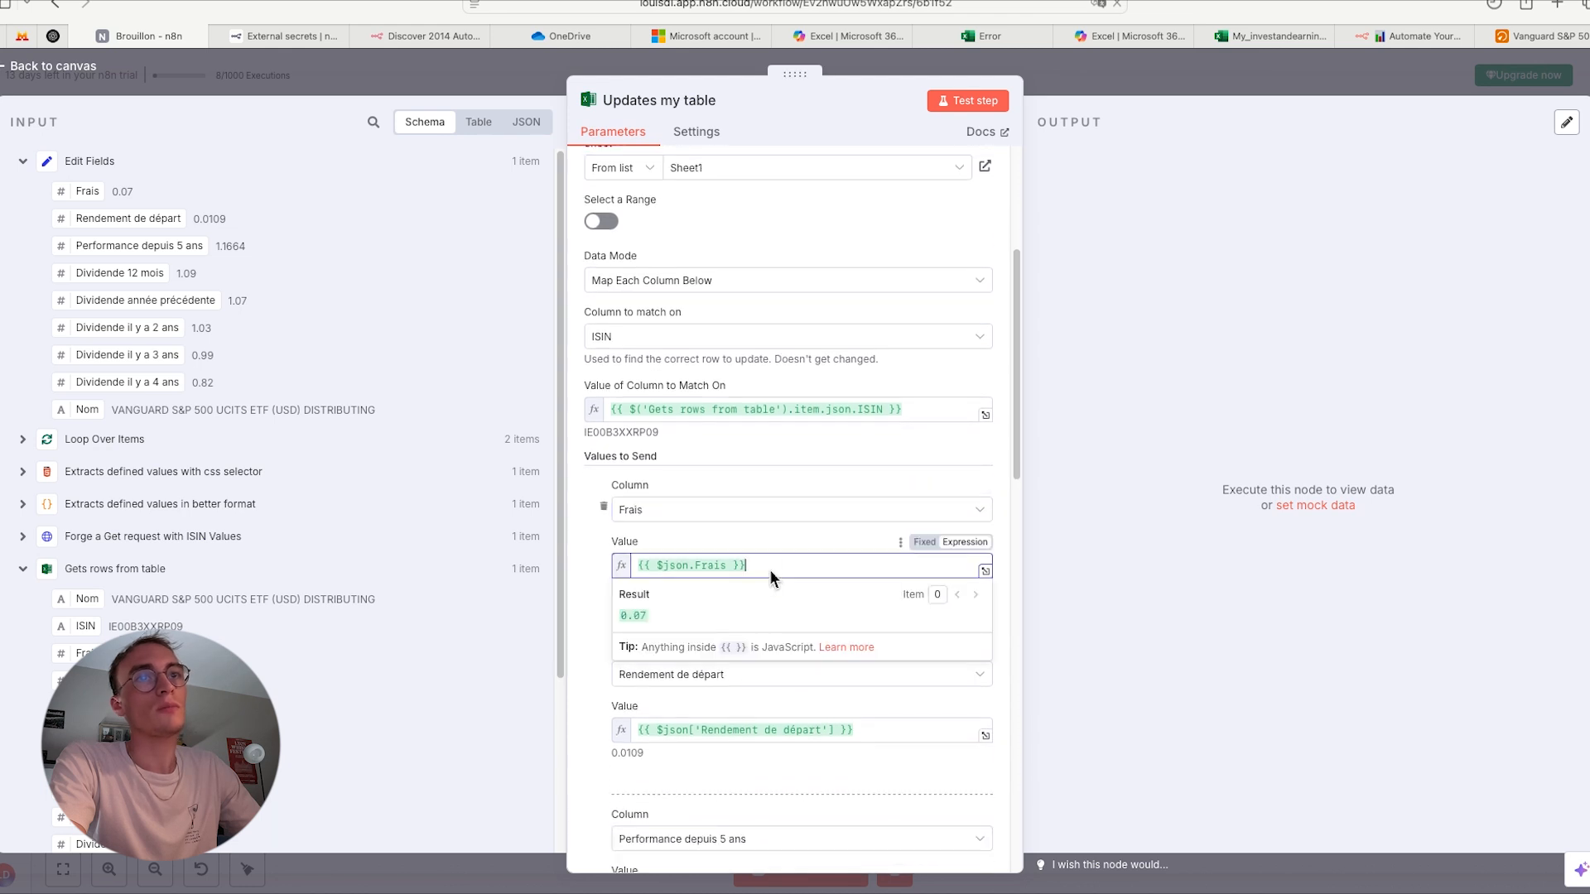
key(super+a)
key(BackSpace)
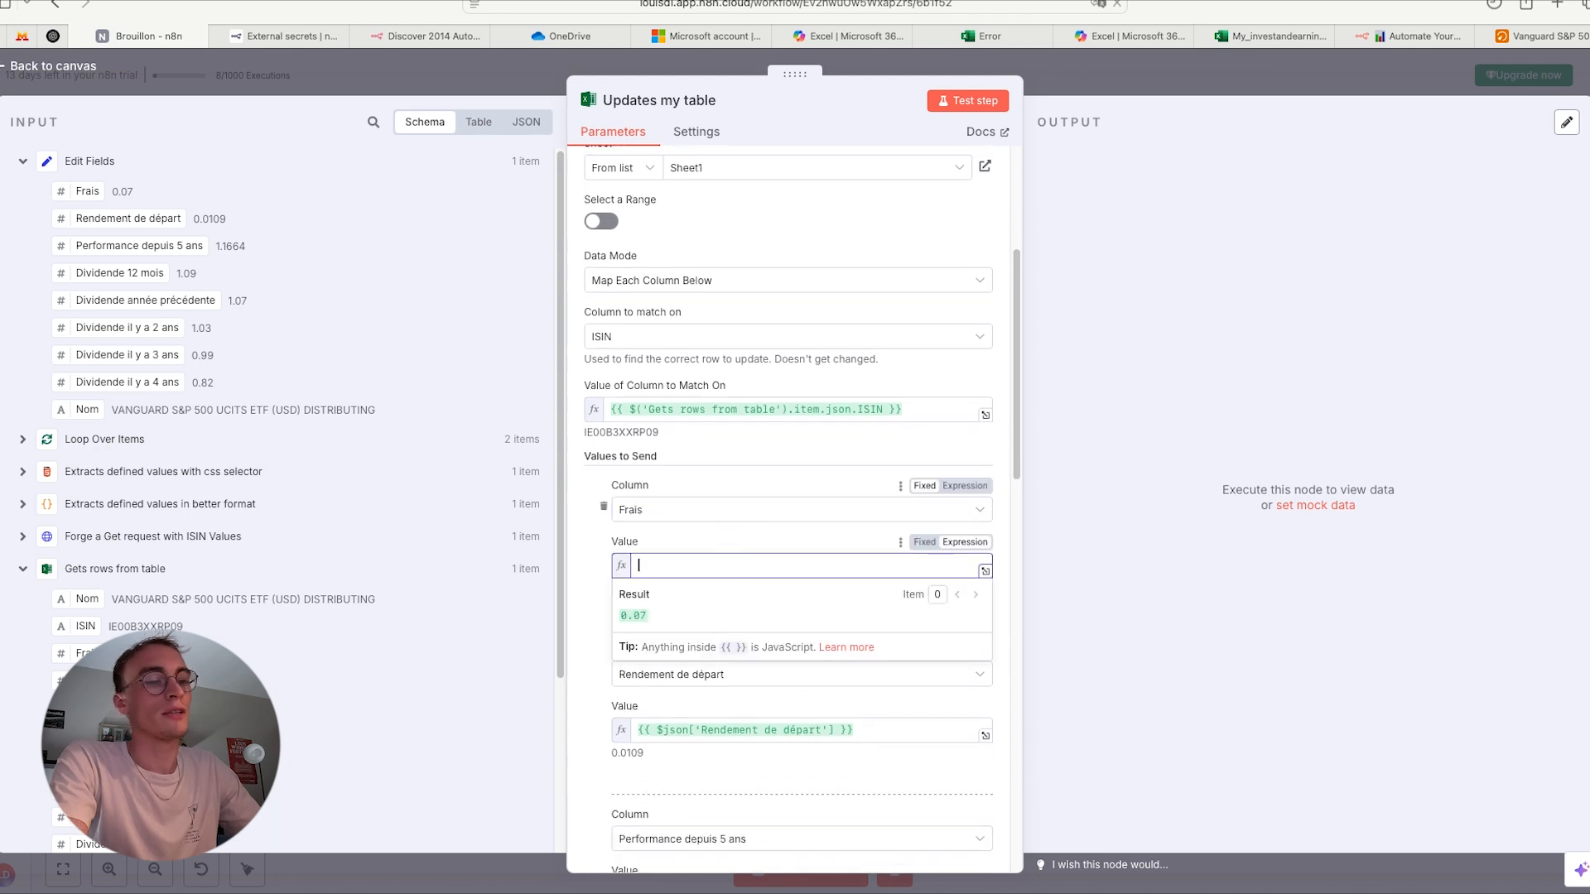
click(582, 535)
drag(83, 191, 678, 570)
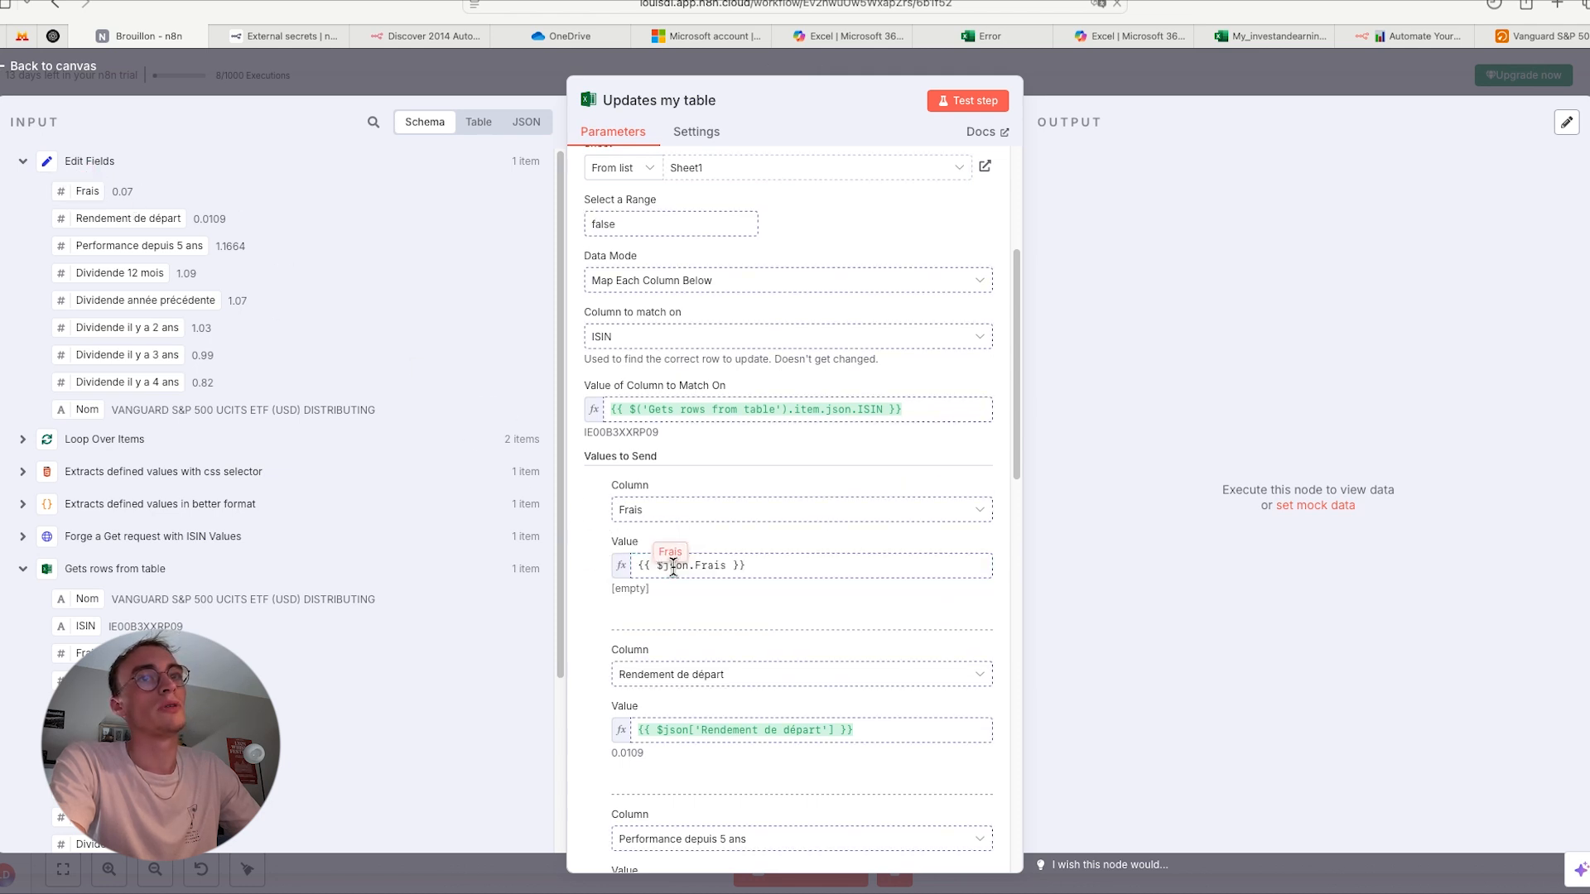
click(590, 642)
- Review the remaining column mappings, then test the 'Updates my table' node and look through all its output columns
scroll(593, 646, down, 5)
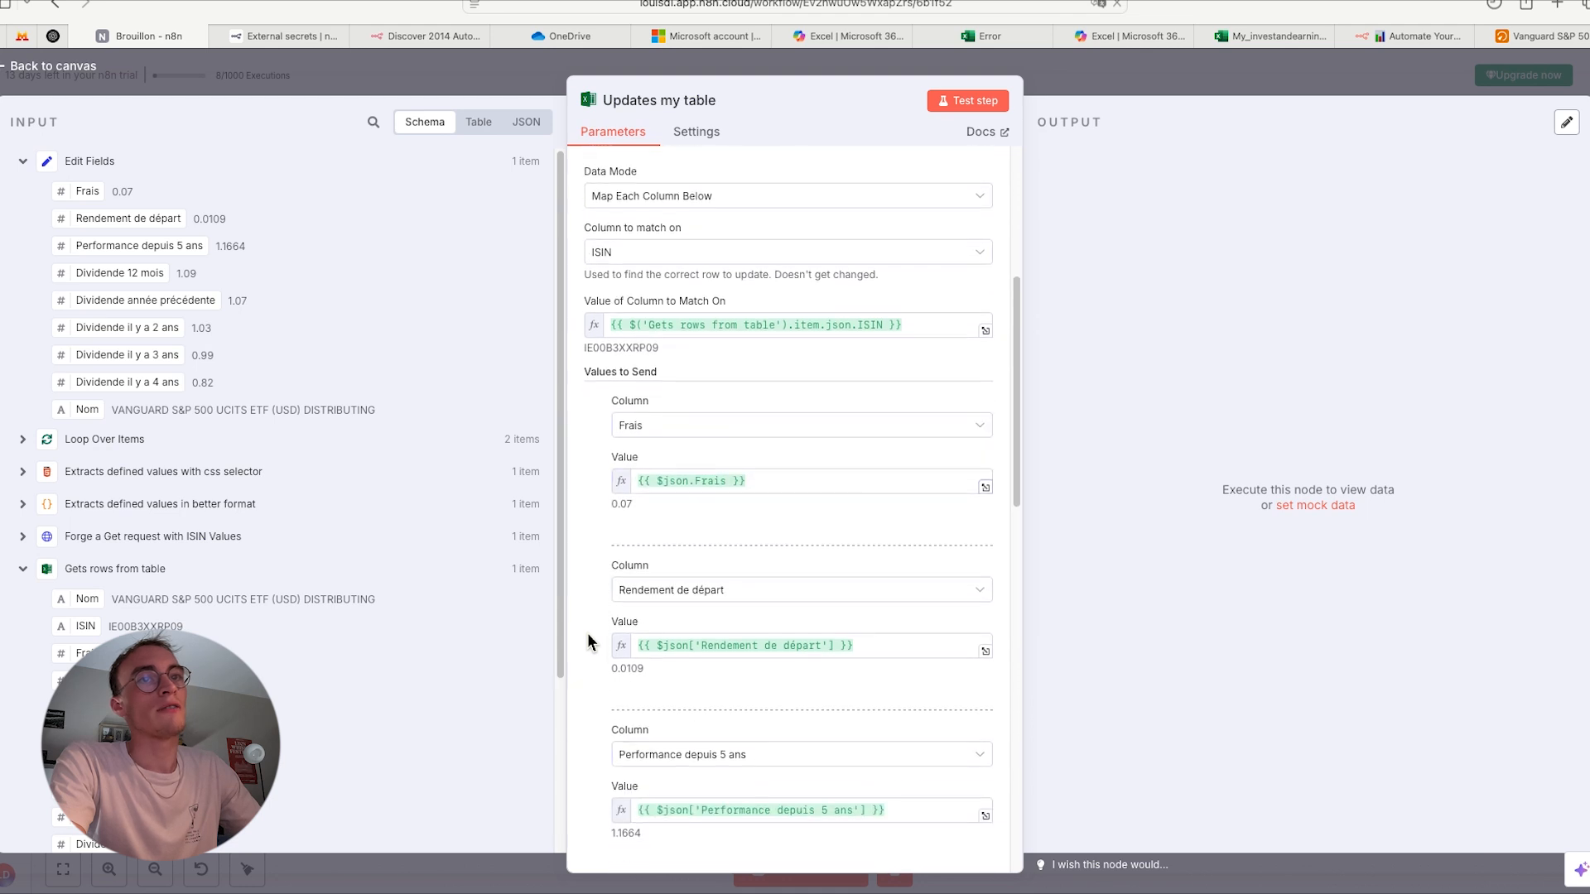
scroll(594, 726, down, 5)
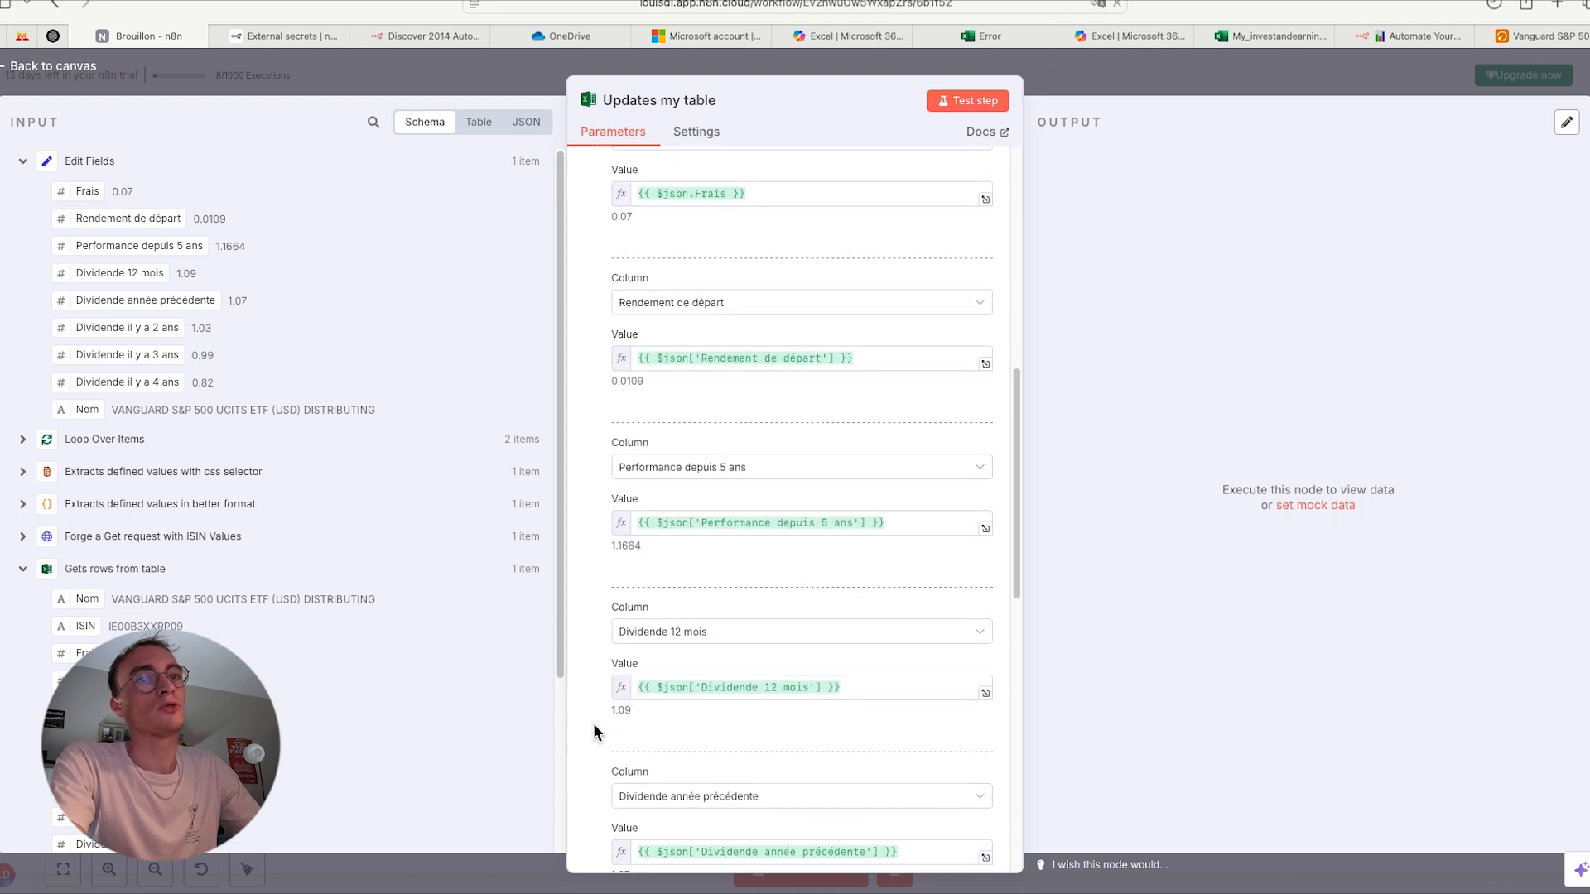
scroll(626, 673, down, 8)
scroll(624, 669, up, 15)
scroll(714, 500, up, 4)
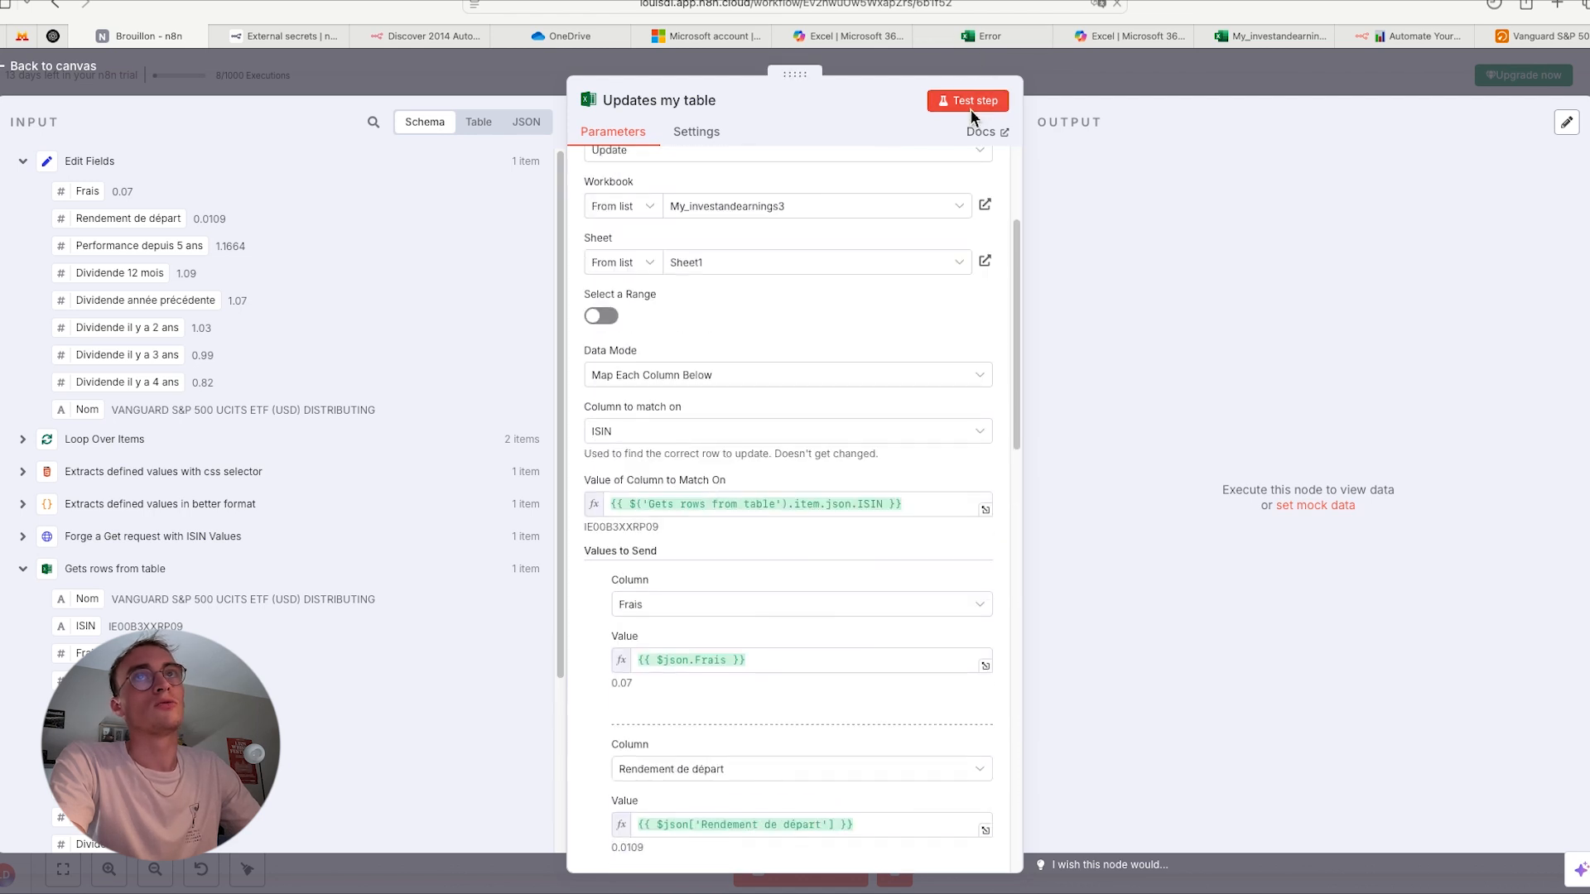
click(971, 103)
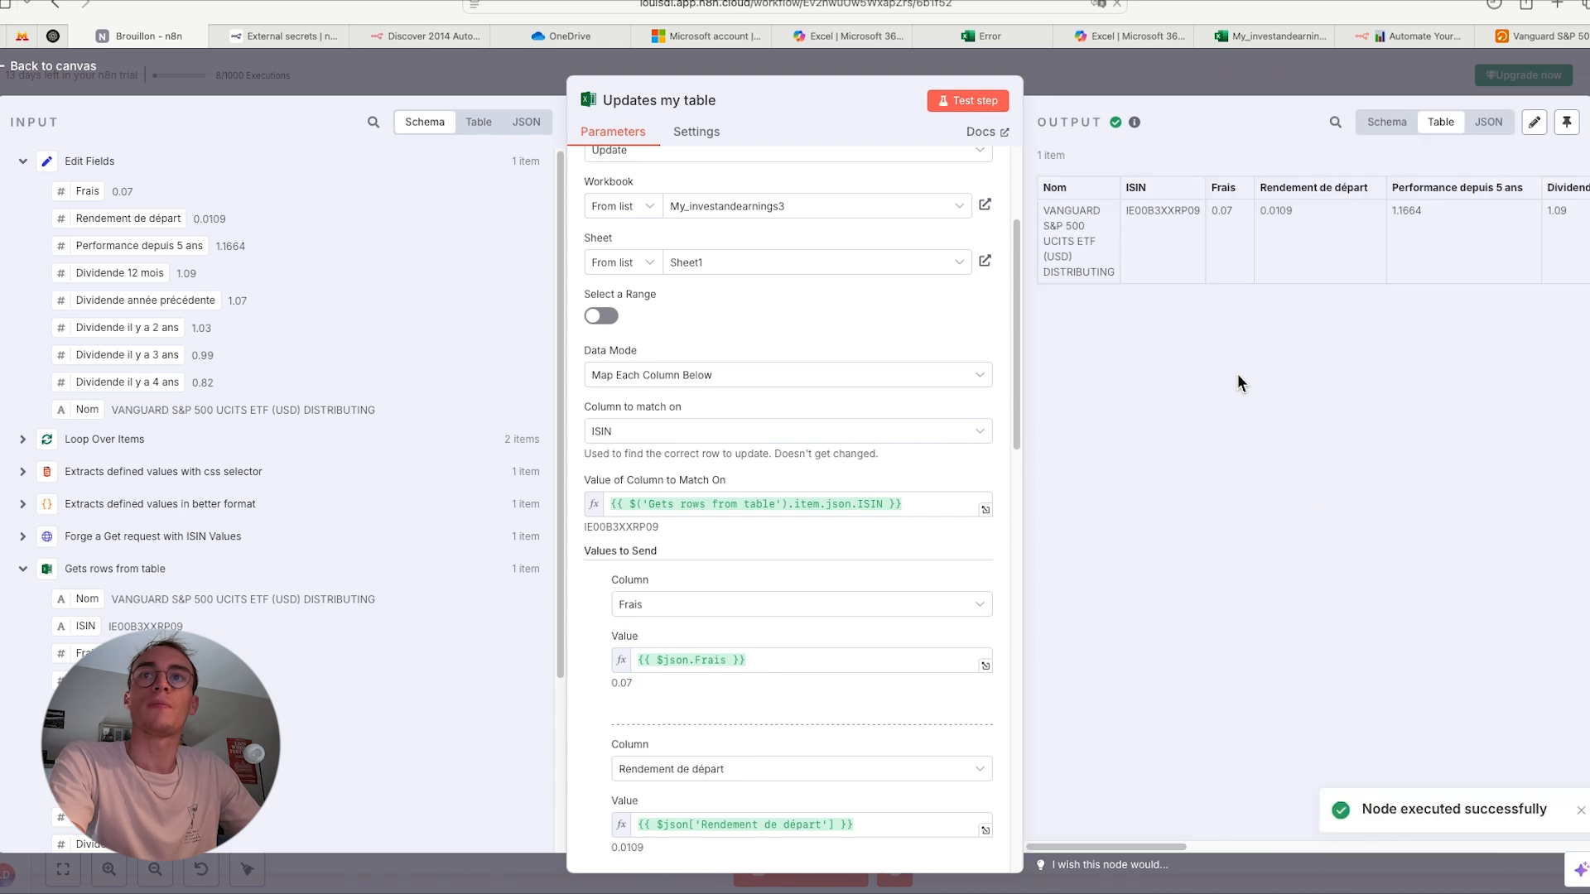
scroll(1307, 383, right, 10)
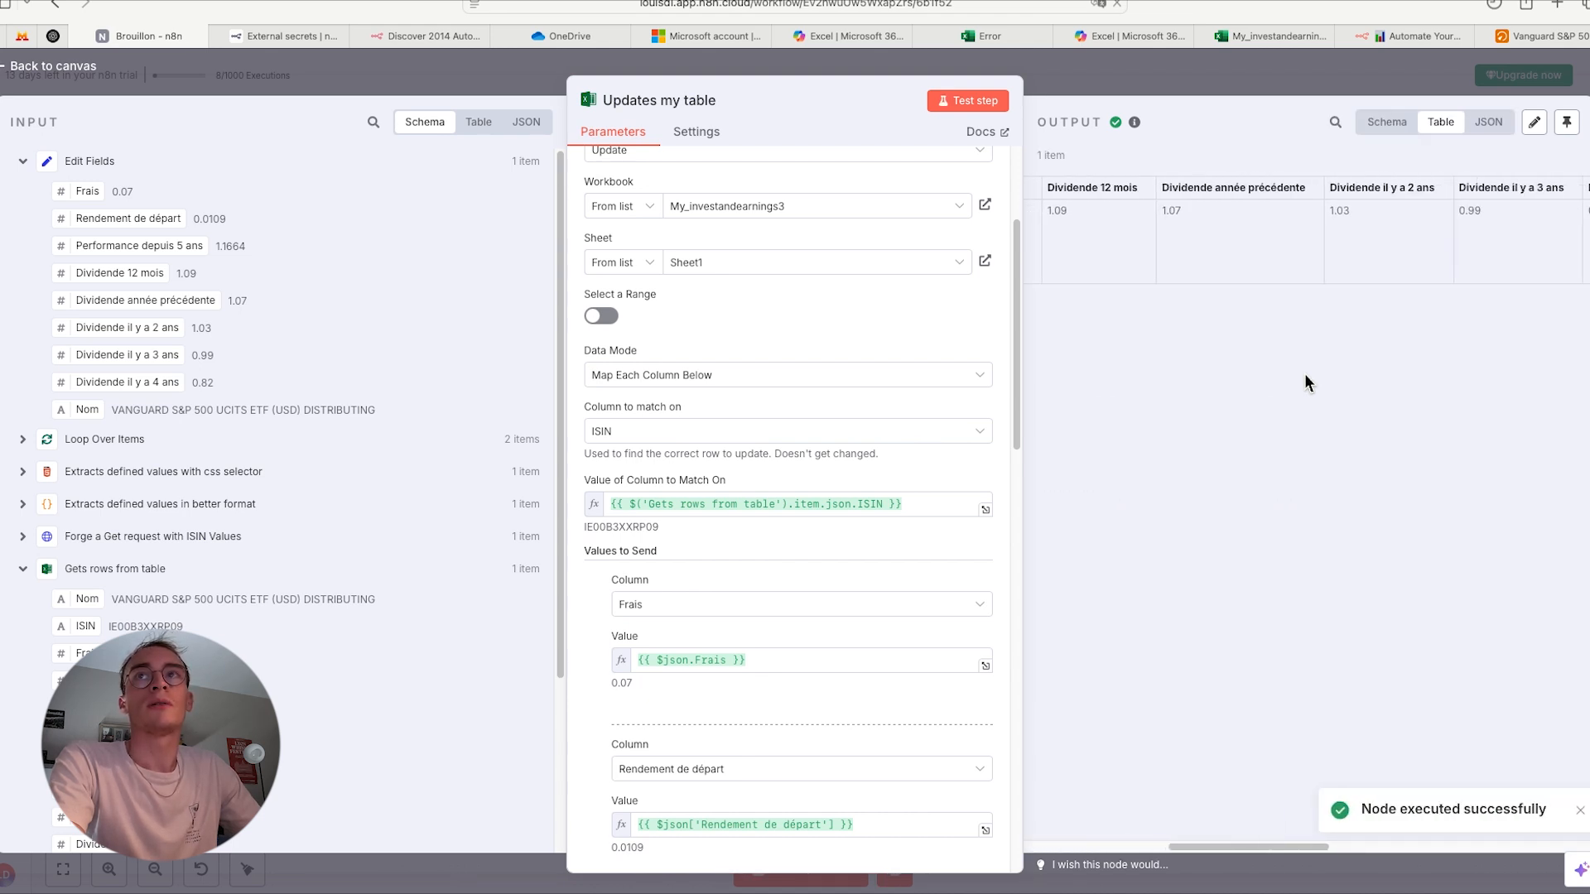
scroll(1306, 381, right, 15)
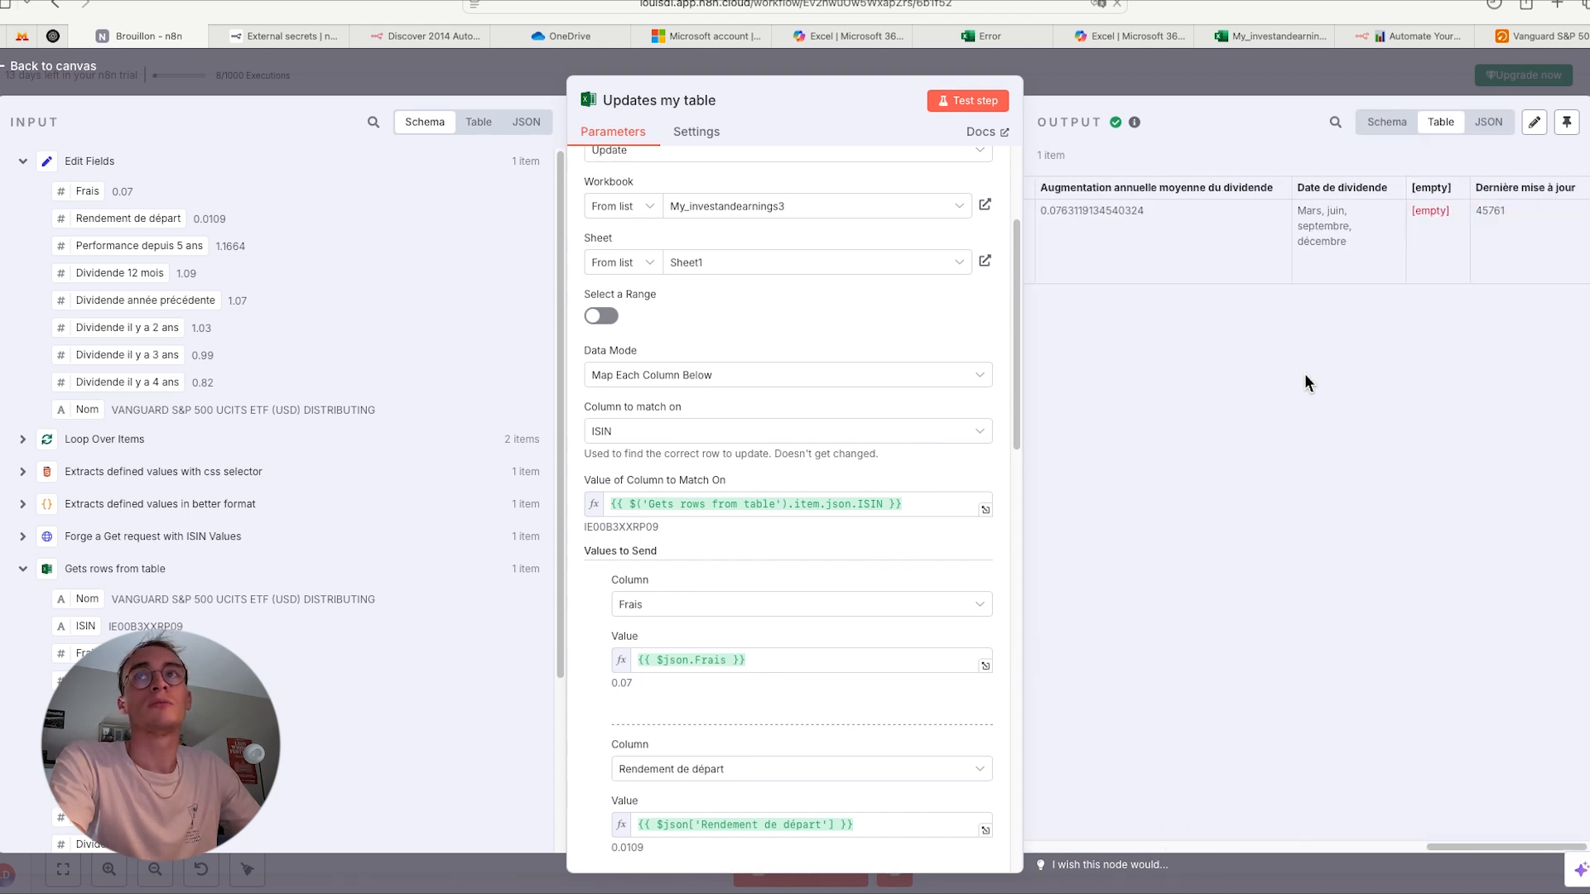
- Switch to the My_investandearnings3 workbook in Excel, select the latest update timestamp and expand the grouped dividend columns to check the updated row
key(ctrl+Left)
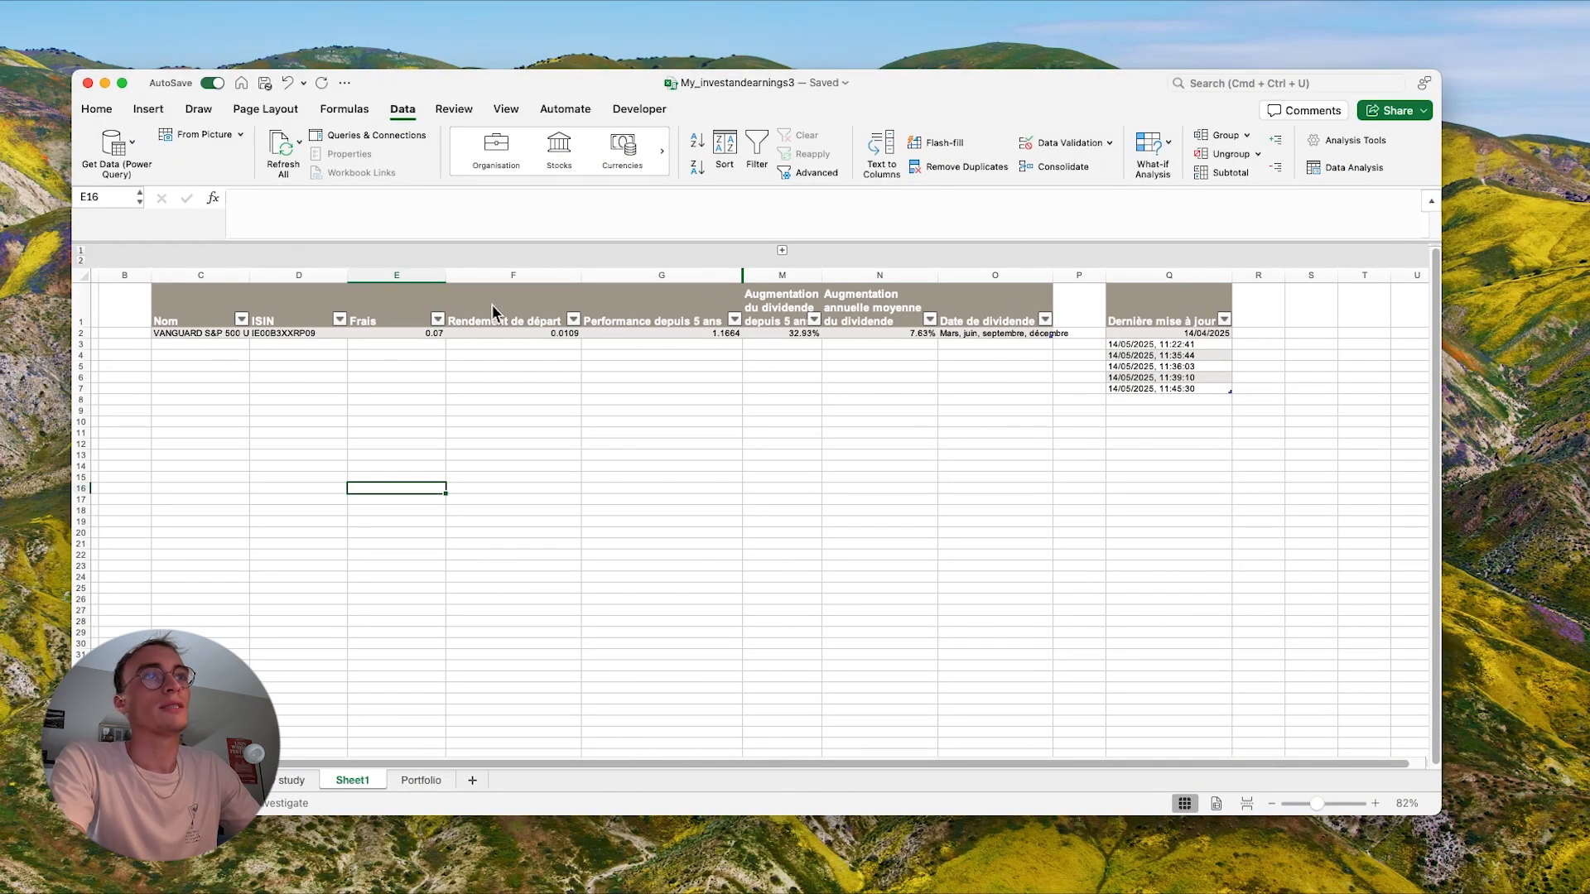
click(1196, 389)
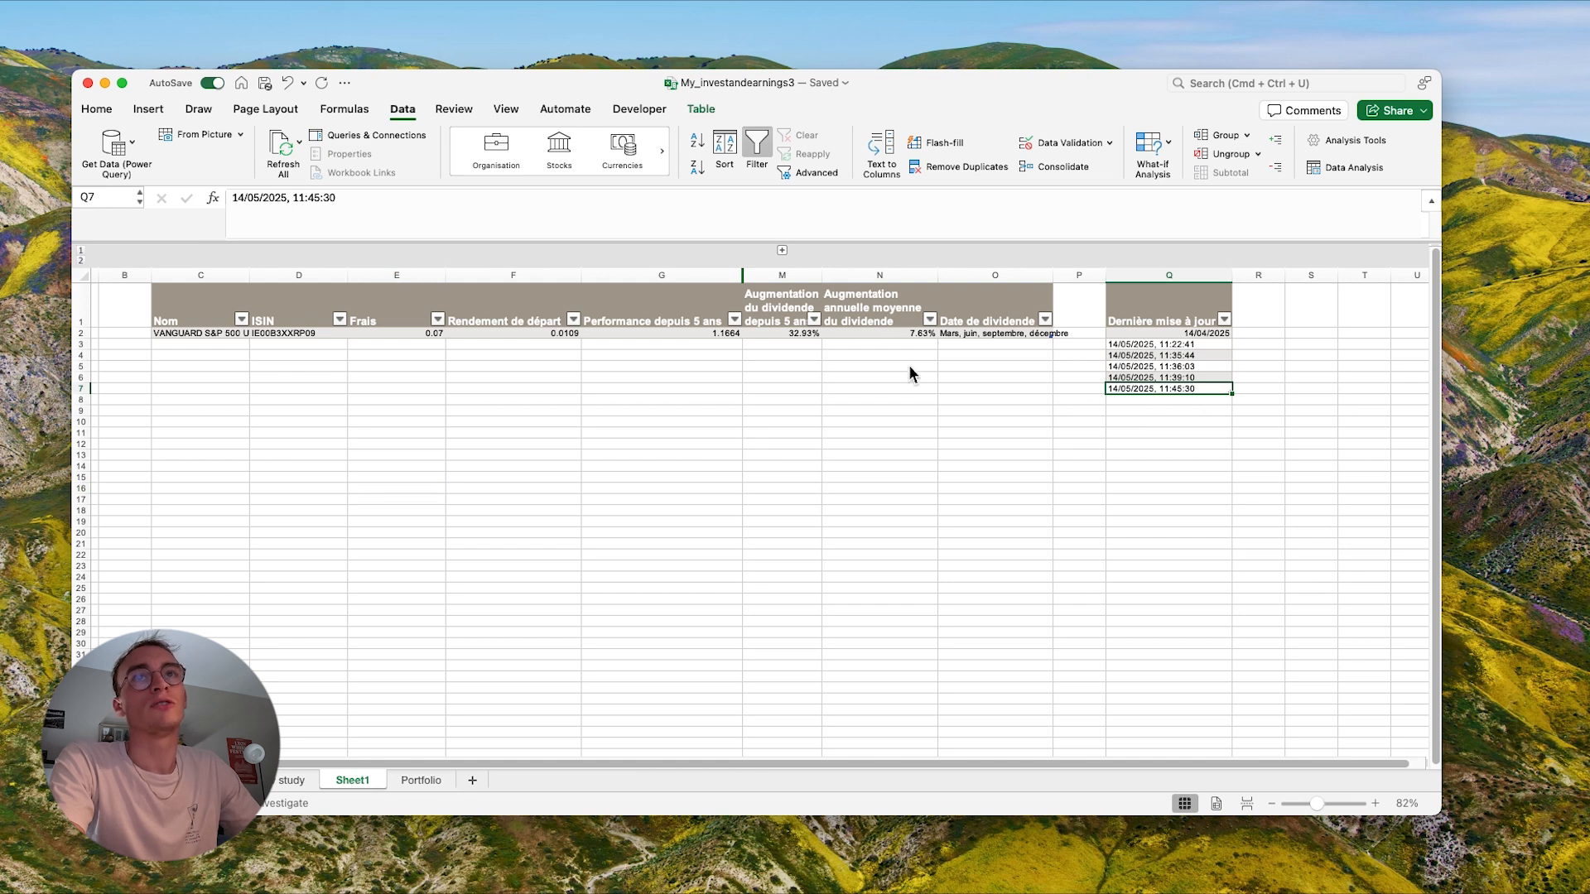
click(782, 251)
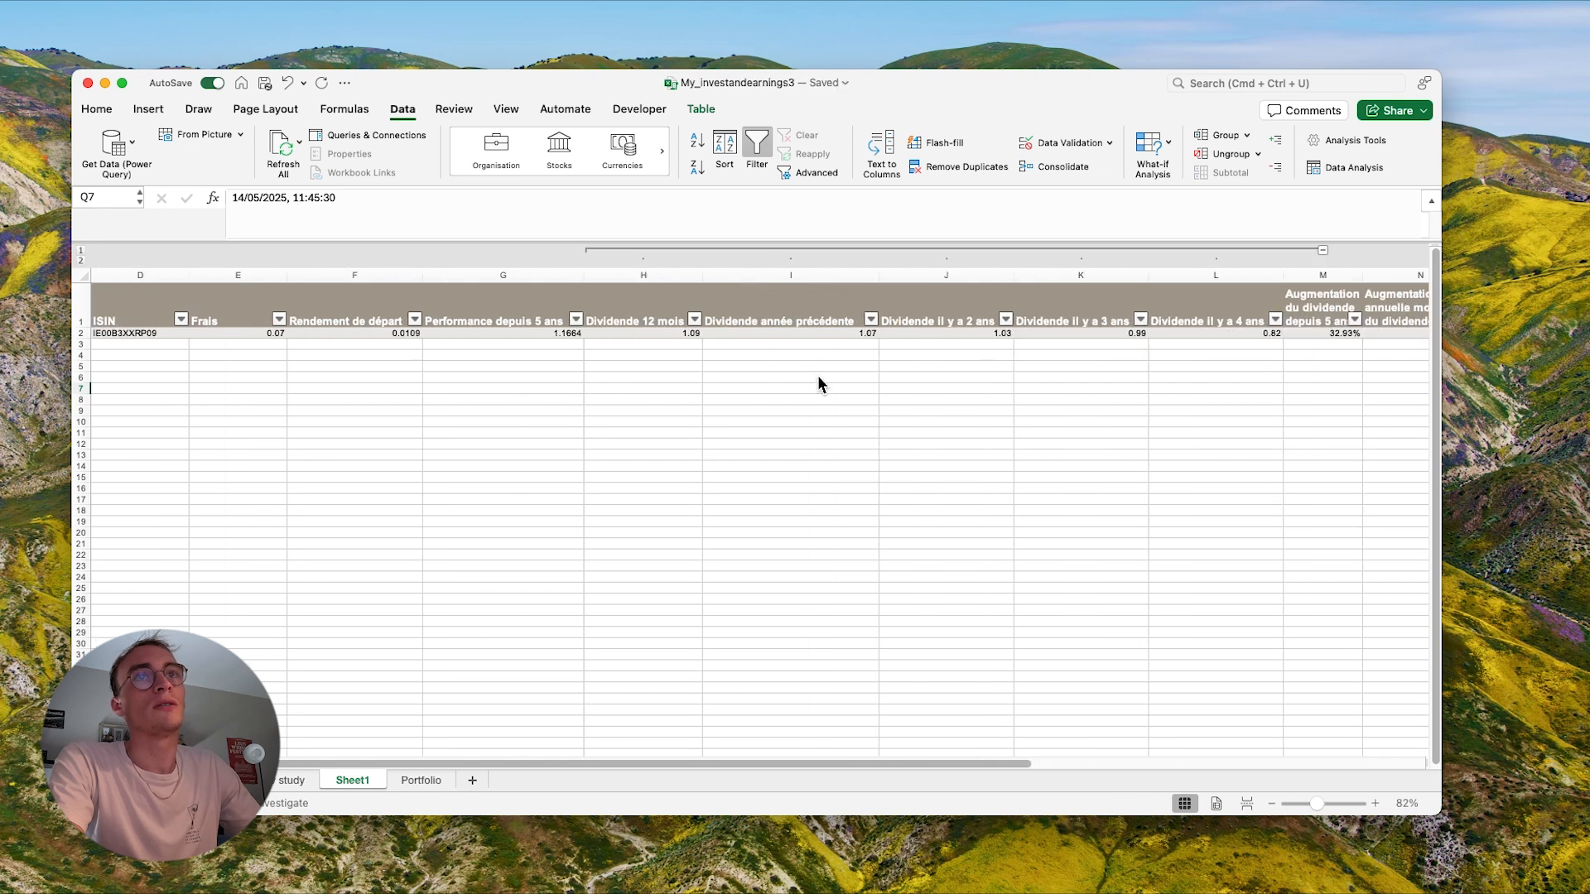
click(496, 334)
scroll(811, 352, left, 2)
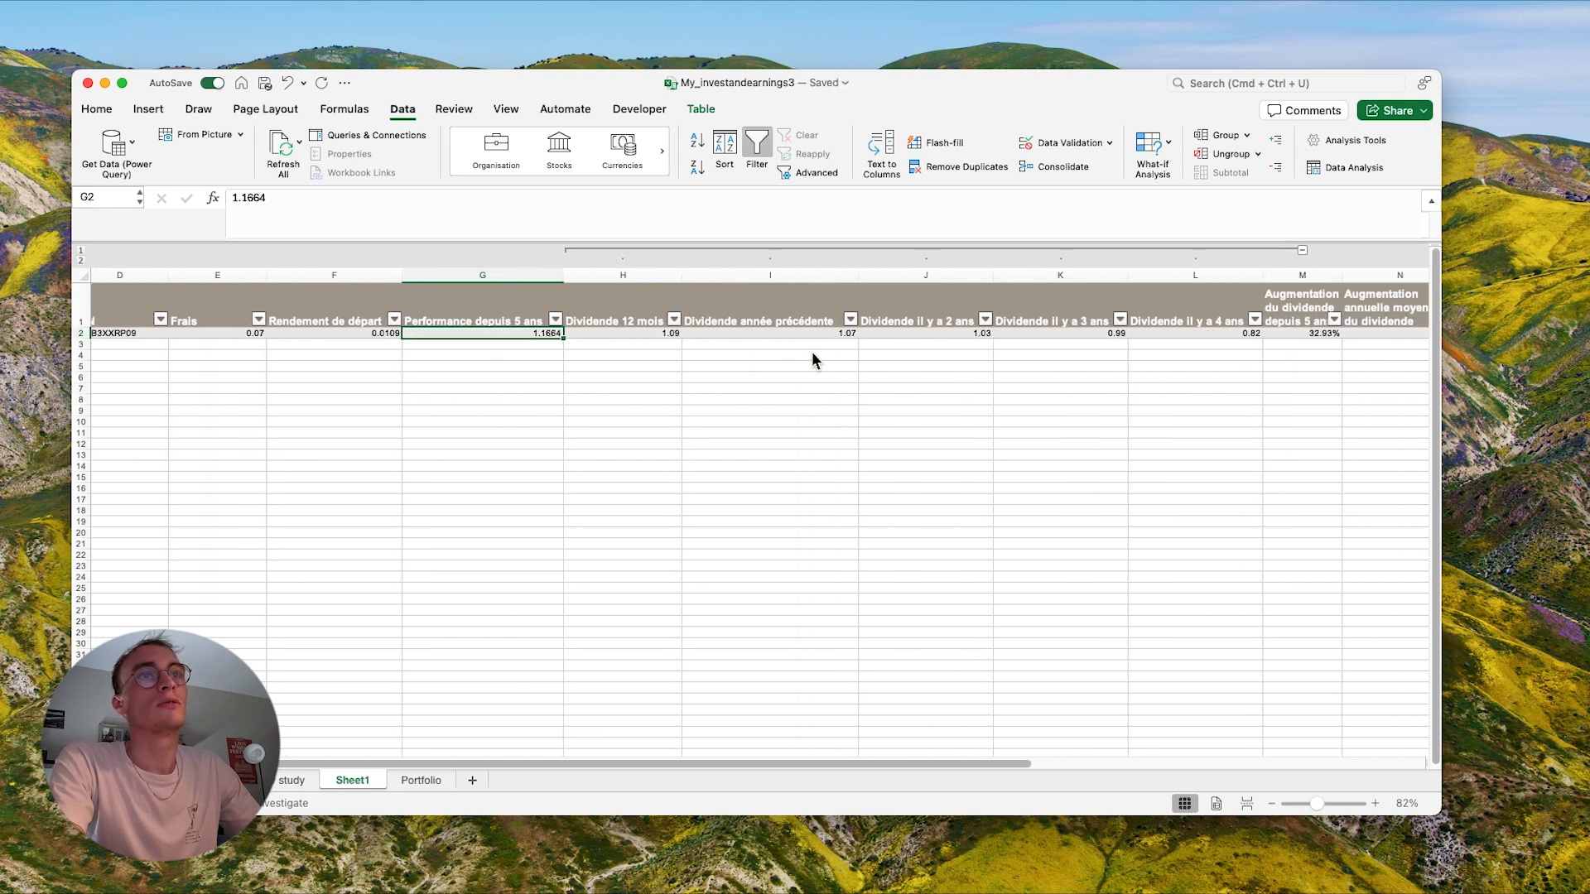
scroll(909, 351, right, 3)
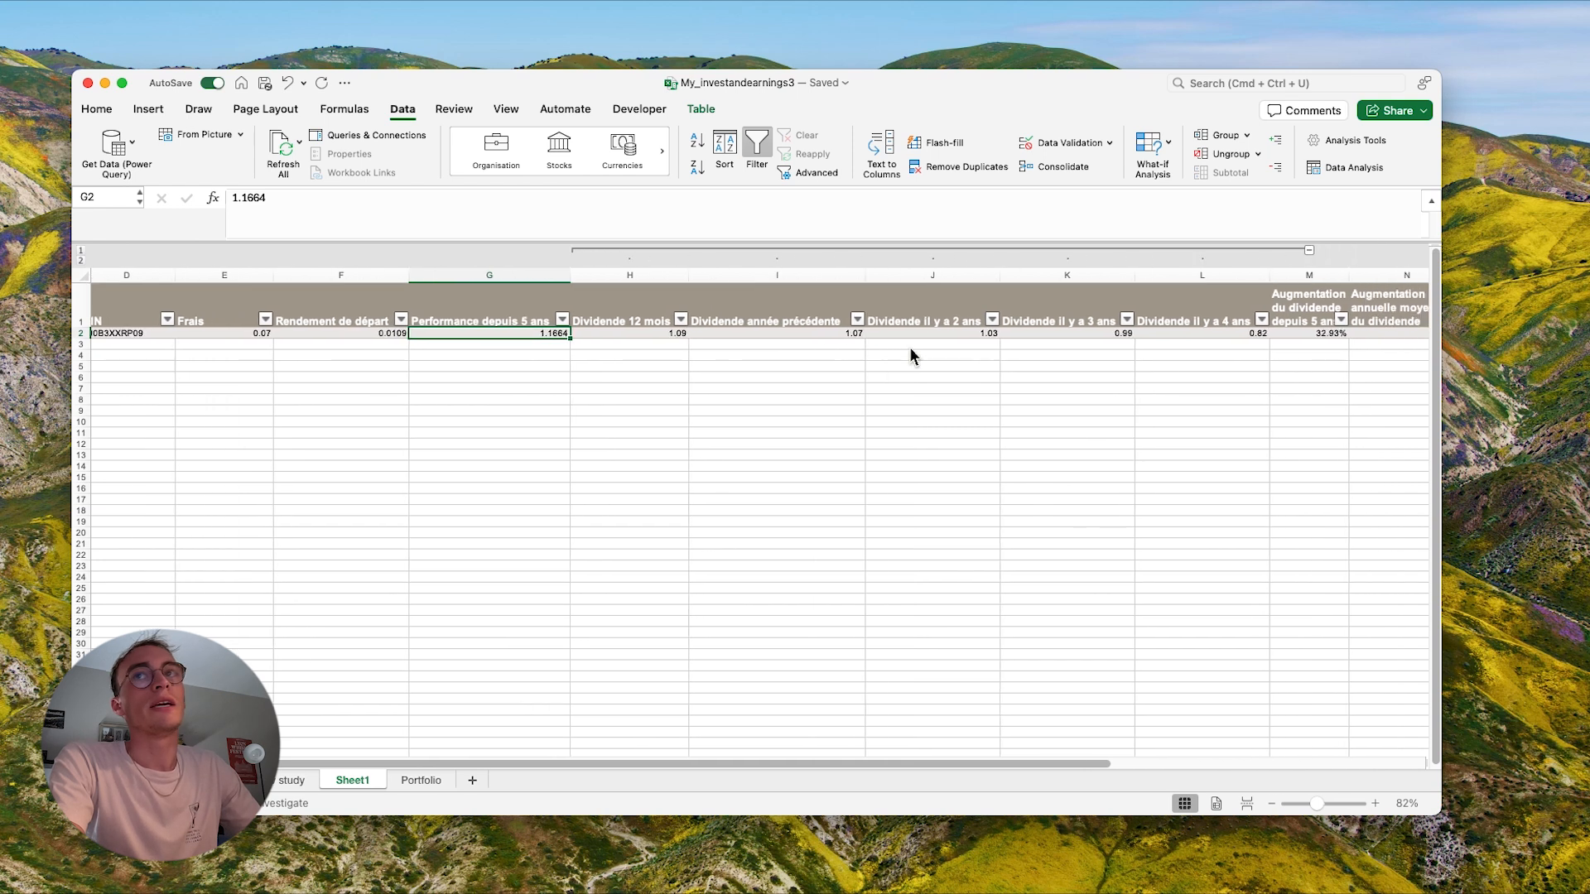
scroll(1093, 365, right, 2)
- Examine the formula in M2 under 'Augmentation du dividende depuis 5 ans' and the cells it references
click(1126, 324)
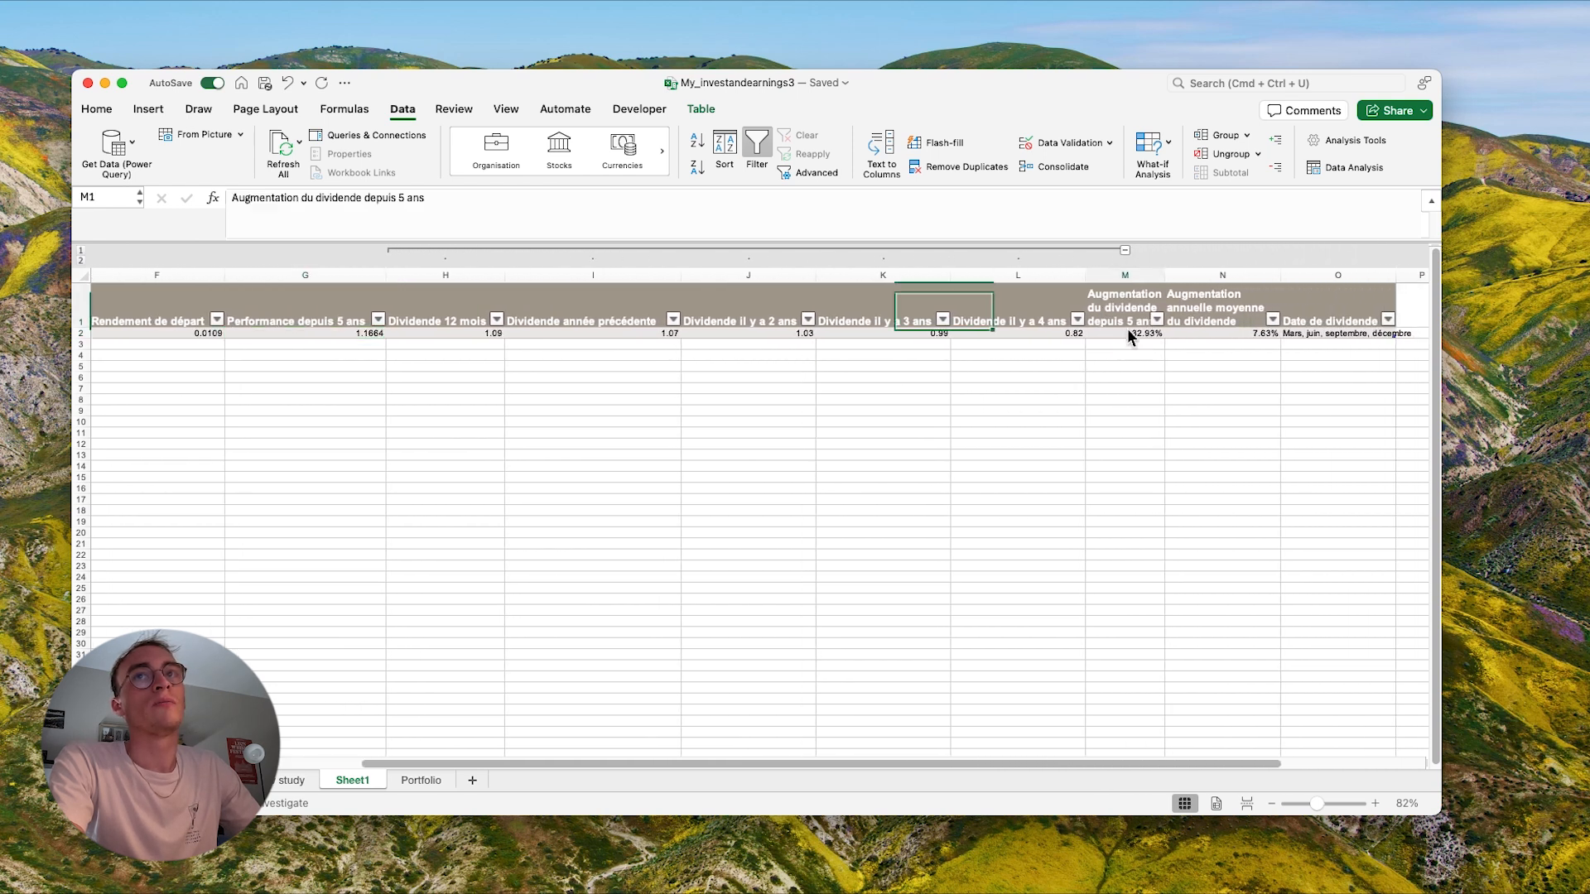
click(1126, 334)
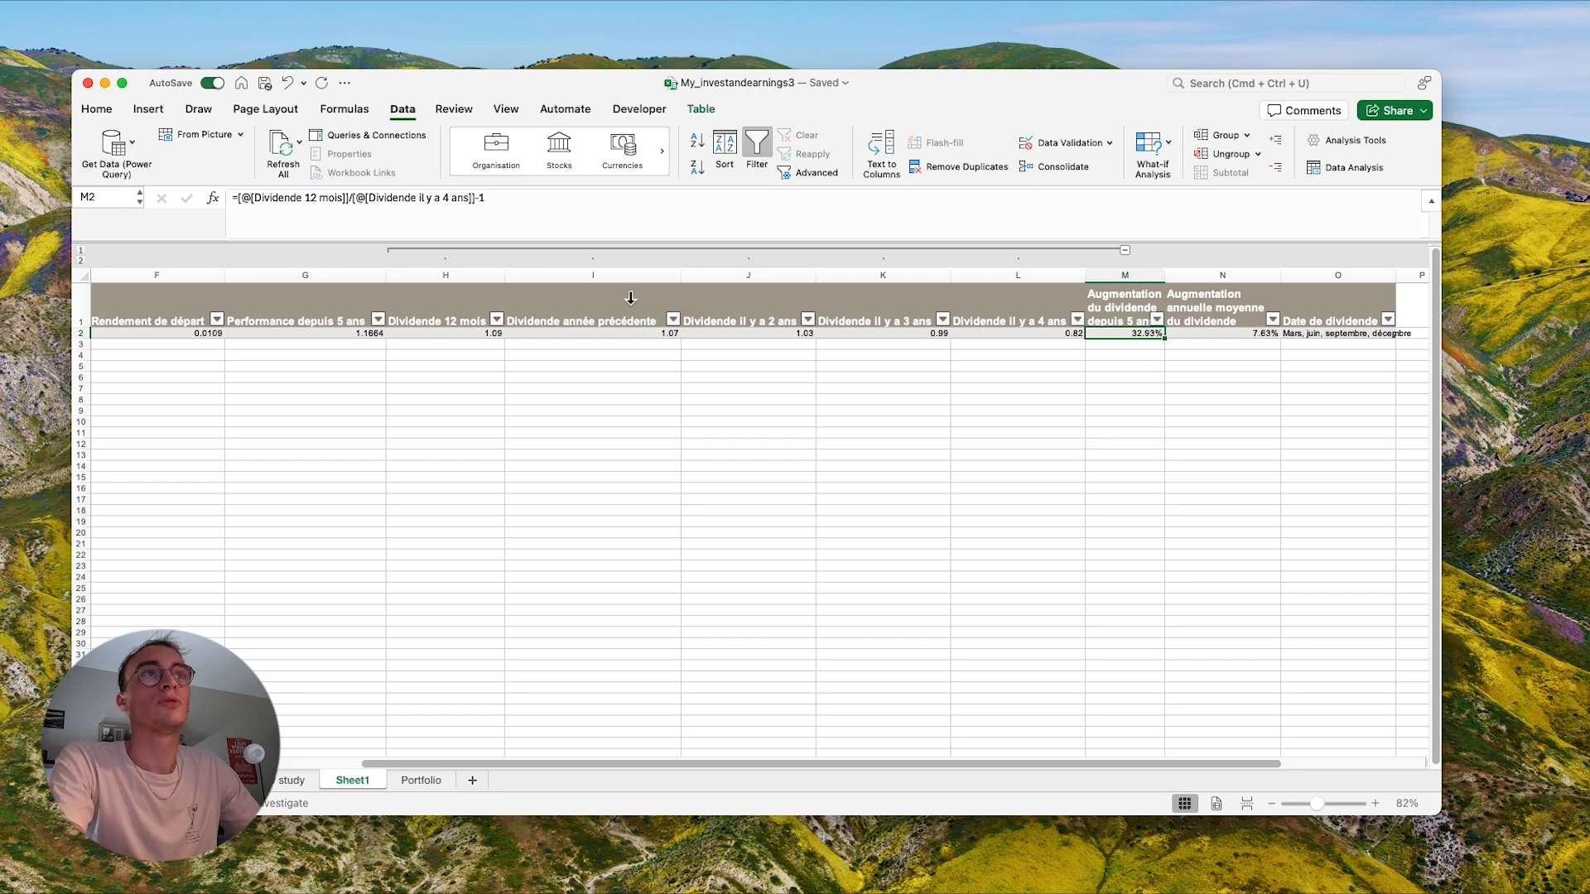
click(533, 225)
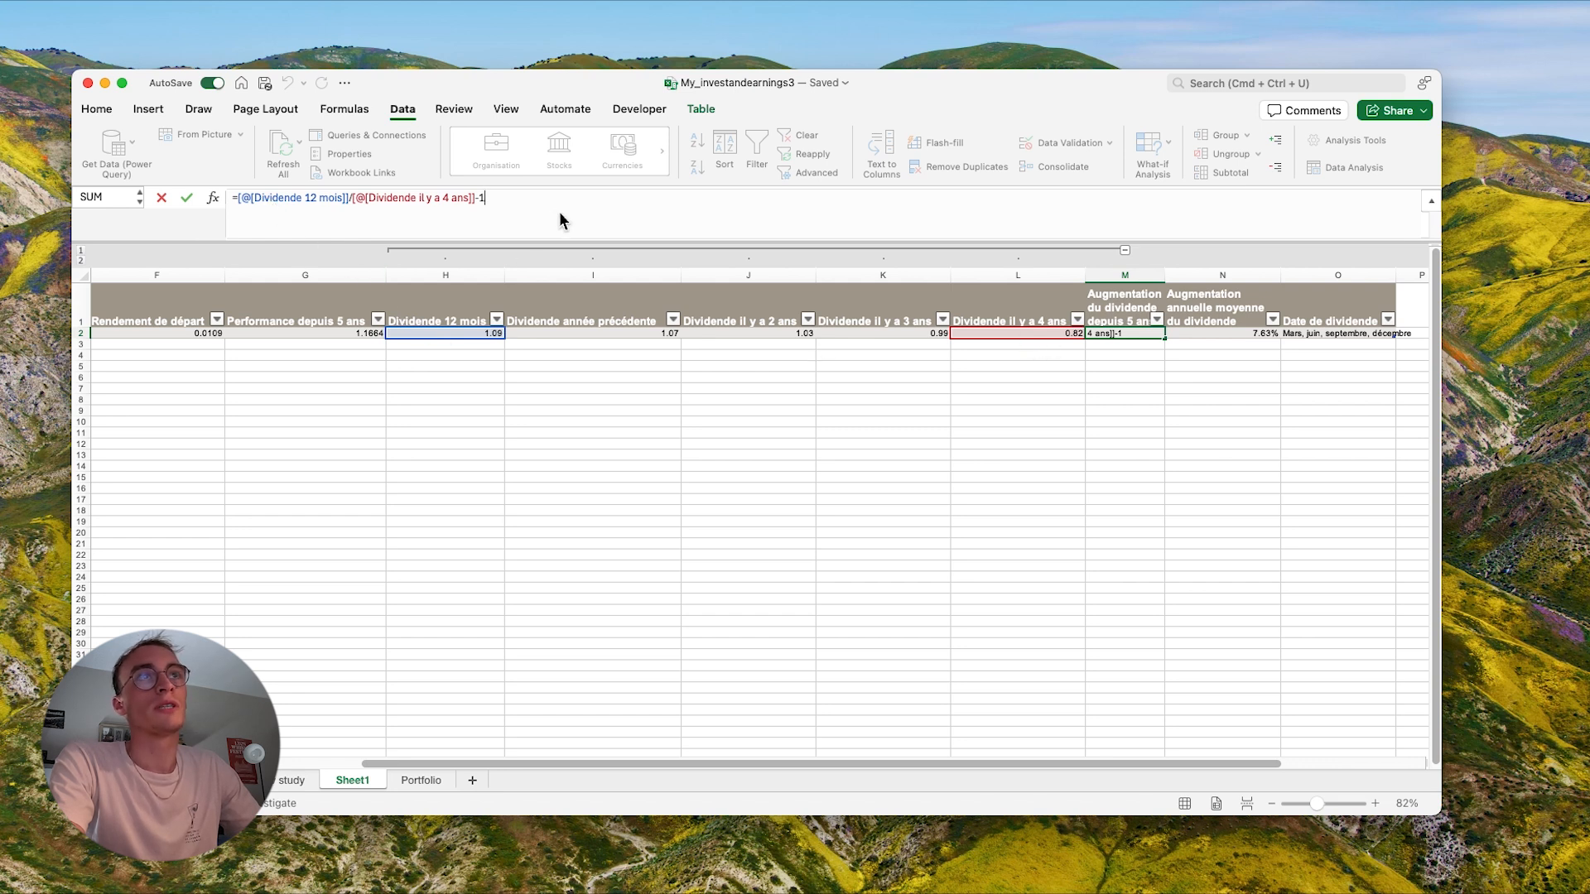
click(1046, 464)
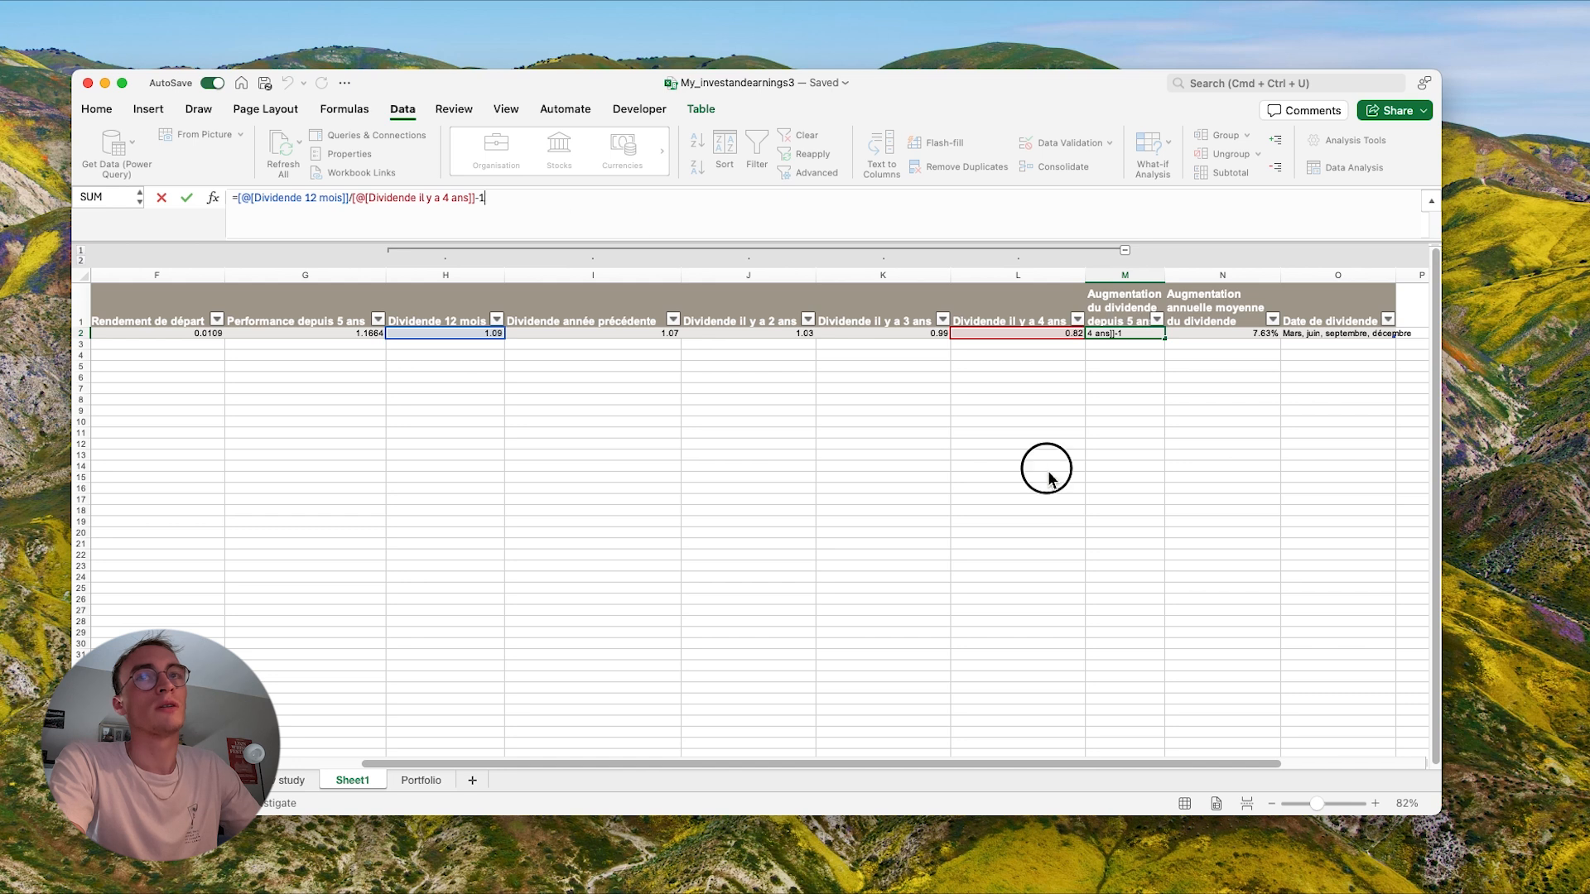
click(1142, 335)
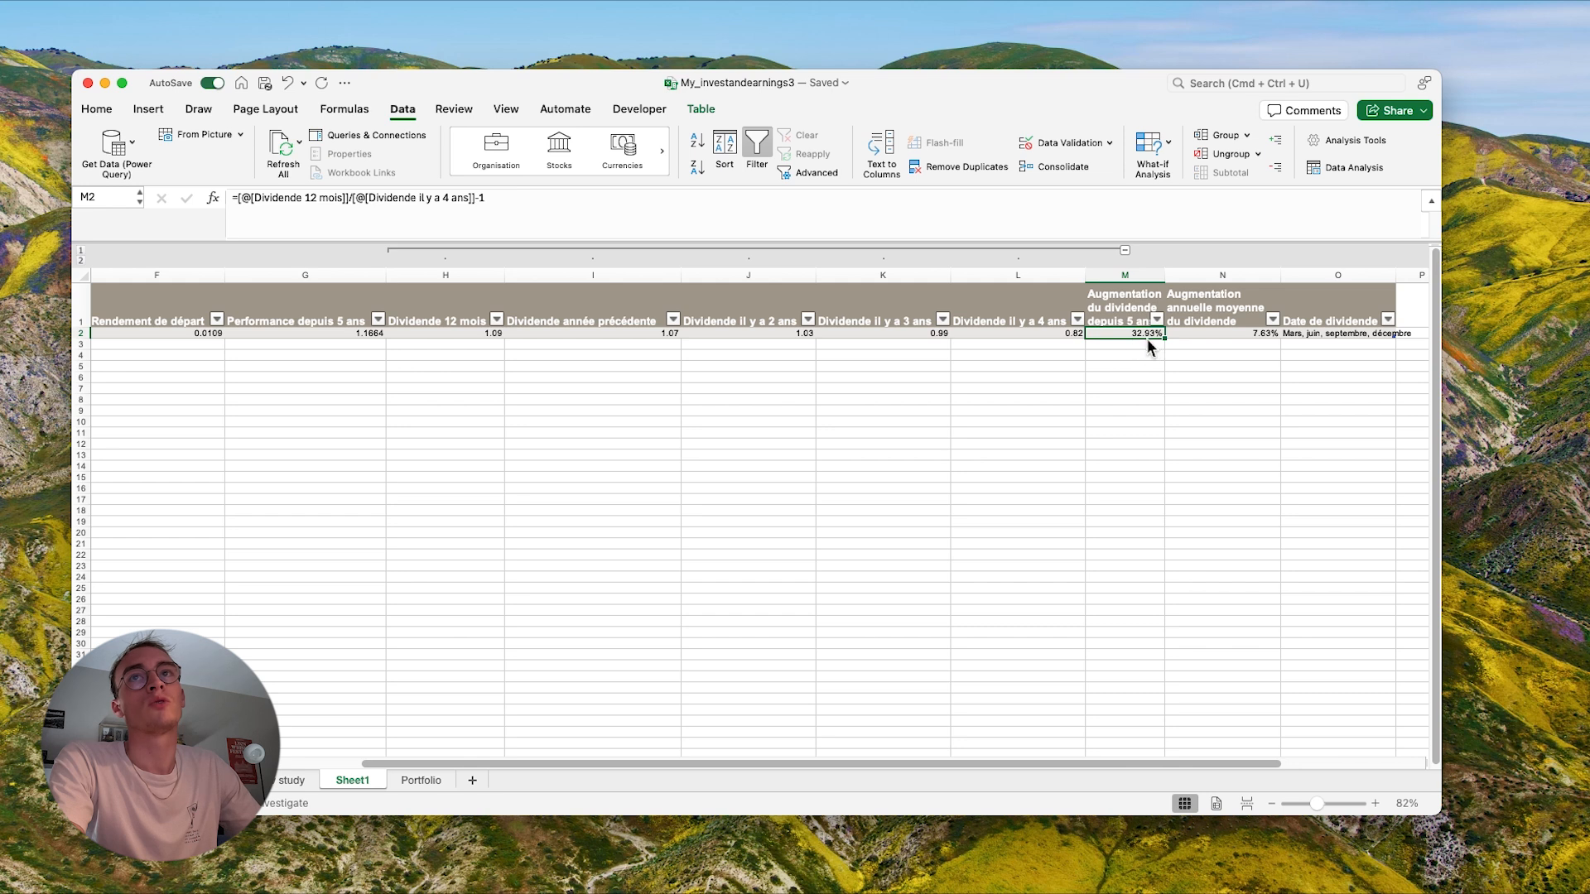
- Examine the formula in N2 under 'Augmentation annuelle moyenne du dividende' and the 'Date de dividende' entry in O2
click(1207, 333)
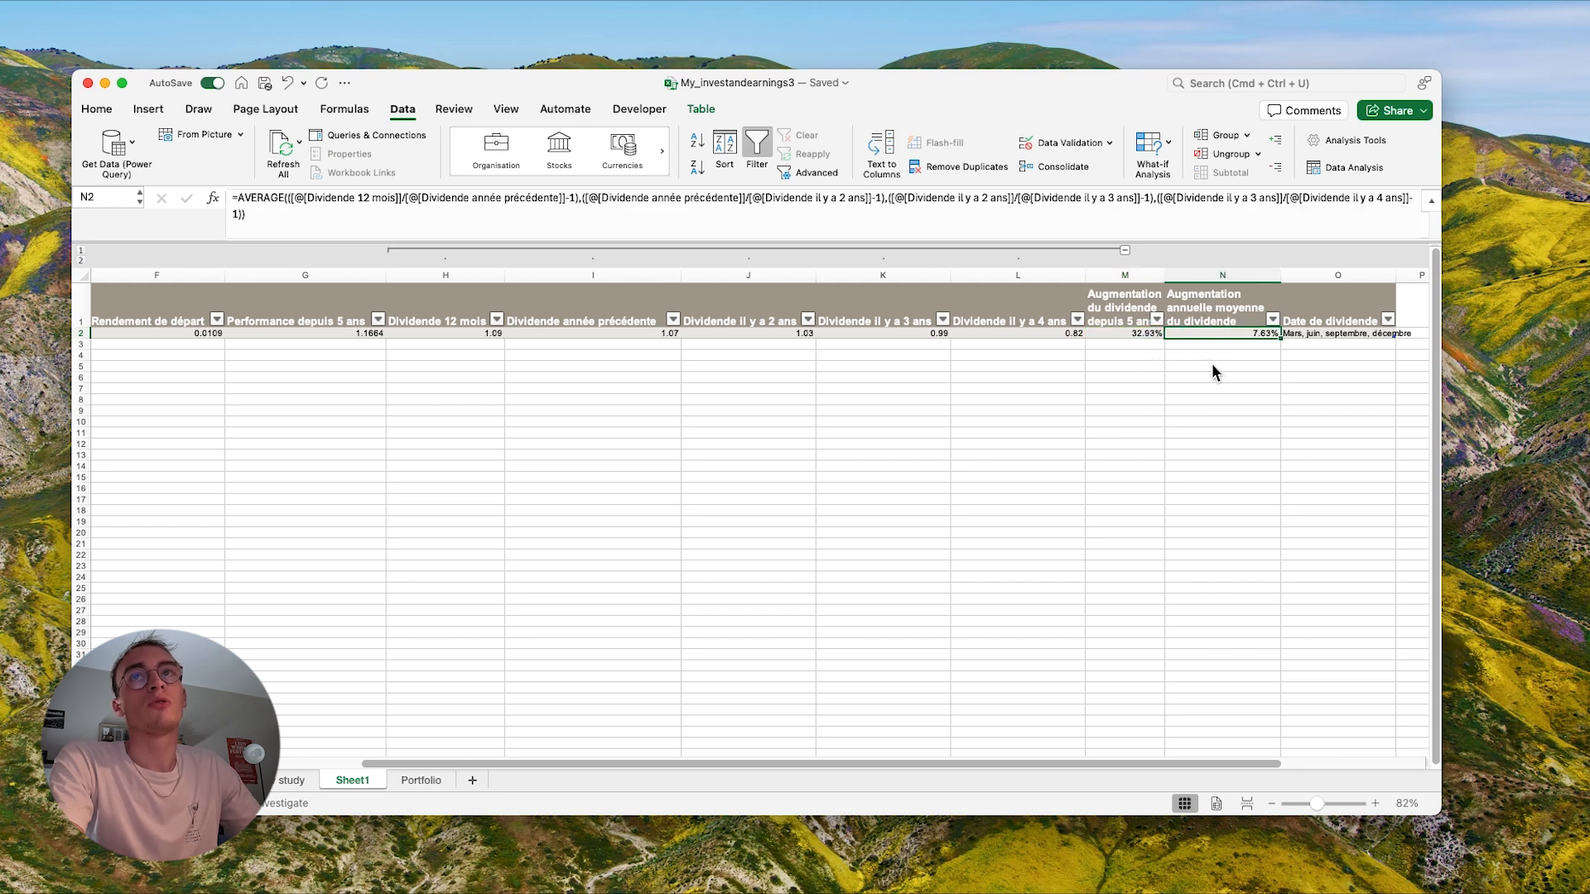
click(944, 232)
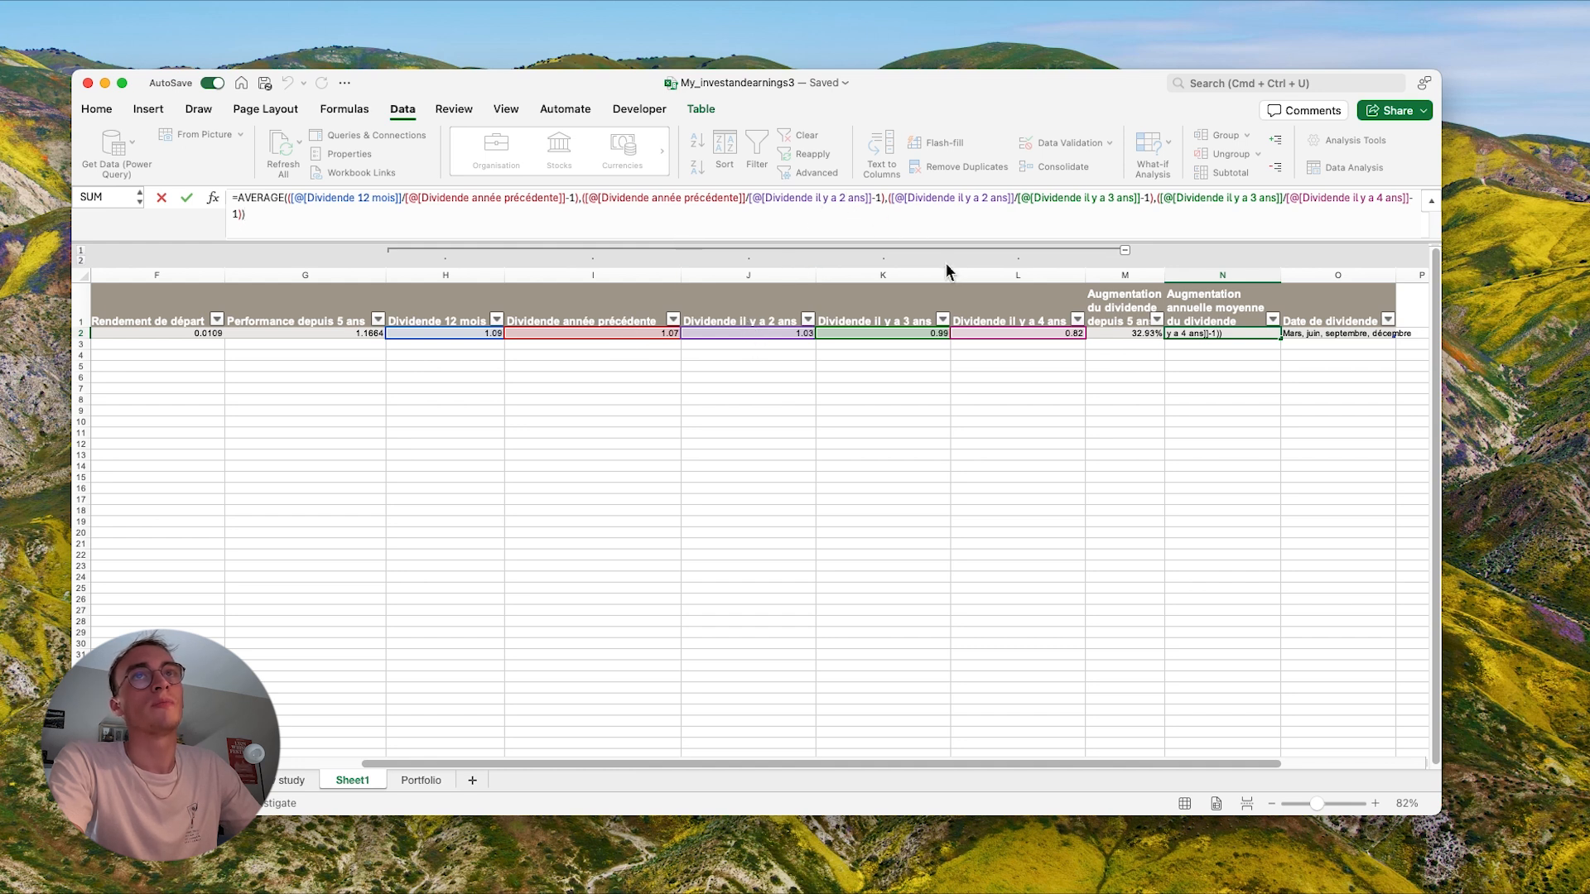
click(1156, 444)
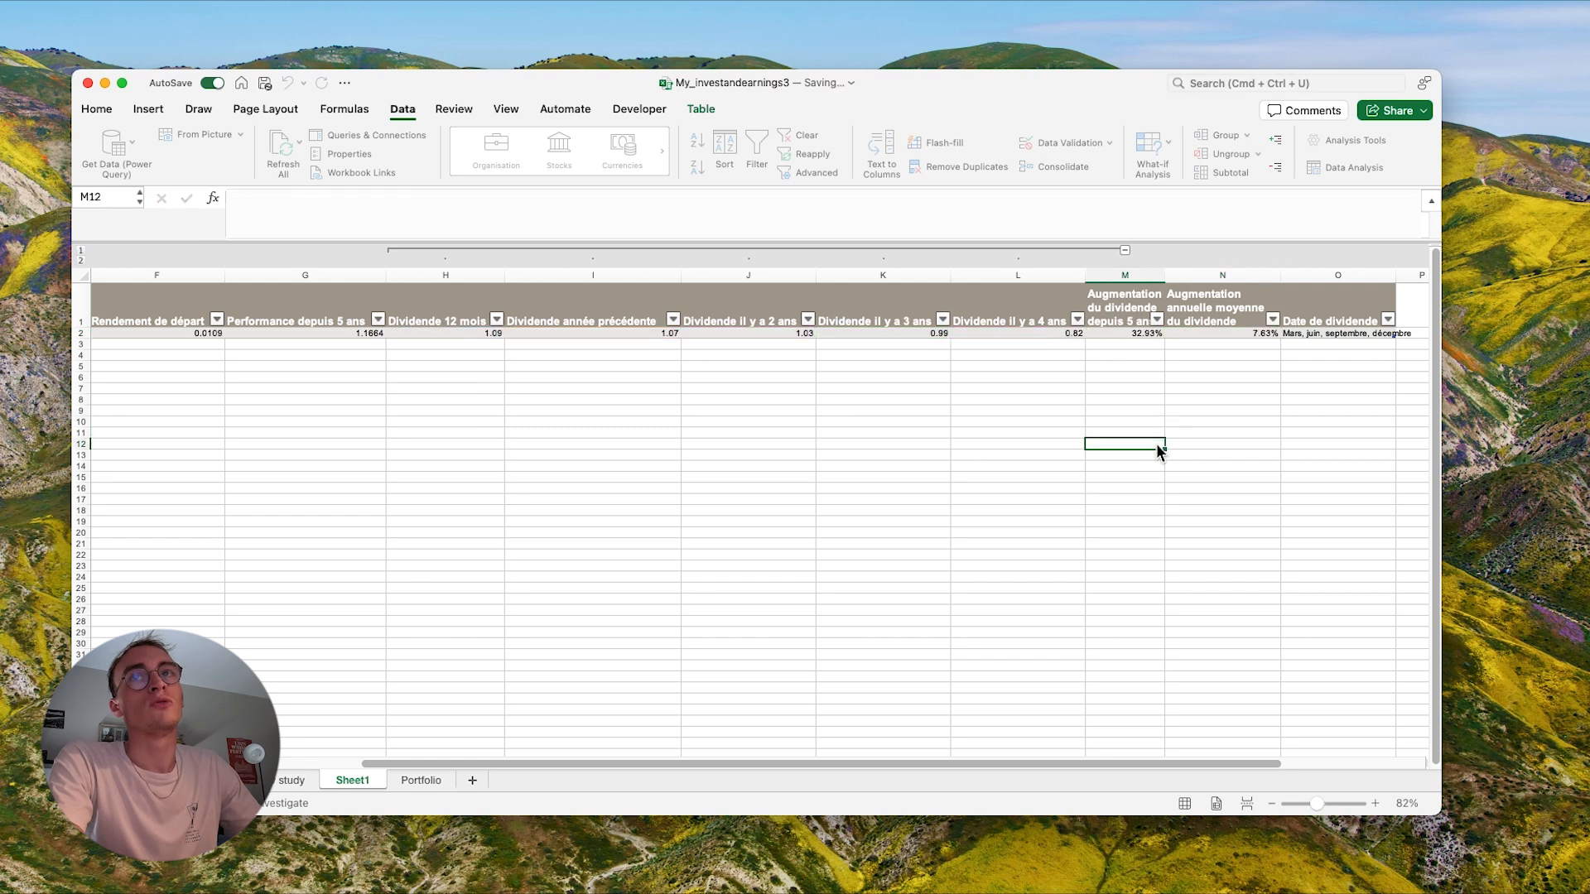
scroll(1246, 333, right, 2)
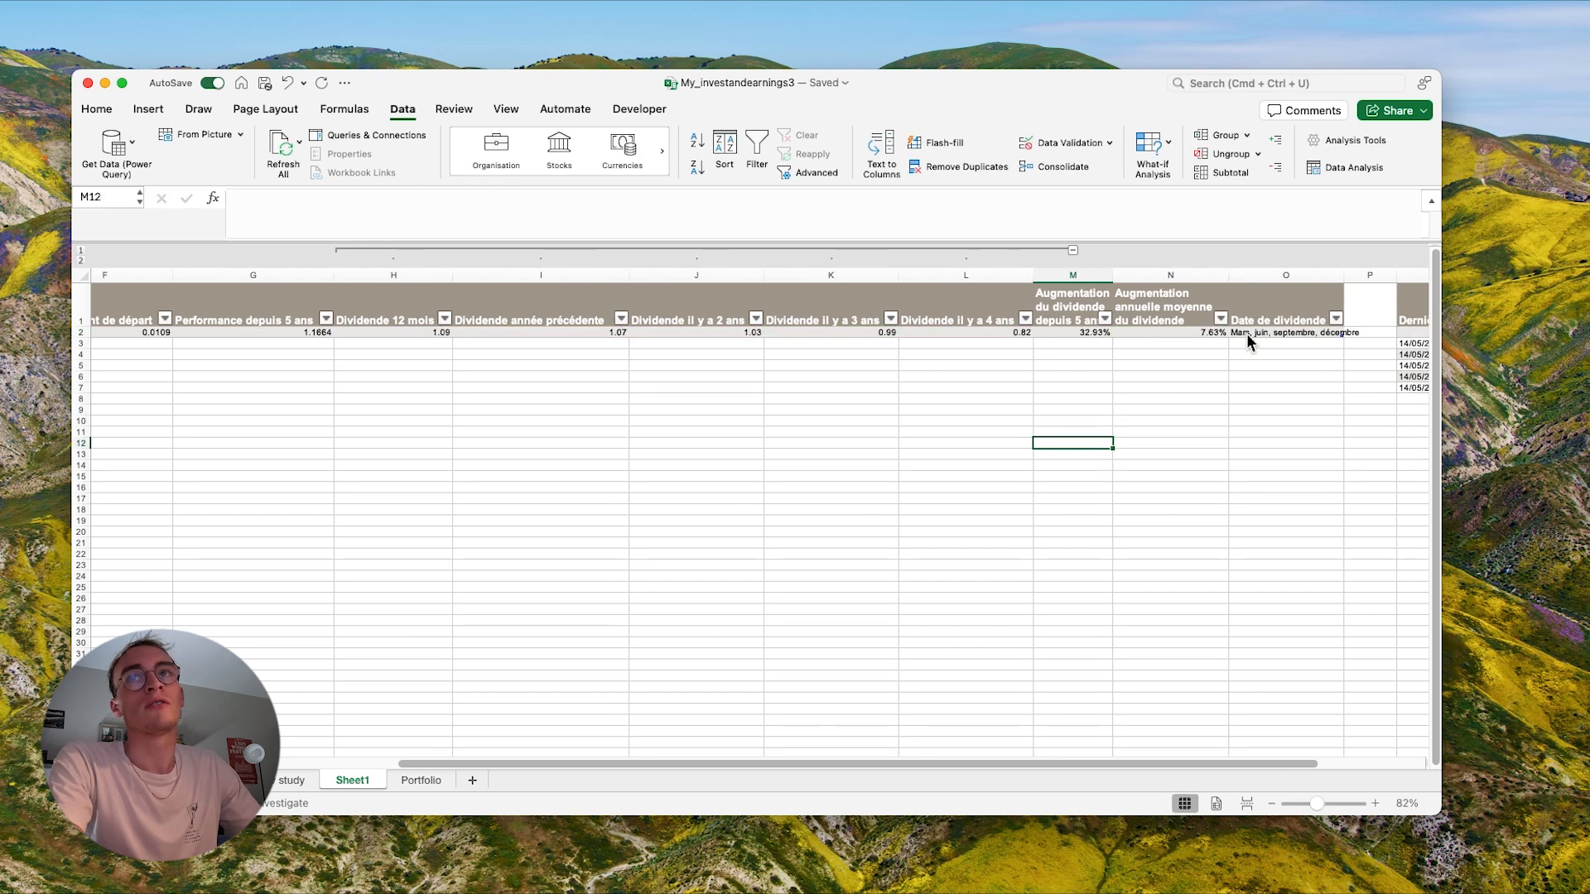
scroll(1186, 389, right, 2)
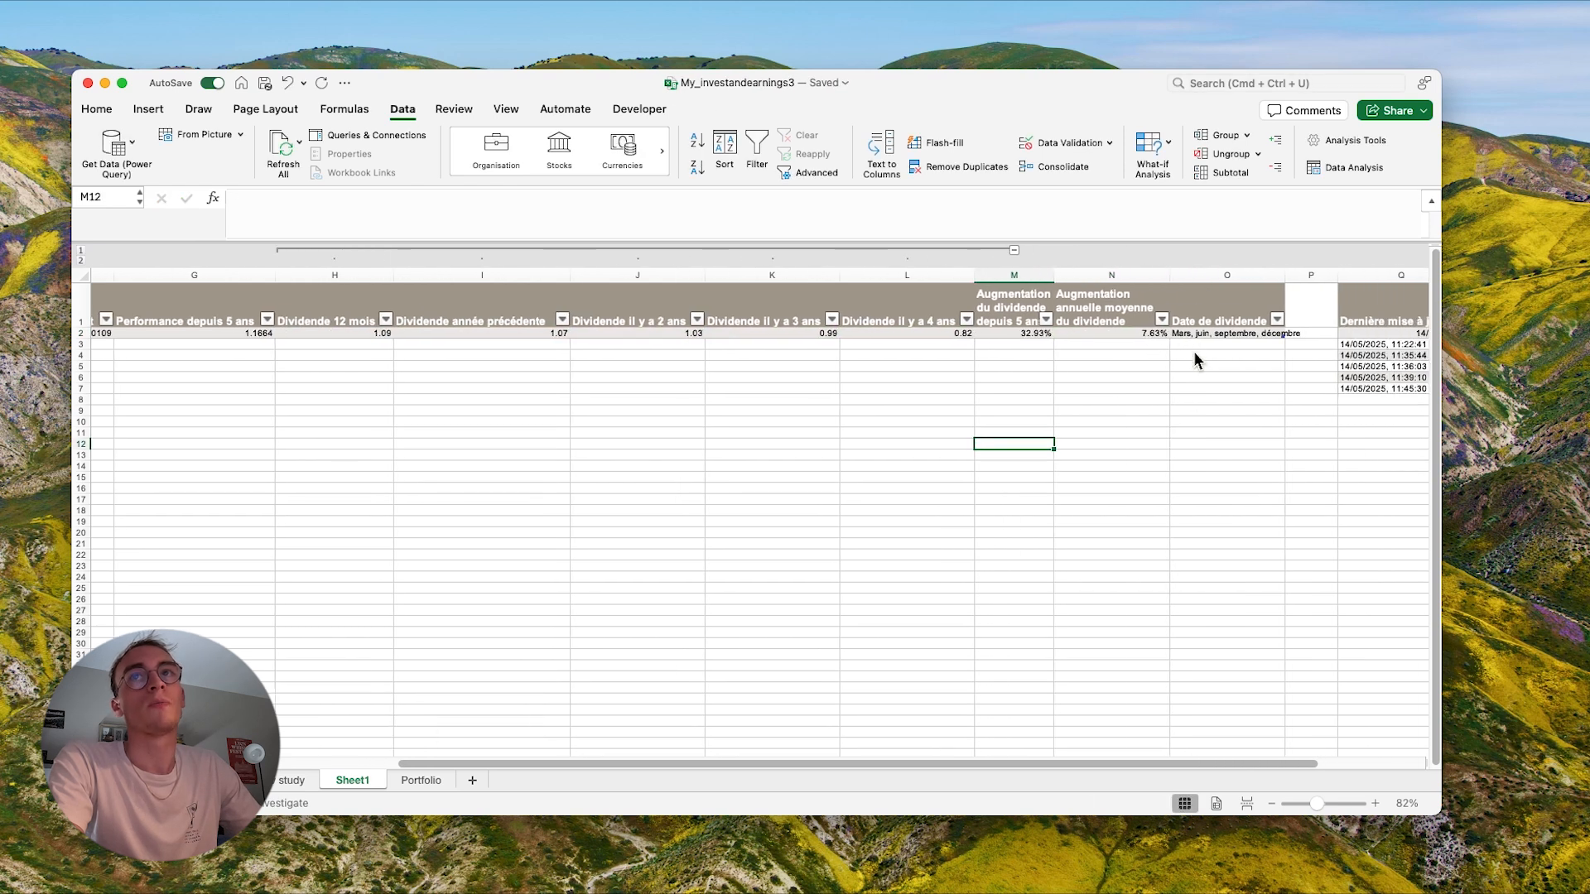
click(1209, 336)
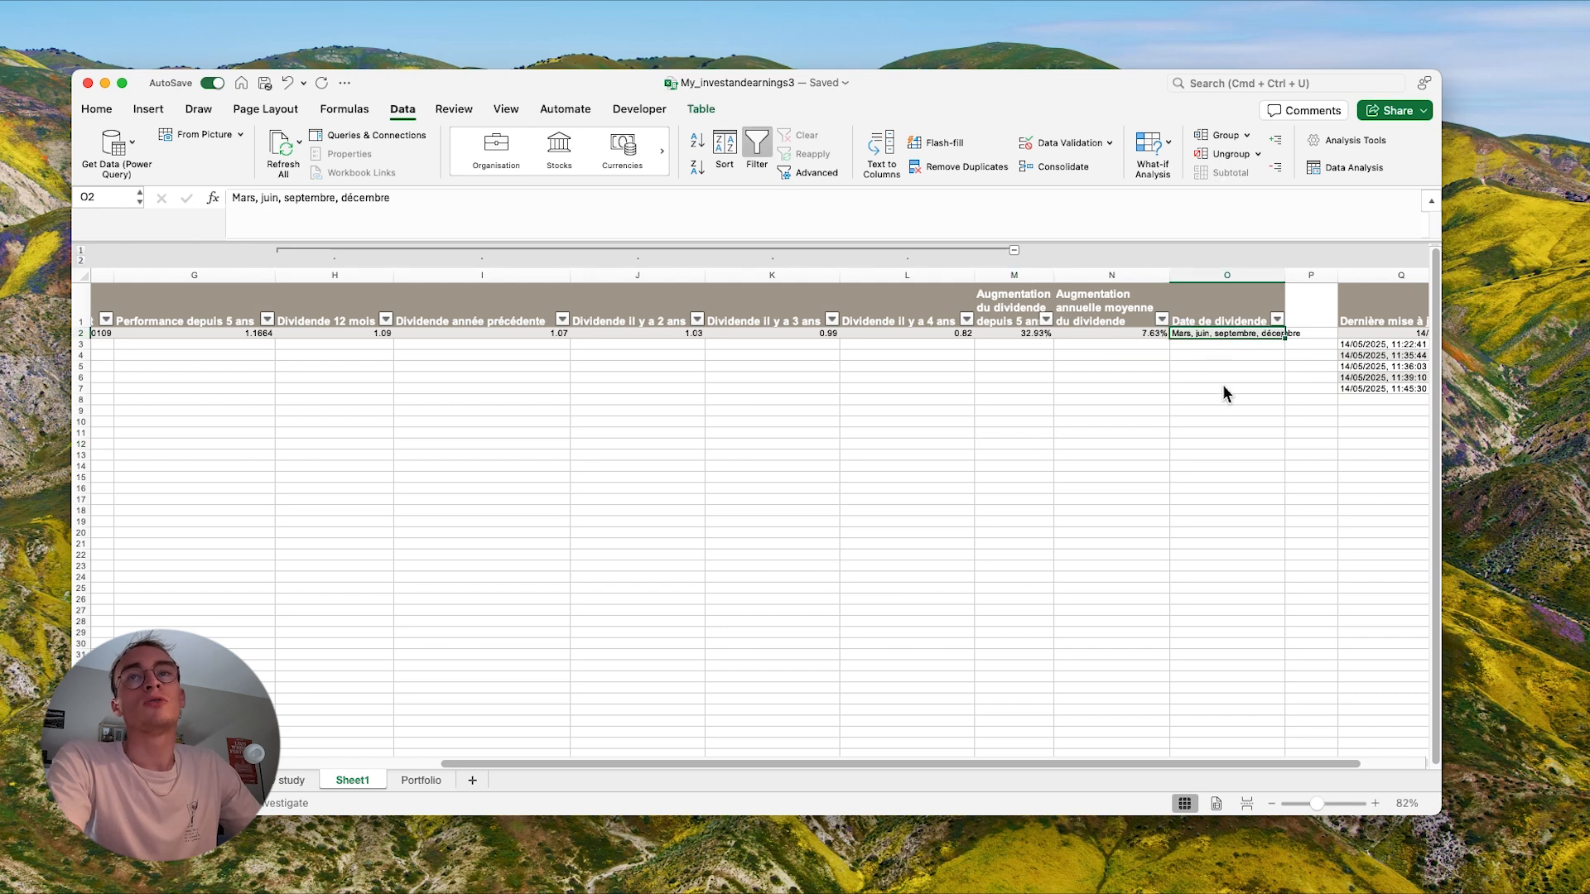
- Switch to the Vanguard S&P 500 page on justETF in the browser and examine the 'Distributions par mois en EUR' table for dividend months
key(ctrl+Right)
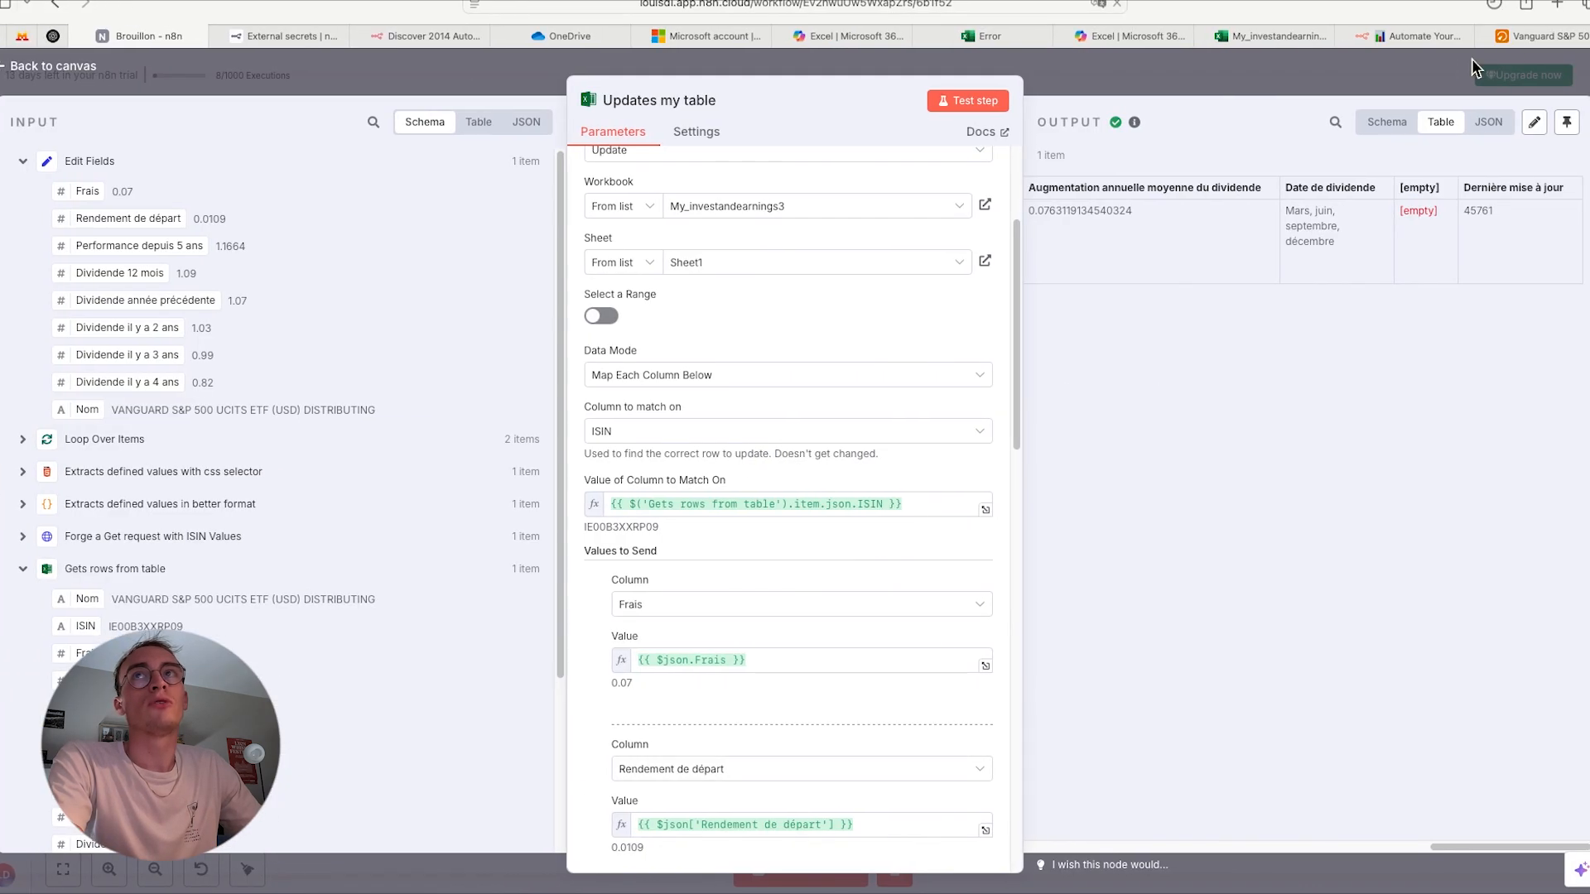
click(1528, 38)
mouse_move(1206, 419)
scroll(1205, 417, down, 1)
scroll(1205, 416, down, 10)
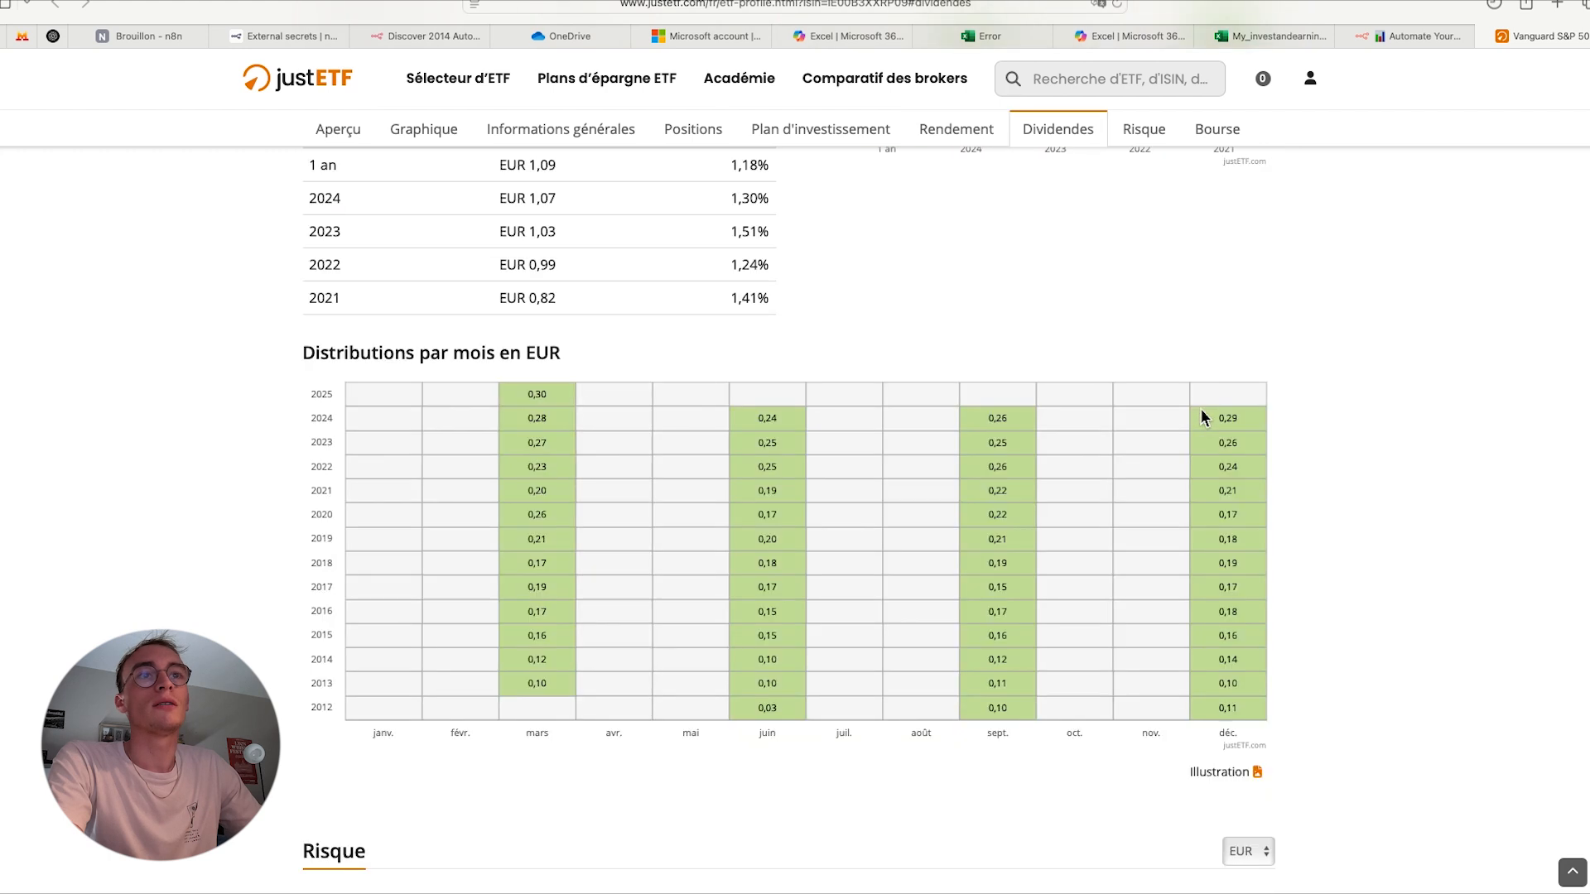
scroll(1205, 417, up, 1)
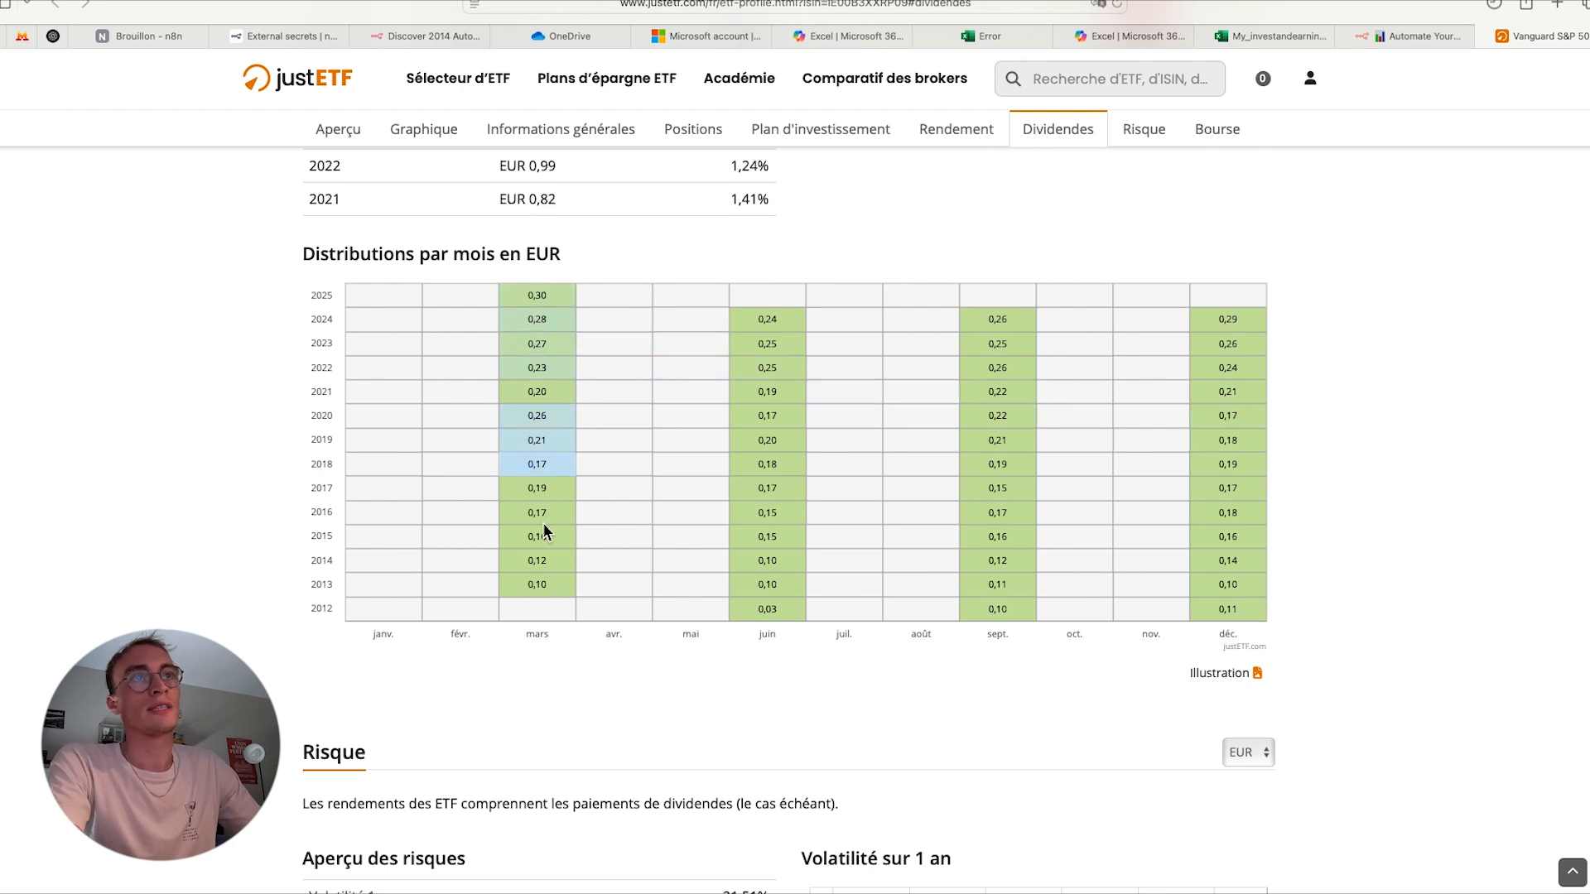
- Return to the My_investandearnings3 workbook in Excel, look across the updated row and collapse the grouped dividend columns H to L
key(ctrl+Left)
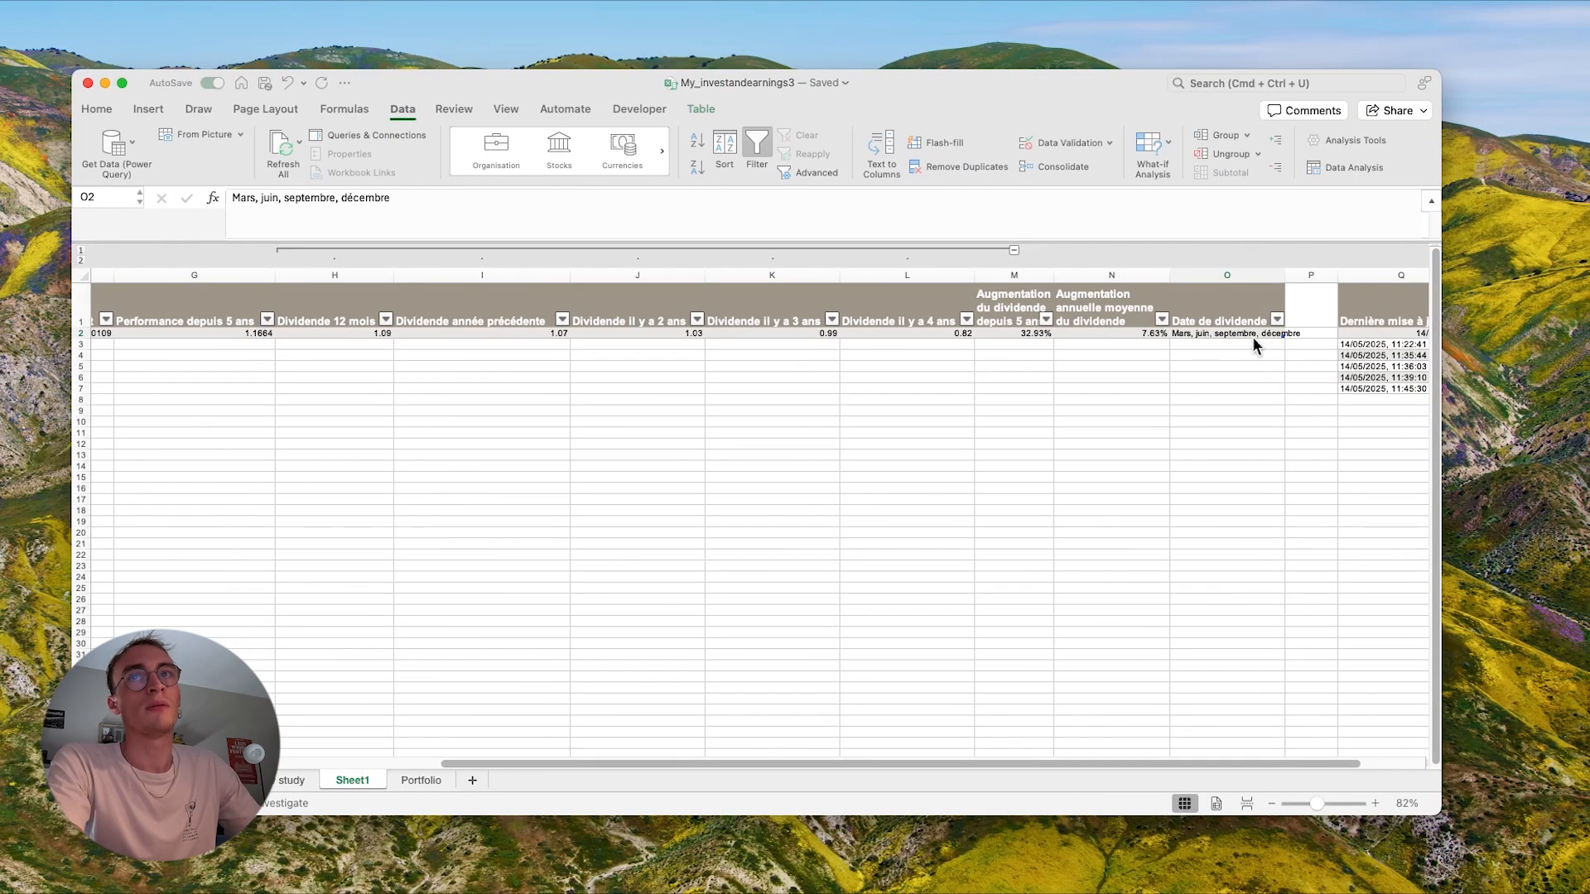
click(1252, 335)
scroll(1075, 415, left, 5)
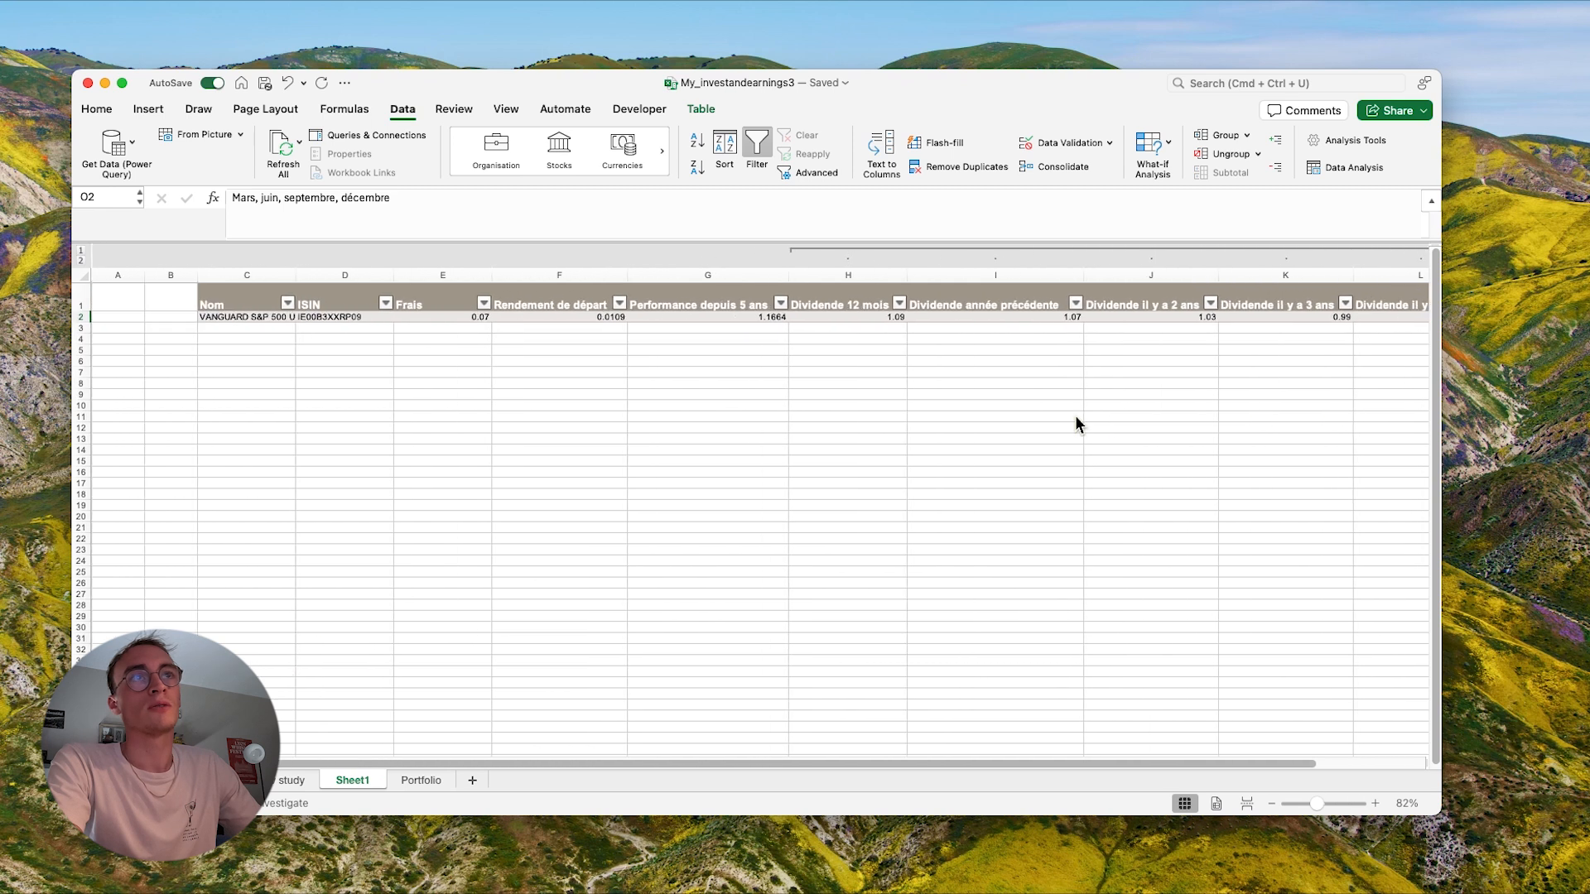
scroll(1075, 415, left, 2)
scroll(1175, 427, left, 3)
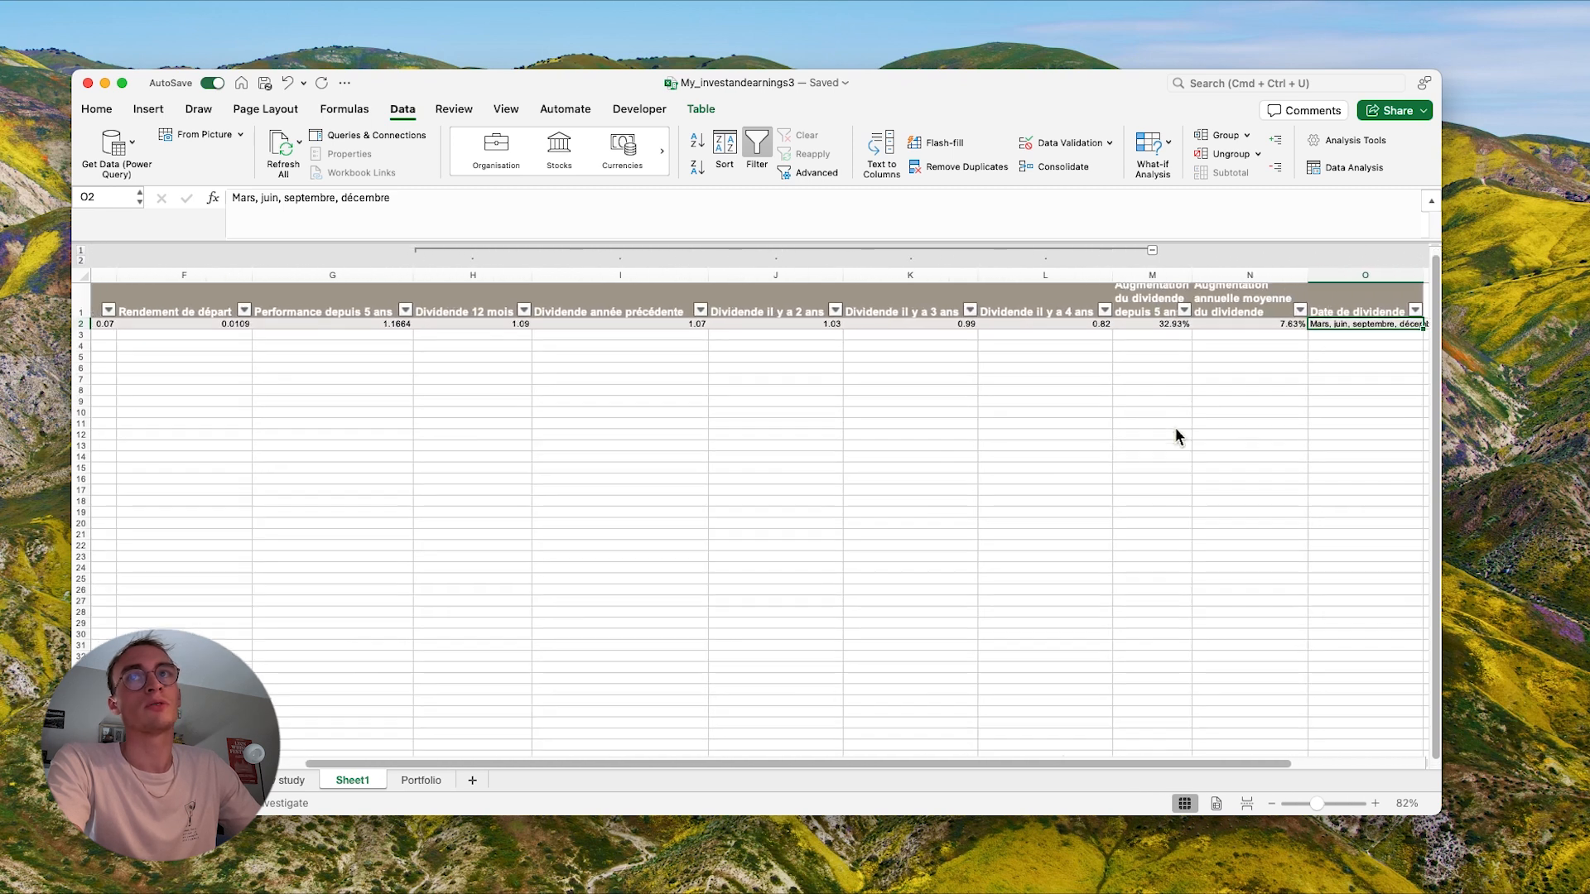
scroll(1175, 427, right, 5)
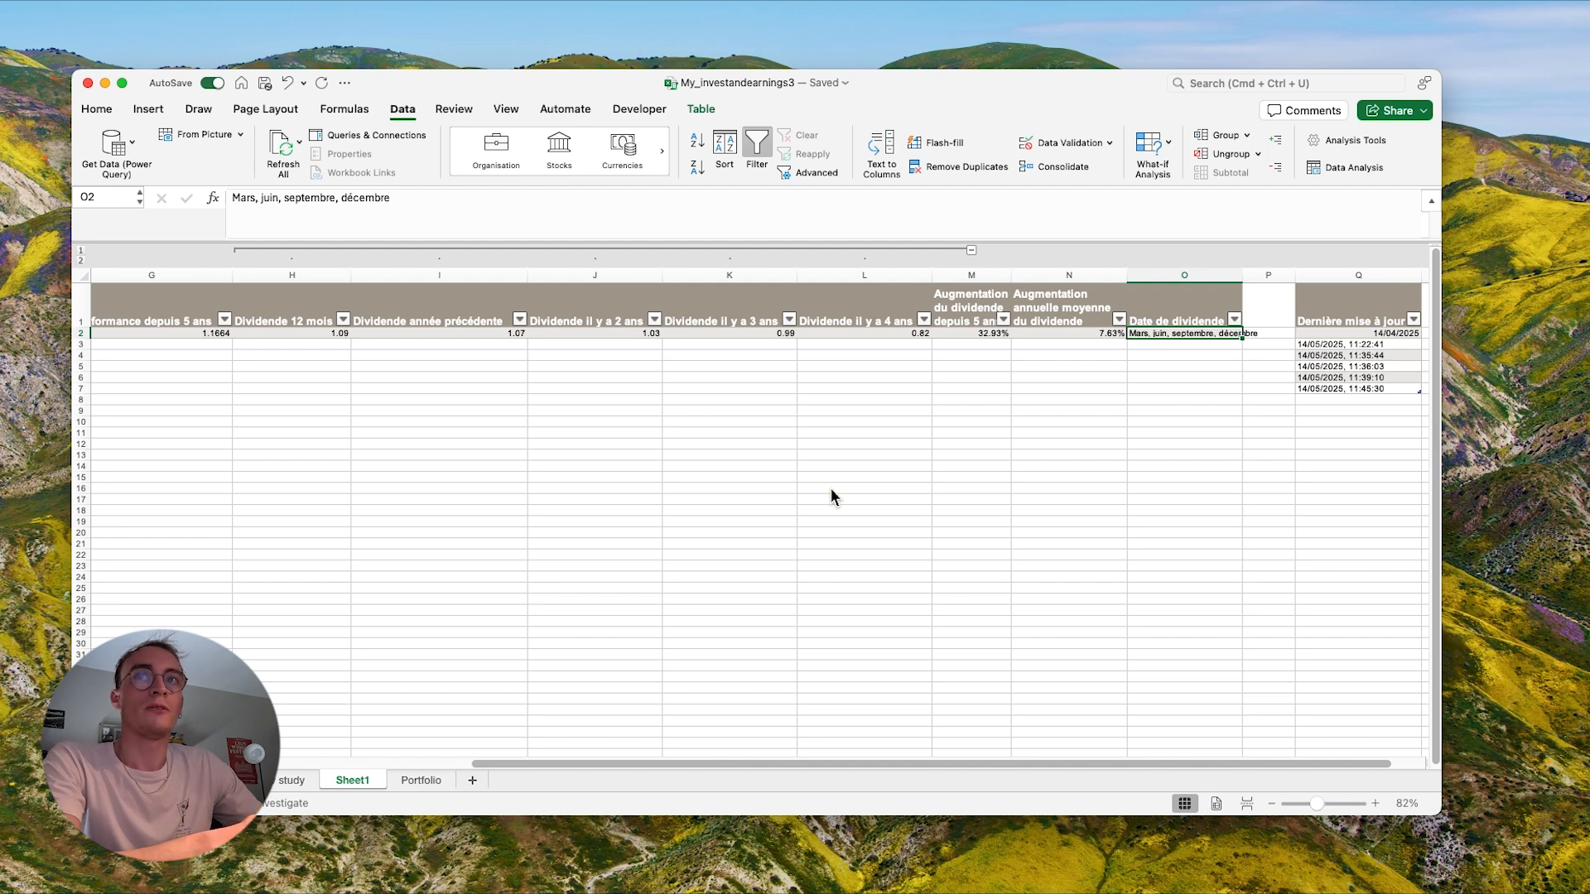
scroll(831, 491, left, 3)
scroll(957, 464, right, 2)
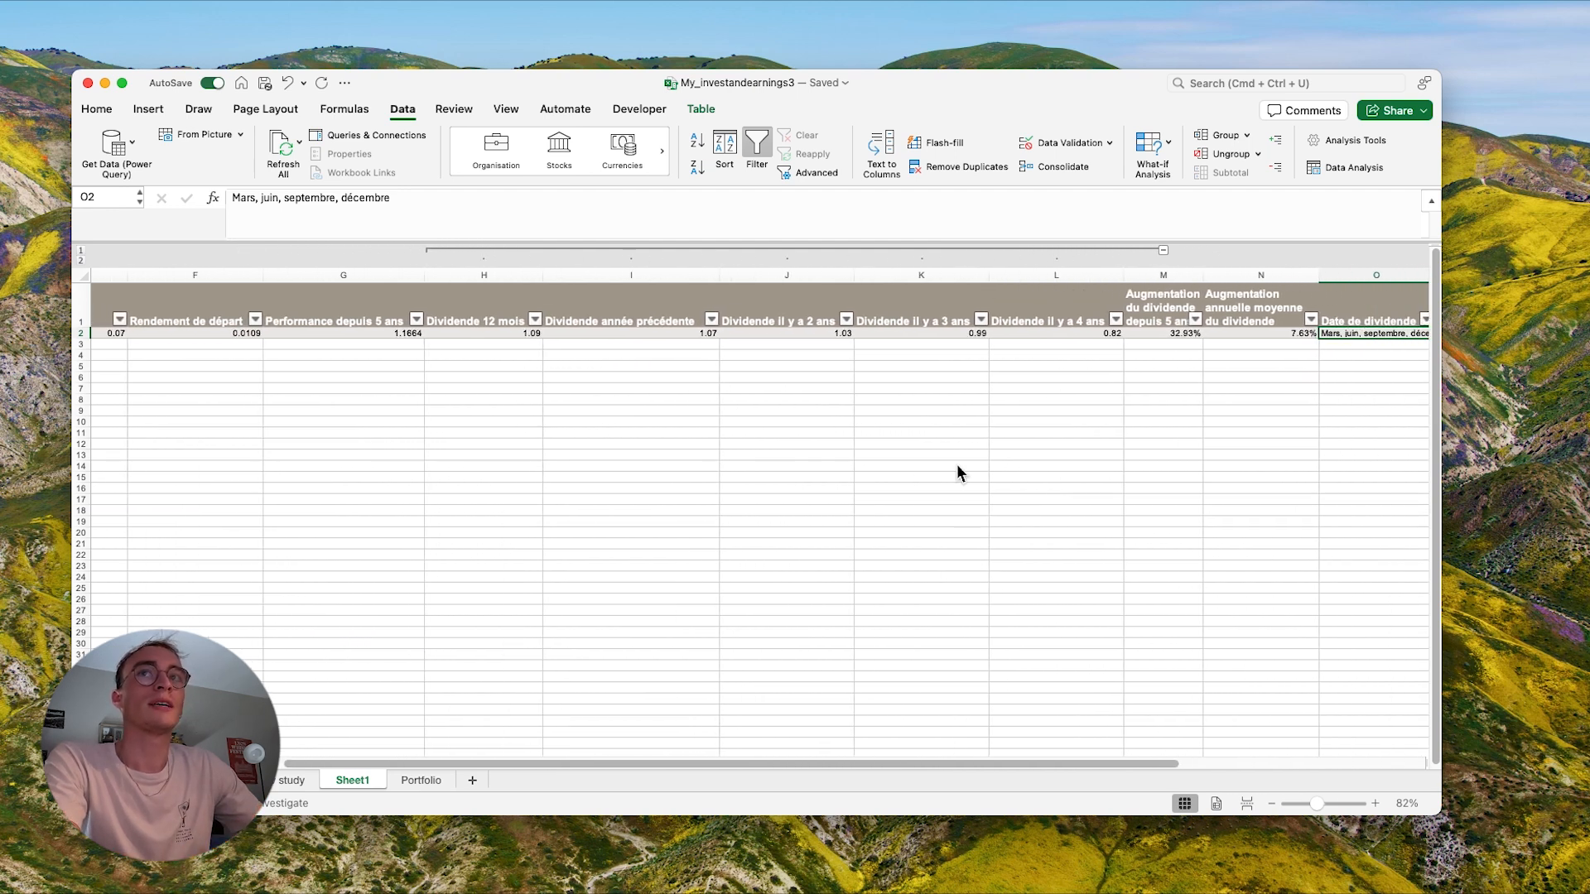
click(1151, 250)
scroll(684, 424, left, 5)
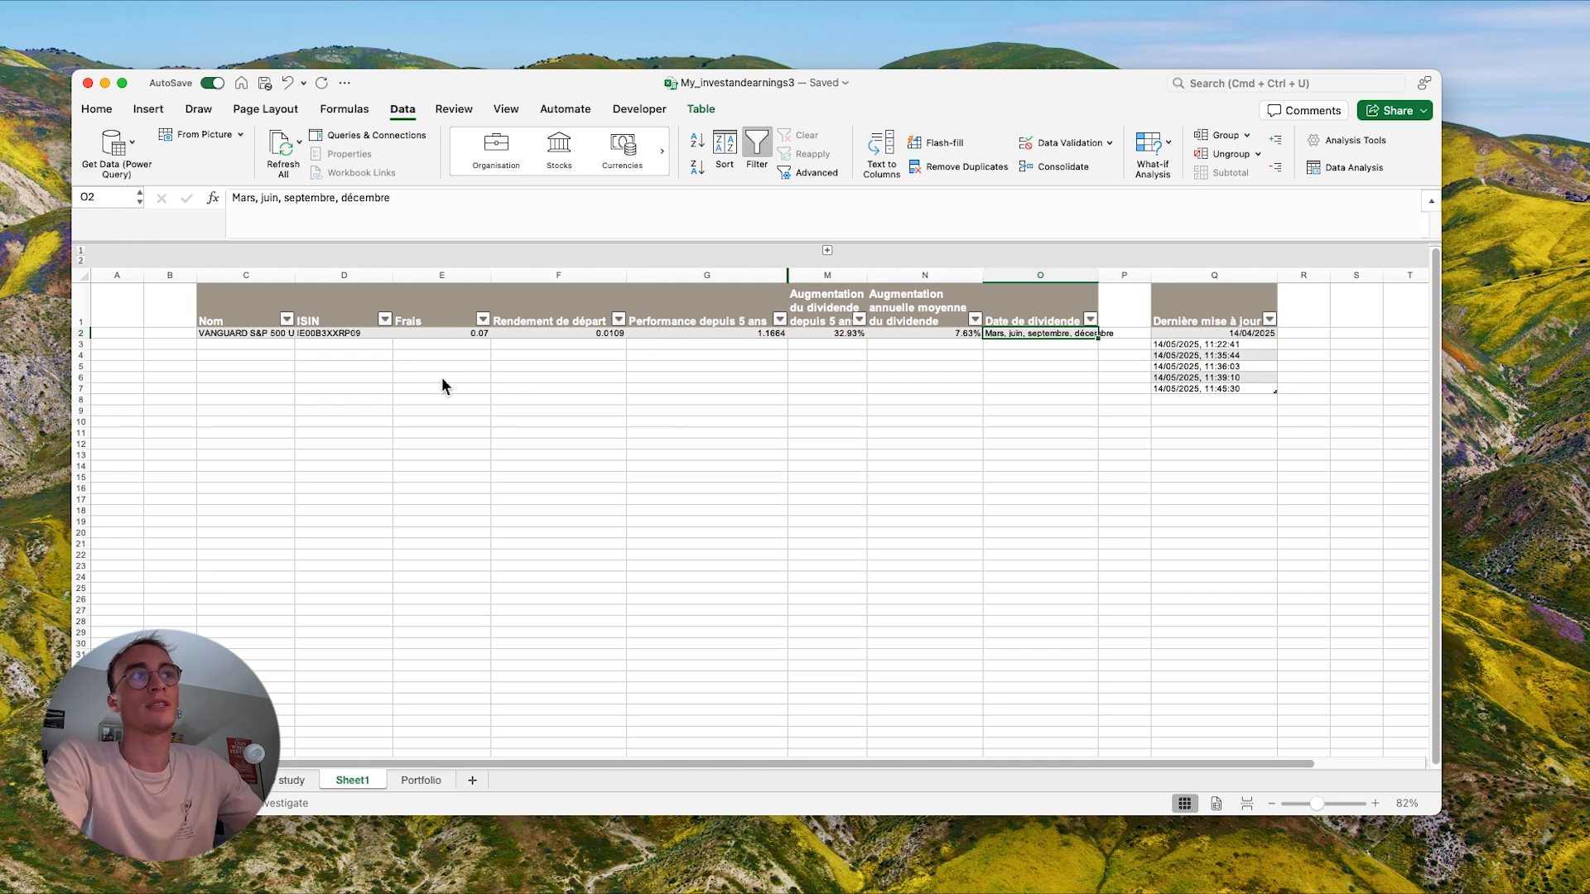
- Highlight the comparison table from 'Nom' to 'Date de dividende' to review it, then clear the selection by selecting empty cell O7
click(287, 320)
click(245, 317)
click(242, 317)
drag(233, 333, 989, 310)
click(1049, 389)
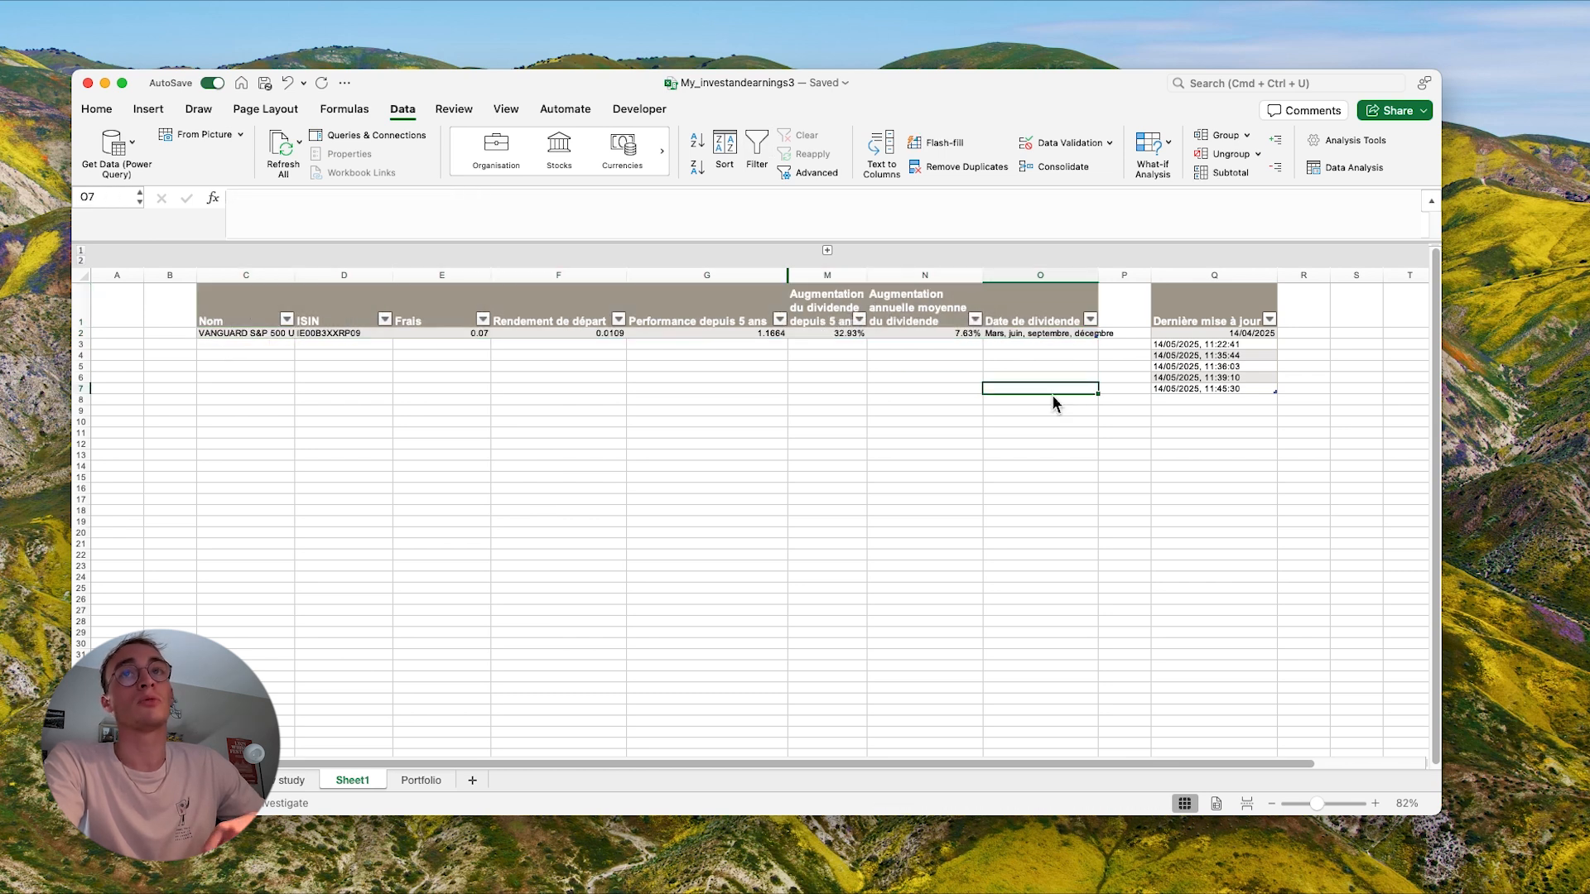